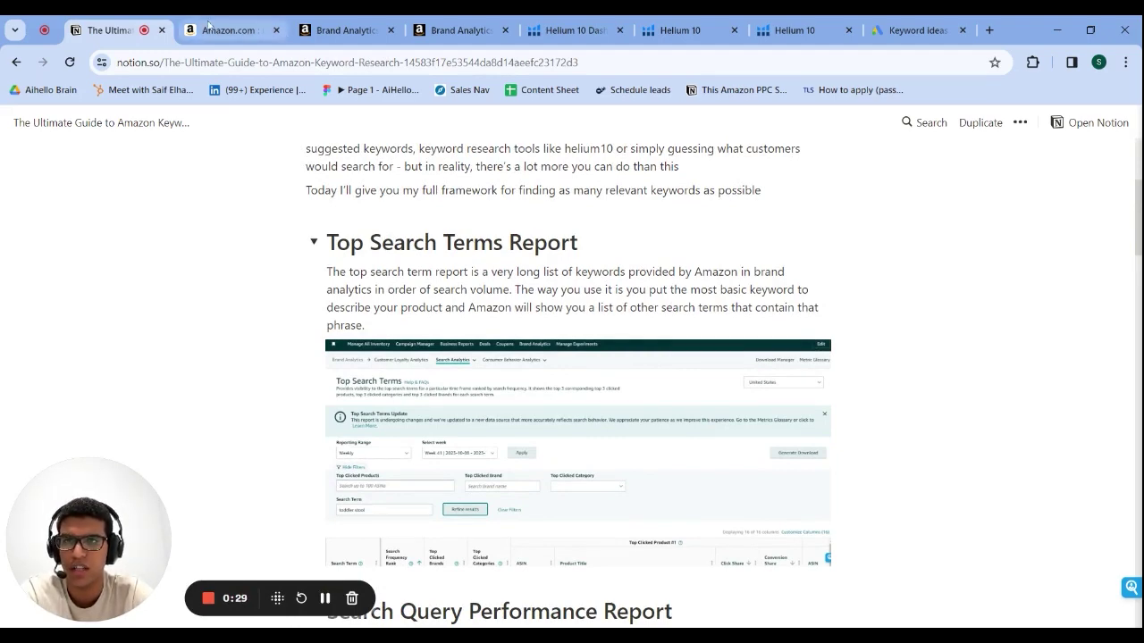
Examine the Dreambaby step stool's Amazon listing, covering the "Toilet Potty Training and Sink Use" wording in its title and the feature bullets.
click(208, 27)
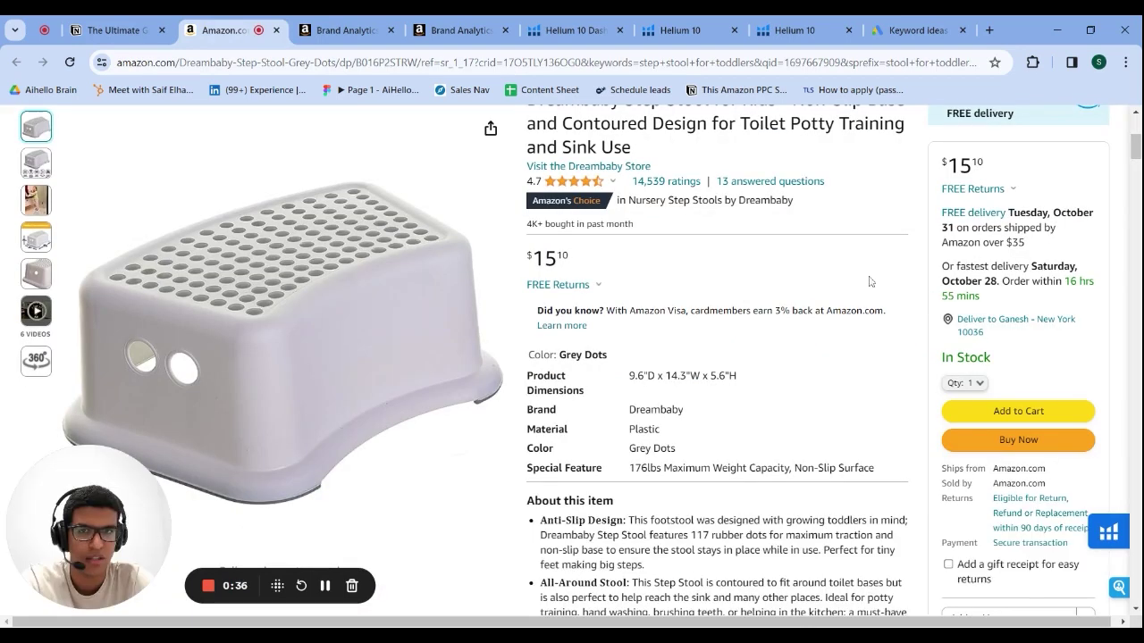
scroll(742, 327, up, 2)
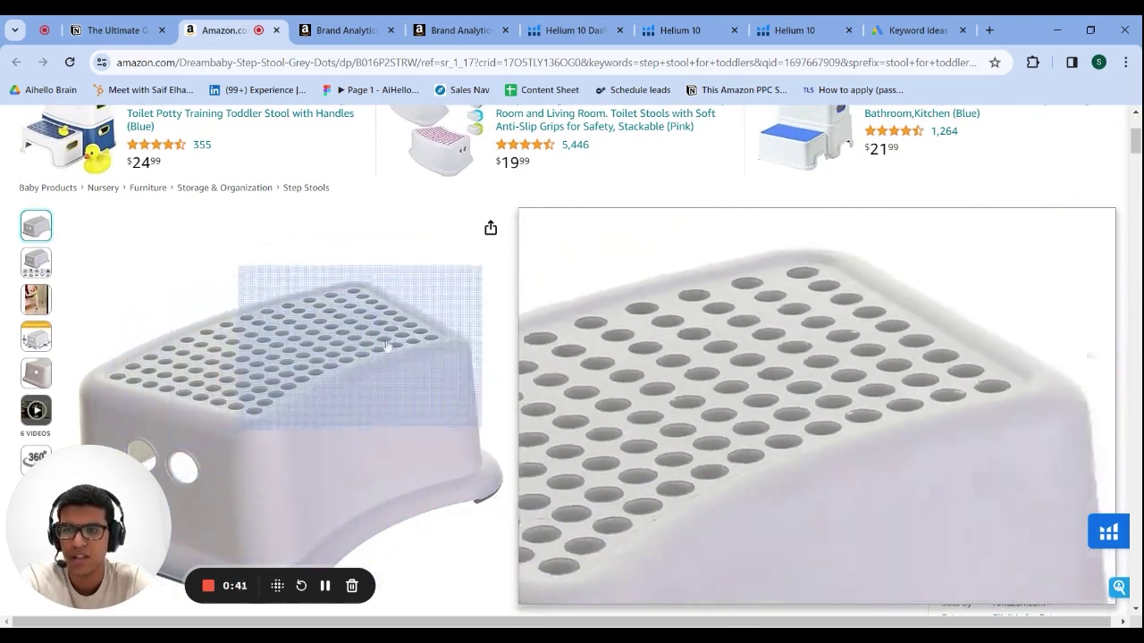
scroll(572, 358, down, 1)
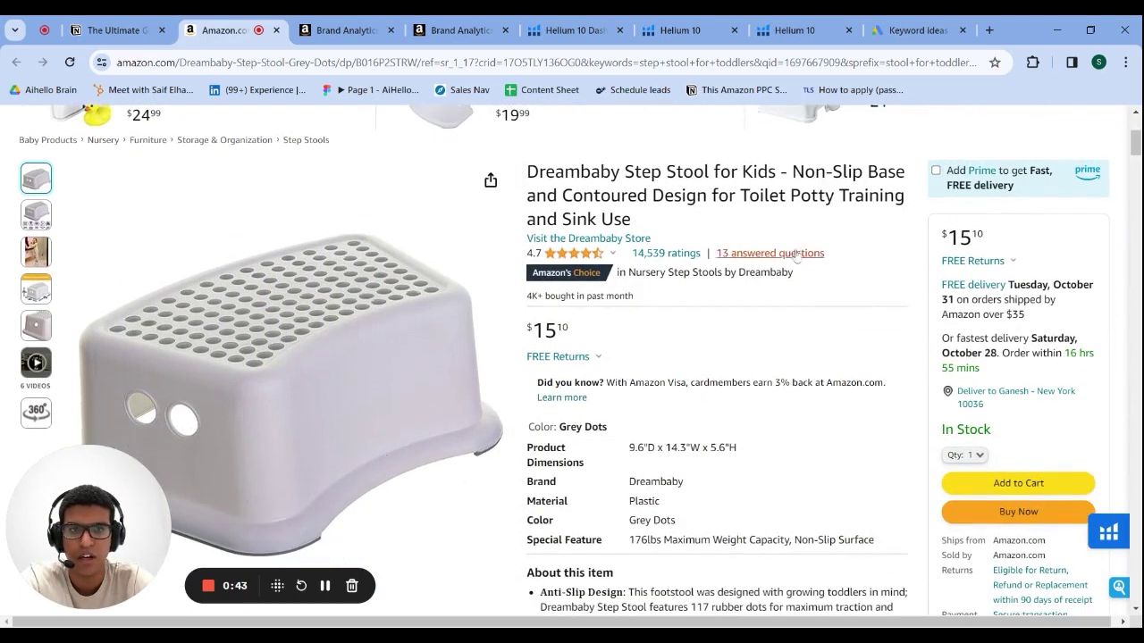
drag(738, 194, 631, 219)
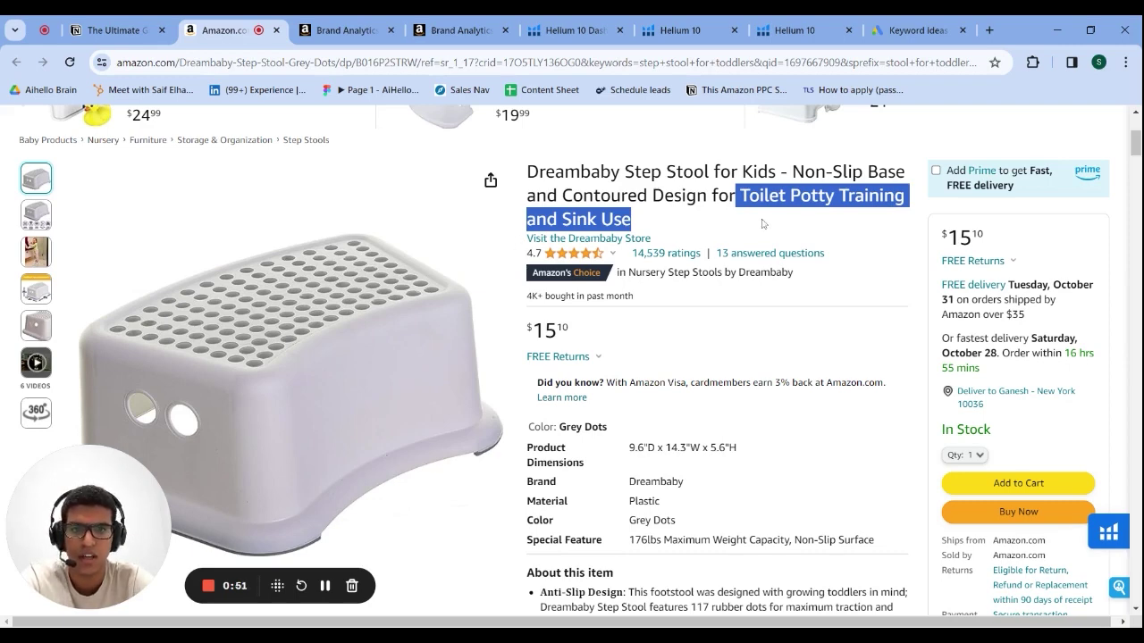
scroll(762, 224, down, 2)
scroll(735, 410, down, 3)
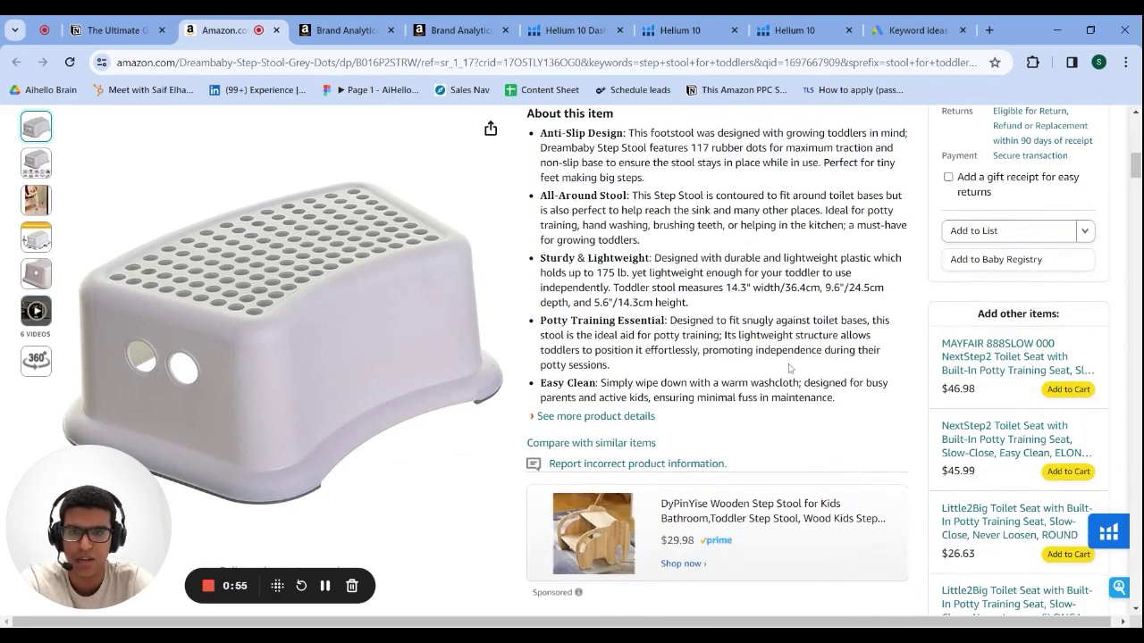
scroll(789, 367, down, 2)
scroll(789, 367, up, 10)
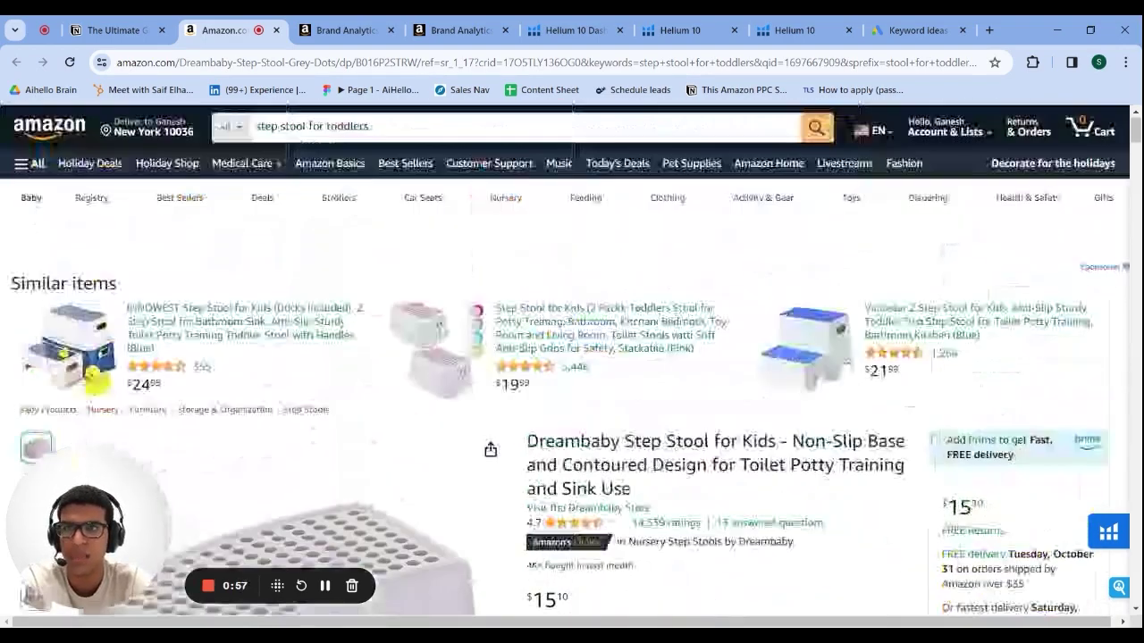
Return to the Notion keyword research guide and read its Top Search Terms Report section.
click(114, 29)
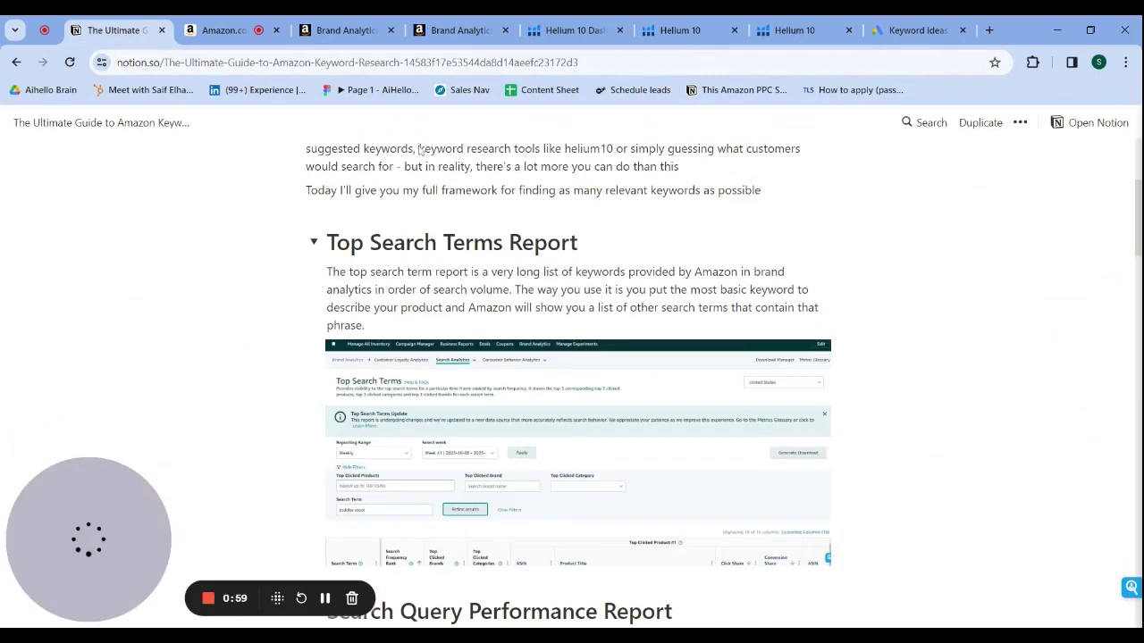
scroll(420, 149, down, 1)
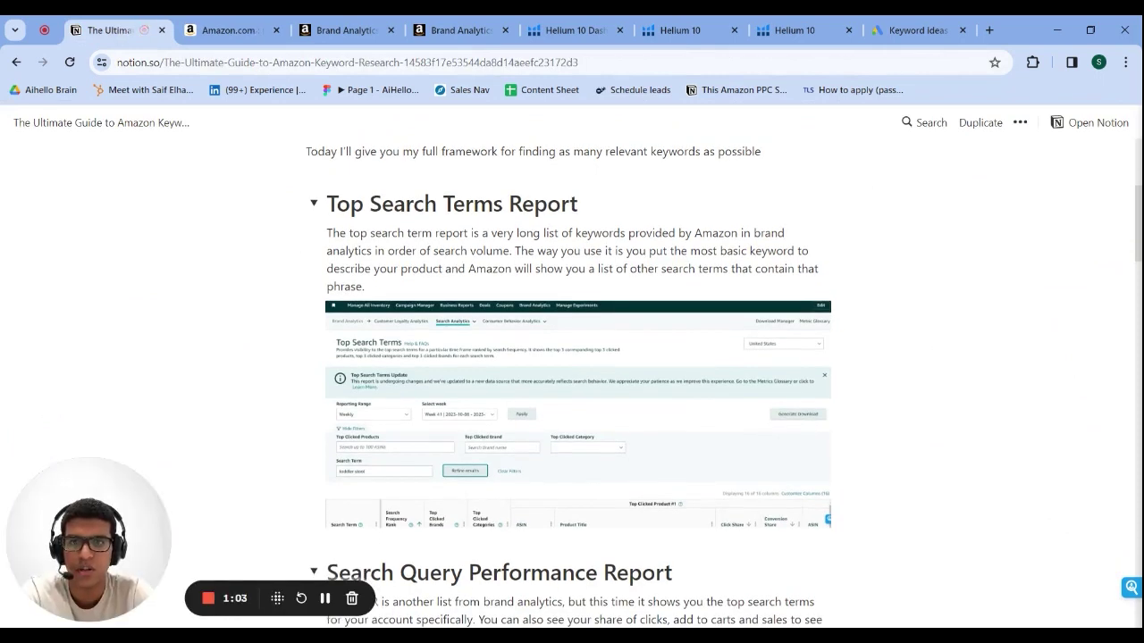
scroll(723, 388, down, 1)
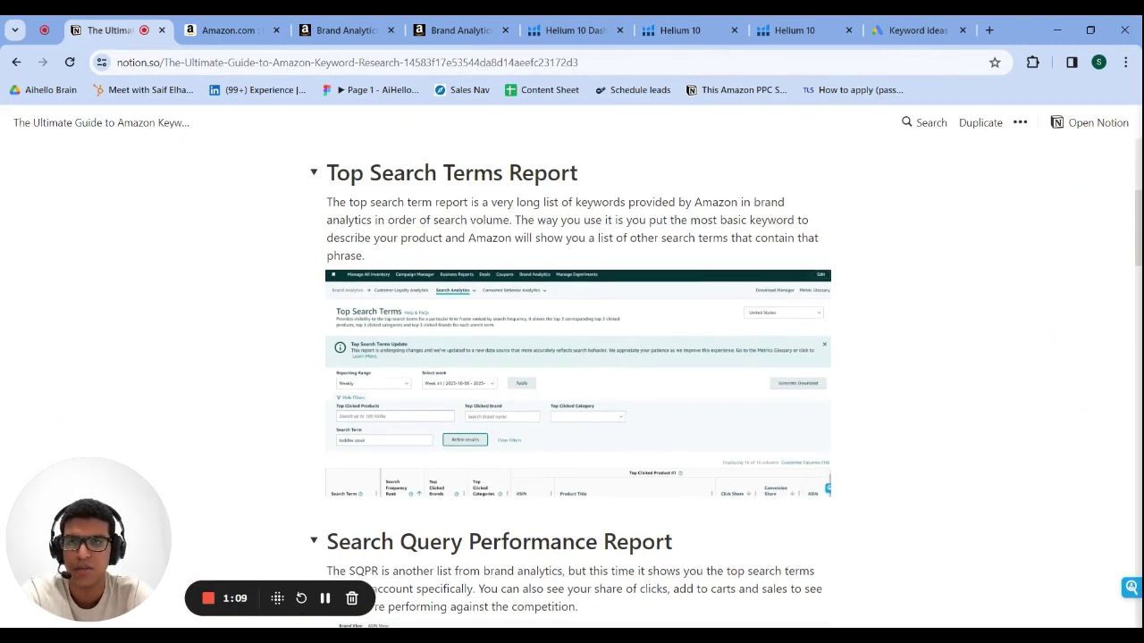
Switch to the Brand Analytics Top Search Terms report and clear its existing search term filter.
click(379, 36)
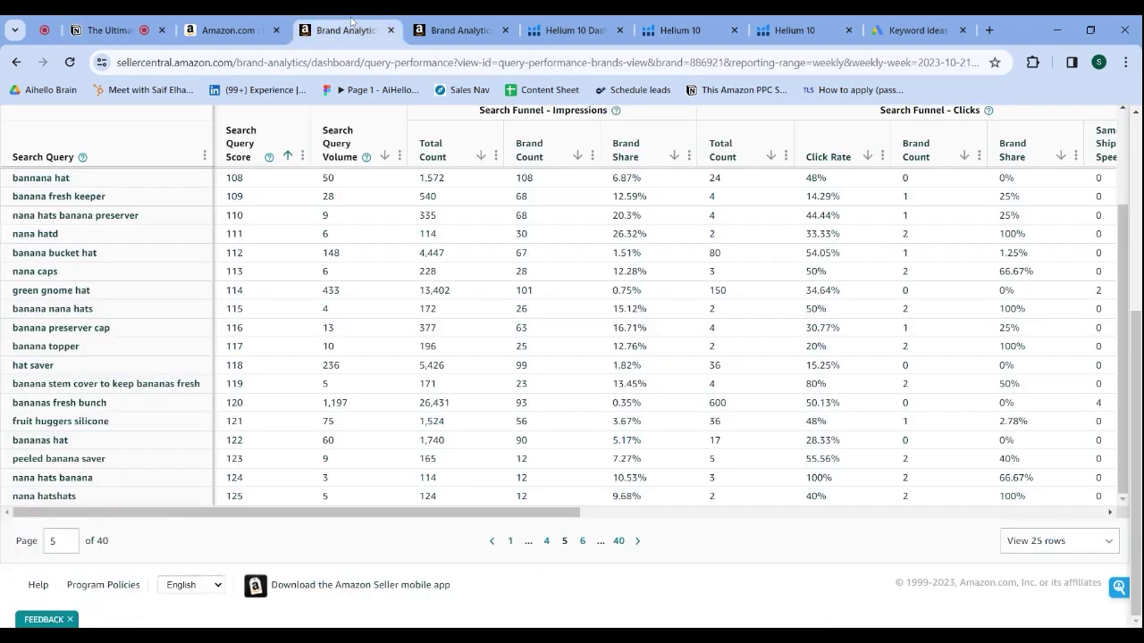
click(453, 29)
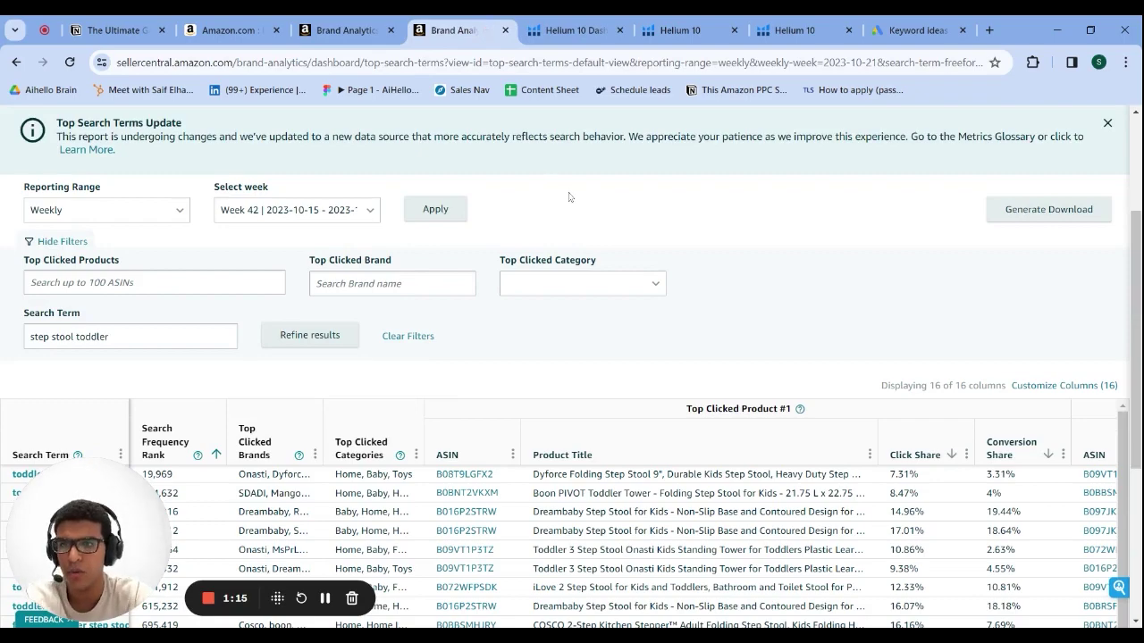
scroll(567, 193, down, 2)
triple_click(185, 224)
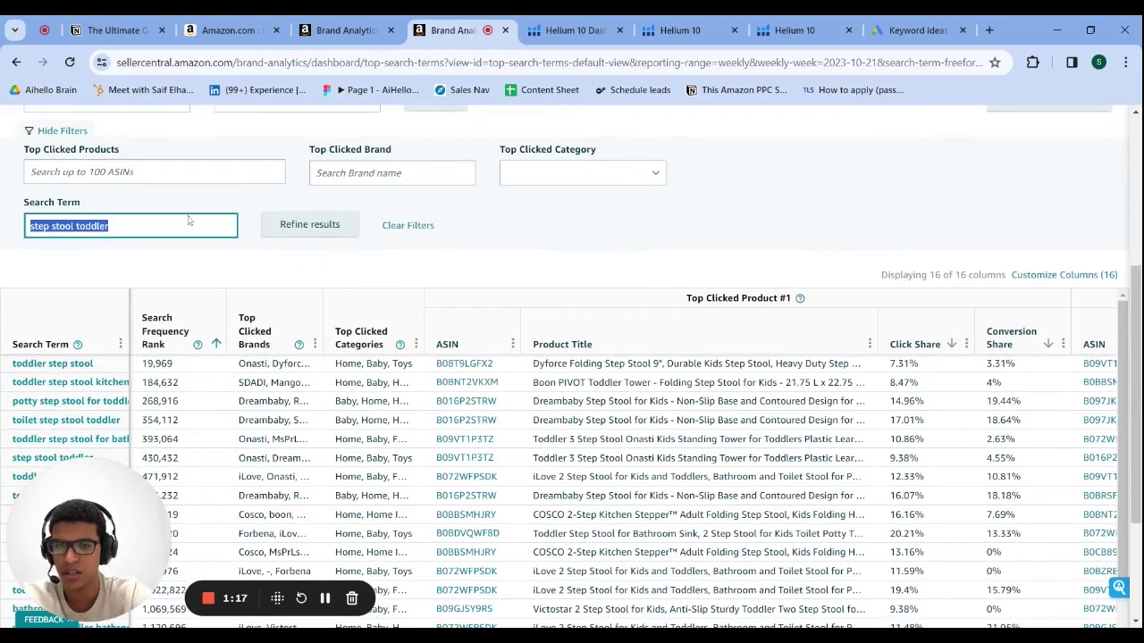
key(BackSpace)
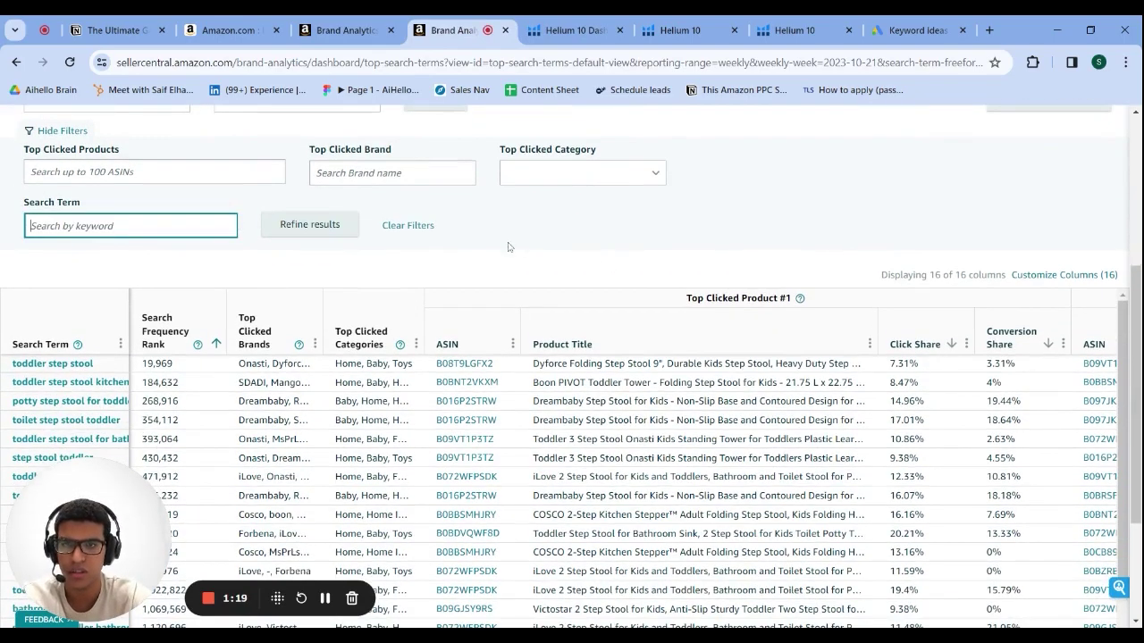
click(386, 225)
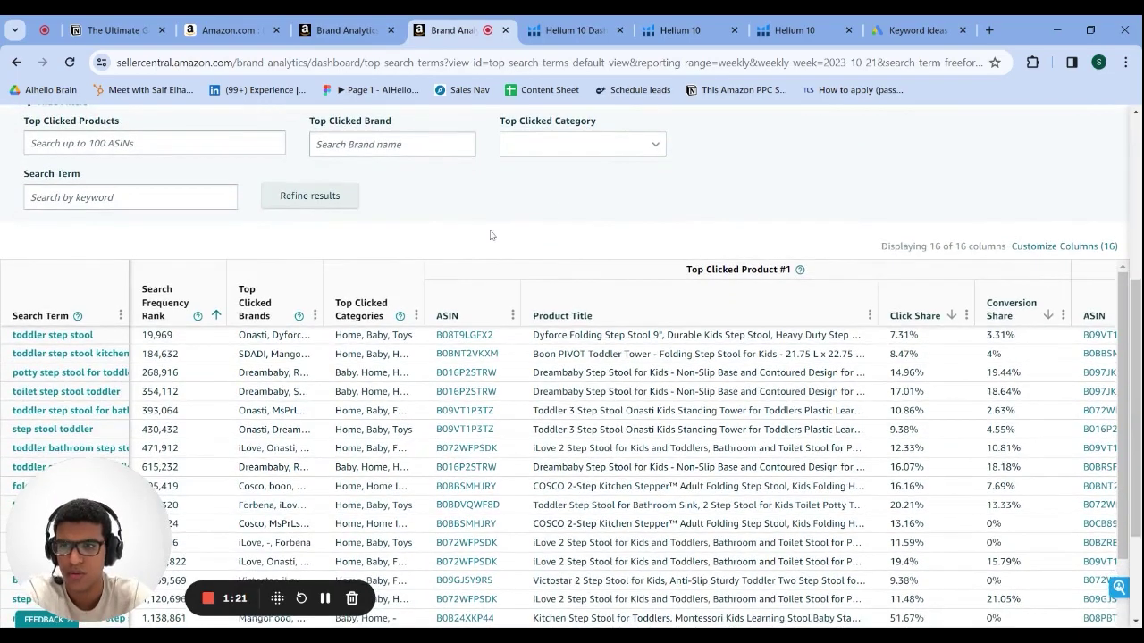
Examine the Top Search Terms report's filter options and its table of search terms, frequency ranks and top clicked products.
scroll(483, 238, down, 4)
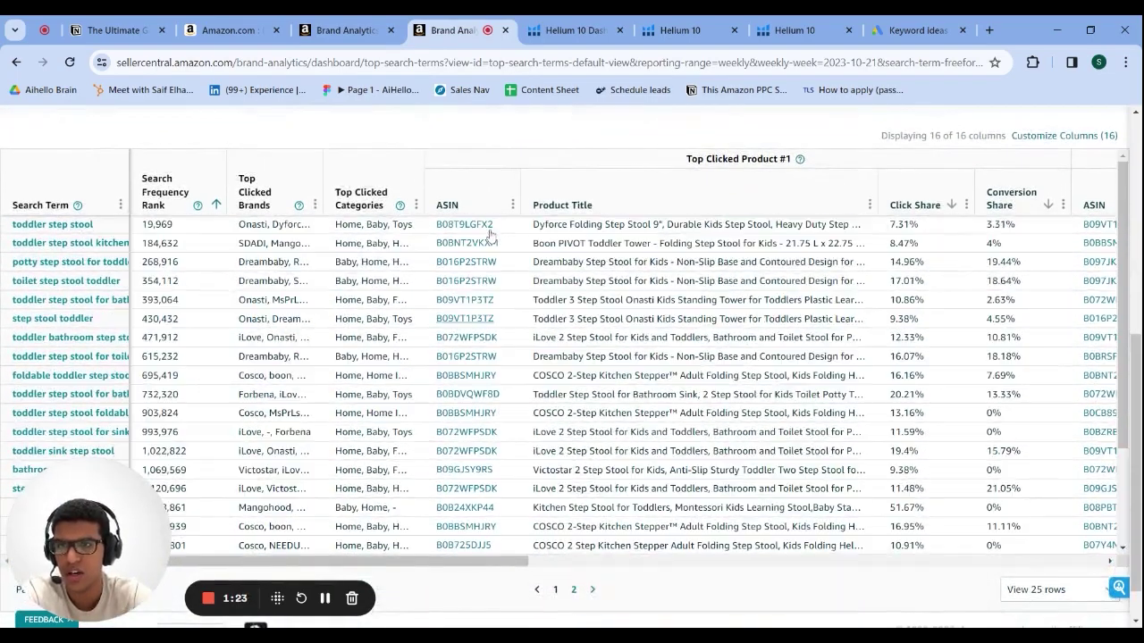
scroll(496, 134, up, 2)
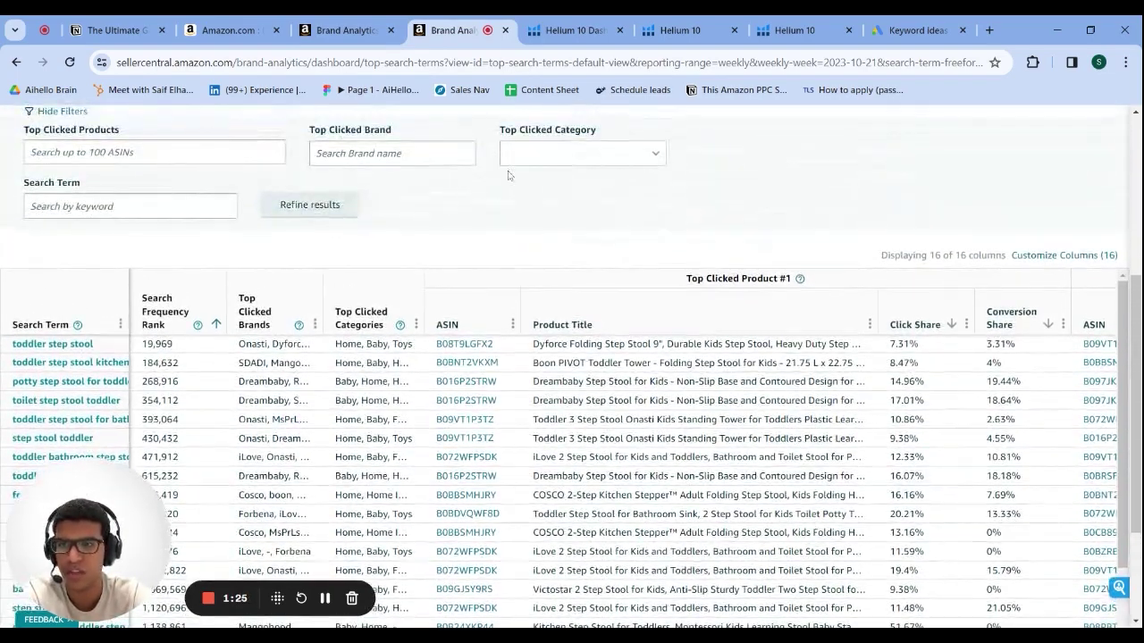
scroll(508, 175, down, 2)
scroll(508, 175, up, 3)
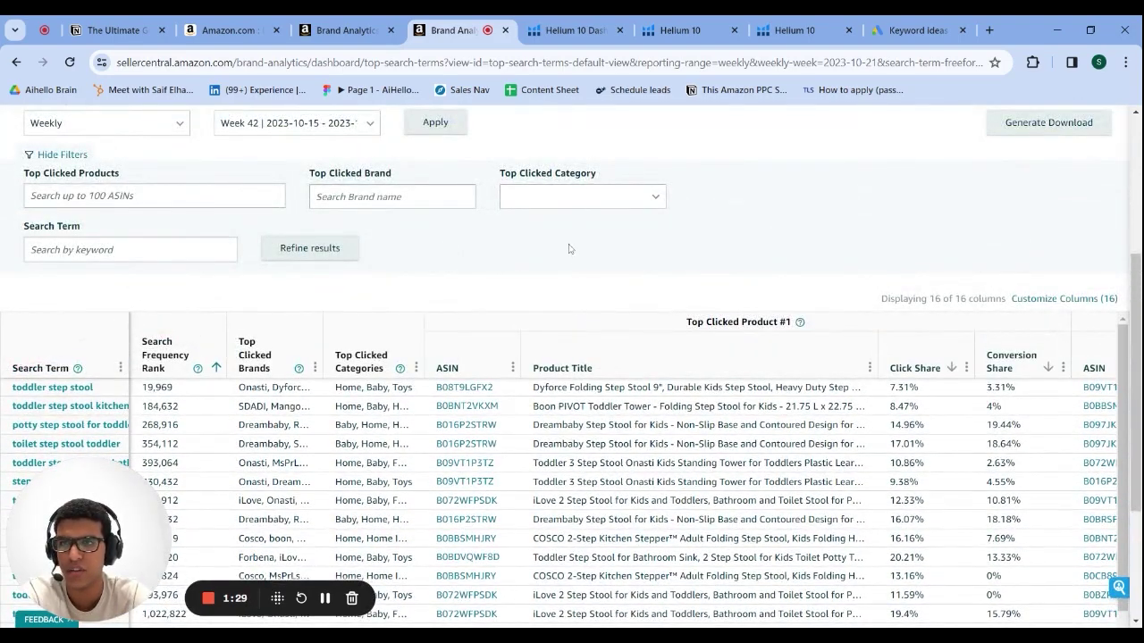
scroll(490, 260, down, 3)
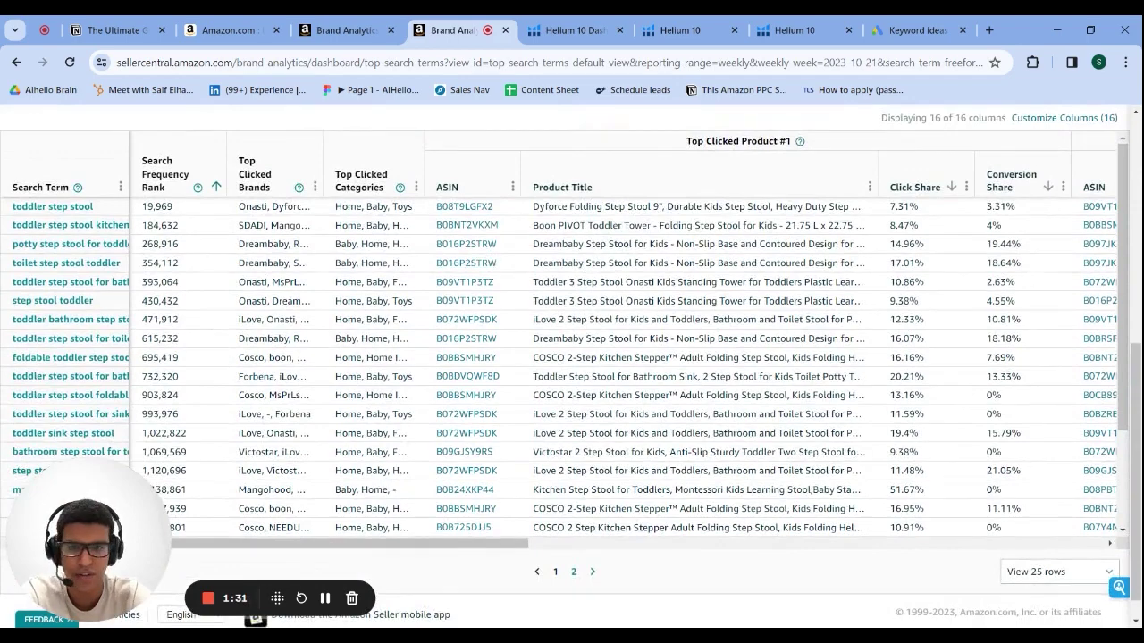
scroll(490, 260, up, 4)
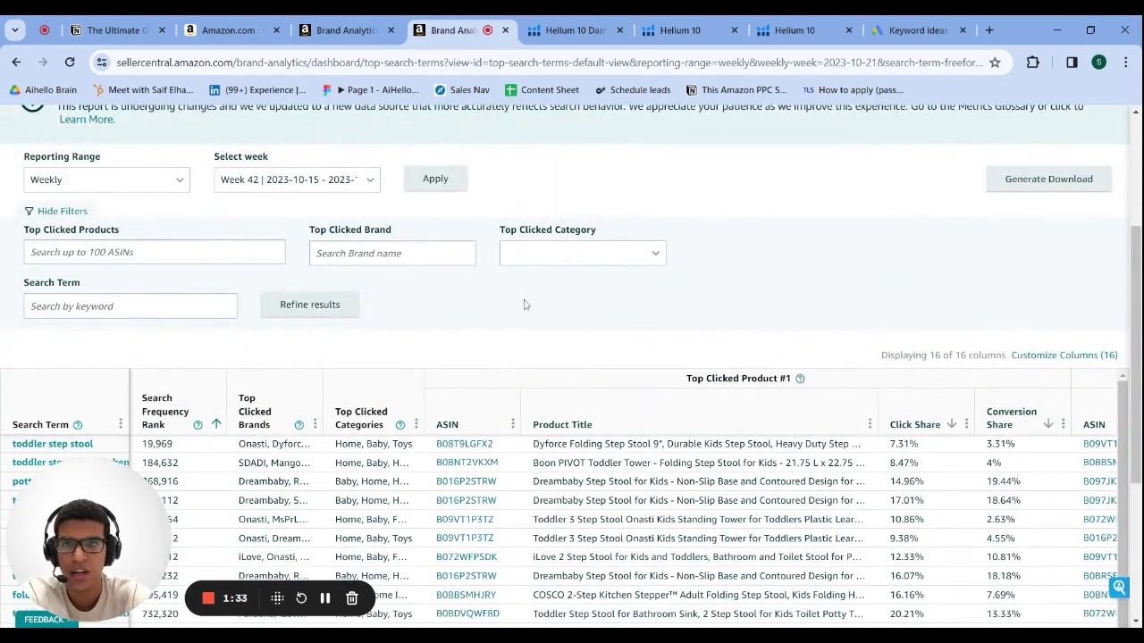
scroll(524, 305, down, 1)
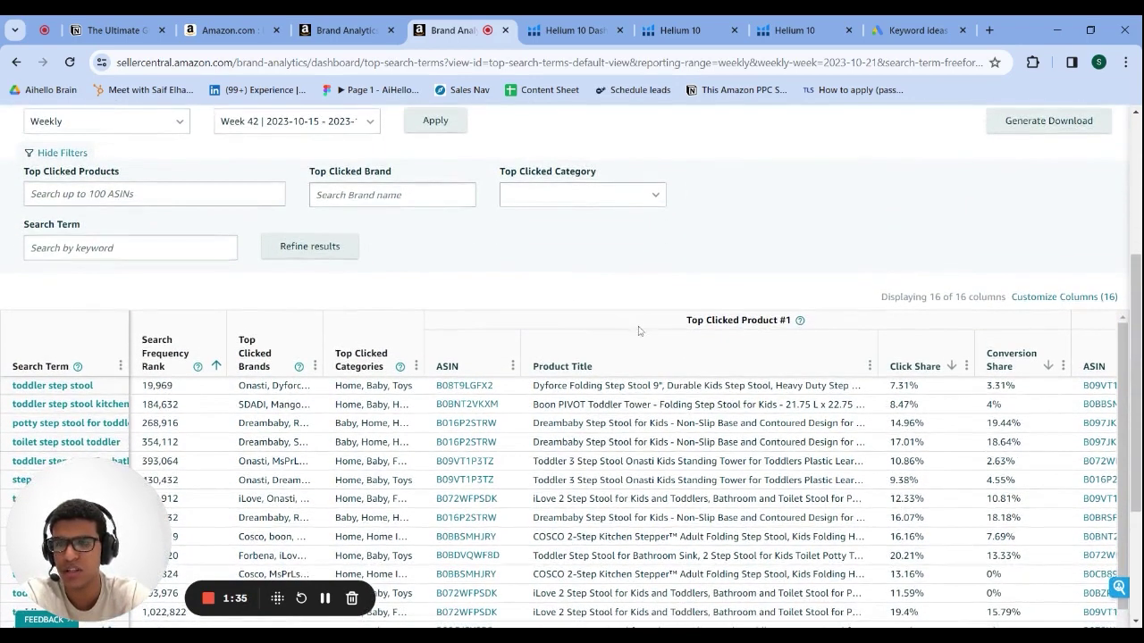
scroll(502, 253, up, 1)
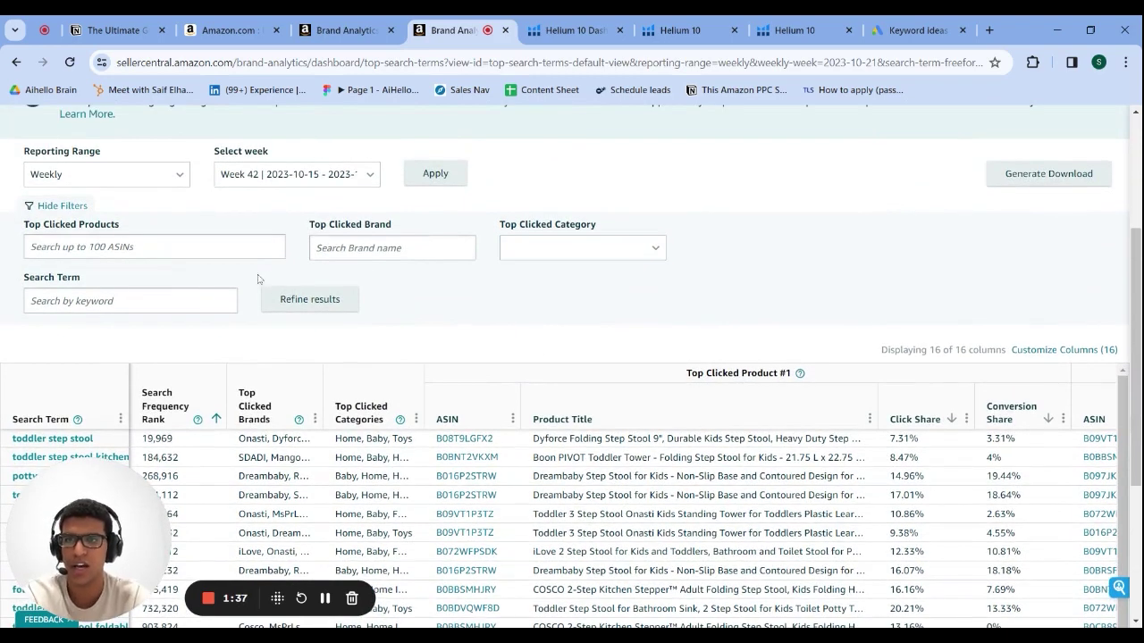
Refine the Top Search Terms report by the search term "toddler stool" and bring the results table into view.
click(89, 300)
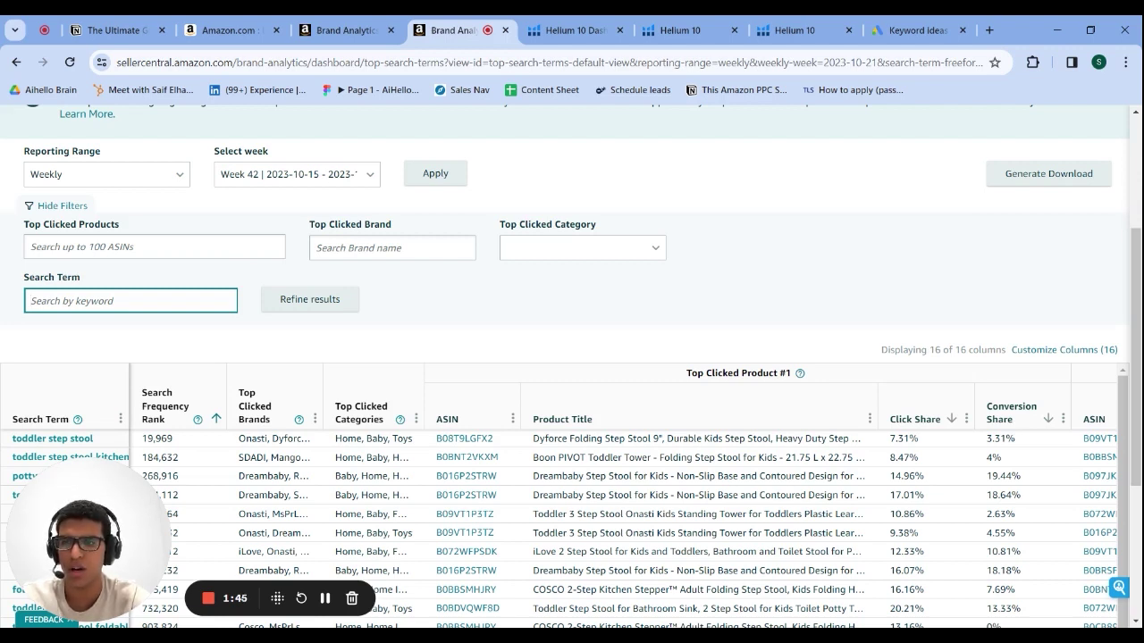
text(toddler stool)
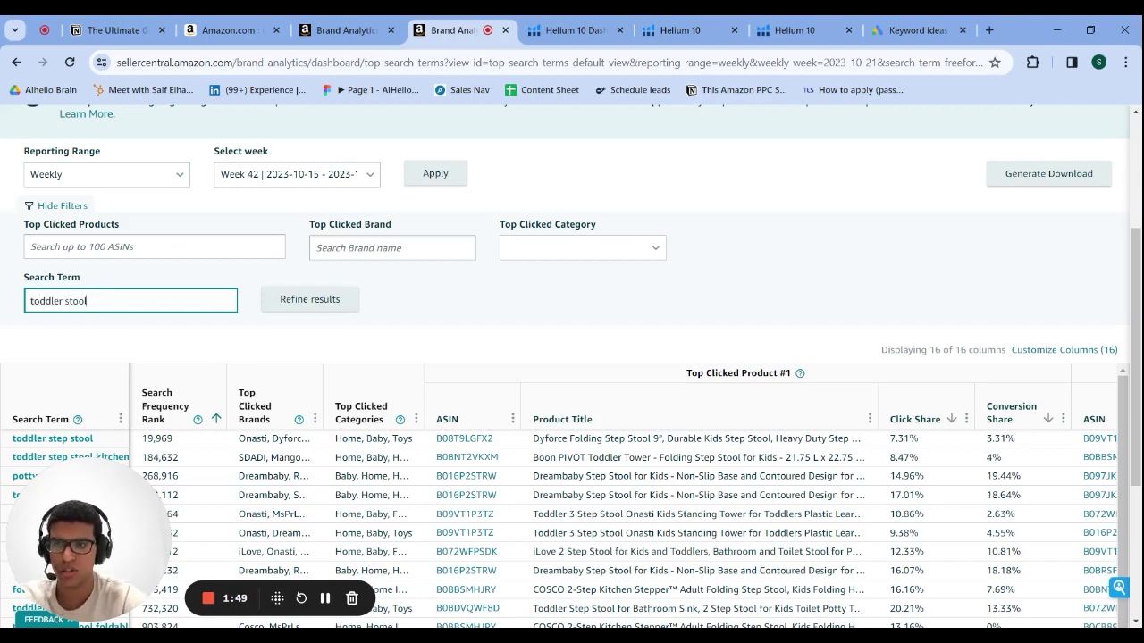
click(300, 305)
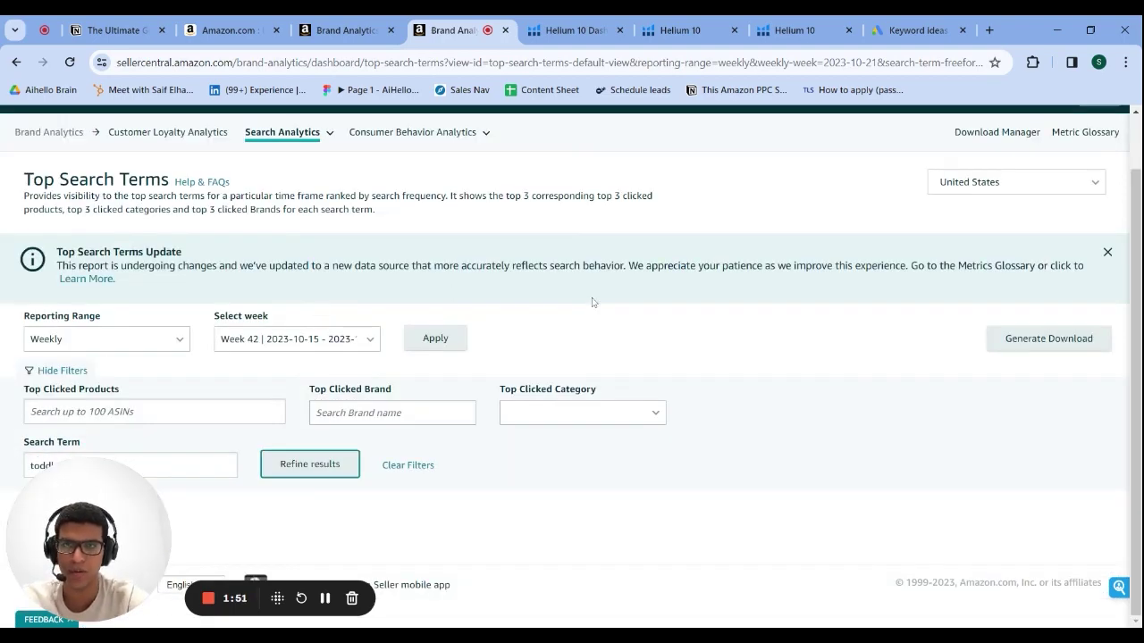
scroll(591, 302, down, 3)
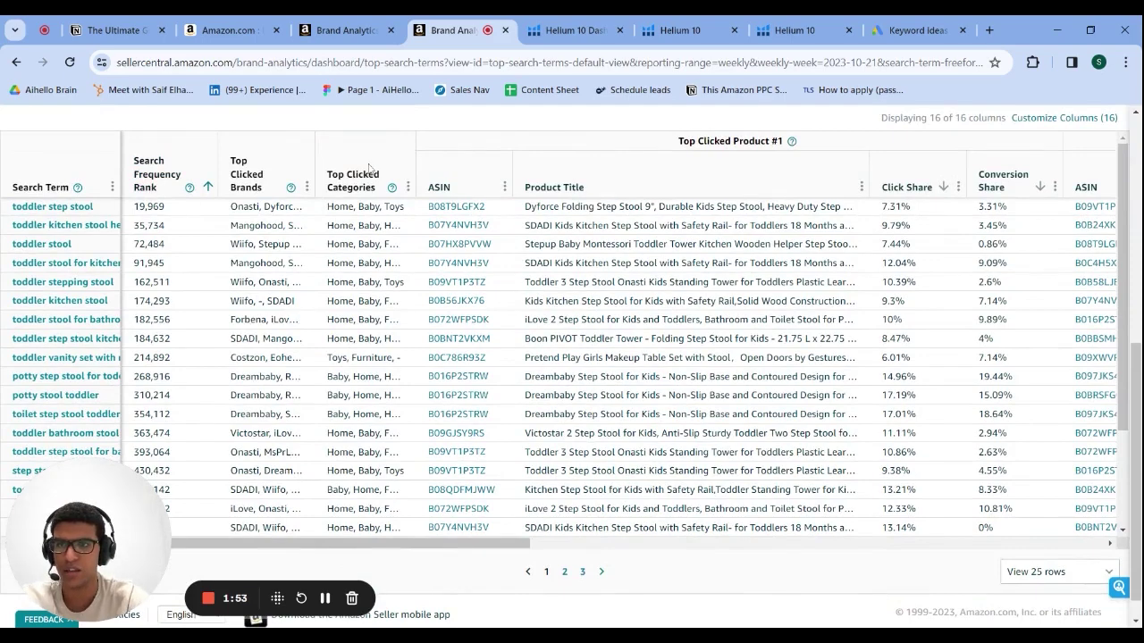
Widen the Search Term column to show full phrases and review the search terms on the first results page.
scroll(369, 168, down, 1)
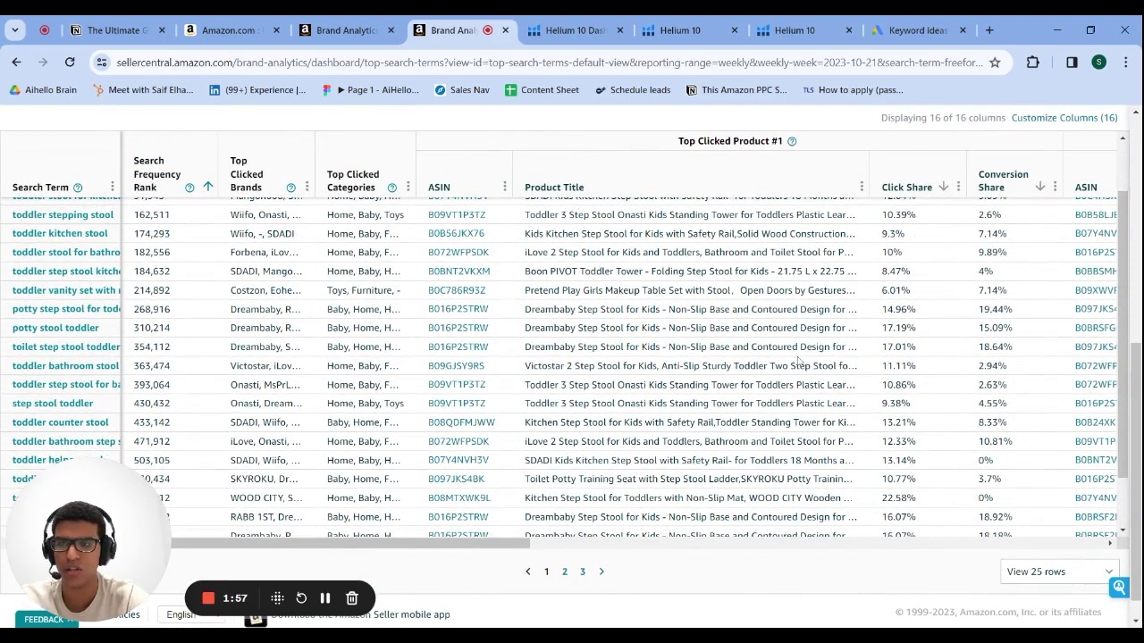
scroll(572, 366, down, 2)
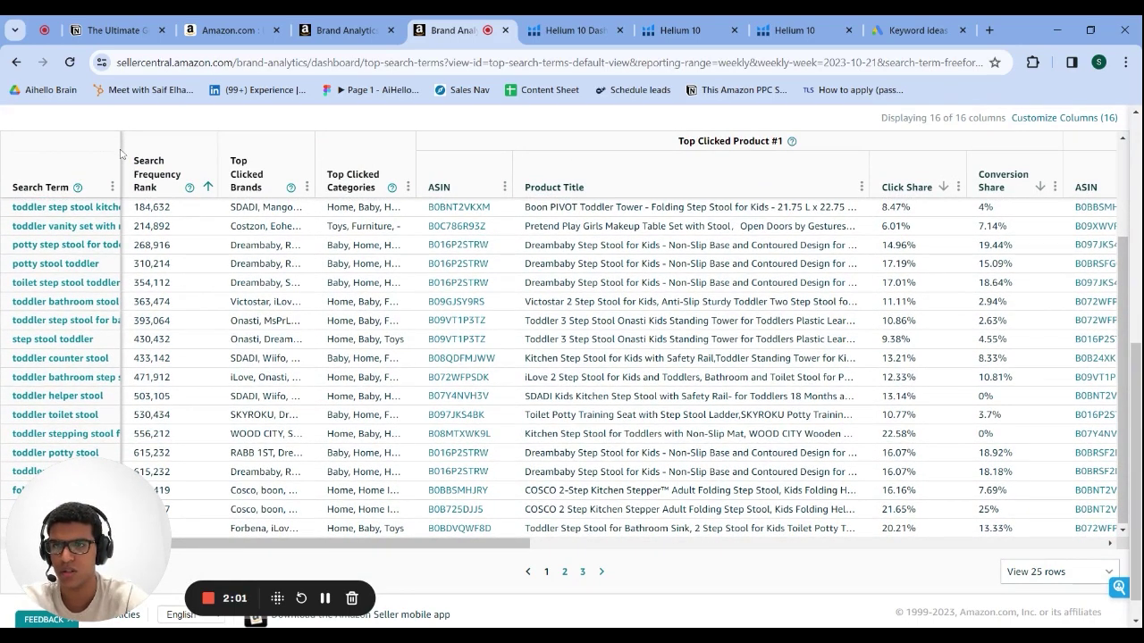
drag(121, 153, 408, 168)
click(406, 168)
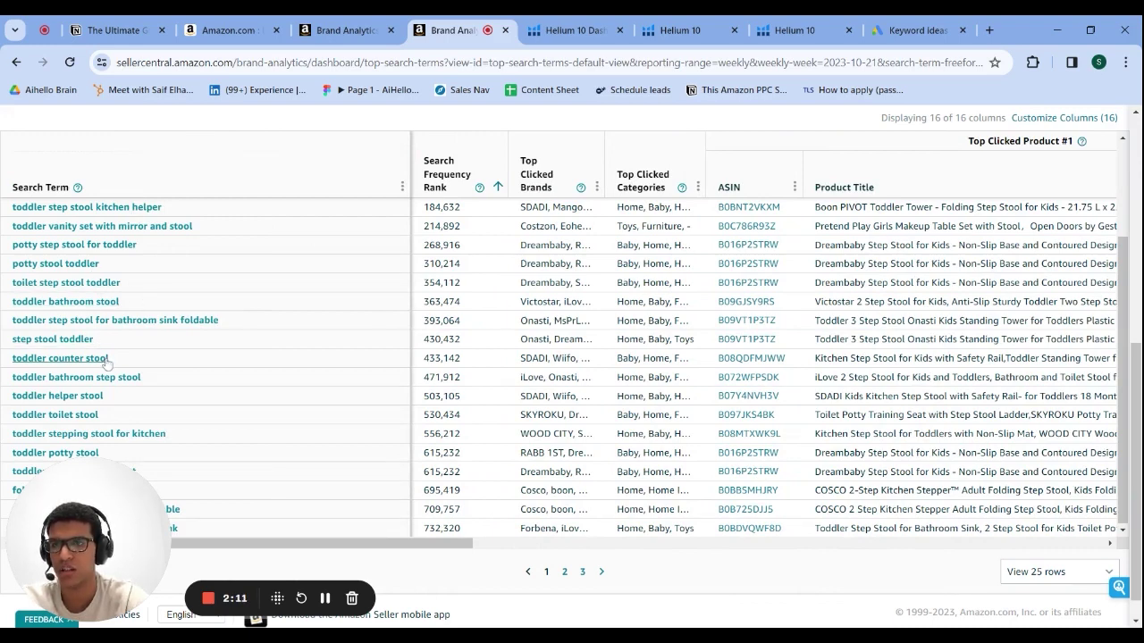
scroll(153, 428, down, 1)
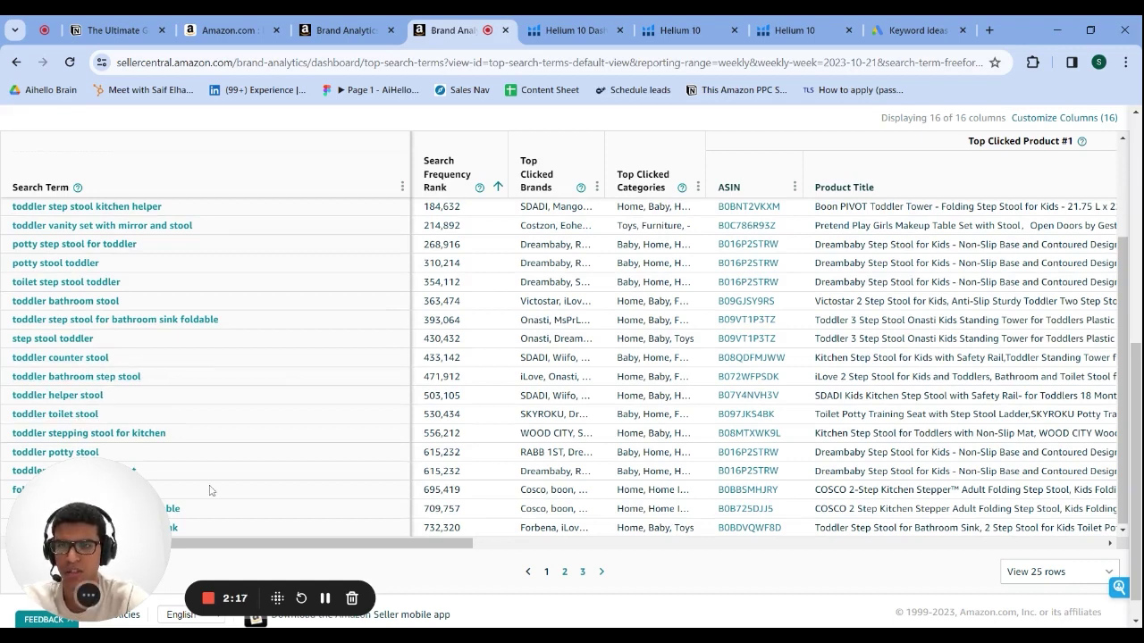
drag(91, 488, 266, 480)
scroll(206, 400, up, 3)
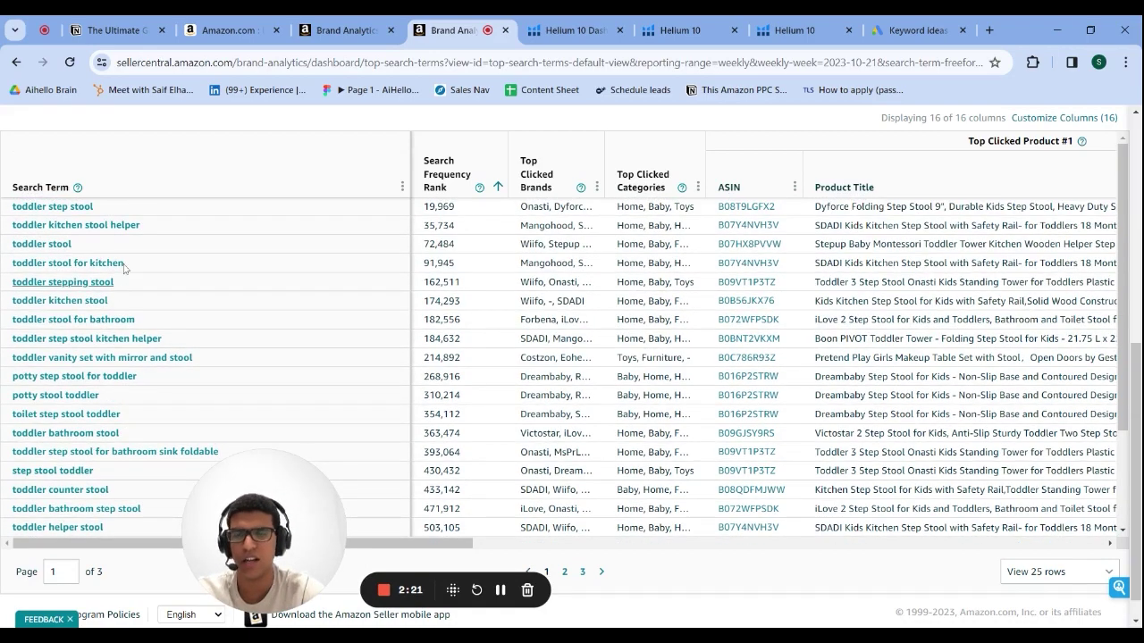
scroll(256, 359, down, 3)
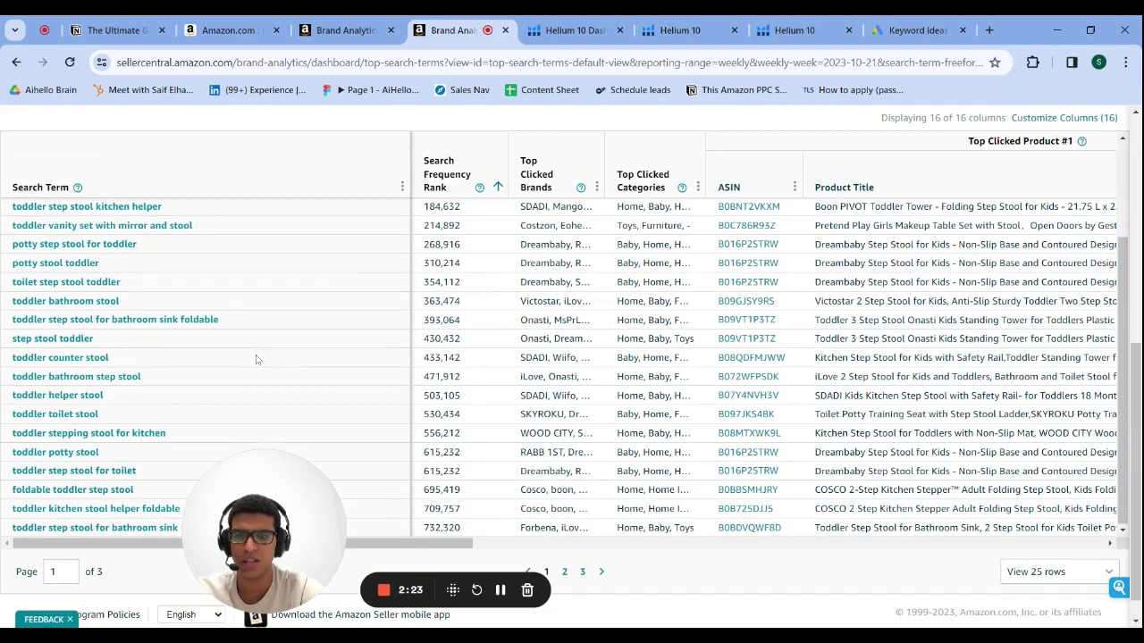
Open page 2 of the results, widen its Search Term column and look through the listed terms.
click(564, 575)
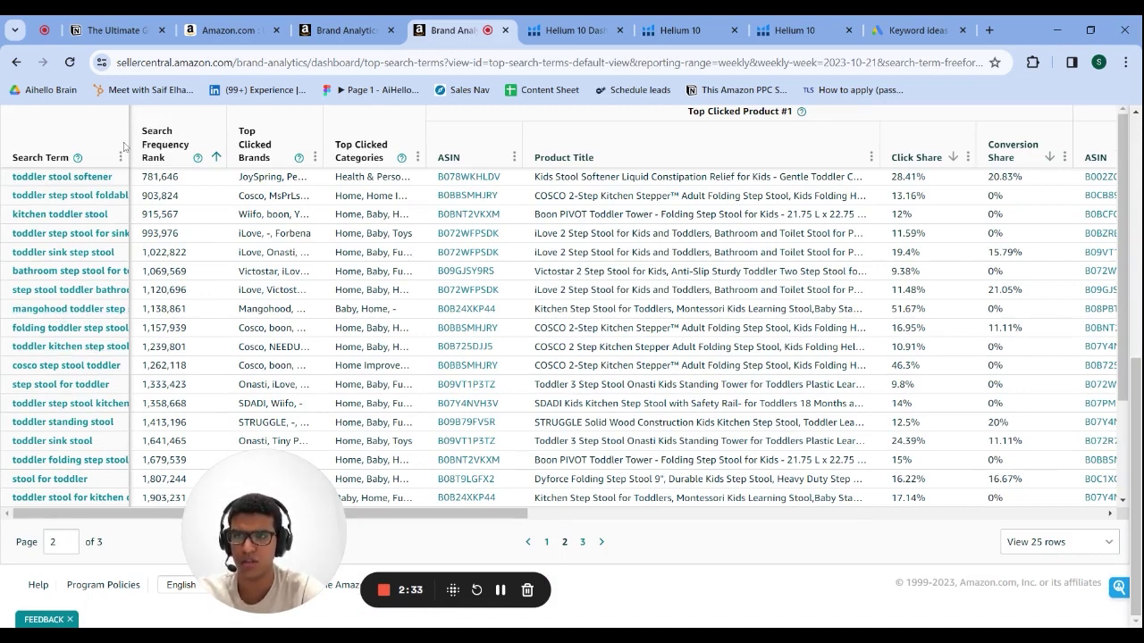
drag(130, 157, 230, 160)
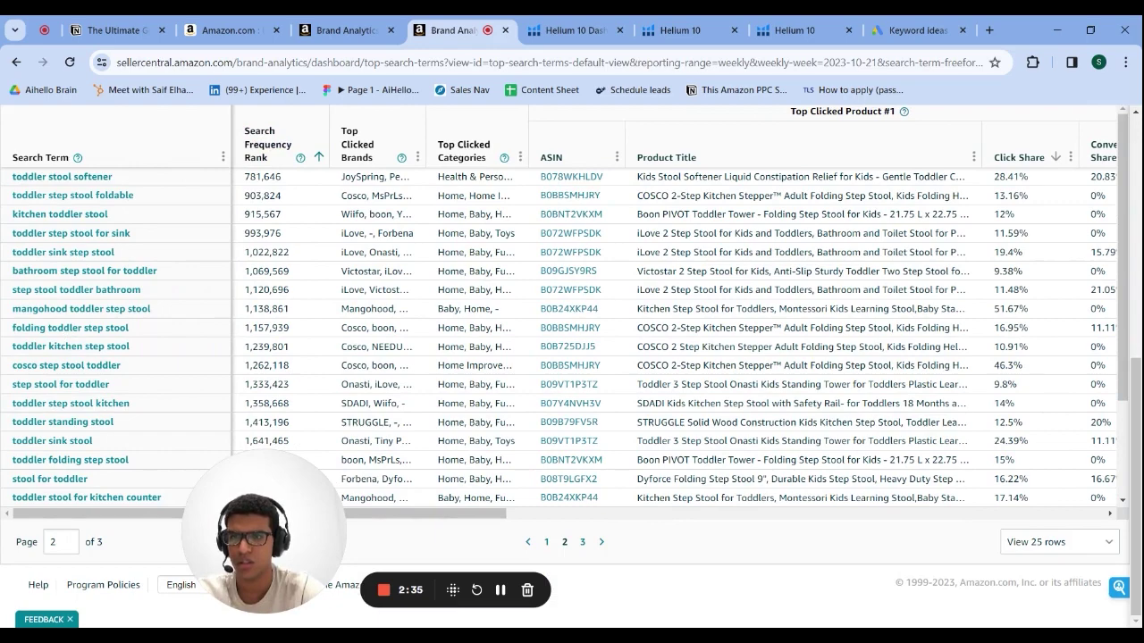
scroll(165, 457, down, 3)
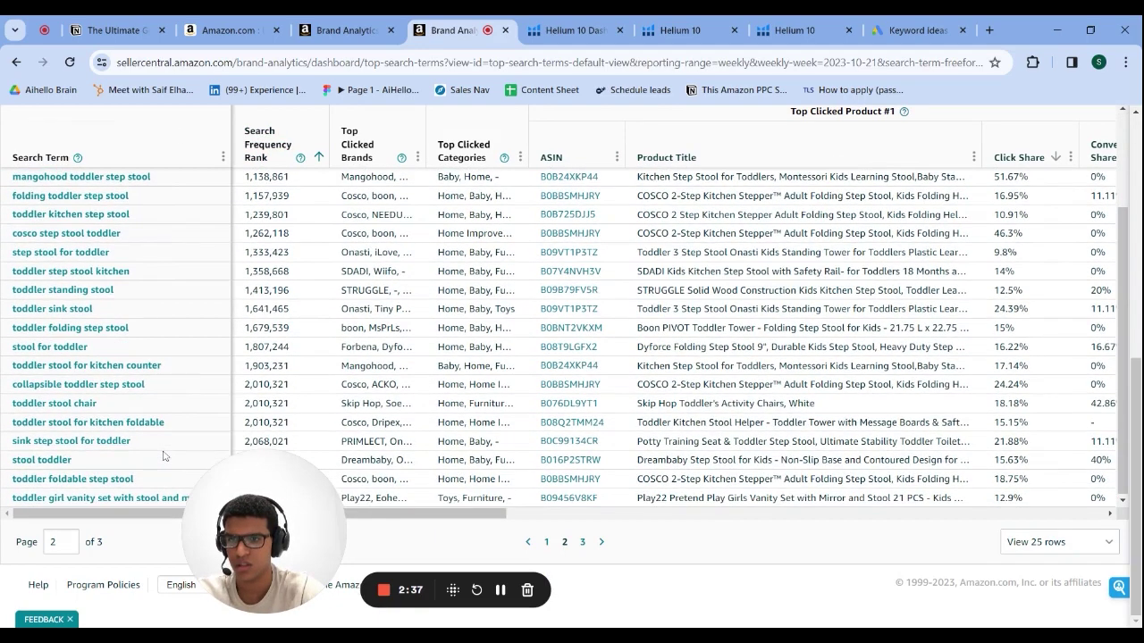
scroll(753, 450, up, 3)
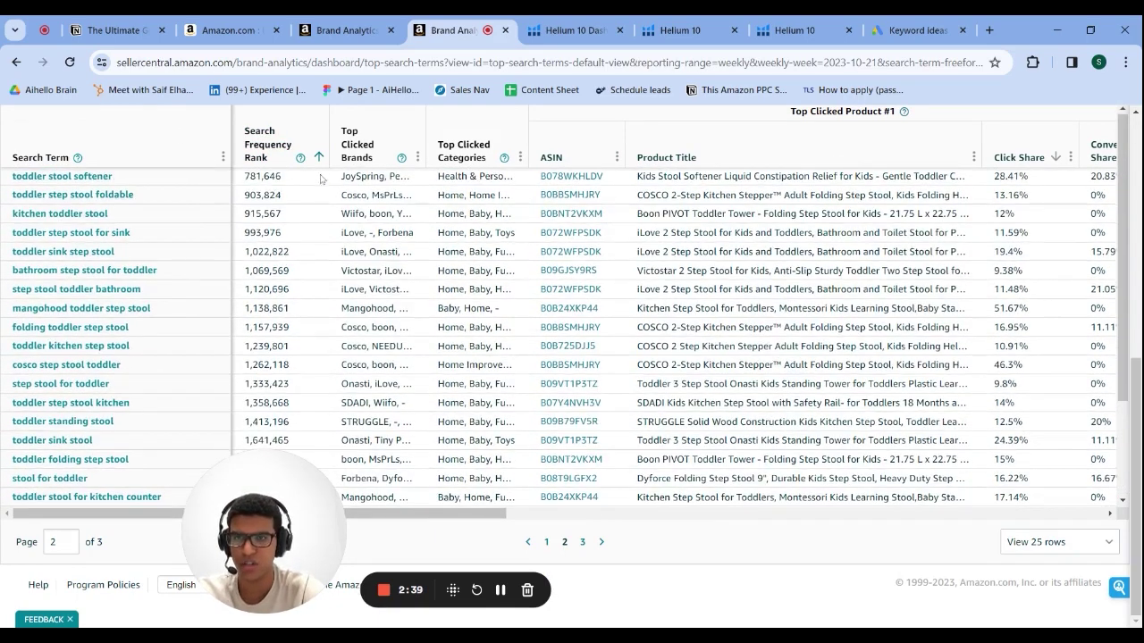
Refine the Top Search Terms report by the search term "kid stool".
scroll(572, 366, up, 5)
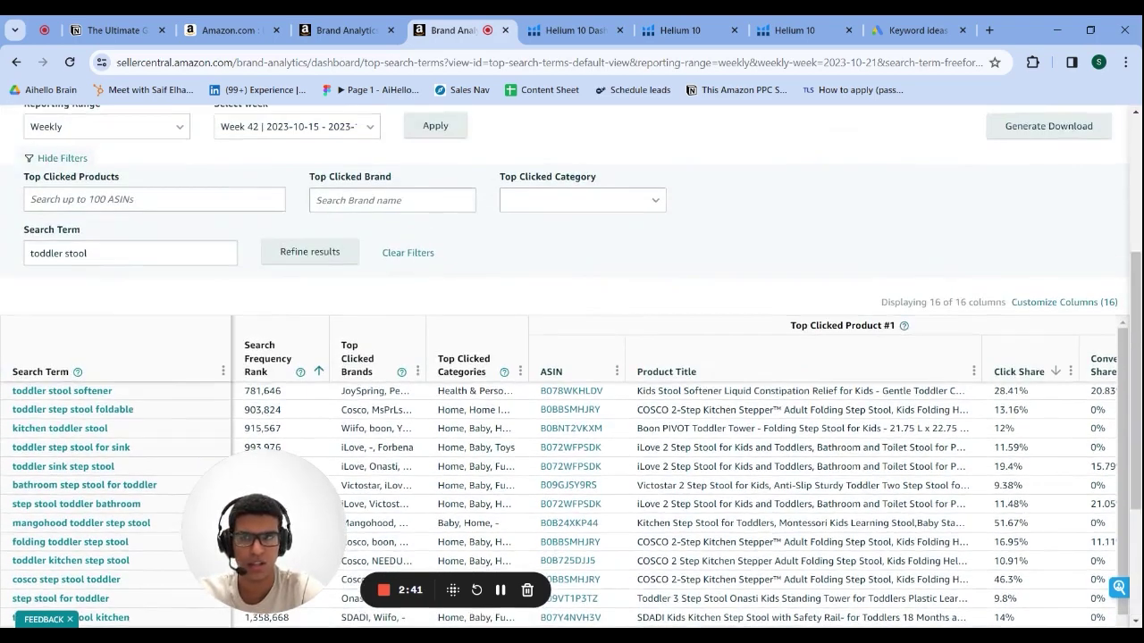
click(87, 387)
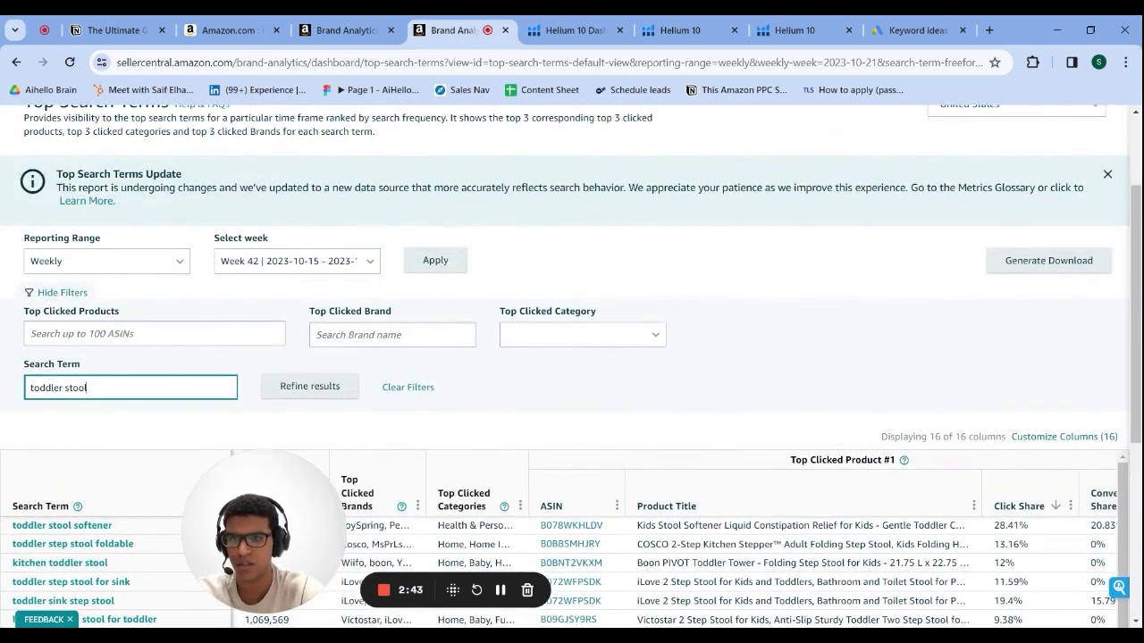
drag(87, 387, 7, 393)
text(kid)
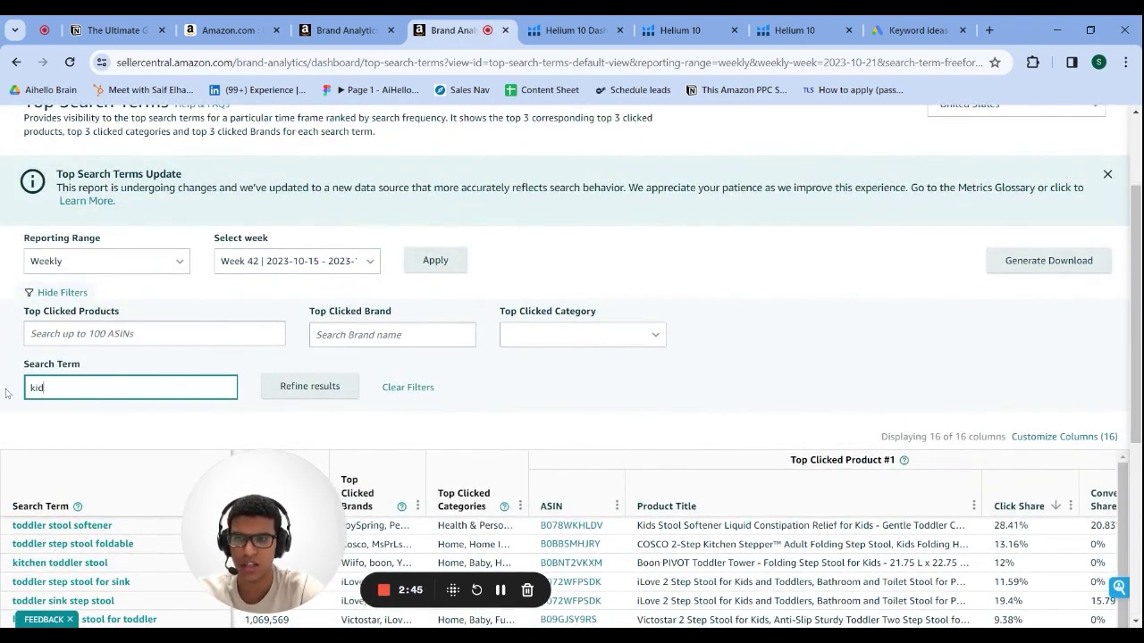
text( stool)
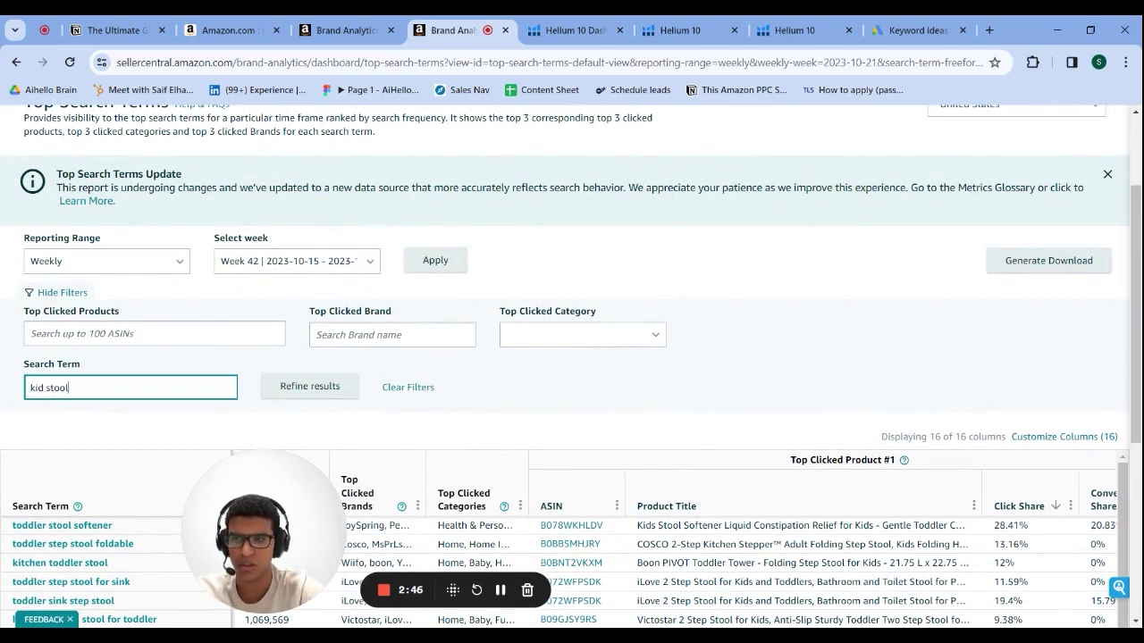
click(338, 384)
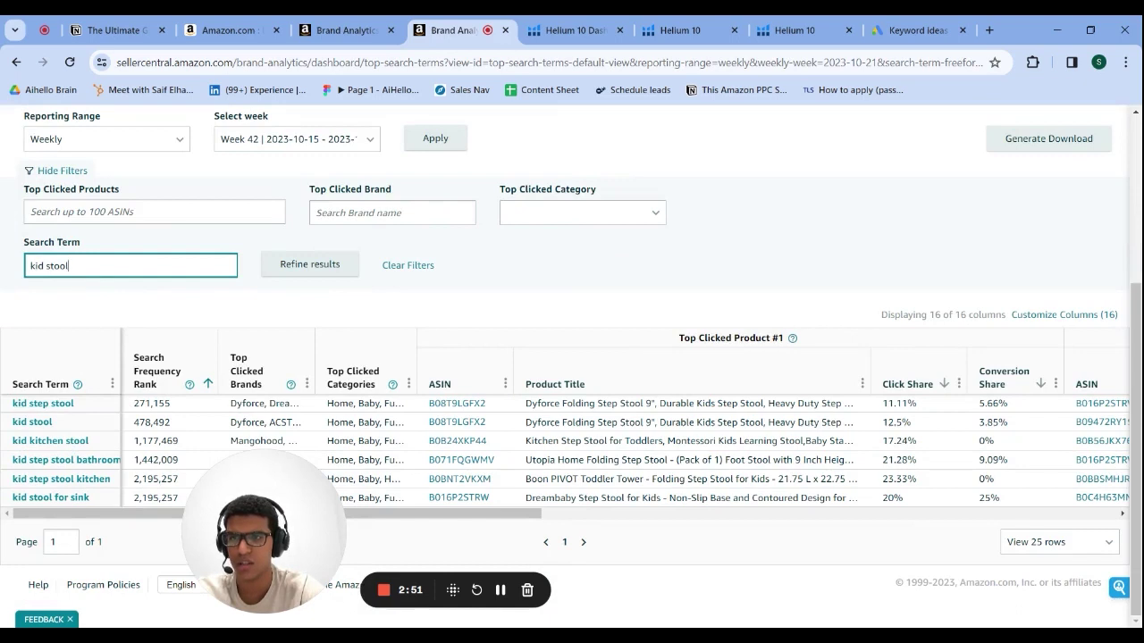
Refine the Top Search Terms report by the search term "step stool kids" and look through the listed terms.
drag(70, 265, 11, 267)
text(stp)
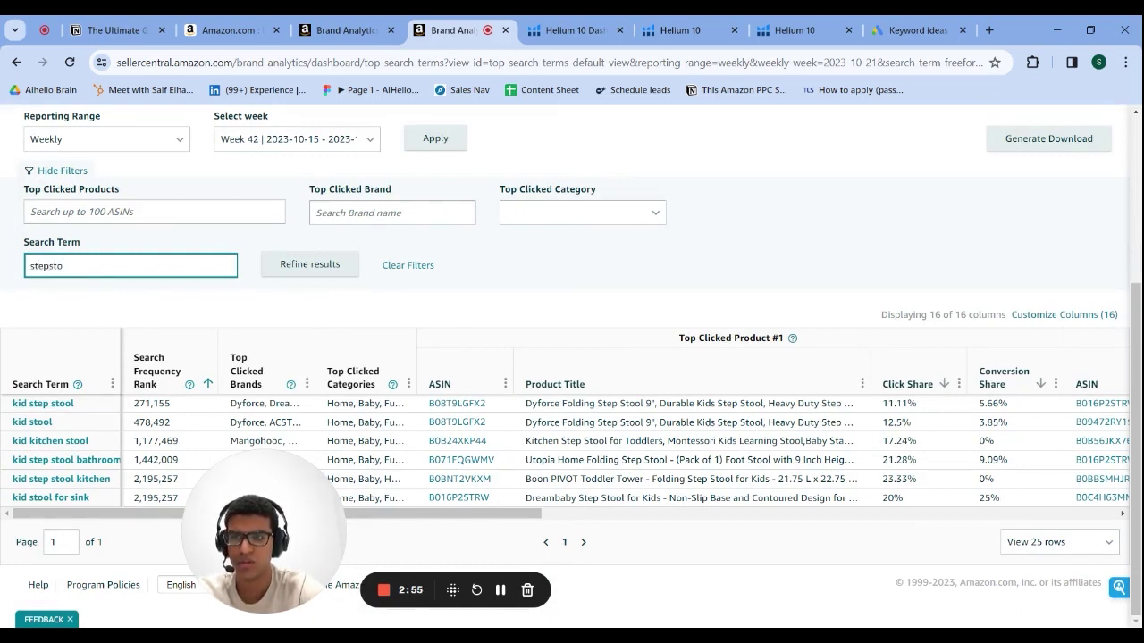
text(pstool kids)
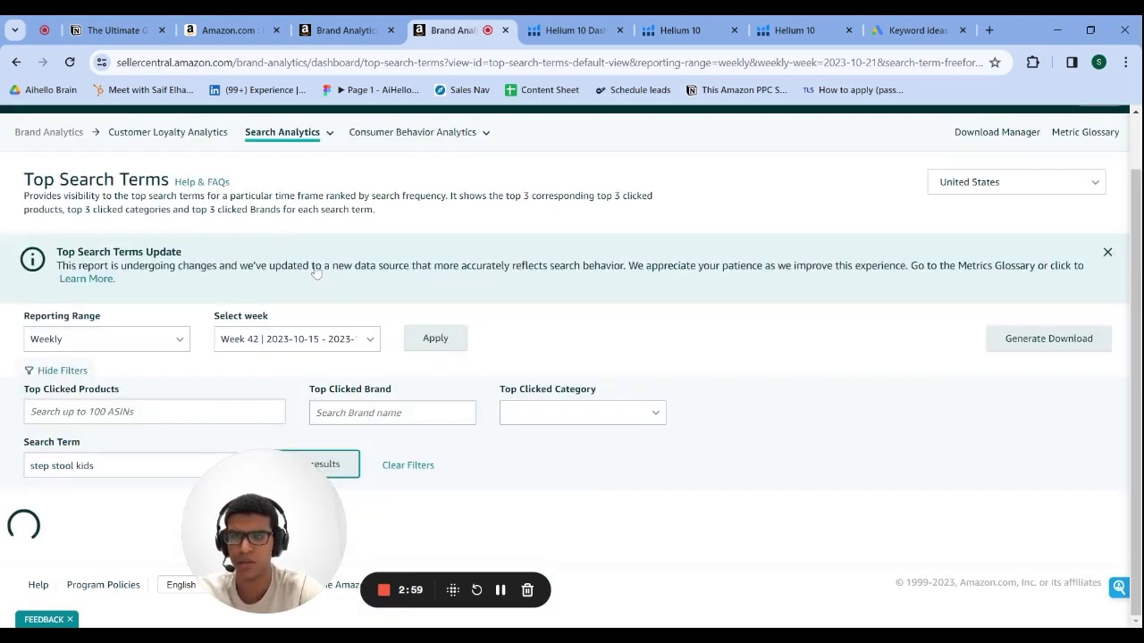
click(295, 266)
scroll(561, 352, down, 10)
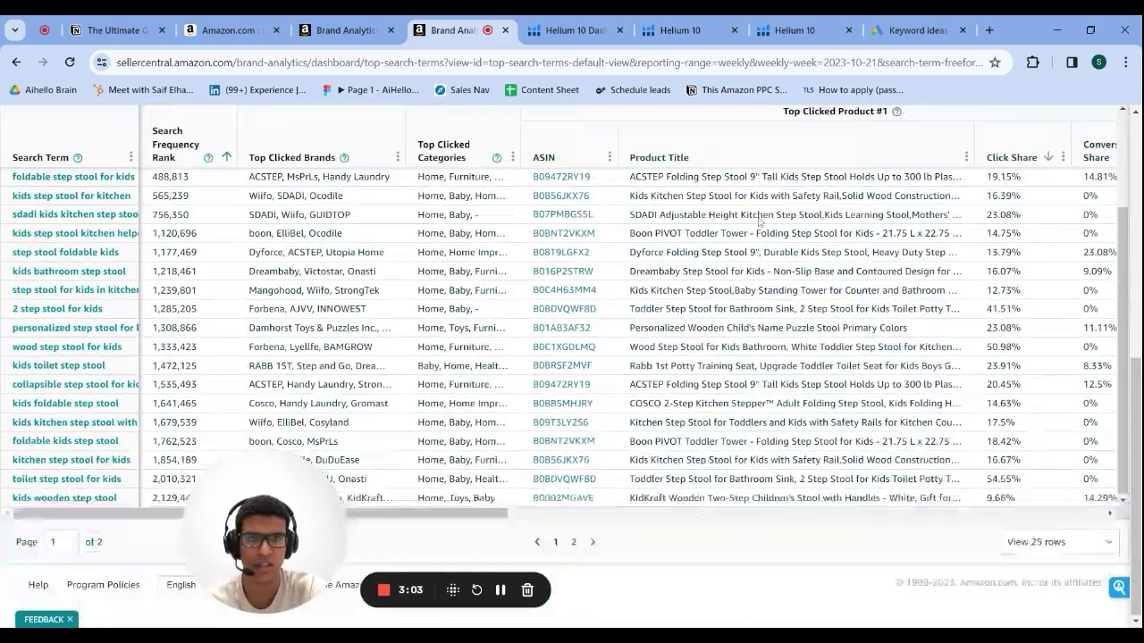
scroll(756, 225, down, 2)
Refine the Top Search Terms report by the search term "step stool child" and bring the results table into view.
scroll(798, 554, up, 6)
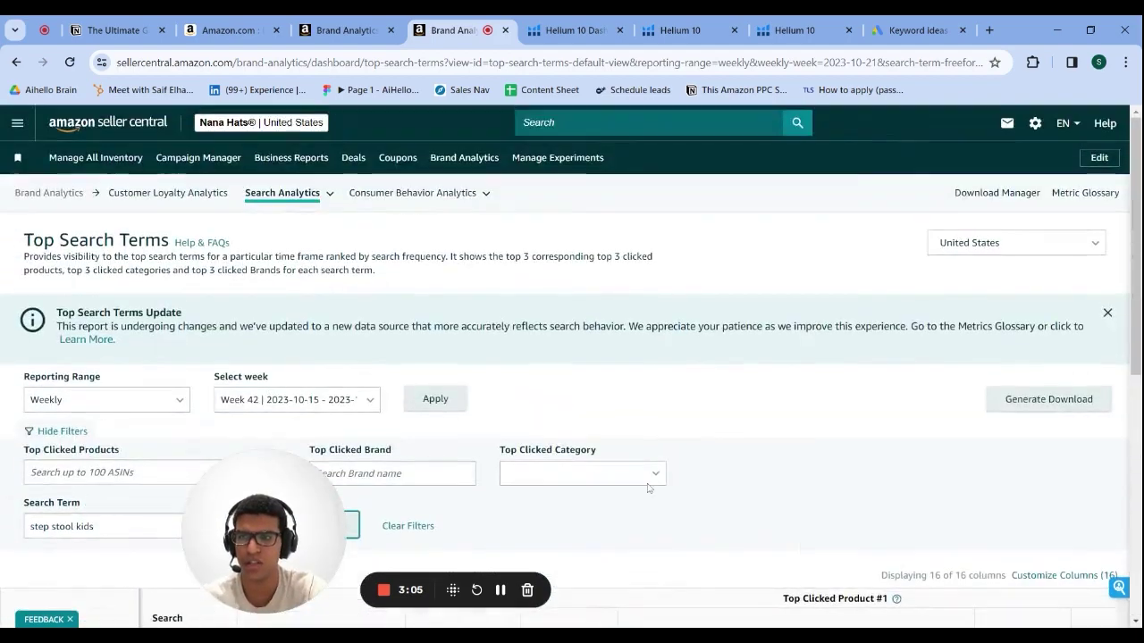
scroll(301, 406, down, 2)
drag(95, 383, 80, 384)
text(chil)
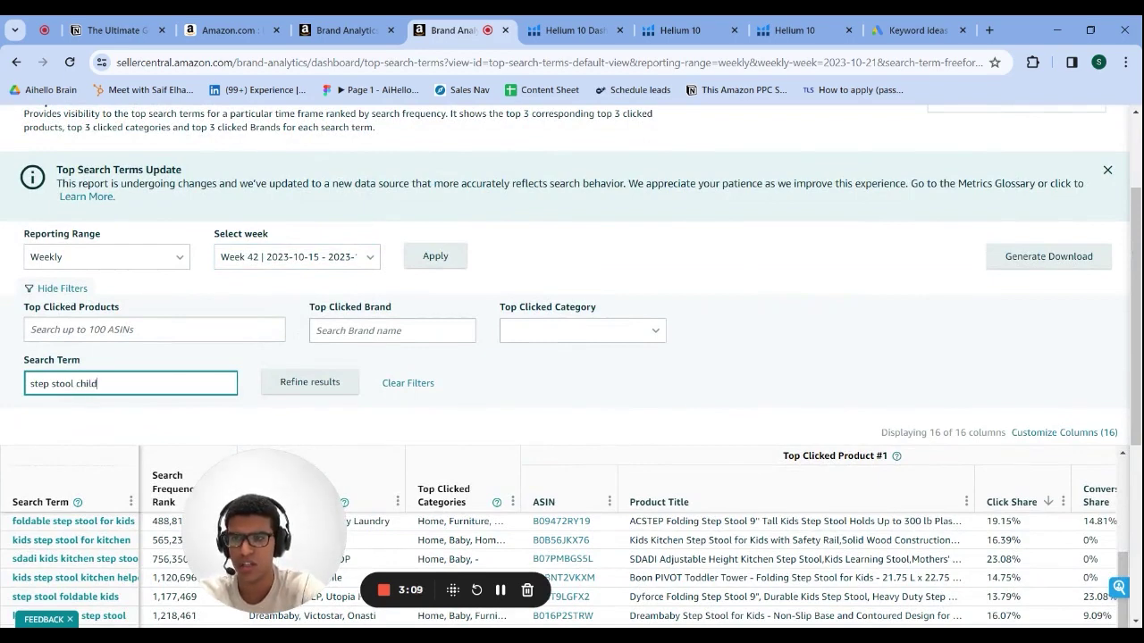
click(327, 382)
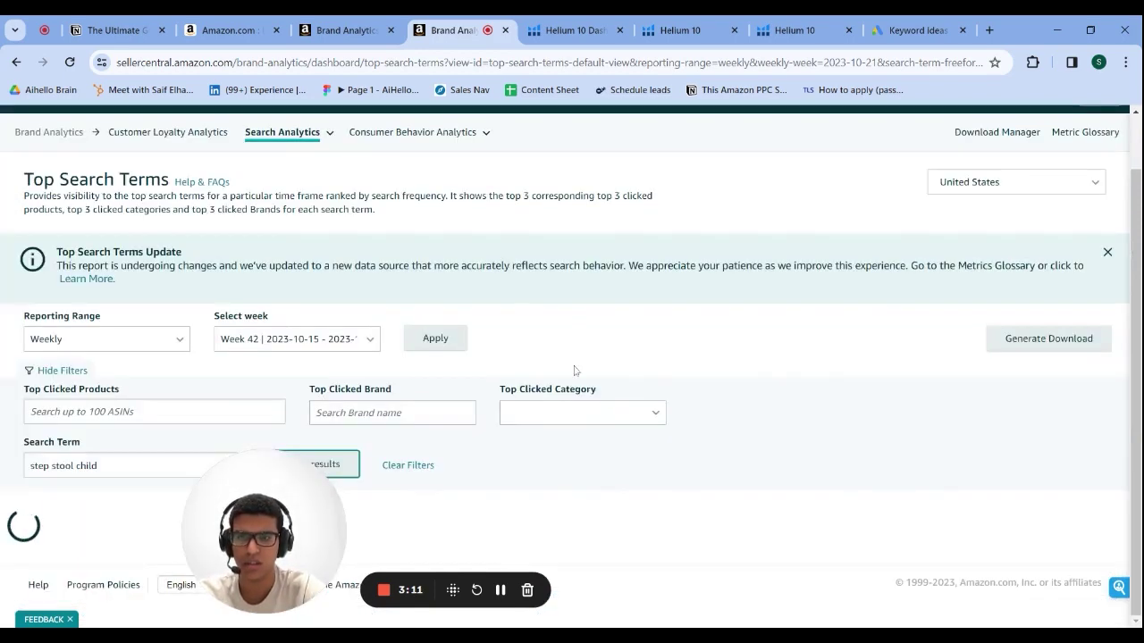
scroll(725, 318, down, 3)
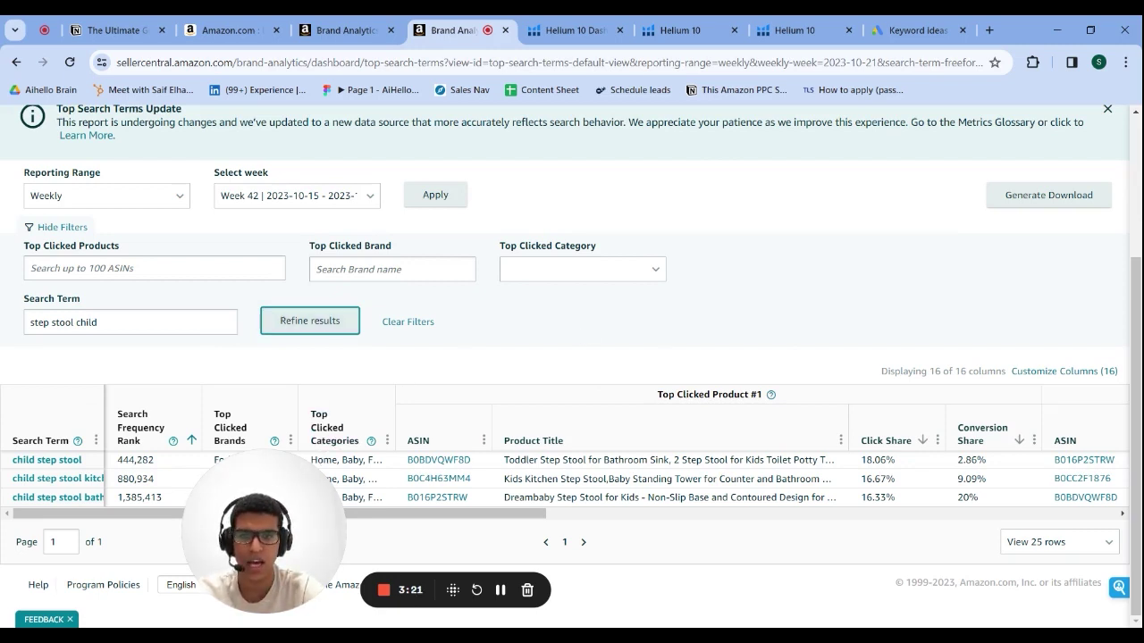
Examine the click share and conversion share of the top three clicked products for each child step stool term.
scroll(661, 483, right, 2)
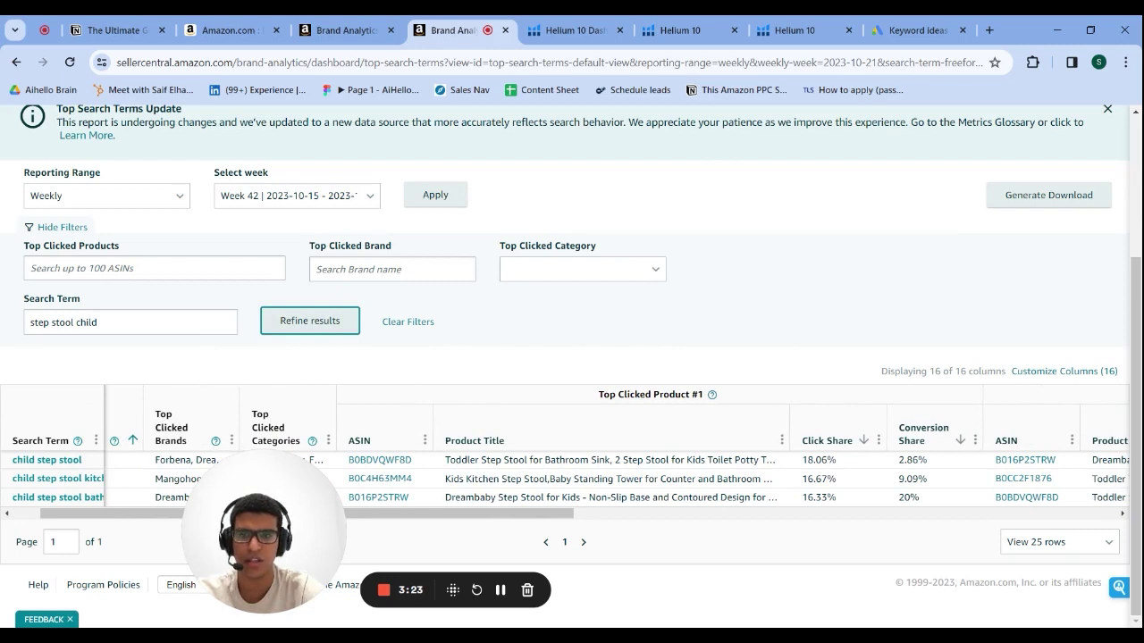
scroll(746, 478, right, 10)
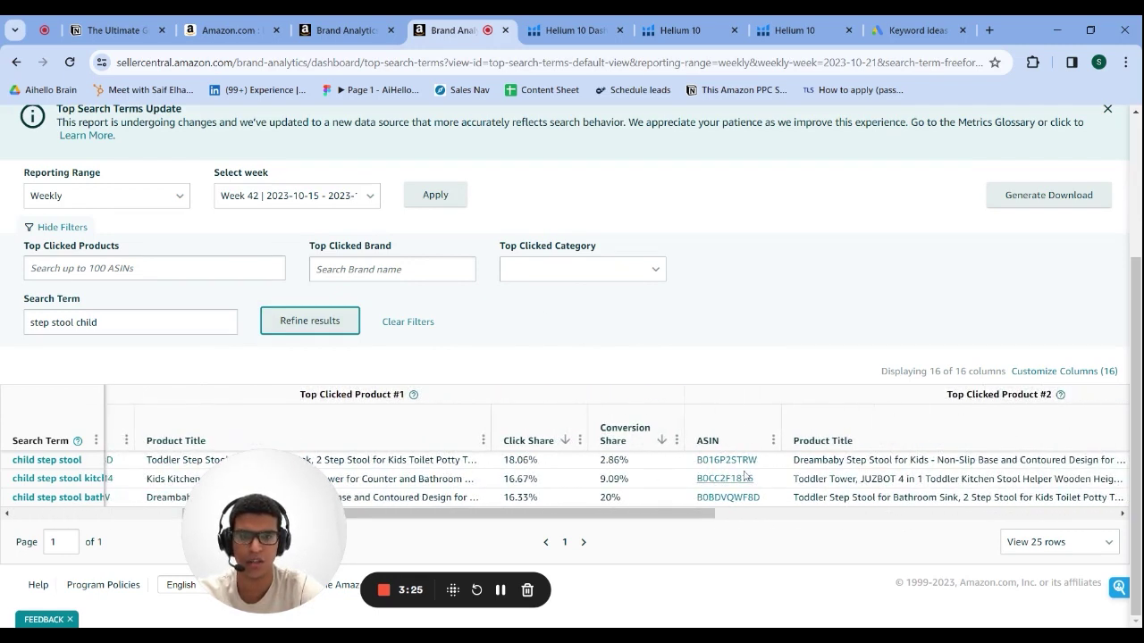
scroll(746, 478, right, 6)
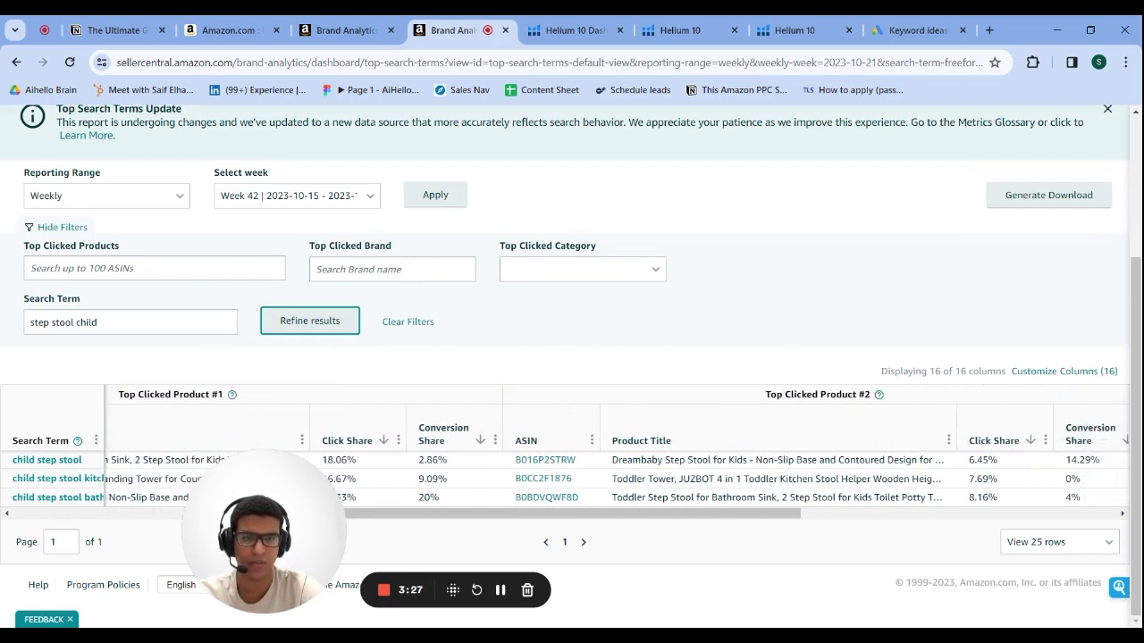
scroll(962, 471, right, 20)
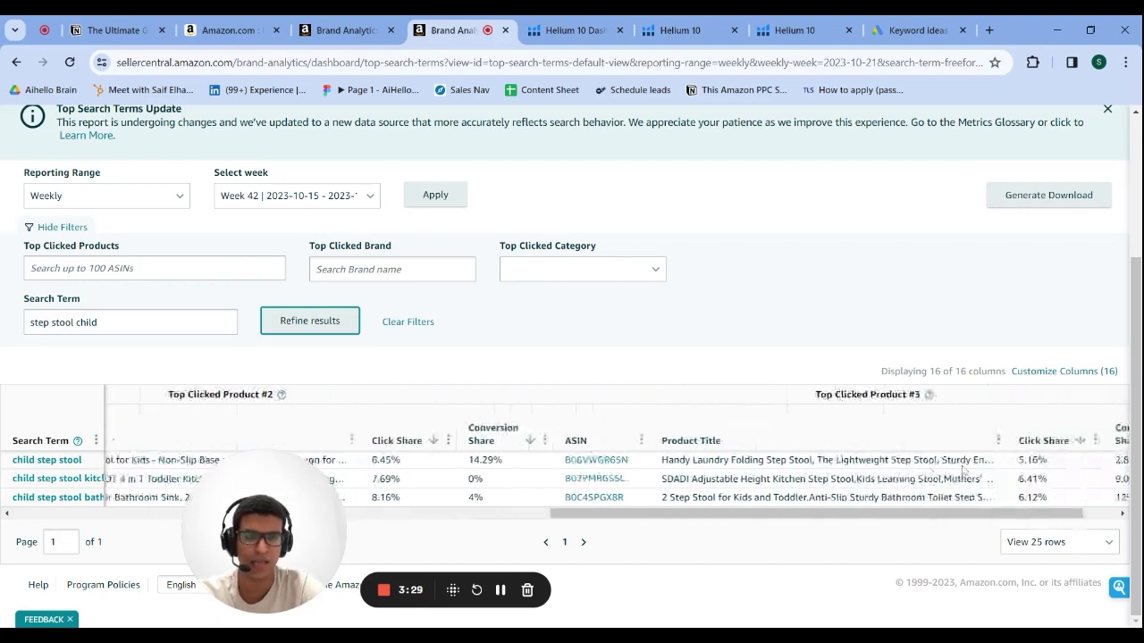
scroll(962, 471, left, 20)
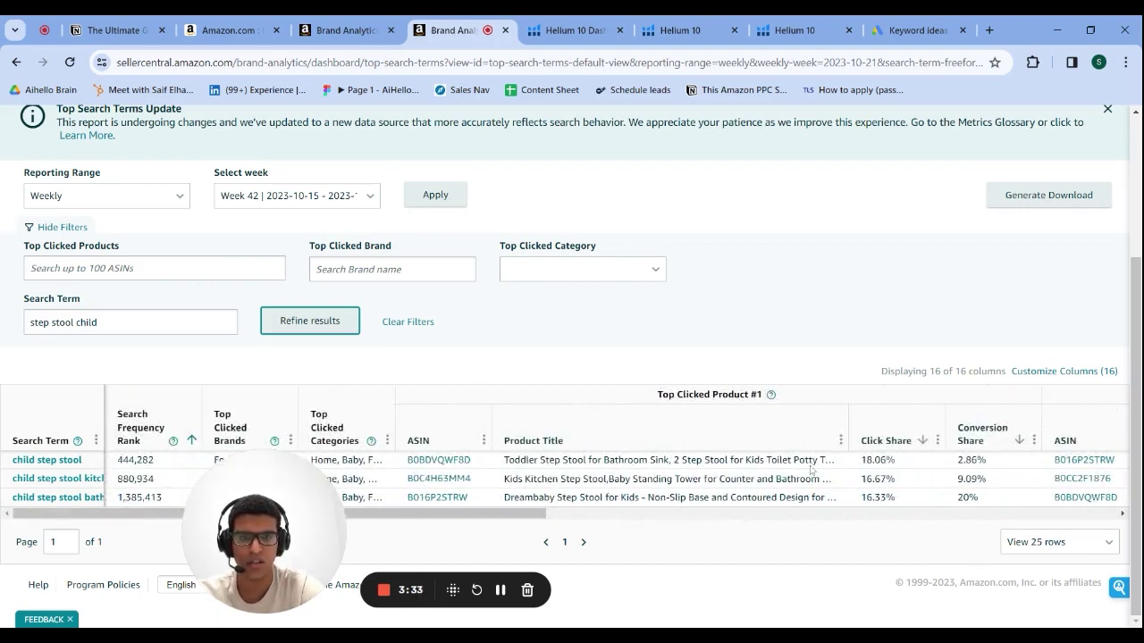
scroll(811, 469, right, 2)
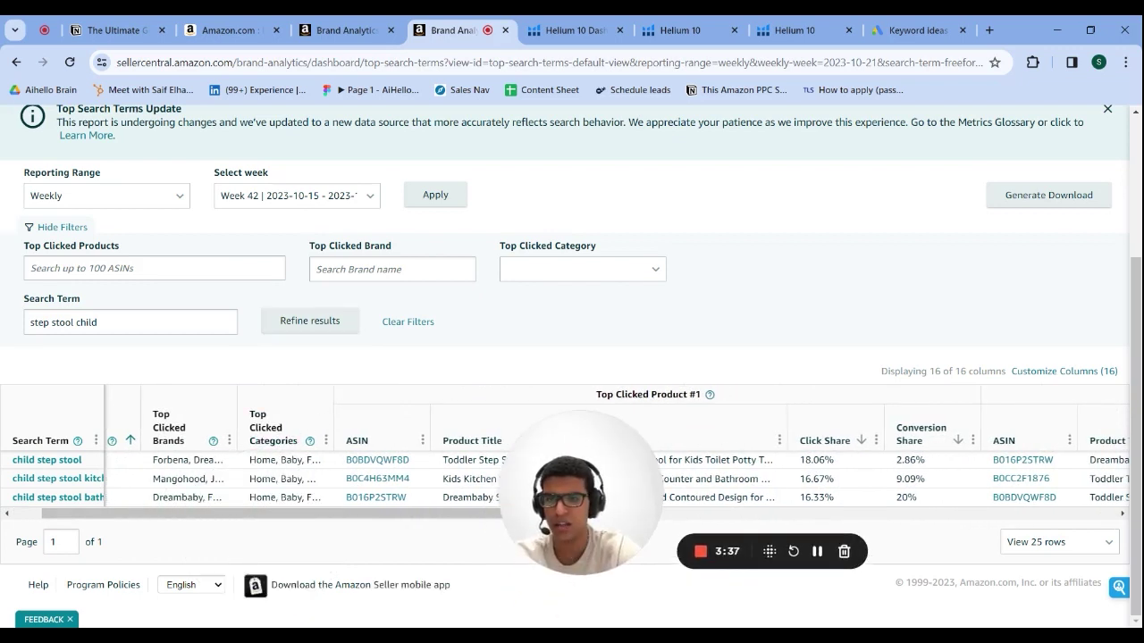
scroll(268, 442, left, 2)
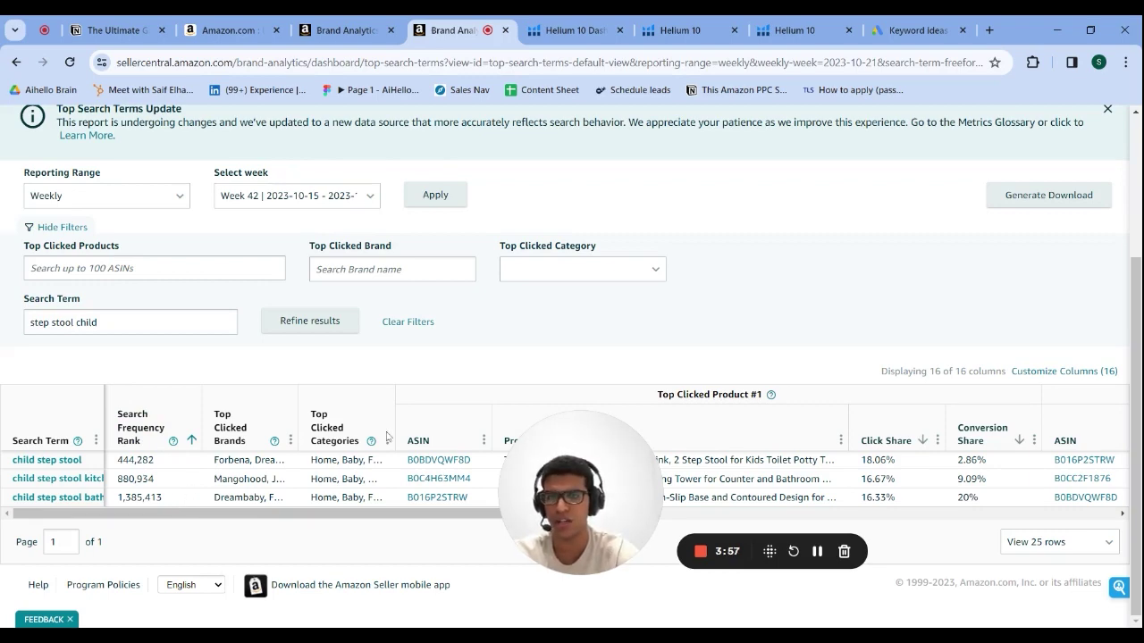
scroll(457, 339, up, 1)
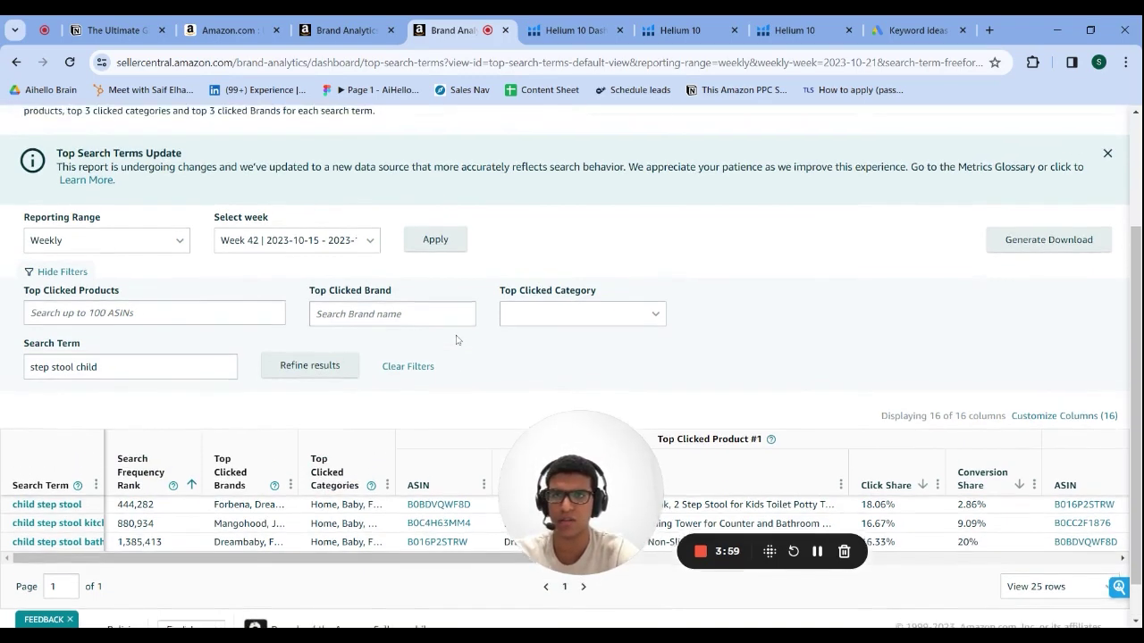
Switch to the Notion keyword research guide and read its Search Query Performance Report section.
click(138, 35)
scroll(578, 376, down, 3)
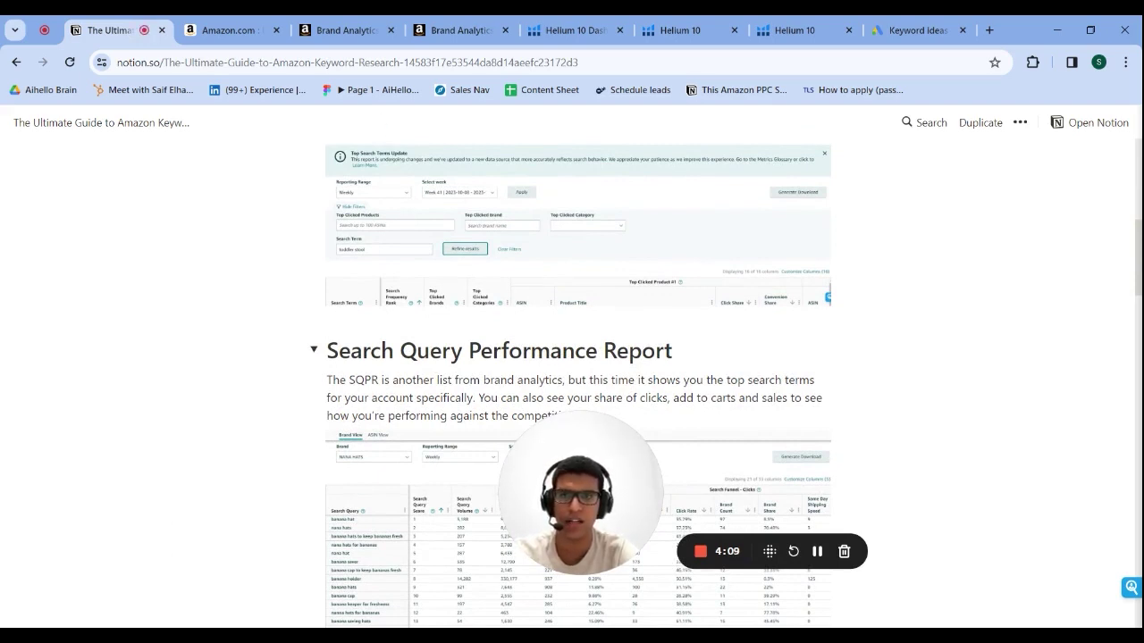
drag(567, 490, 74, 525)
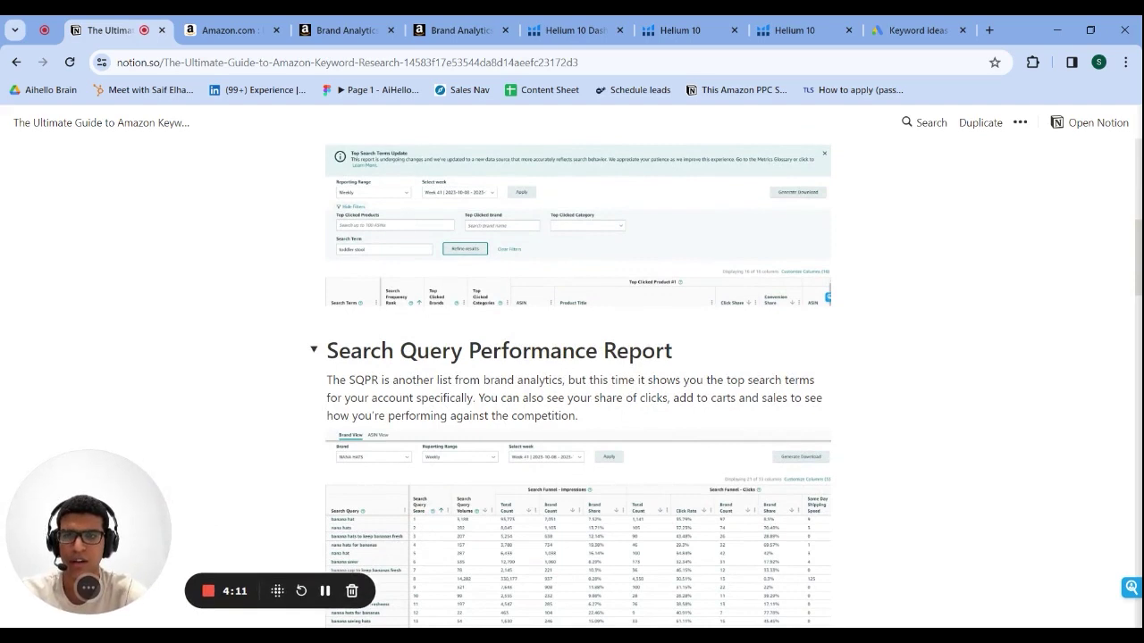
scroll(578, 375, down, 1)
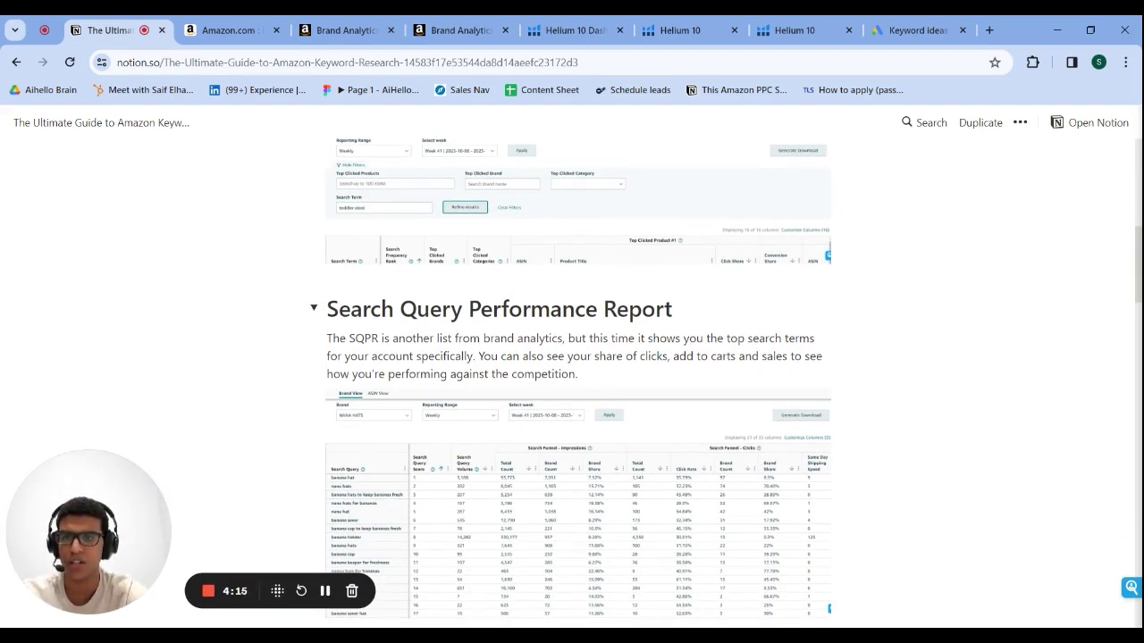
Switch to the Search Query Performance report in Seller Central and examine its filters, search queries, scores, volumes, impressions and clicks.
key(ctrl+3)
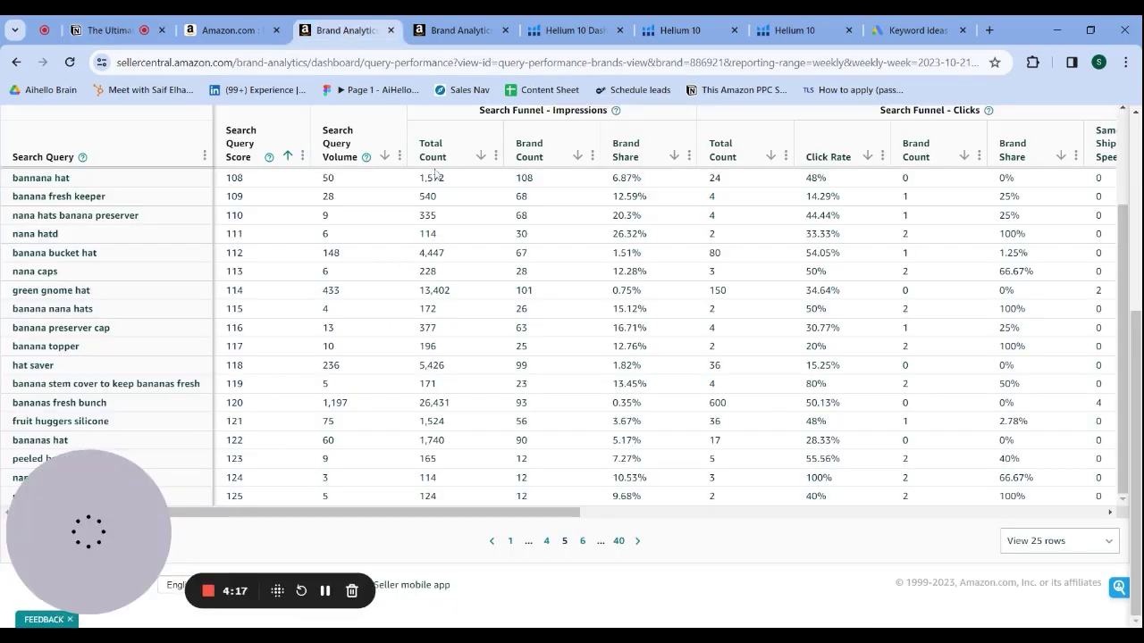
scroll(636, 130, up, 4)
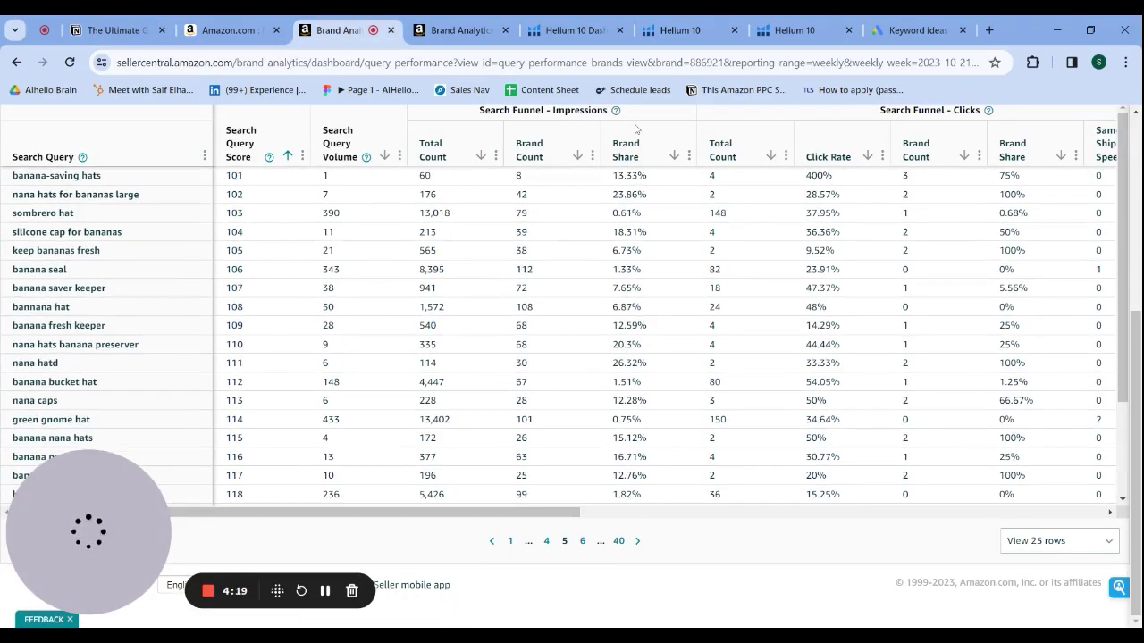
scroll(636, 129, up, 2)
scroll(319, 289, down, 4)
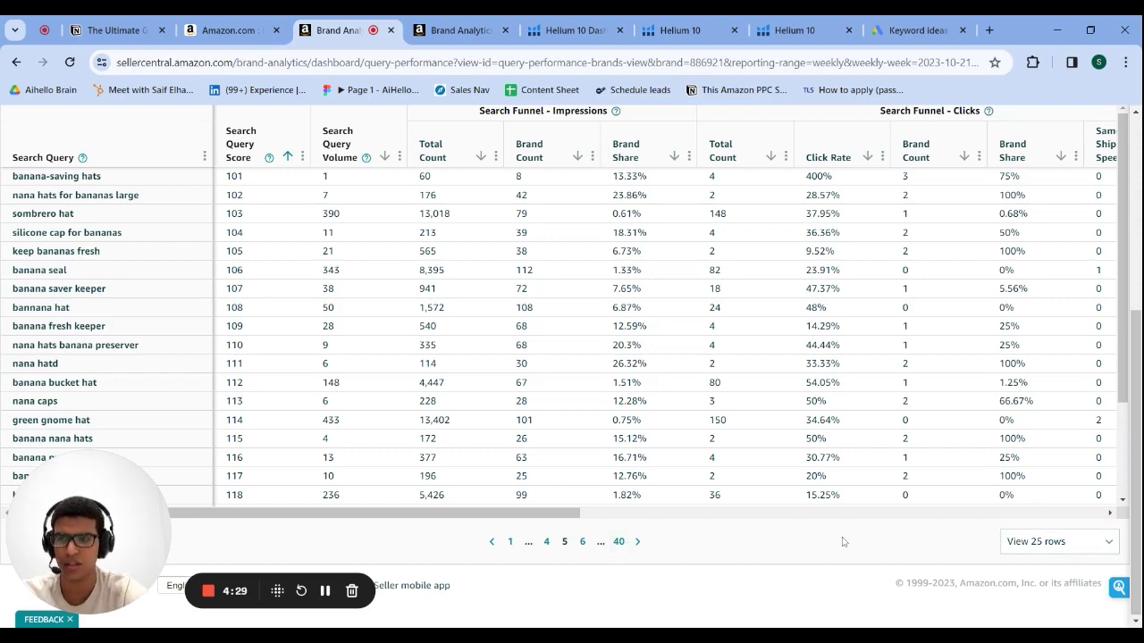
scroll(476, 295, down, 3)
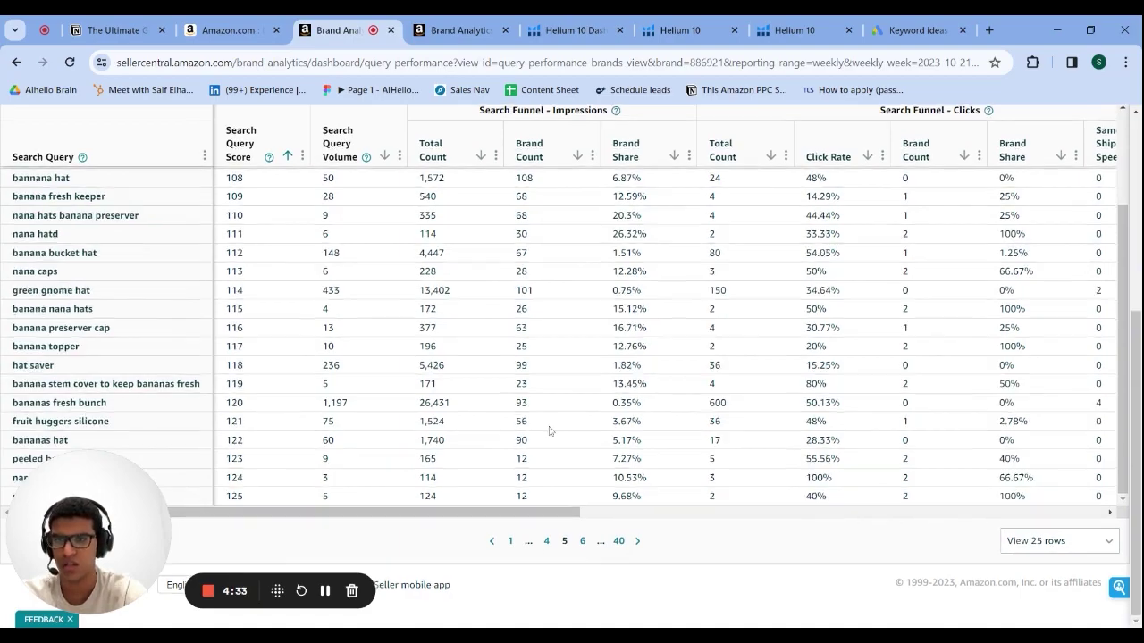
scroll(563, 411, up, 1)
scroll(621, 375, up, 3)
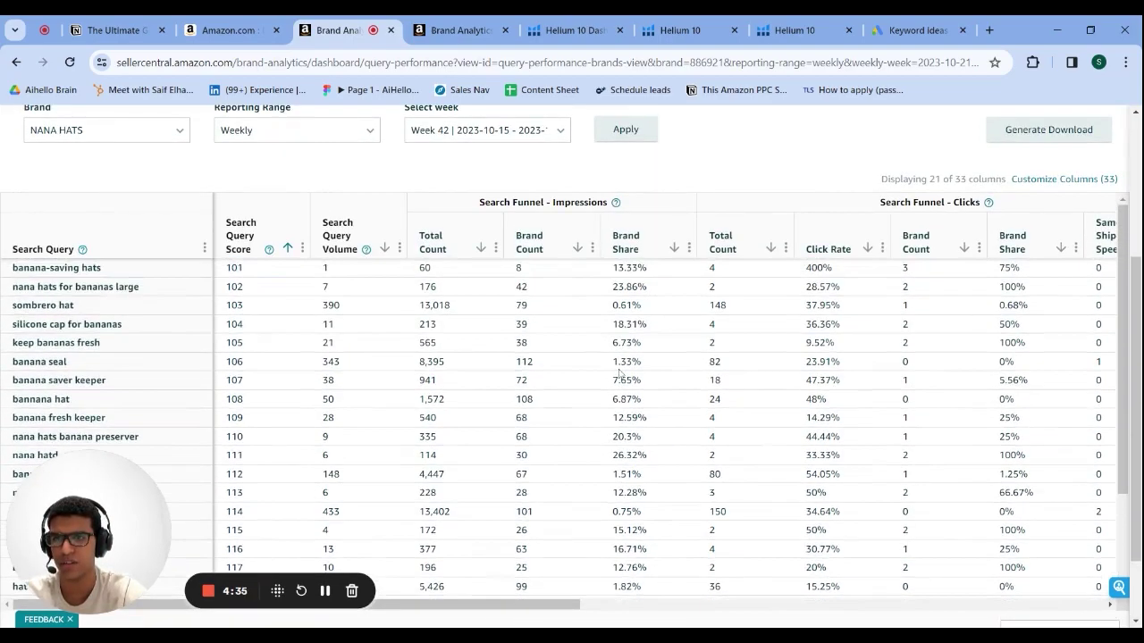
scroll(733, 358, down, 3)
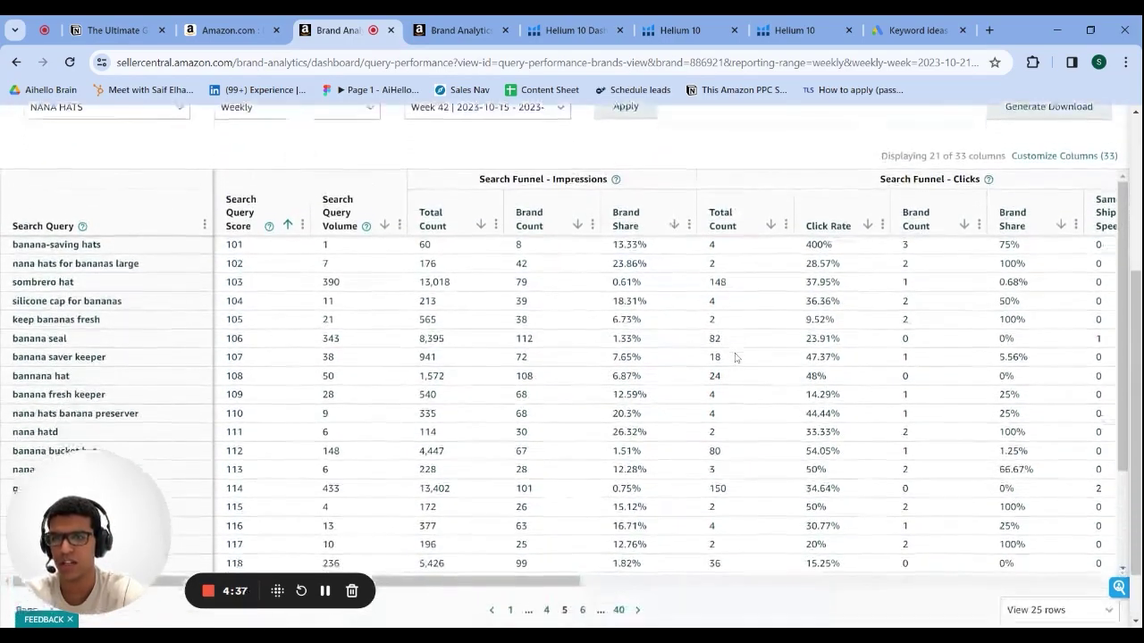
scroll(648, 176, down, 3)
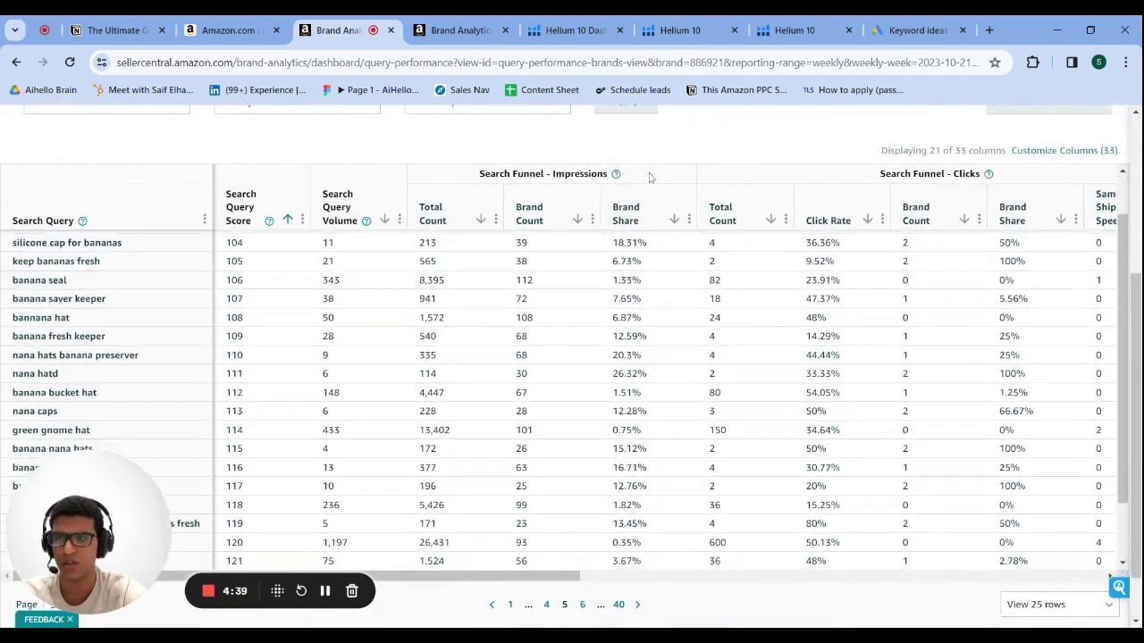
scroll(650, 177, down, 1)
scroll(369, 237, up, 4)
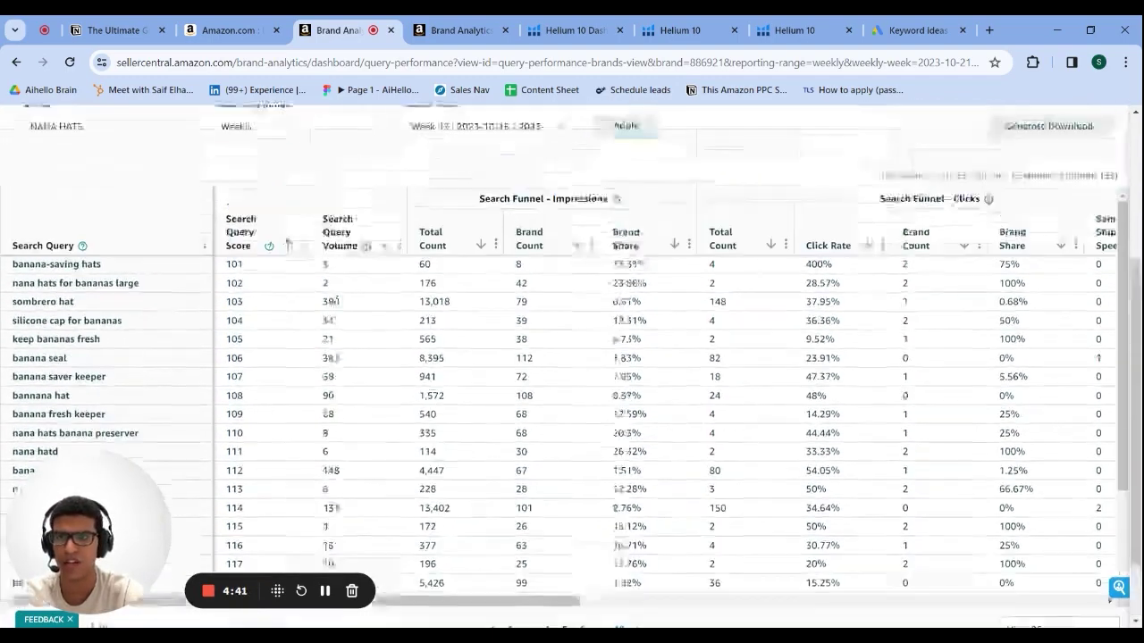
scroll(369, 236, up, 1)
scroll(369, 224, down, 2)
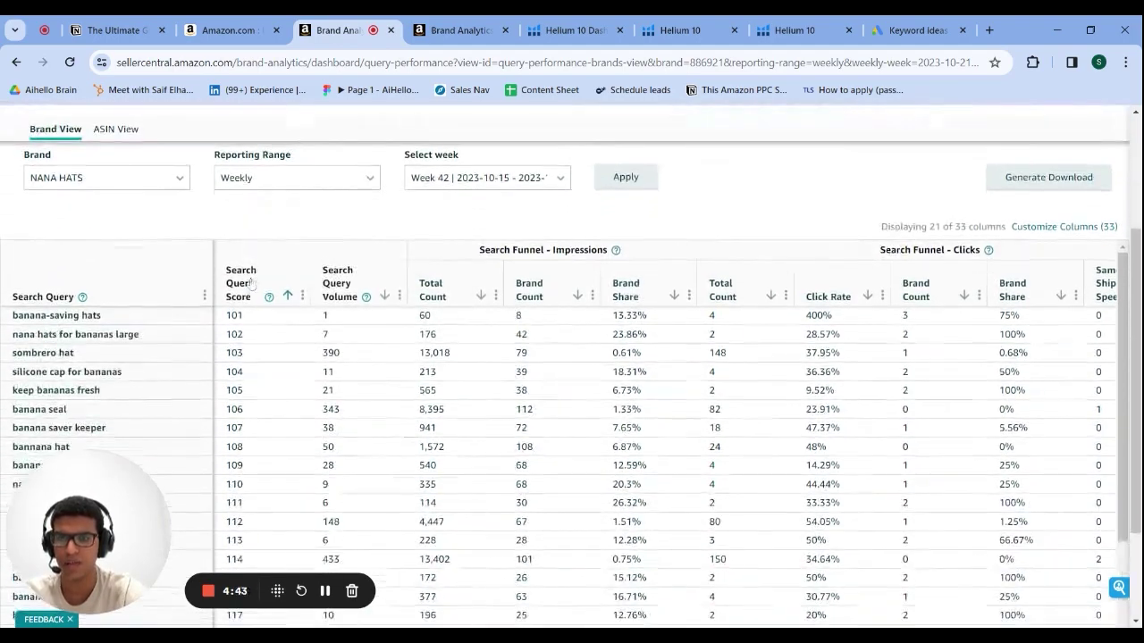
scroll(474, 218, down, 2)
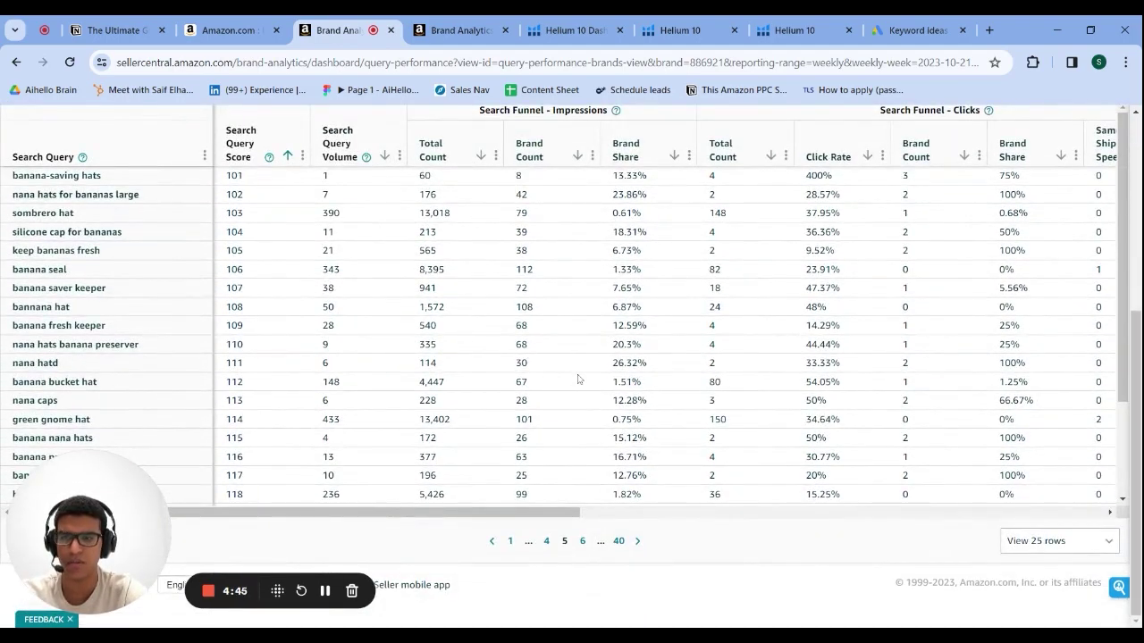
scroll(461, 298, up, 2)
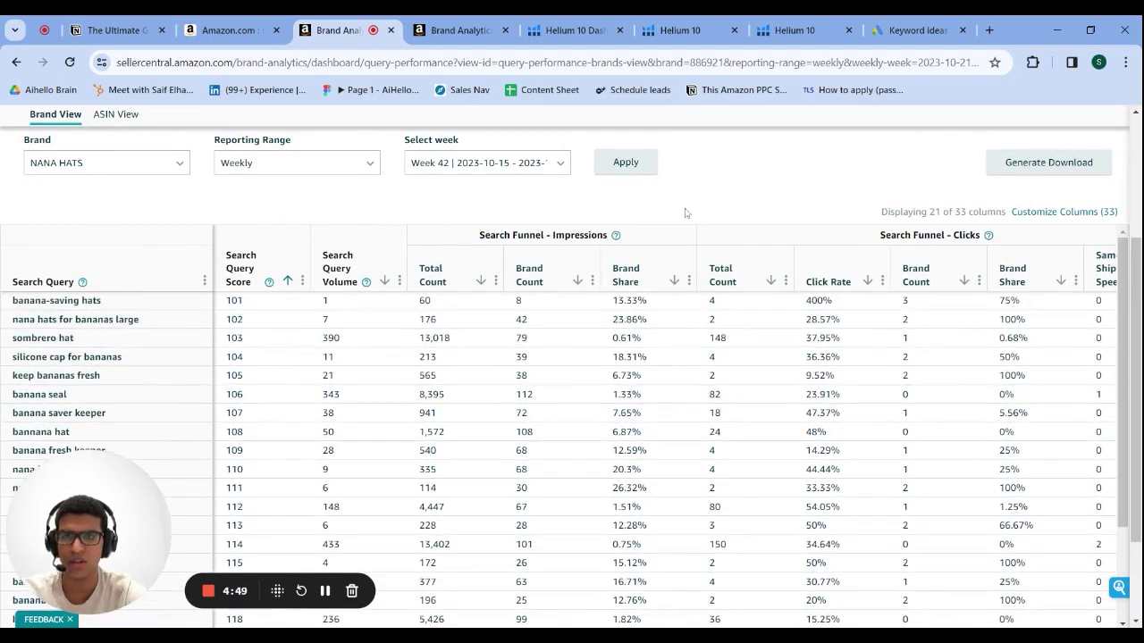
scroll(687, 214, down, 1)
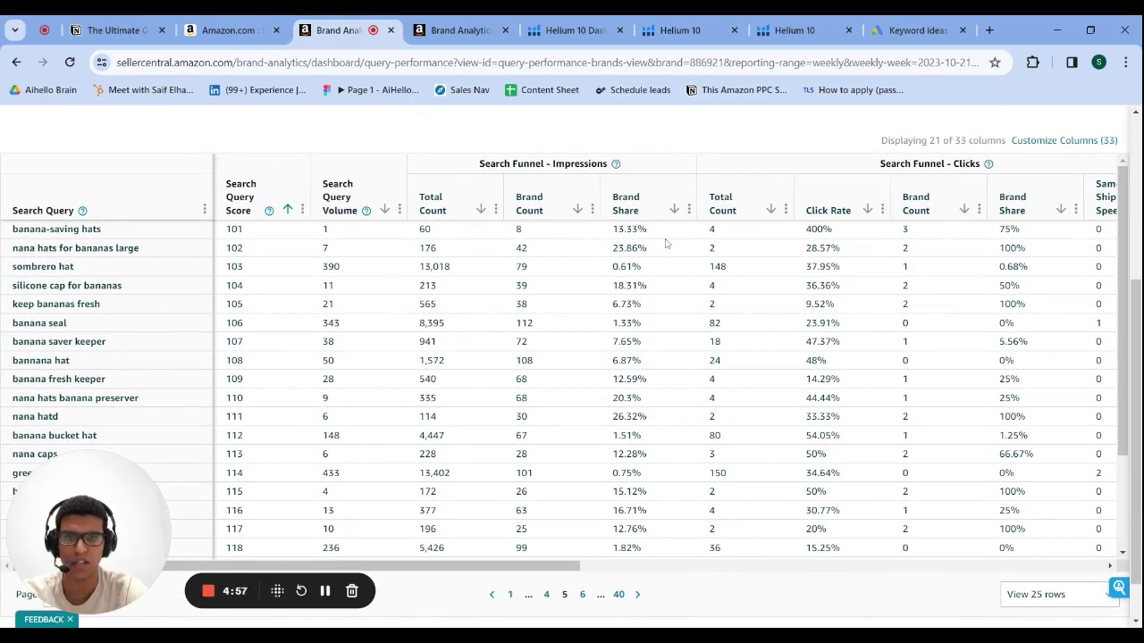
Examine the clicks, cart adds and purchases columns of the Search Query Performance table for each banana hat query.
scroll(666, 243, right, 1)
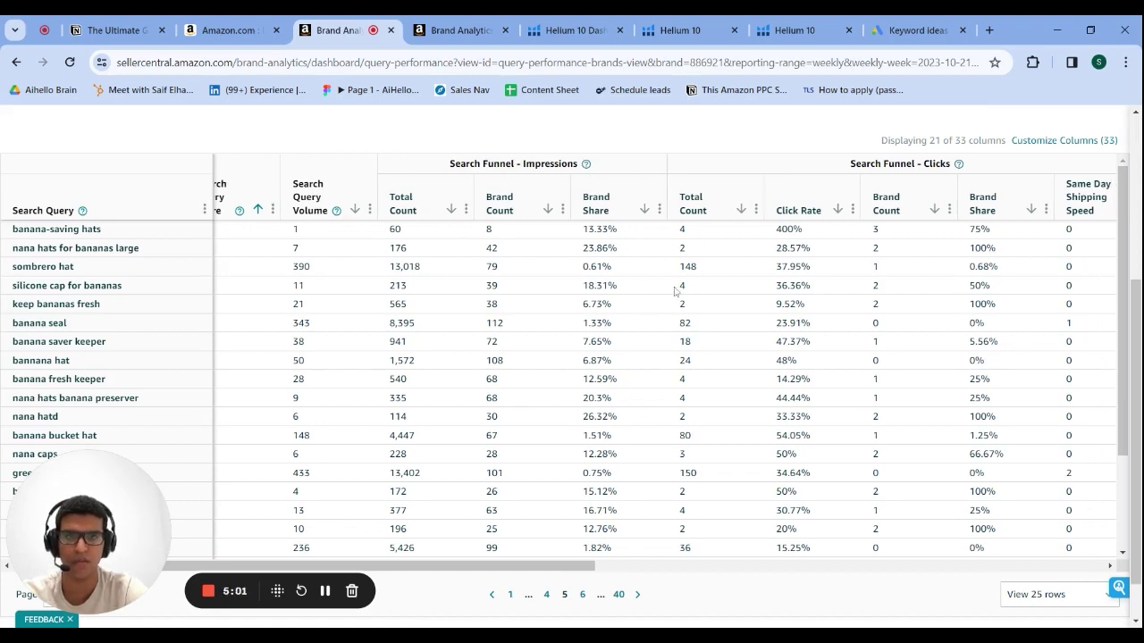
scroll(856, 420, right, 5)
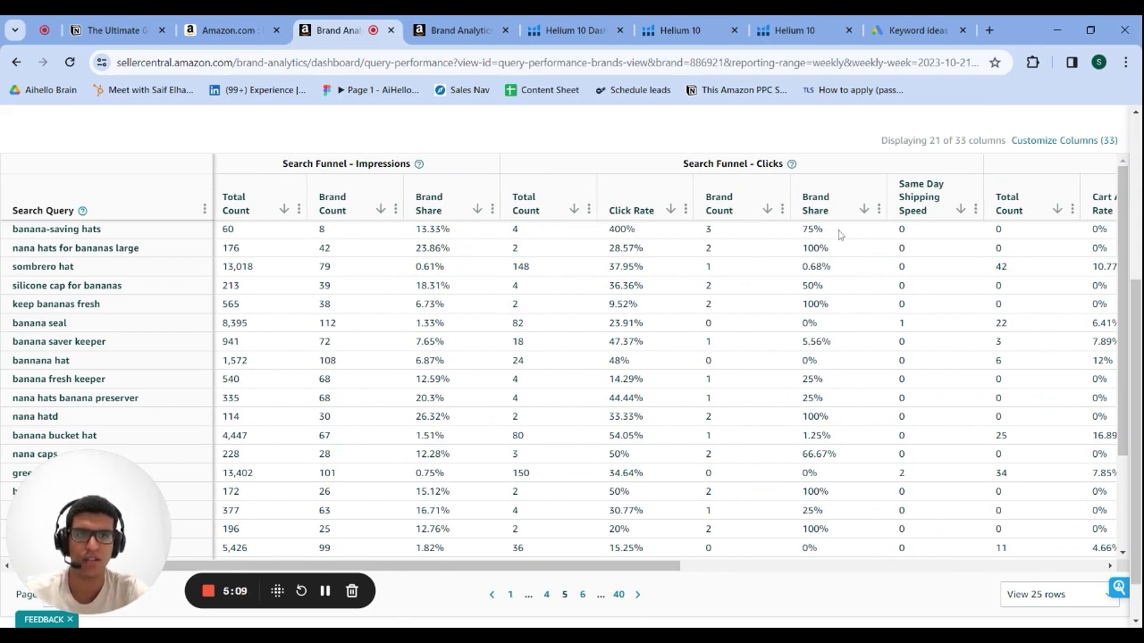
scroll(838, 234, right, 10)
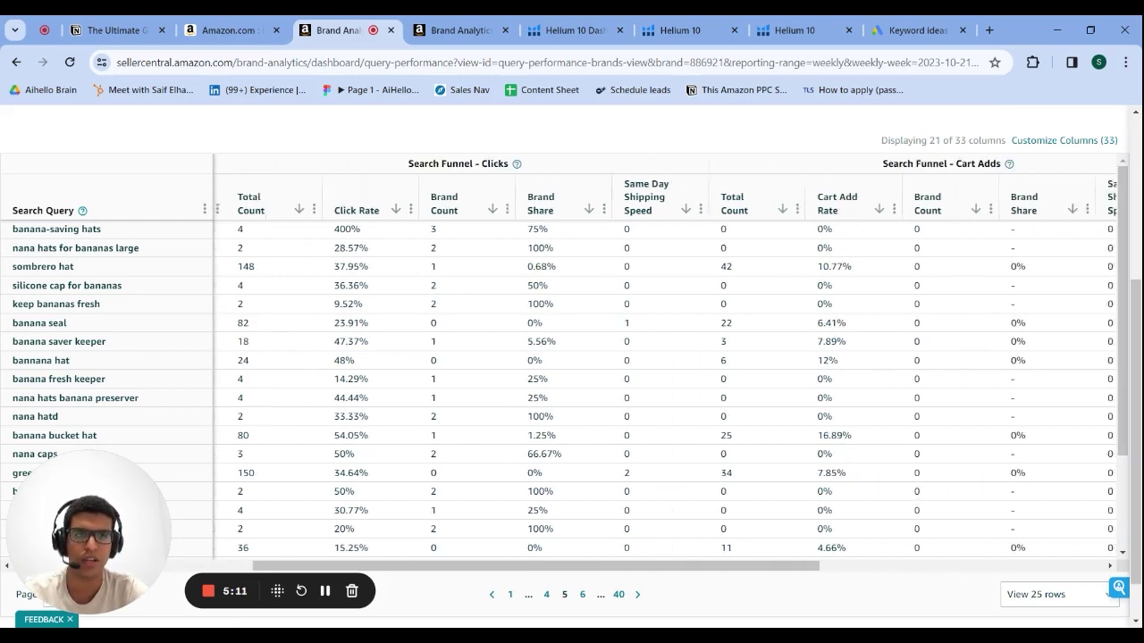
scroll(666, 366, right, 5)
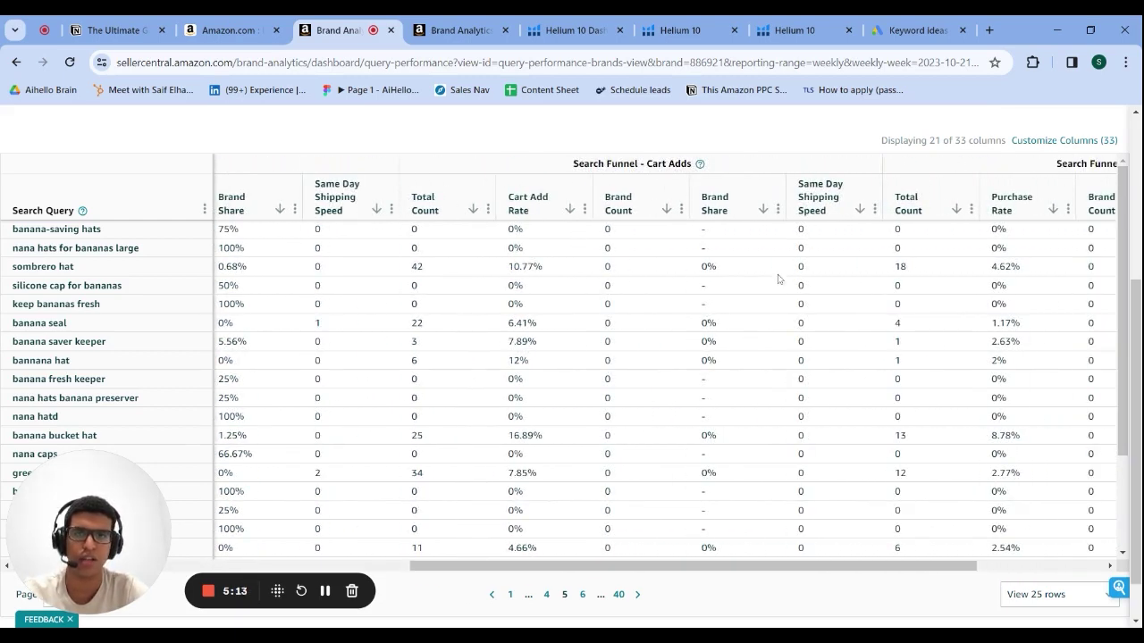
scroll(798, 280, right, 3)
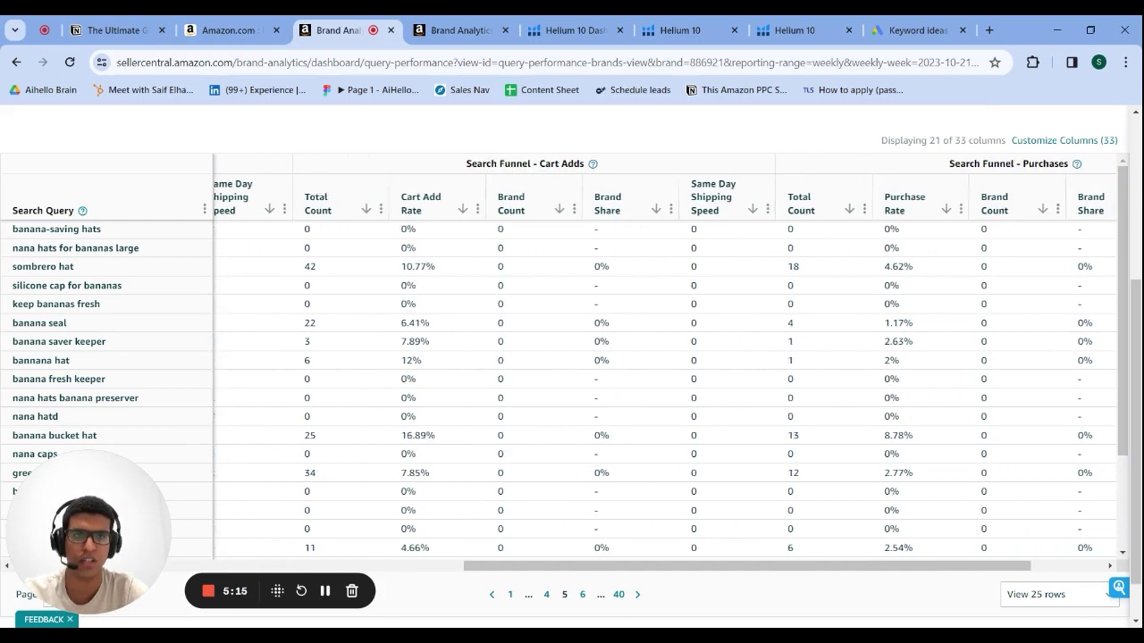
scroll(663, 366, right, 4)
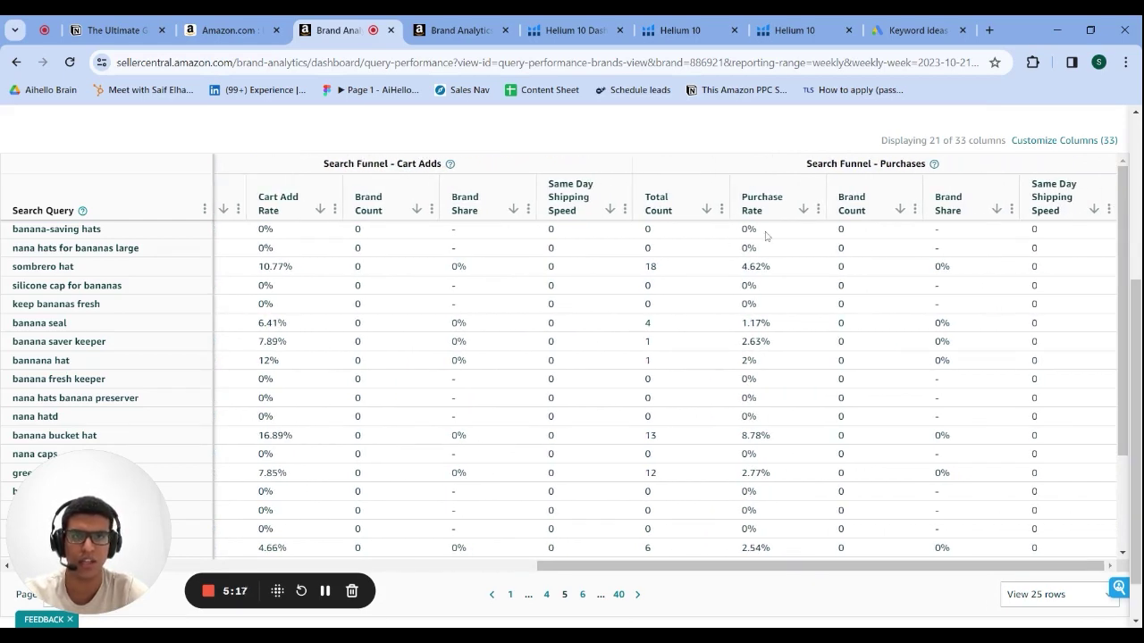
scroll(666, 365, left, 20)
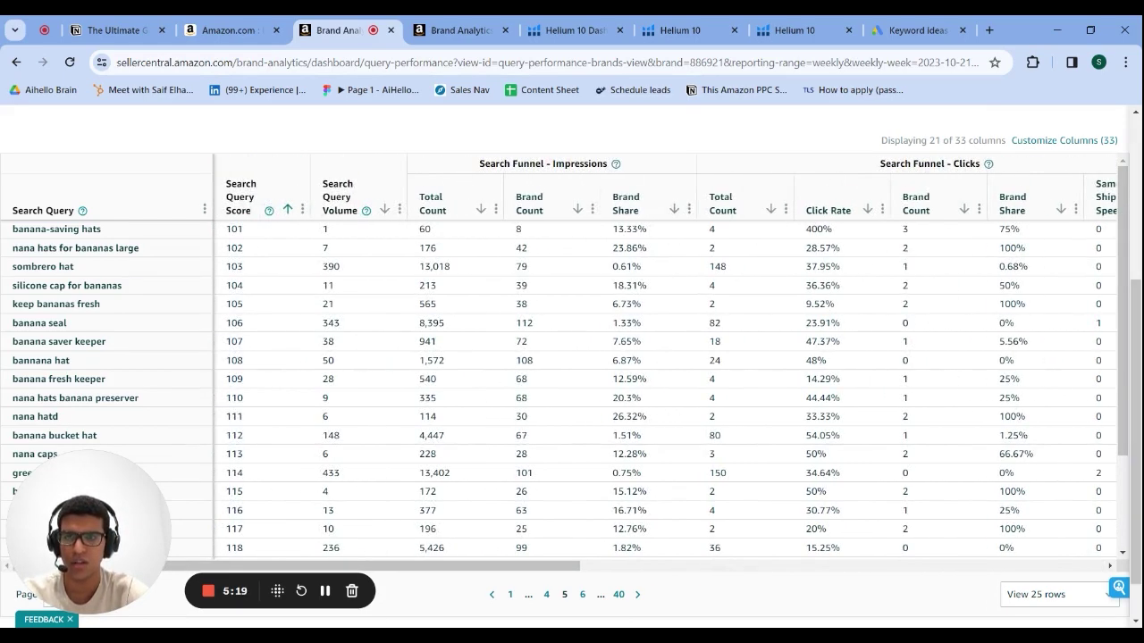
scroll(848, 323, right, 12)
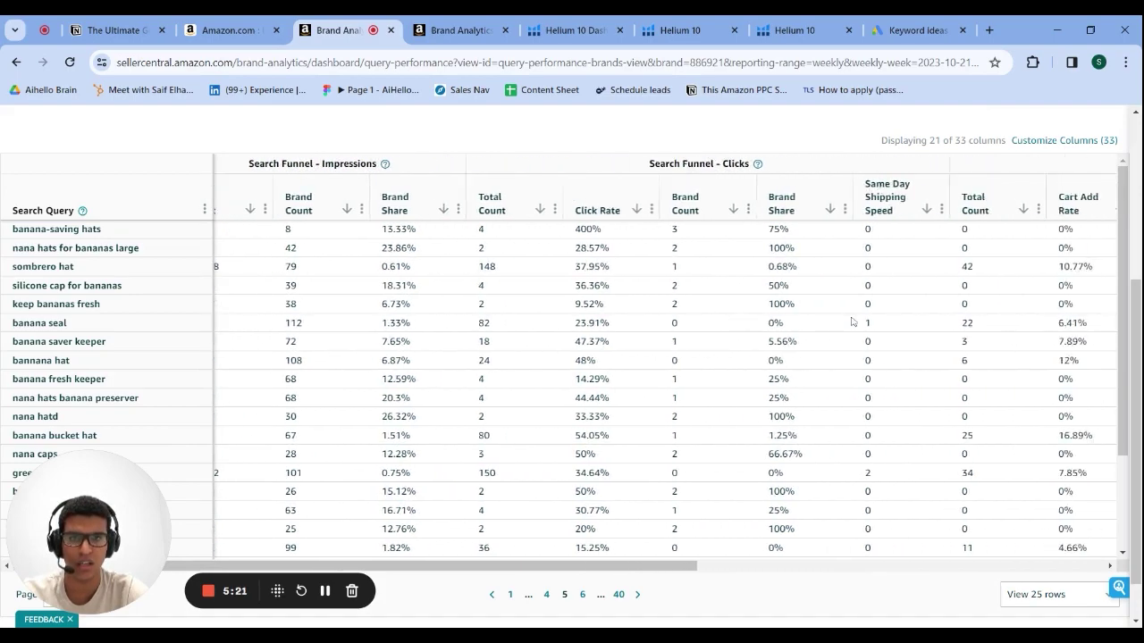
scroll(851, 321, right, 15)
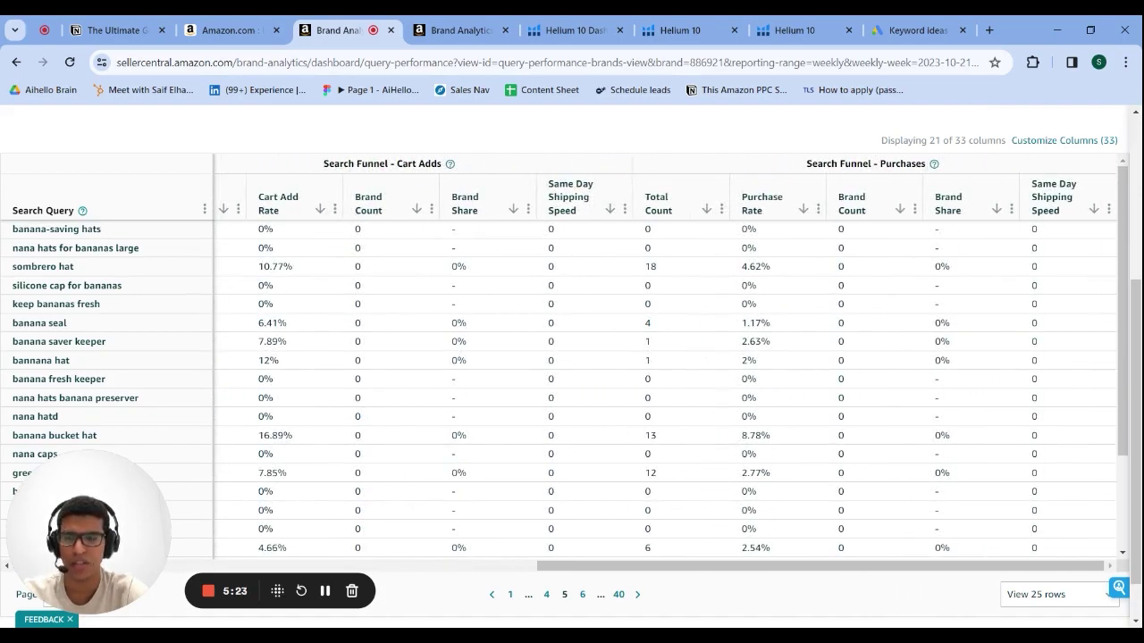
scroll(840, 322, left, 20)
Review the search queries ranked 101 to 125 for relevance, comparing their volumes, impressions and brand shares.
scroll(848, 323, down, 2)
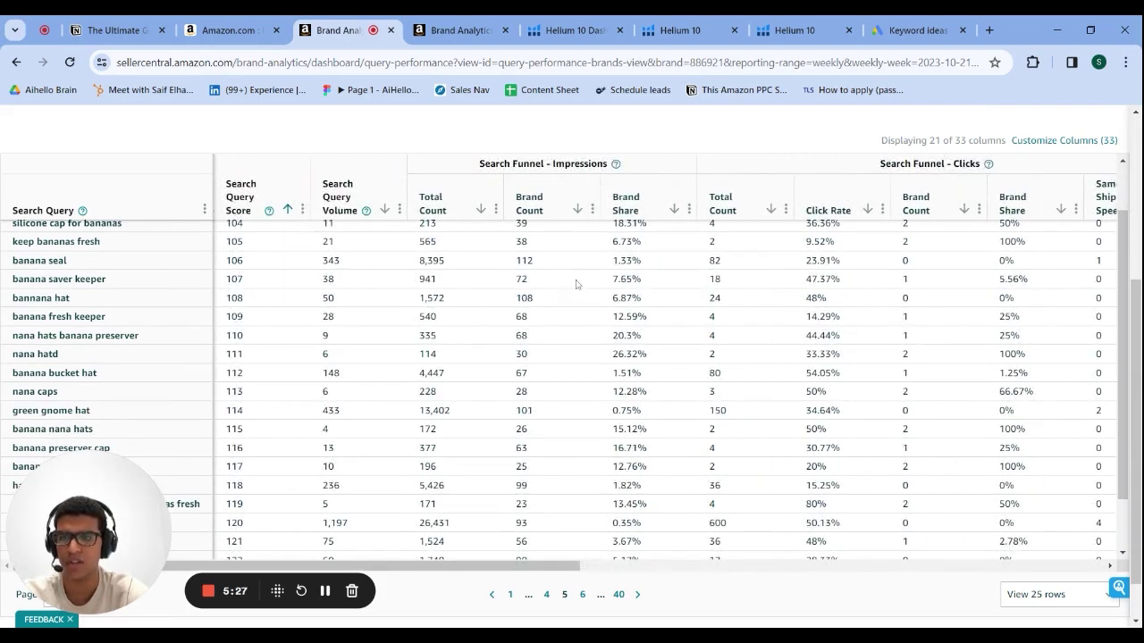
scroll(713, 162, down, 1)
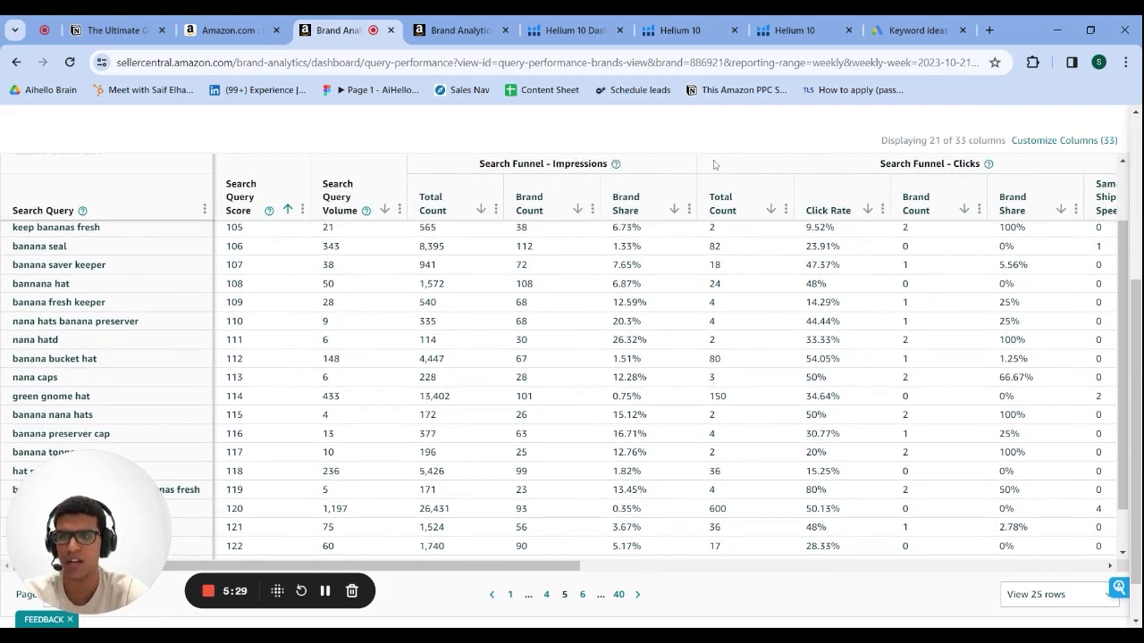
scroll(715, 165, down, 2)
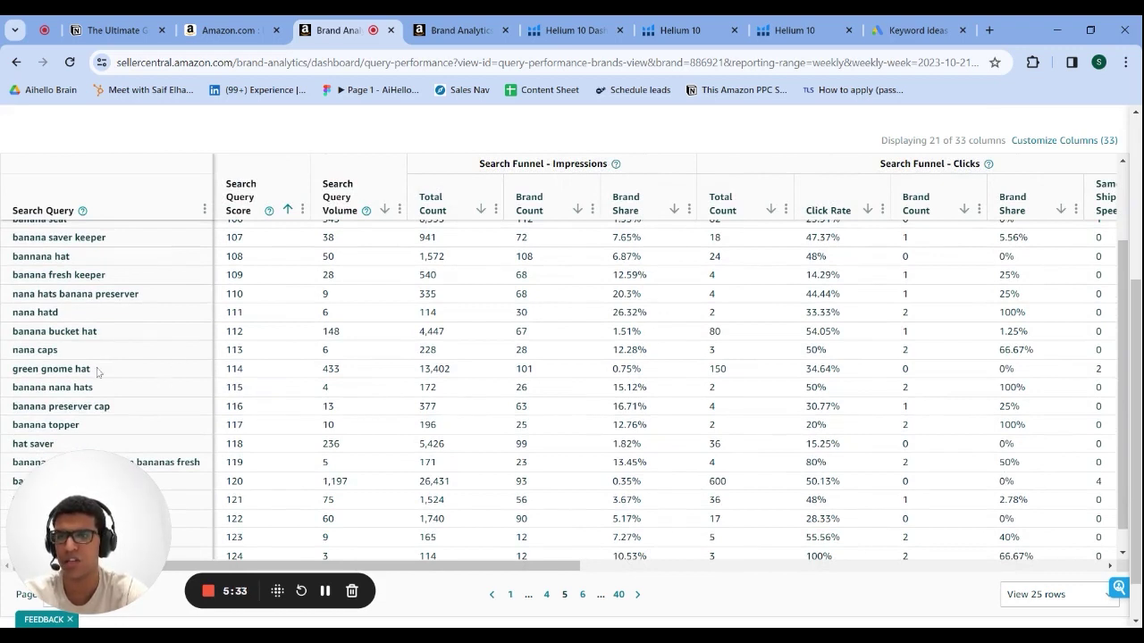
scroll(455, 420, down, 1)
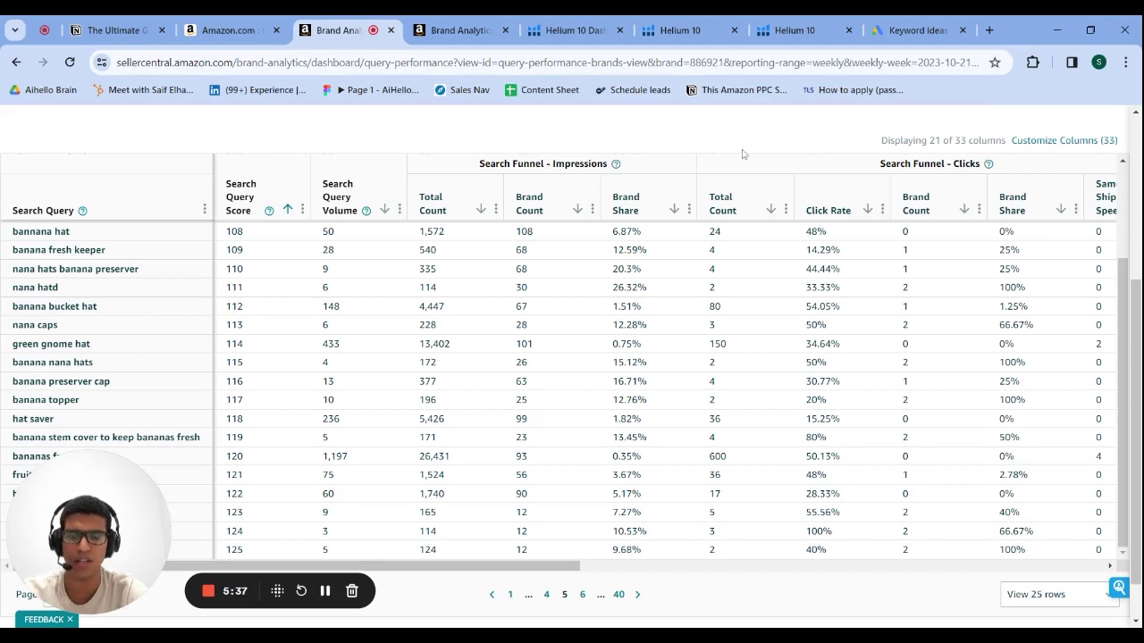
scroll(742, 153, down, 1)
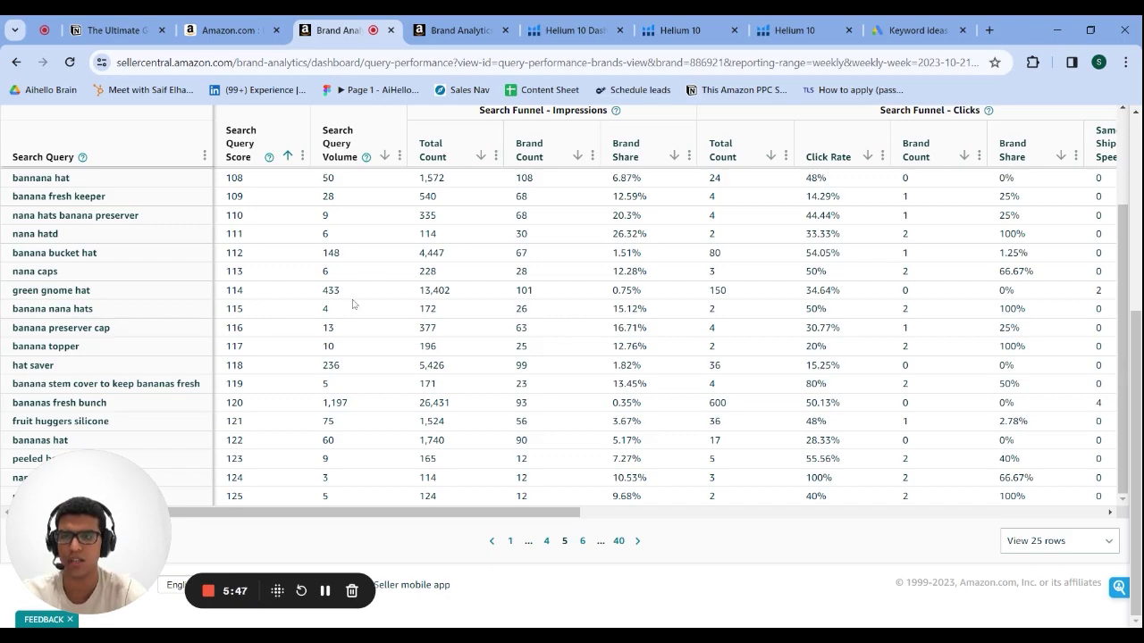
scroll(558, 411, up, 3)
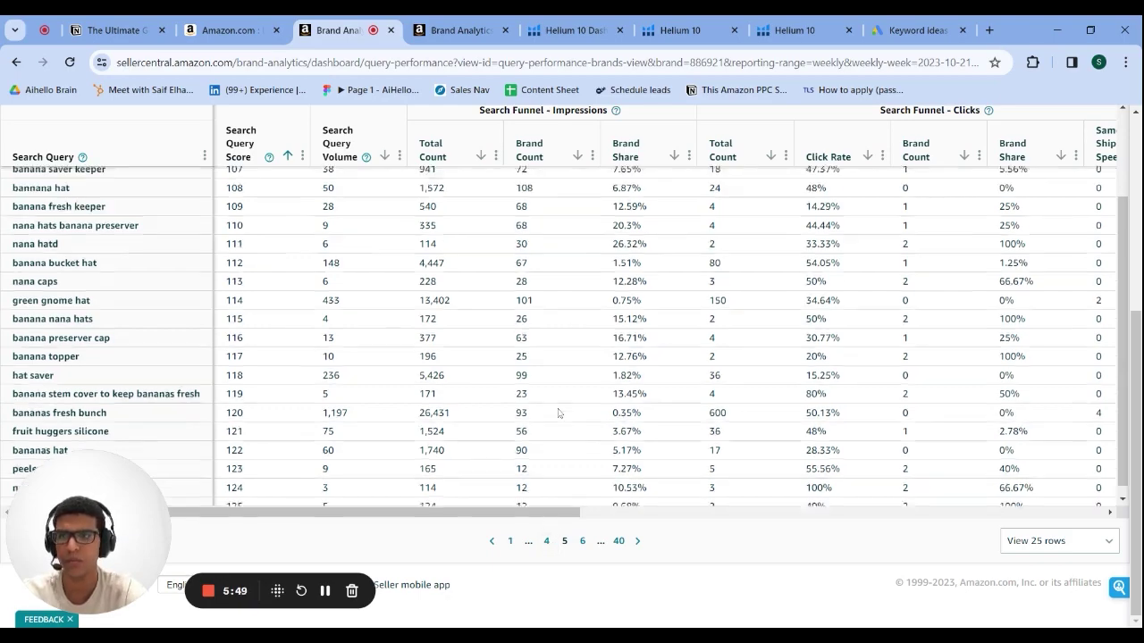
scroll(558, 412, up, 1)
scroll(558, 411, down, 5)
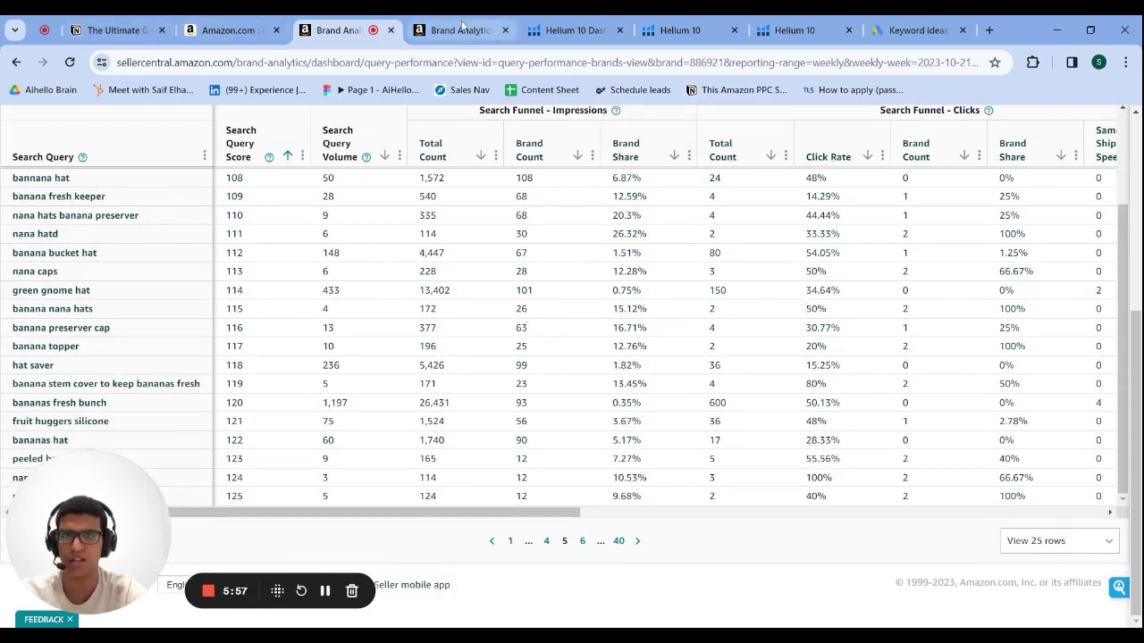
scroll(536, 230, up, 8)
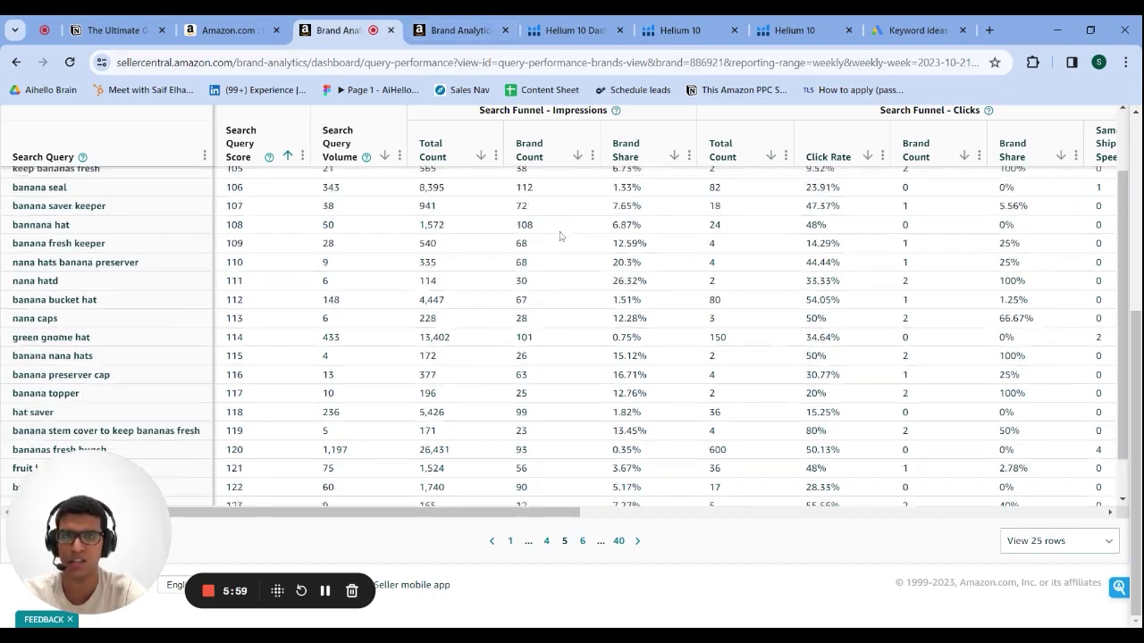
scroll(560, 236, down, 3)
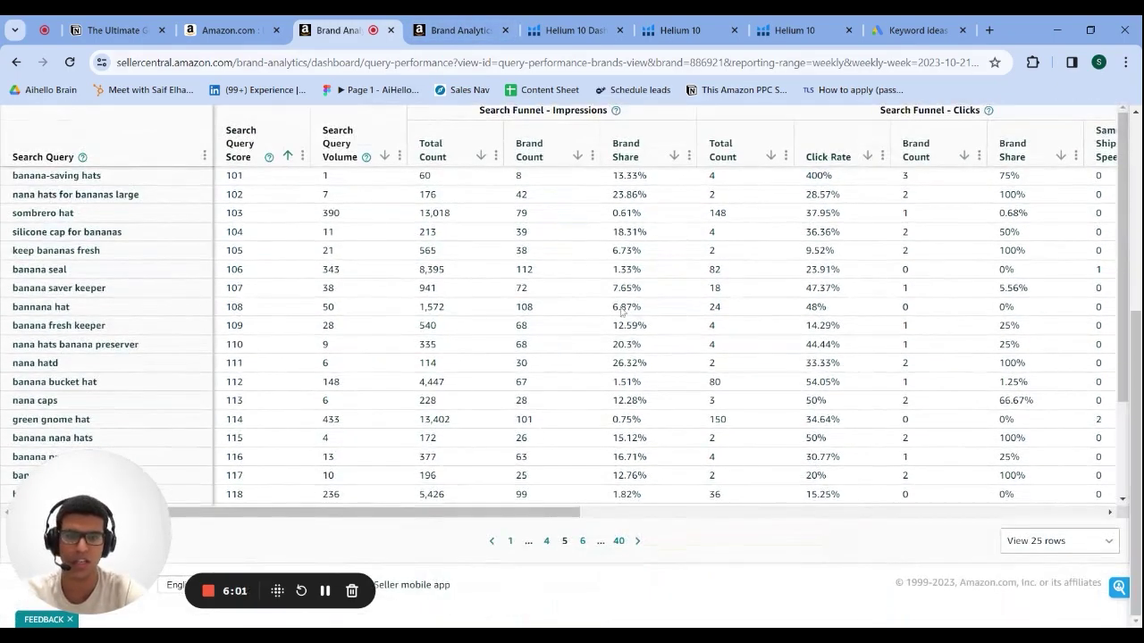
scroll(556, 417, up, 4)
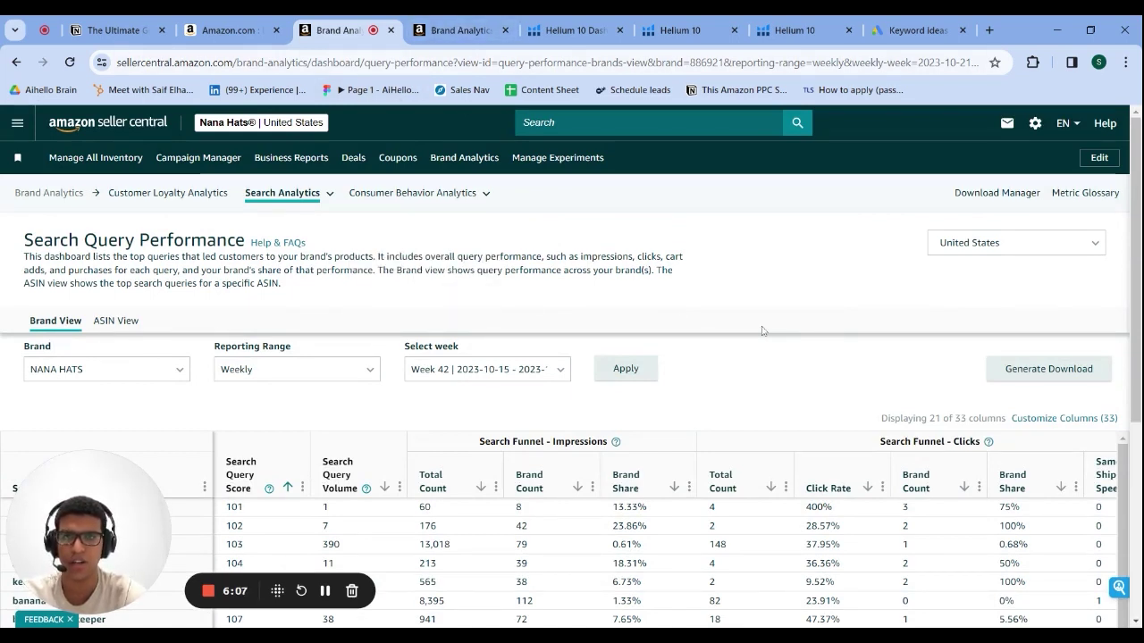
Switch to the Notion guide to read its Reverse ASIN section, and open Helium 10 Cerebro at the product ASIN entry.
click(114, 30)
scroll(430, 273, down, 3)
scroll(430, 273, down, 2)
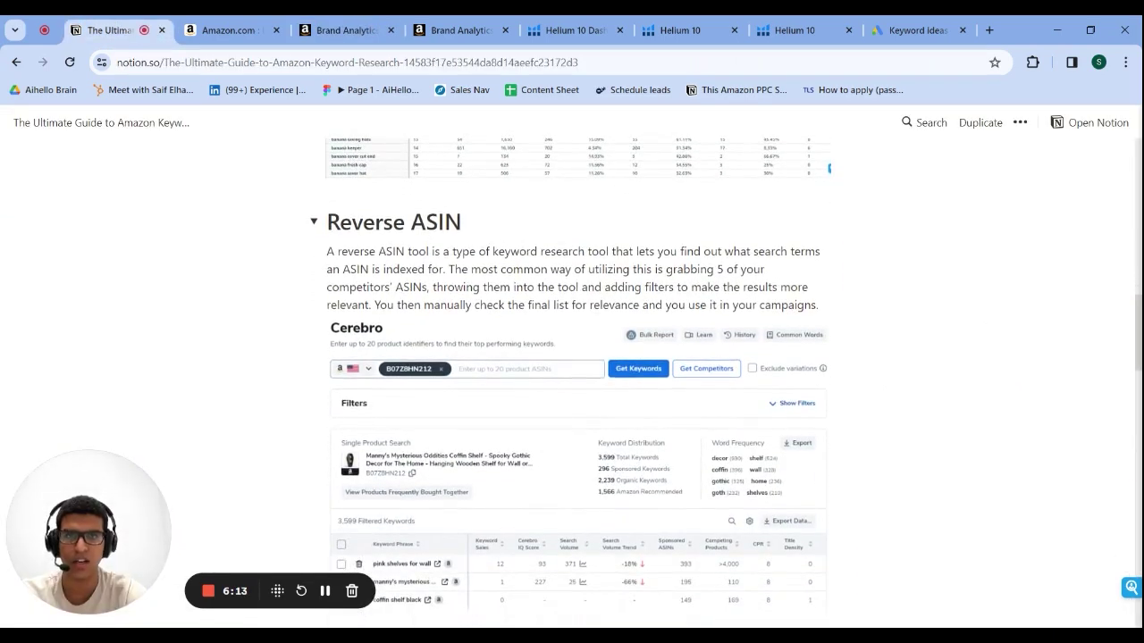
click(679, 30)
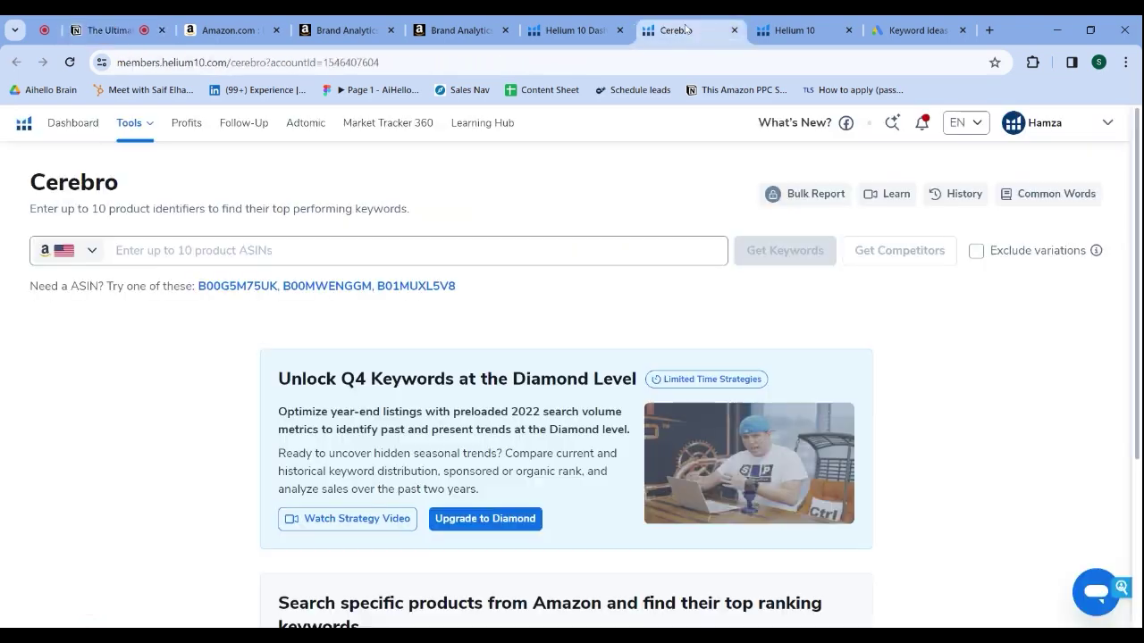
click(378, 265)
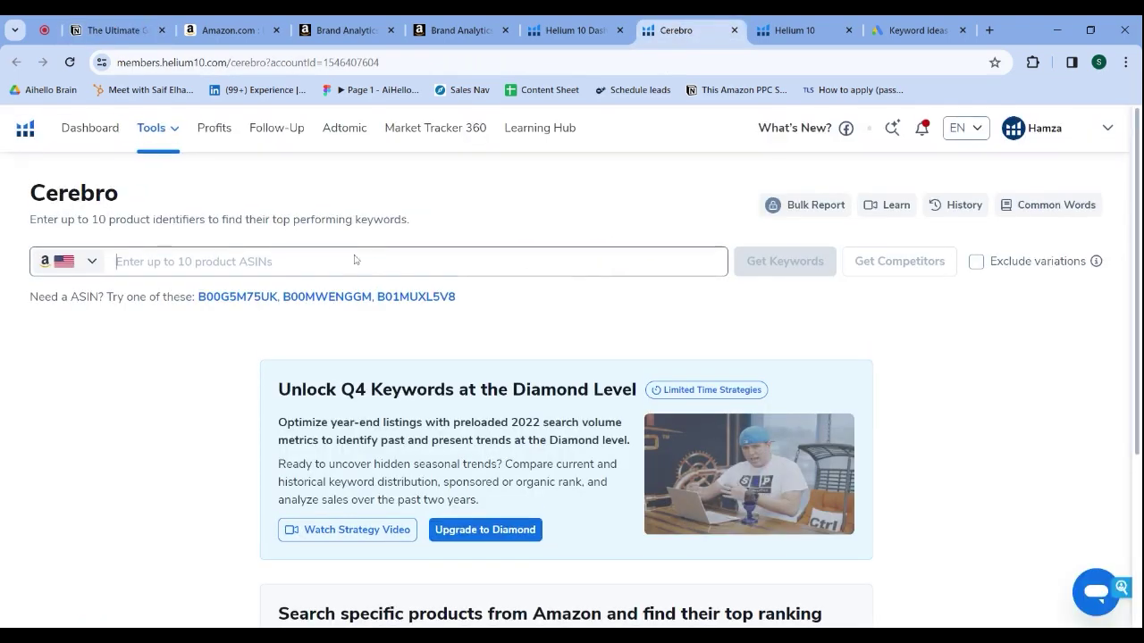
Switch to the Dreambaby step stool page on Amazon and look through the similar stools rated 4 stars and above.
click(246, 27)
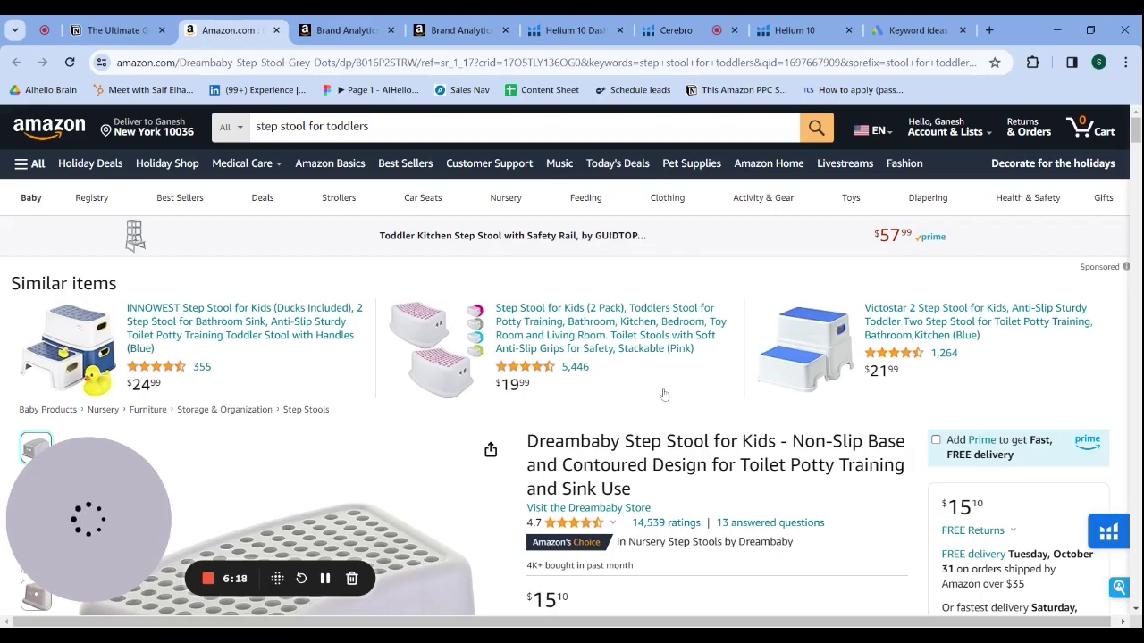
scroll(886, 358, down, 10)
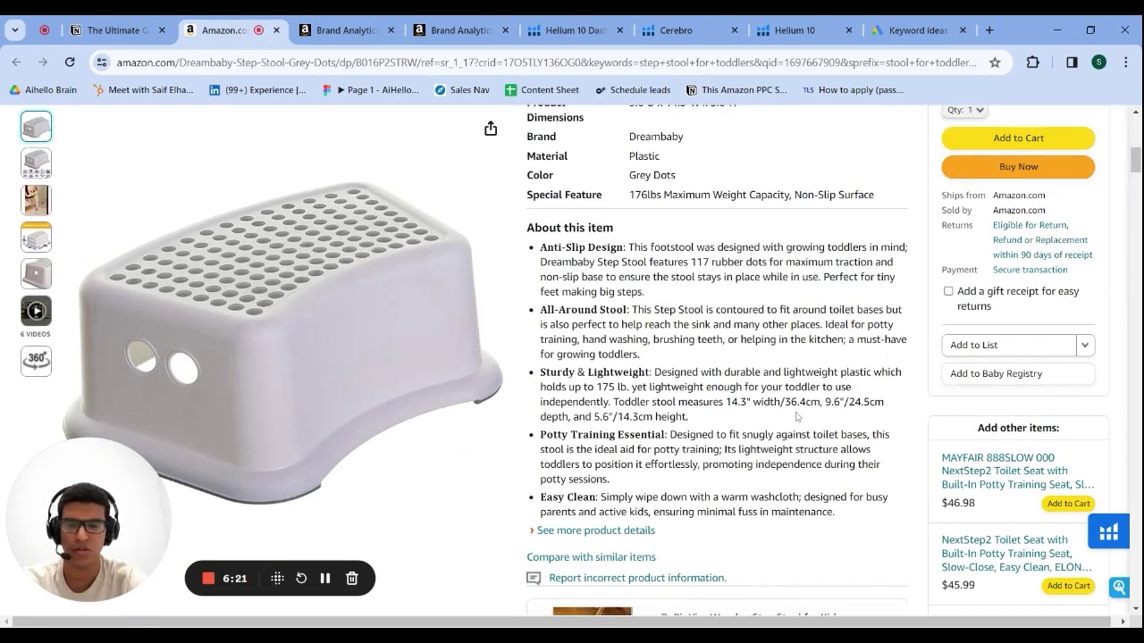
scroll(797, 417, down, 7)
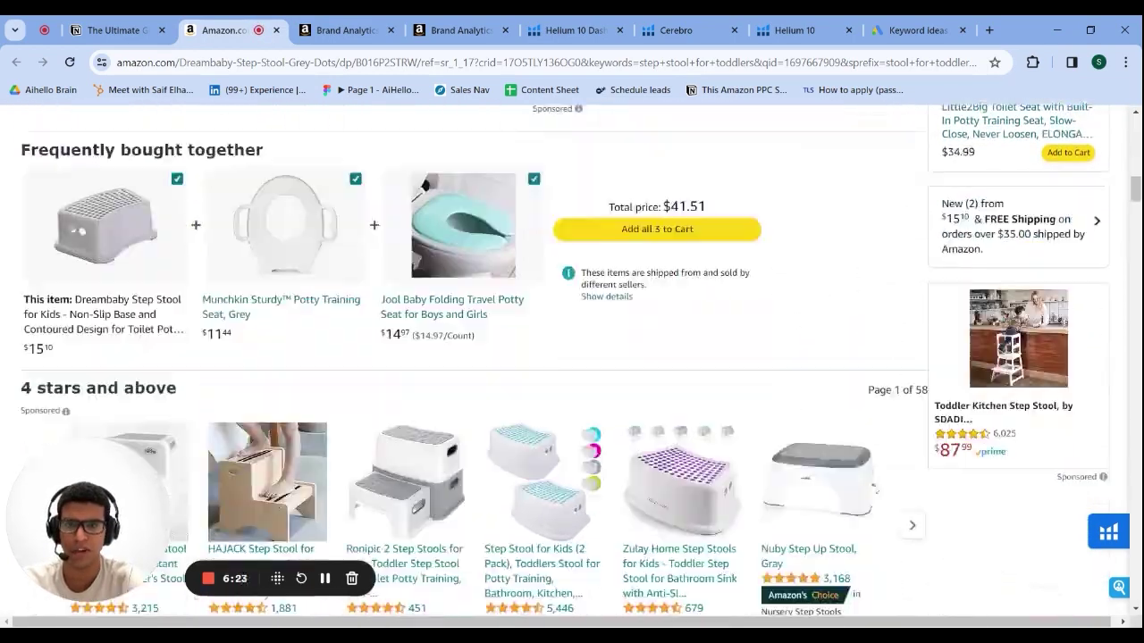
scroll(409, 390, down, 2)
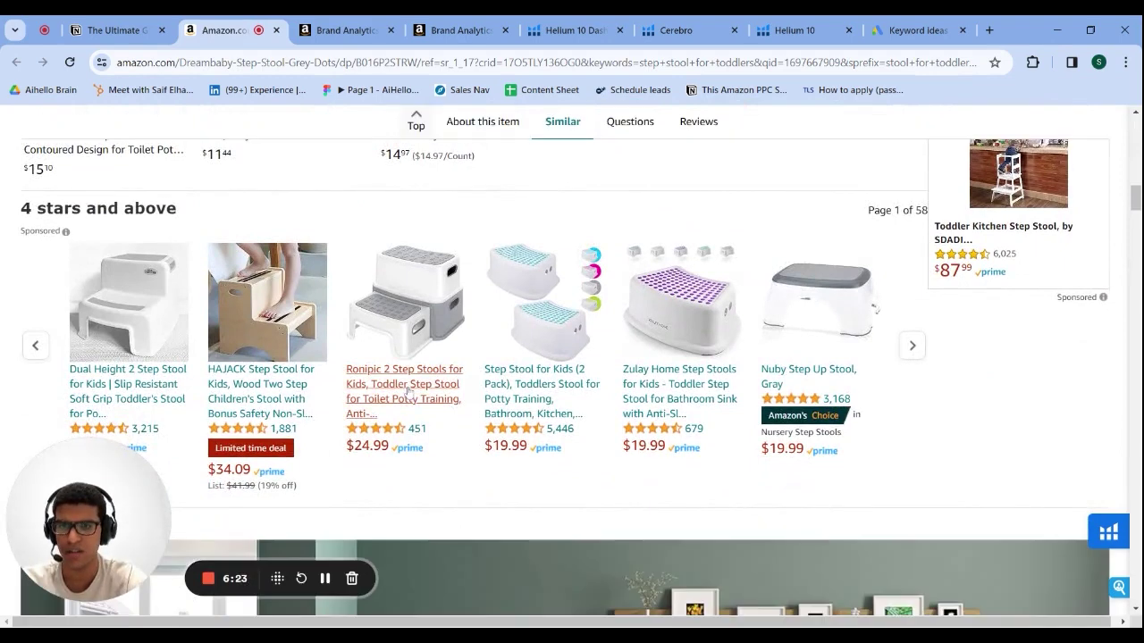
scroll(538, 404, down, 1)
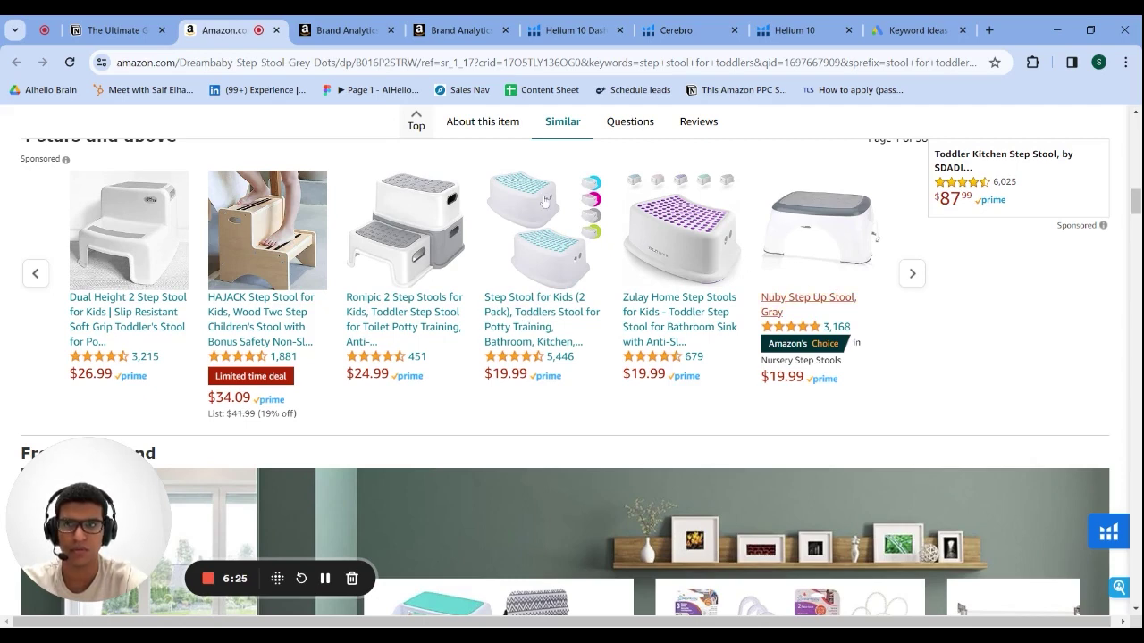
scroll(562, 357, up, 1)
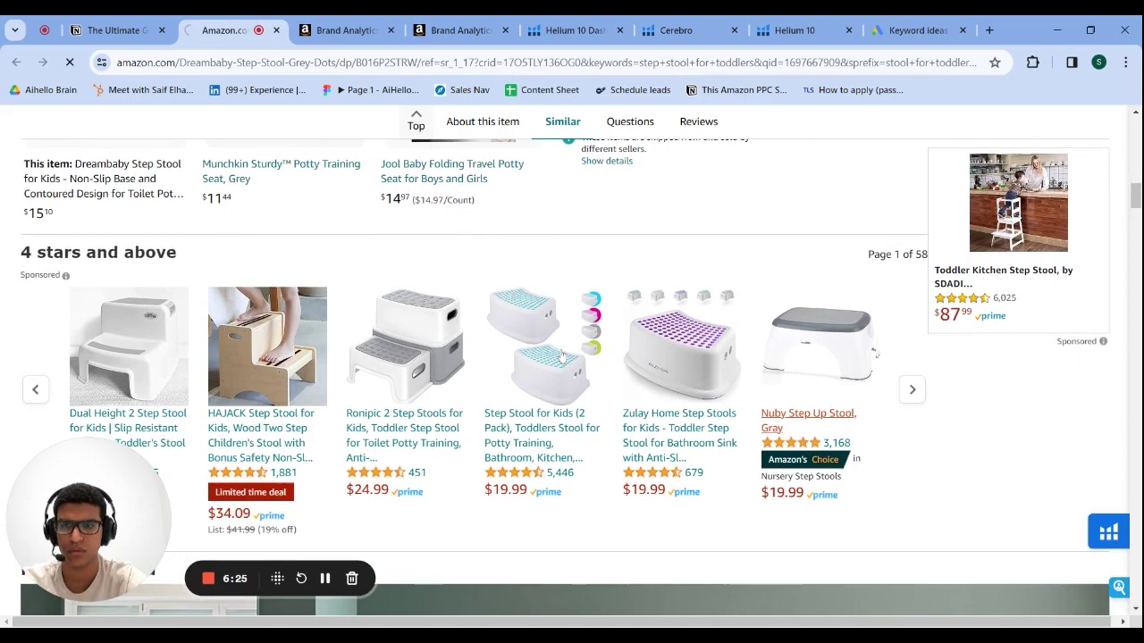
click(557, 440)
scroll(562, 411, down, 1)
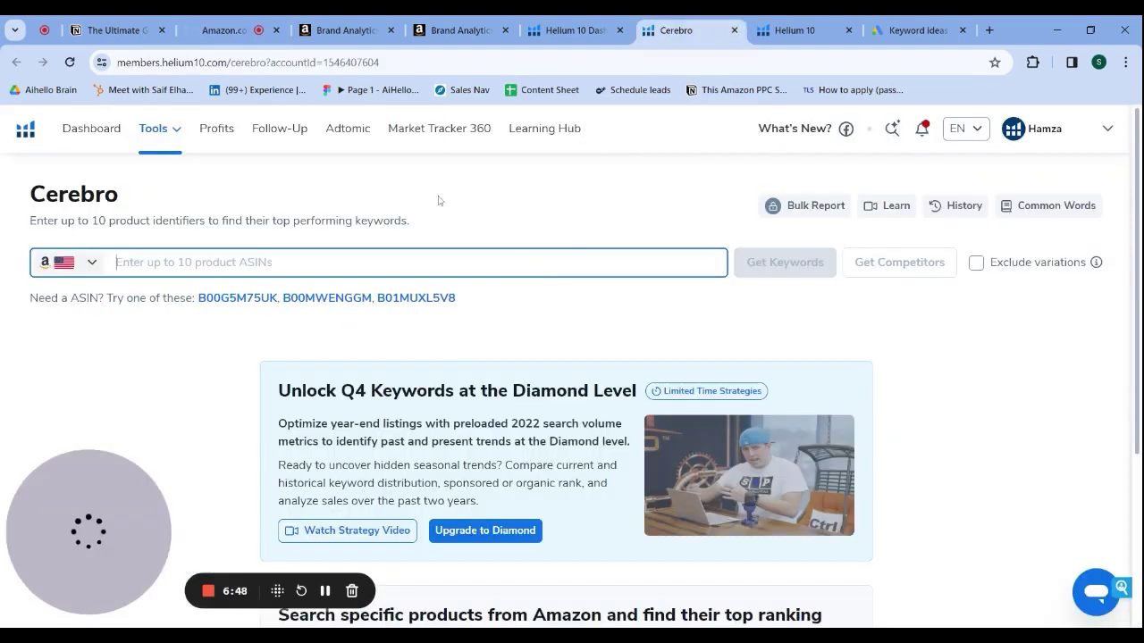
Copy the ASIN B016P2STRW from the Dreambaby step stool's Amazon page address.
click(230, 32)
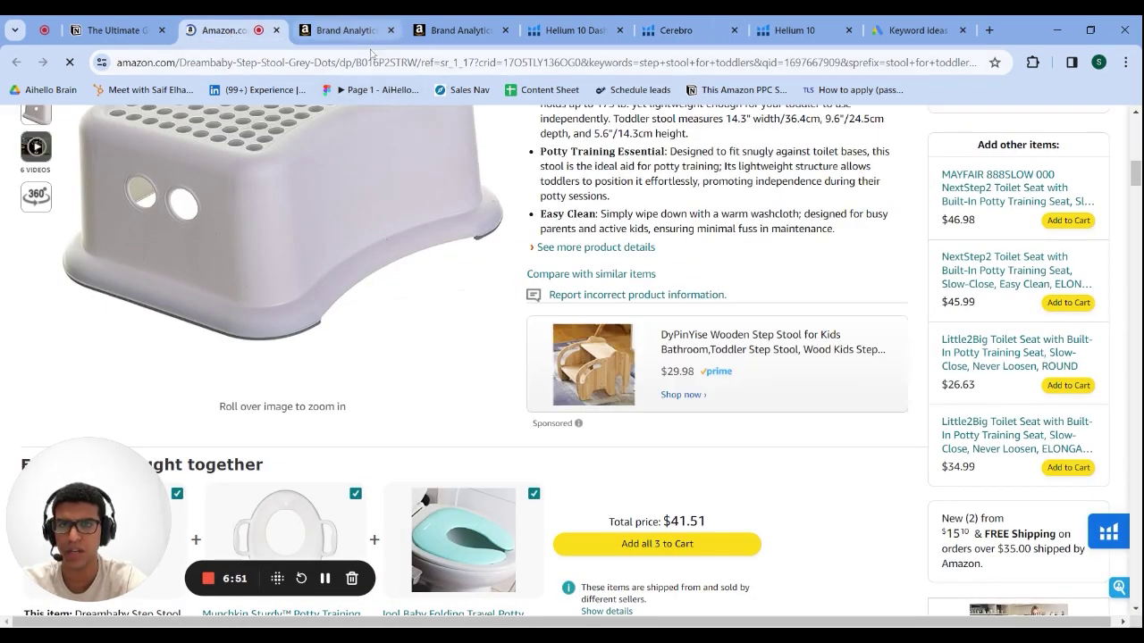
drag(356, 62, 421, 62)
key(ctrl+c)
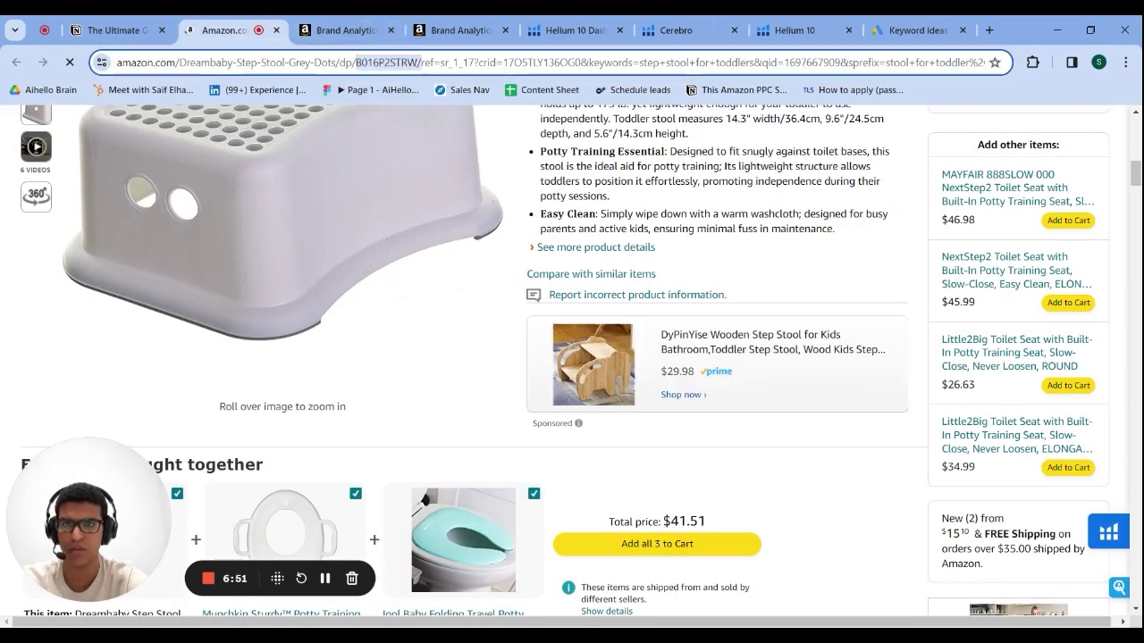
Switch to Helium 10 Cerebro and fetch the keywords for the ASIN B016P2STRW in the US marketplace.
click(572, 30)
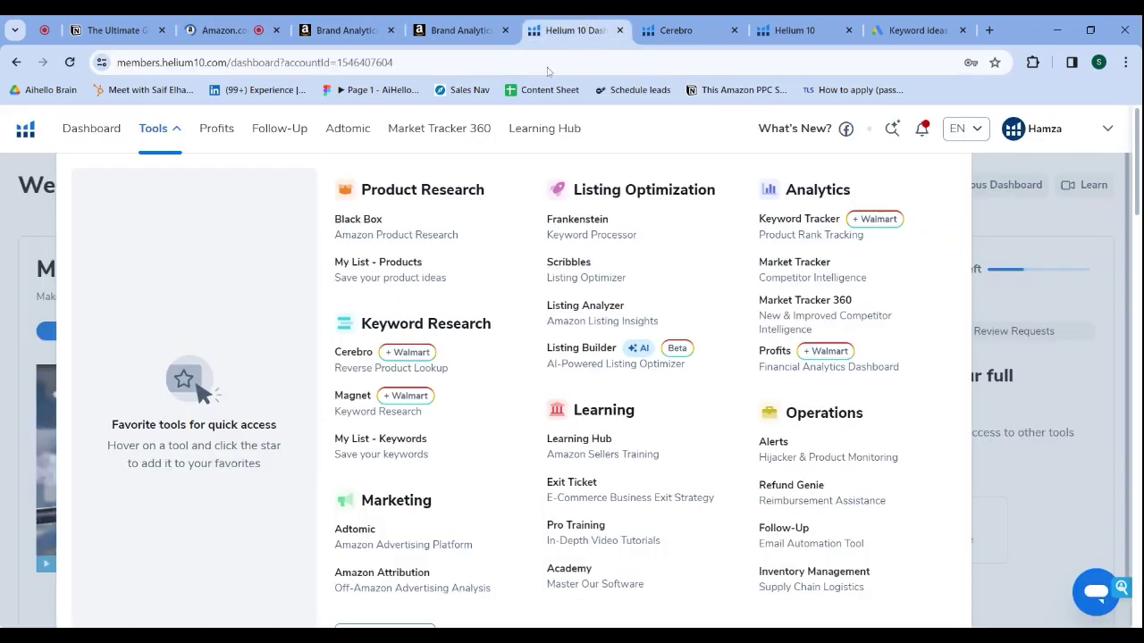
click(676, 30)
click(362, 271)
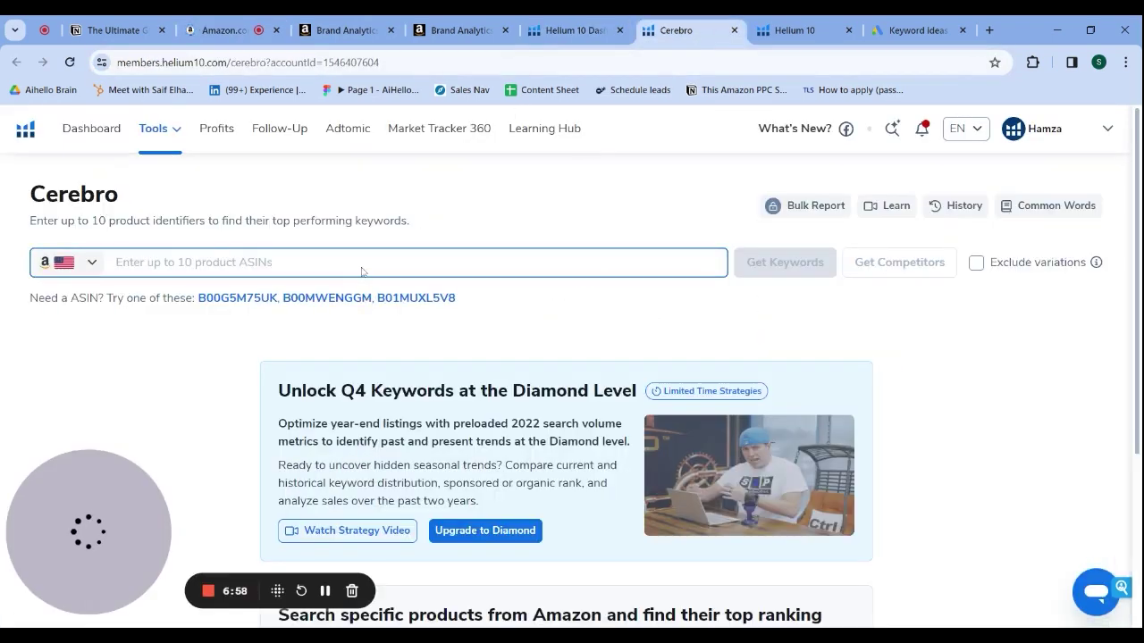
key(ctrl+v)
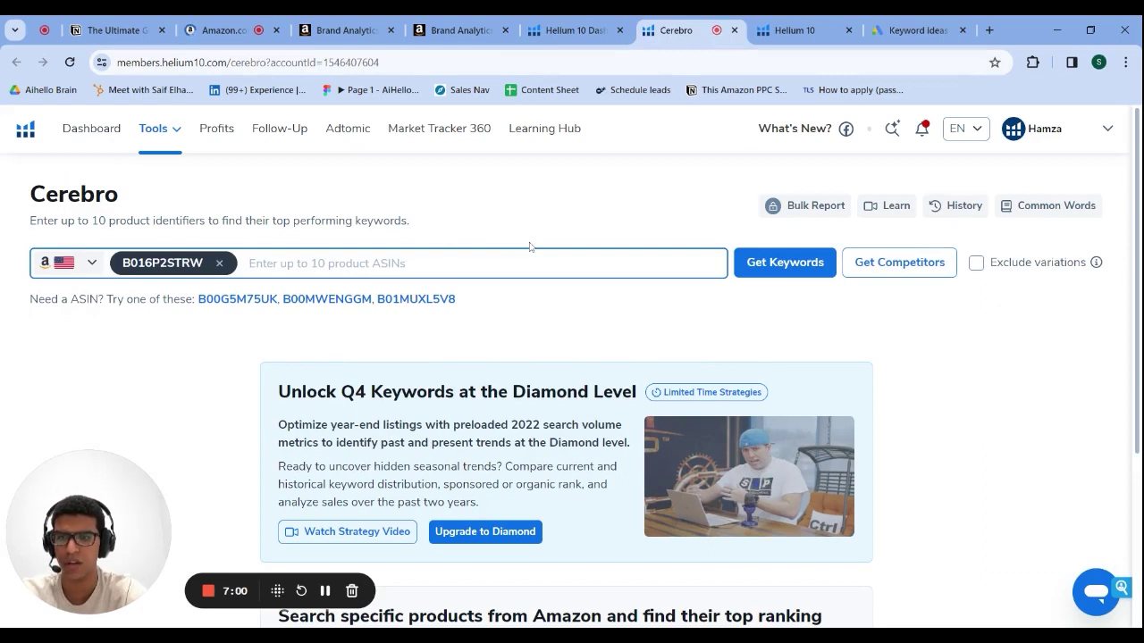
click(746, 273)
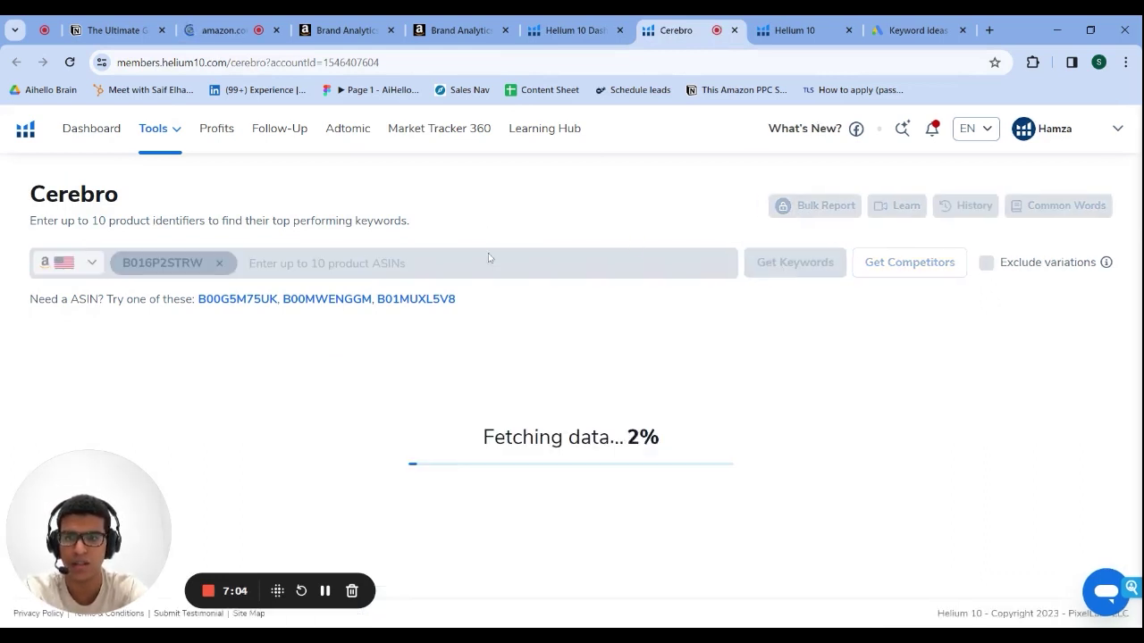
Switch to the Tiawudi two-pack step stool page on Amazon to look at its address, and return to Cerebro.
click(211, 20)
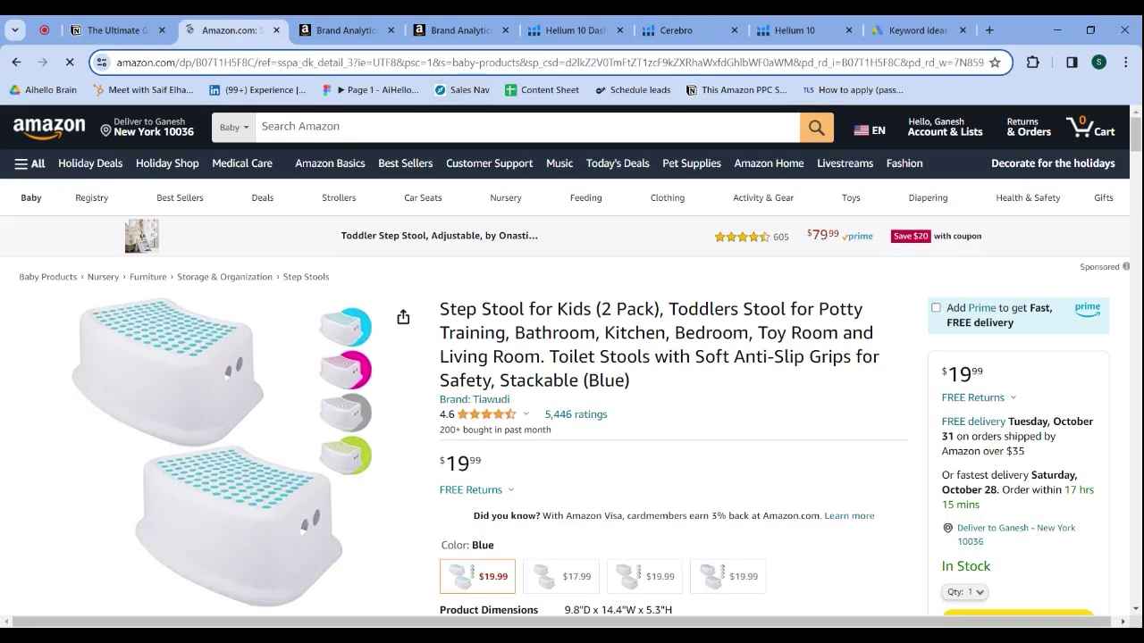
click(313, 61)
drag(313, 62, 254, 61)
click(572, 30)
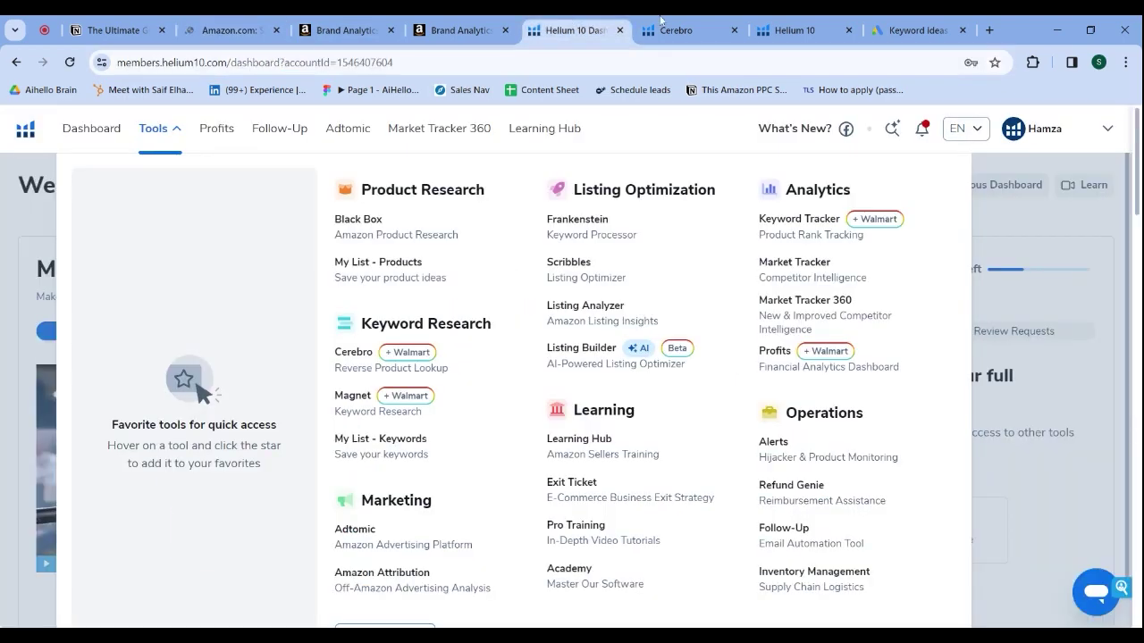
click(676, 29)
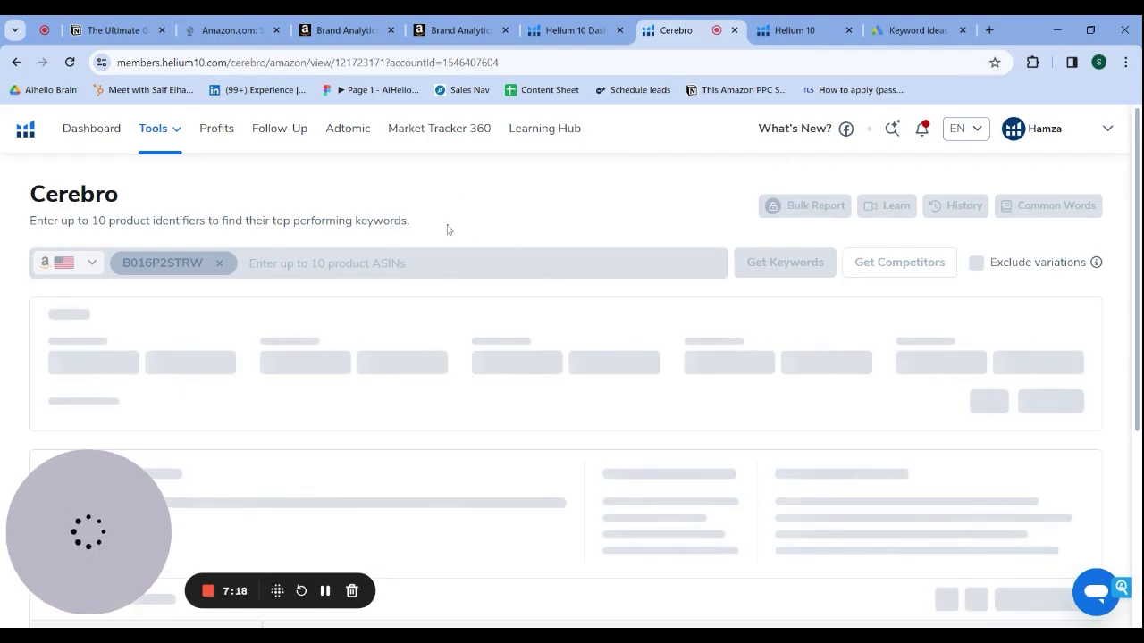
Look over the Cerebro results for the ASIN B016P2STRW, from the filters to the keyword distribution and word frequency.
scroll(446, 230, down, 3)
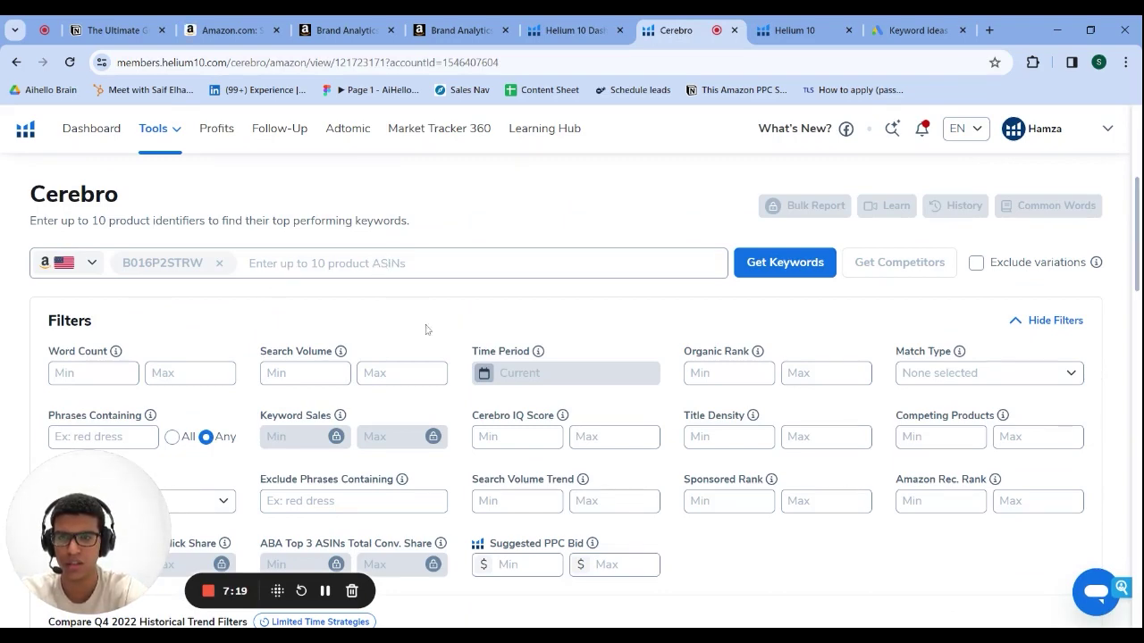
scroll(426, 330, down, 6)
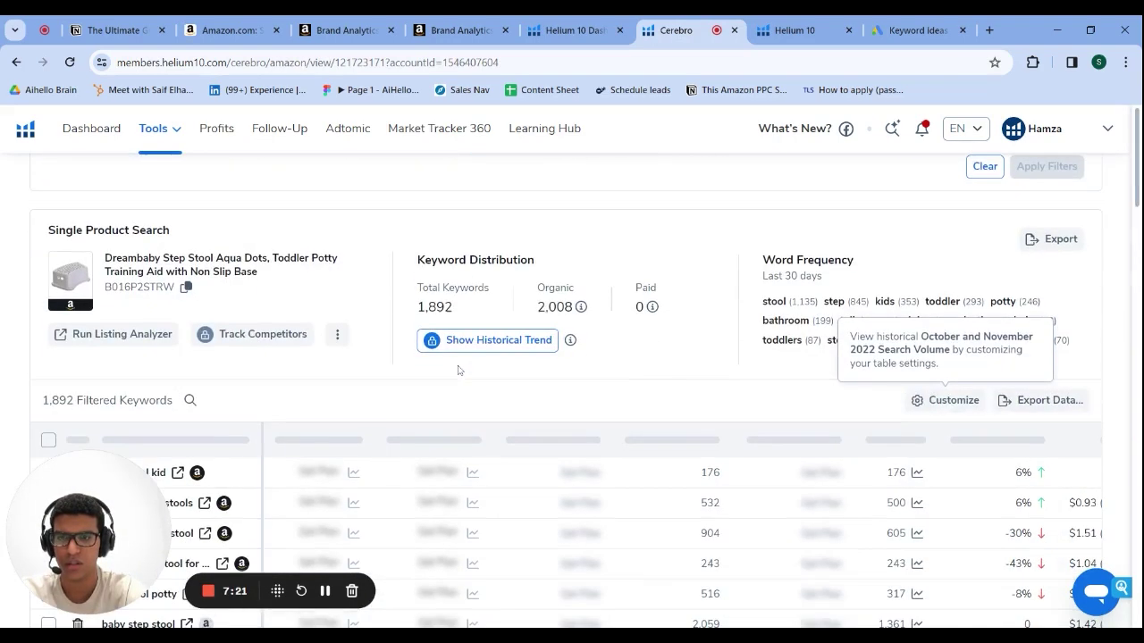
scroll(458, 370, down, 2)
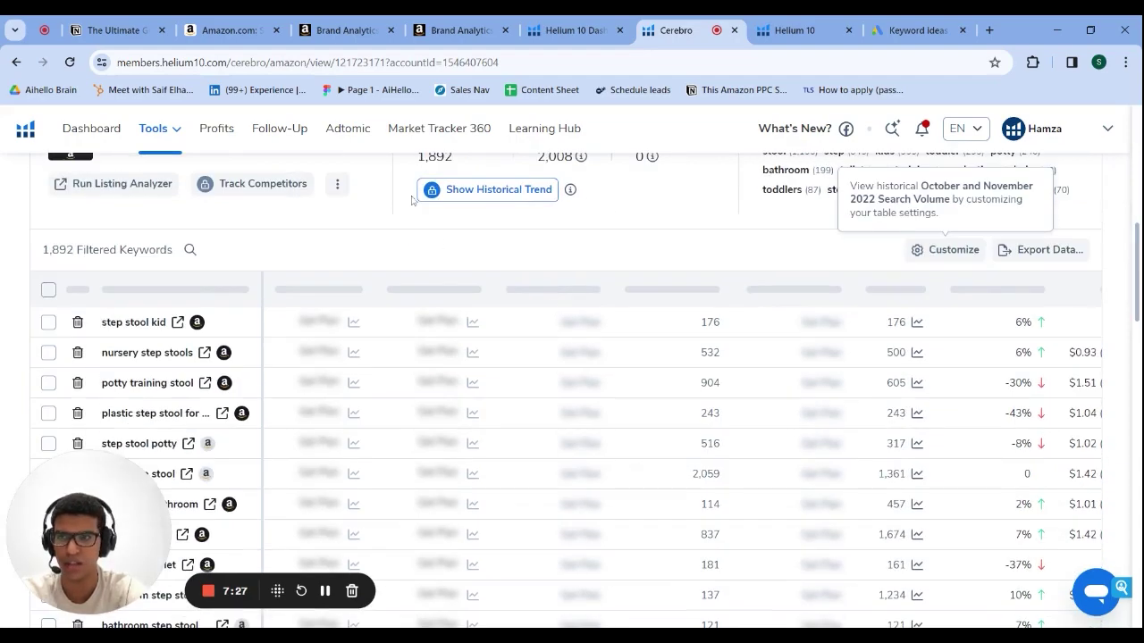
scroll(412, 200, up, 10)
scroll(453, 187, down, 1)
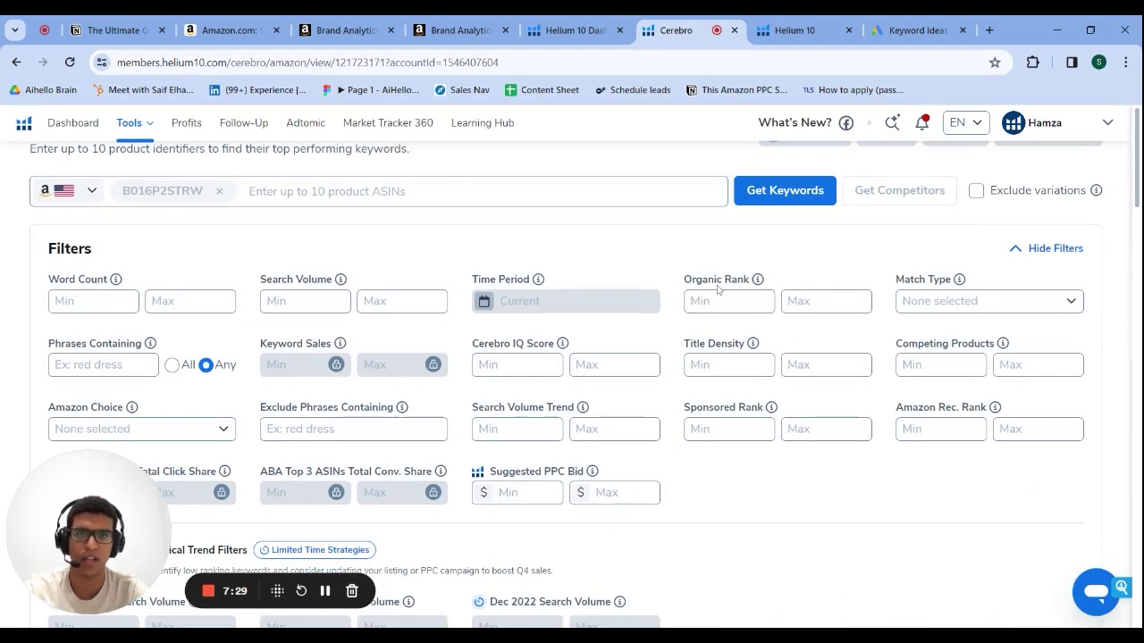
Read through the first page of keyword phrases, checking their search volume, trend and suggested PPC bid.
scroll(718, 288, down, 7)
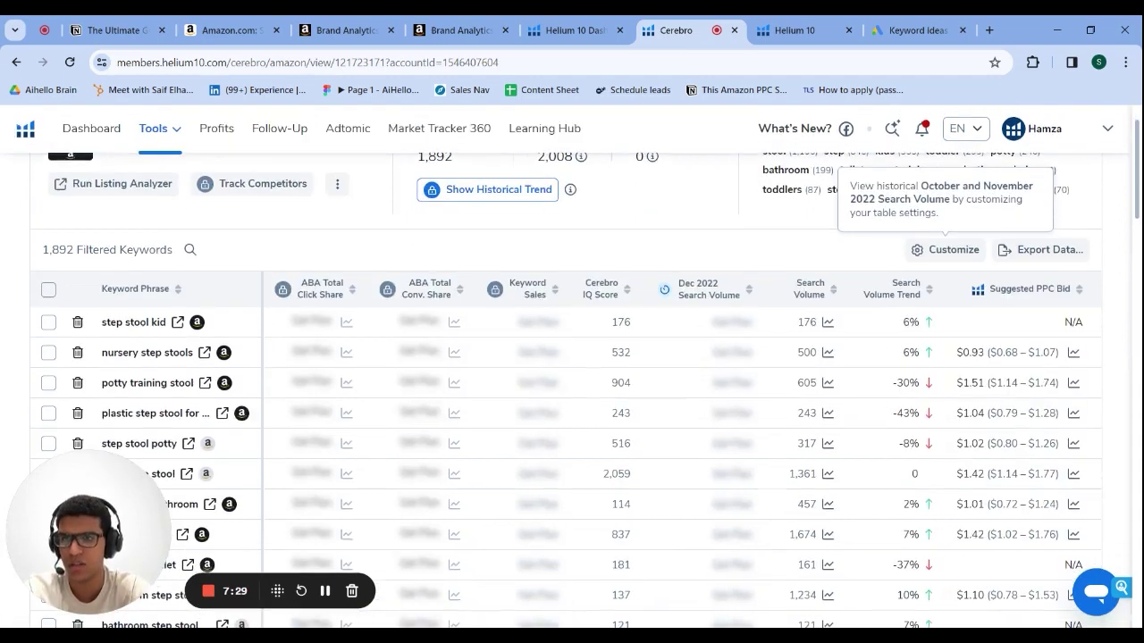
scroll(566, 391, down, 2)
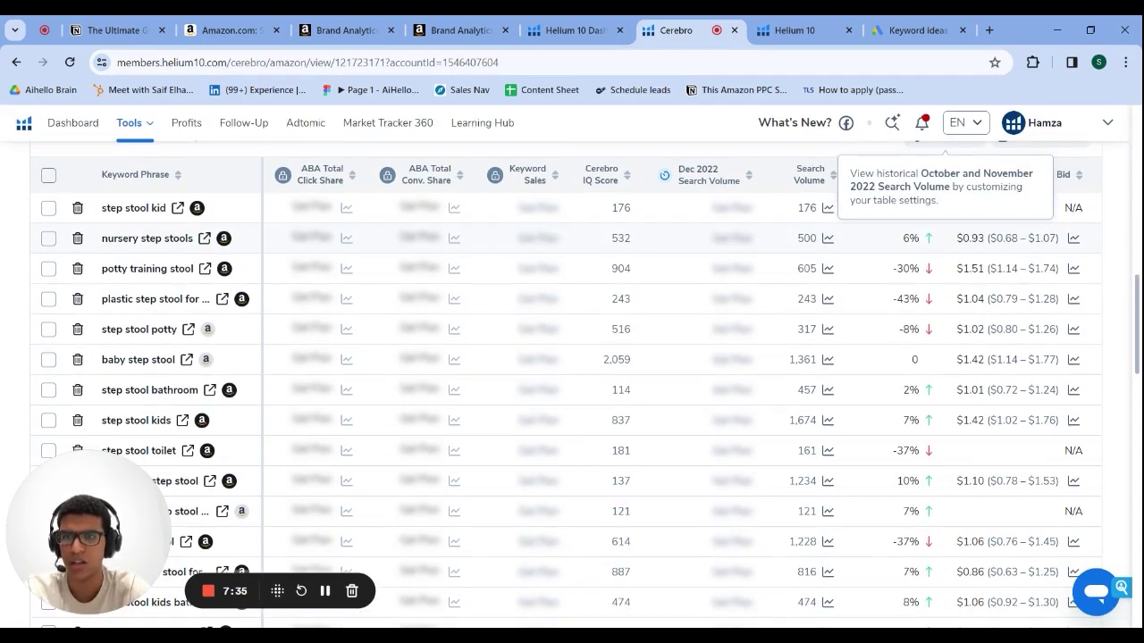
scroll(318, 321, down, 2)
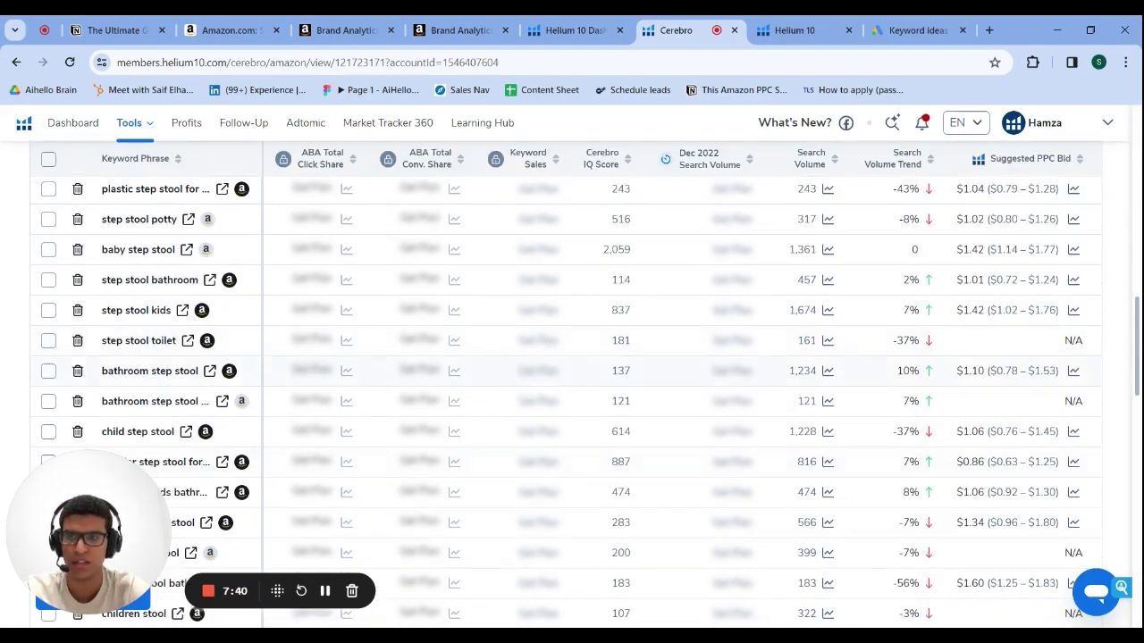
scroll(585, 402, down, 5)
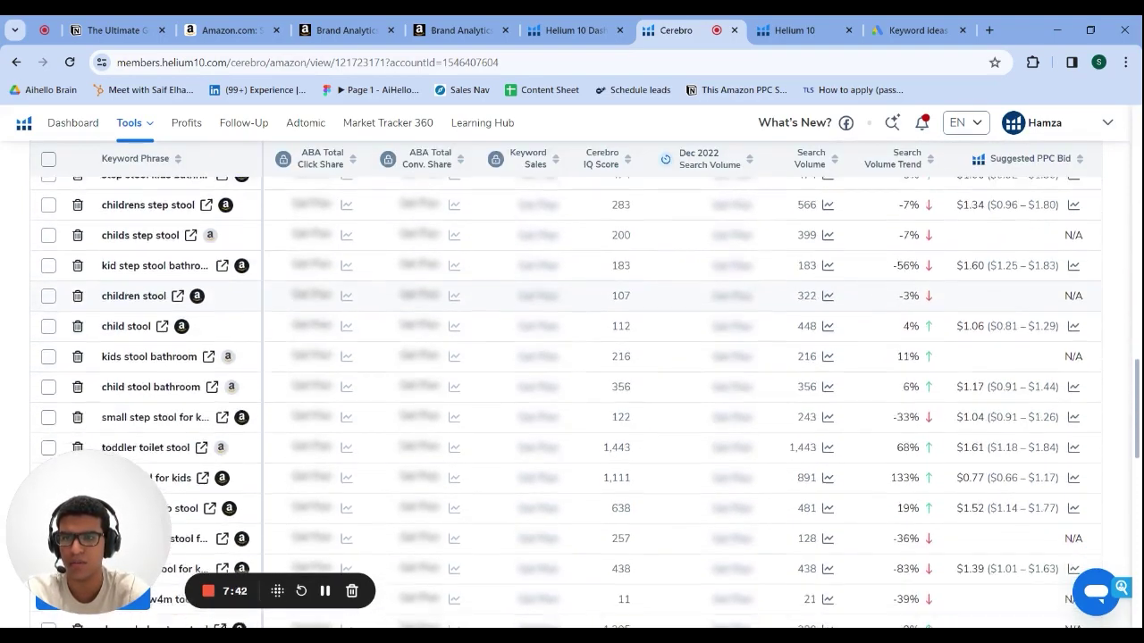
scroll(585, 304, down, 5)
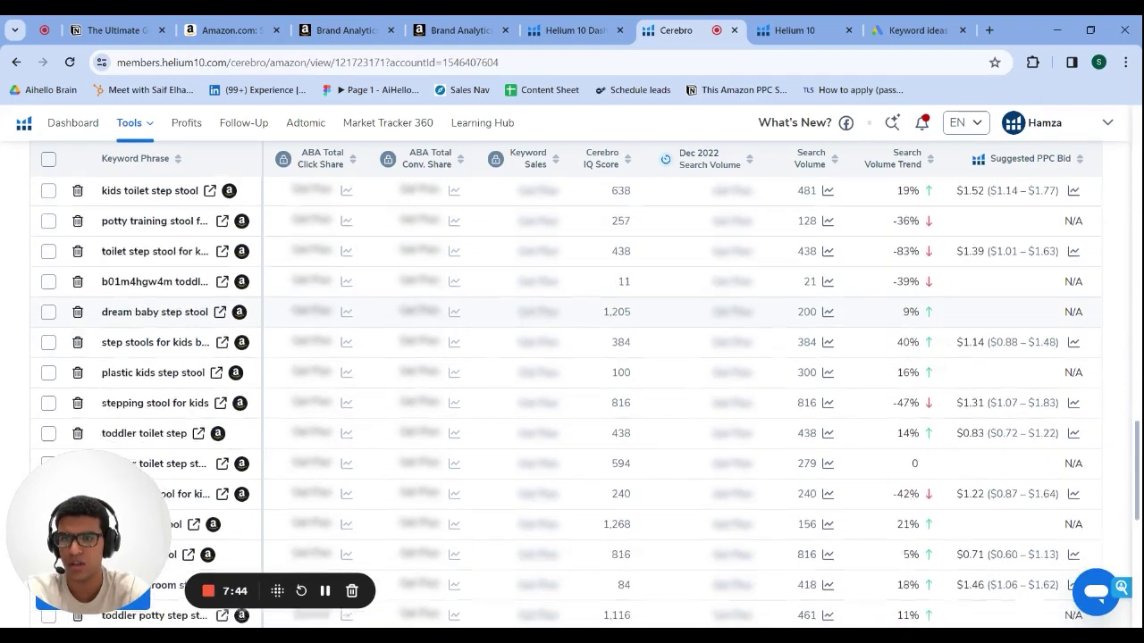
scroll(585, 402, down, 7)
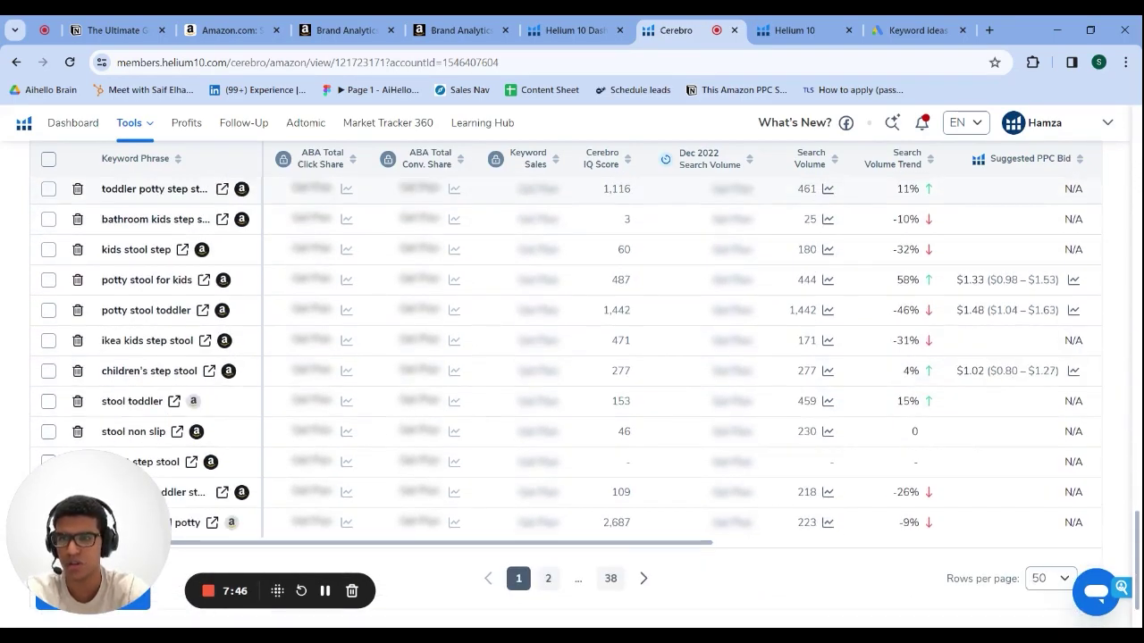
scroll(648, 467, down, 1)
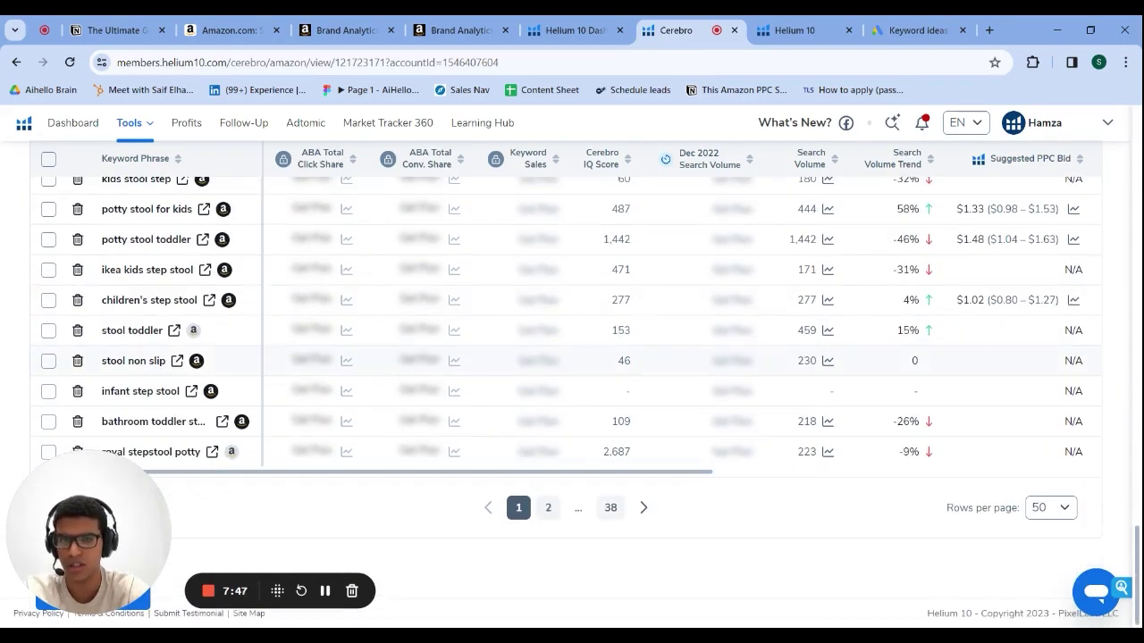
Open page 38 of the keyword results and examine its keyword phrases for relevance and search volume.
click(611, 508)
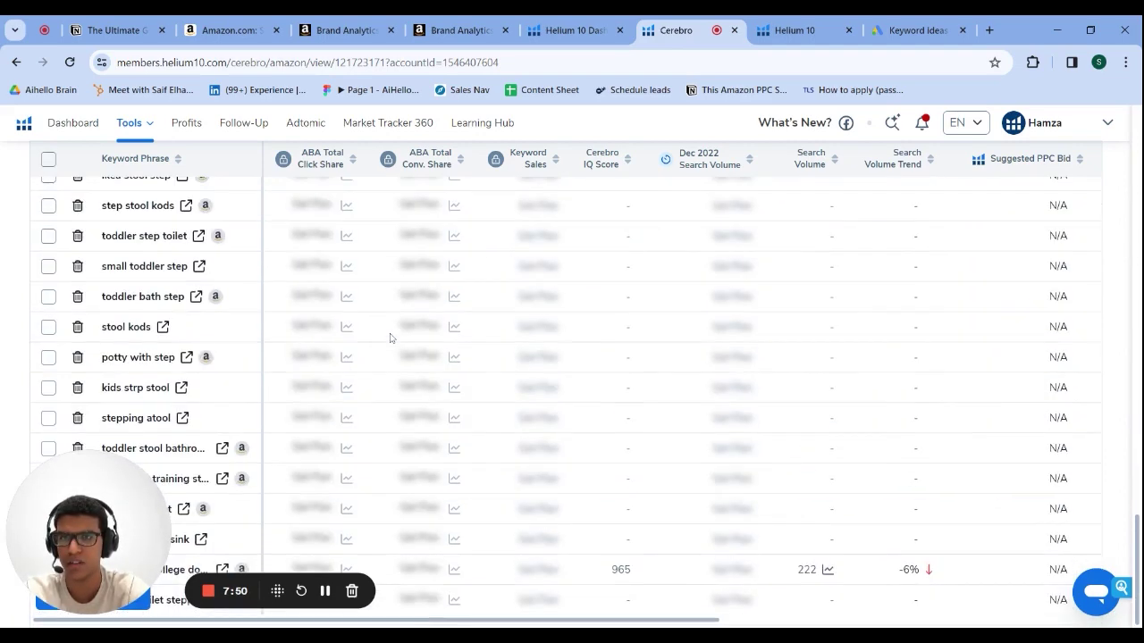
scroll(389, 337, up, 3)
scroll(307, 340, down, 1)
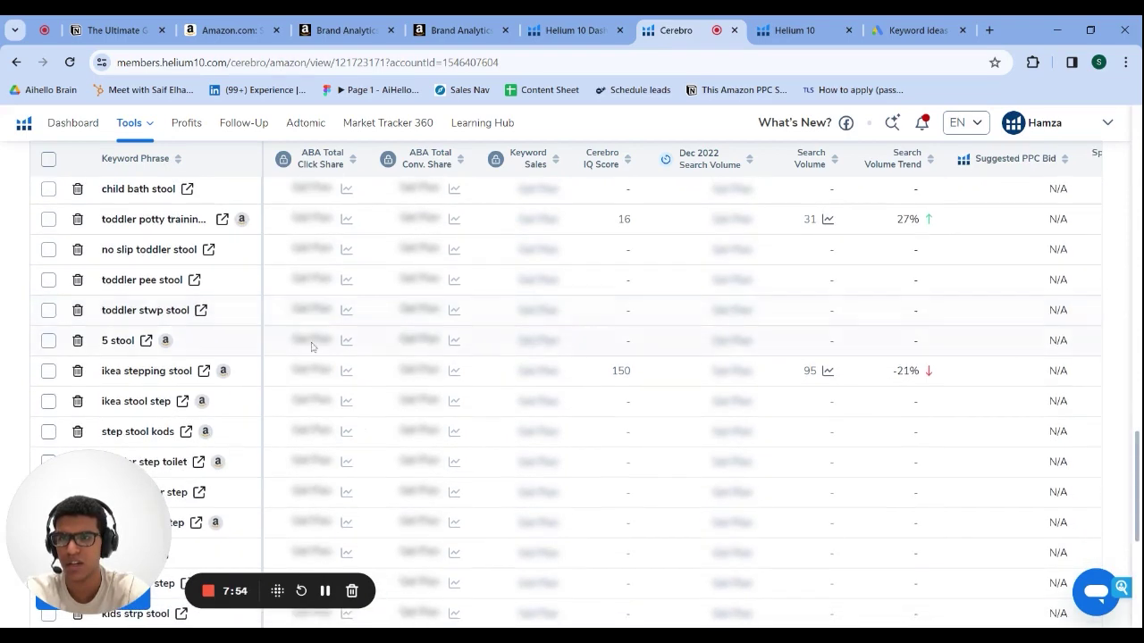
scroll(304, 411, down, 1)
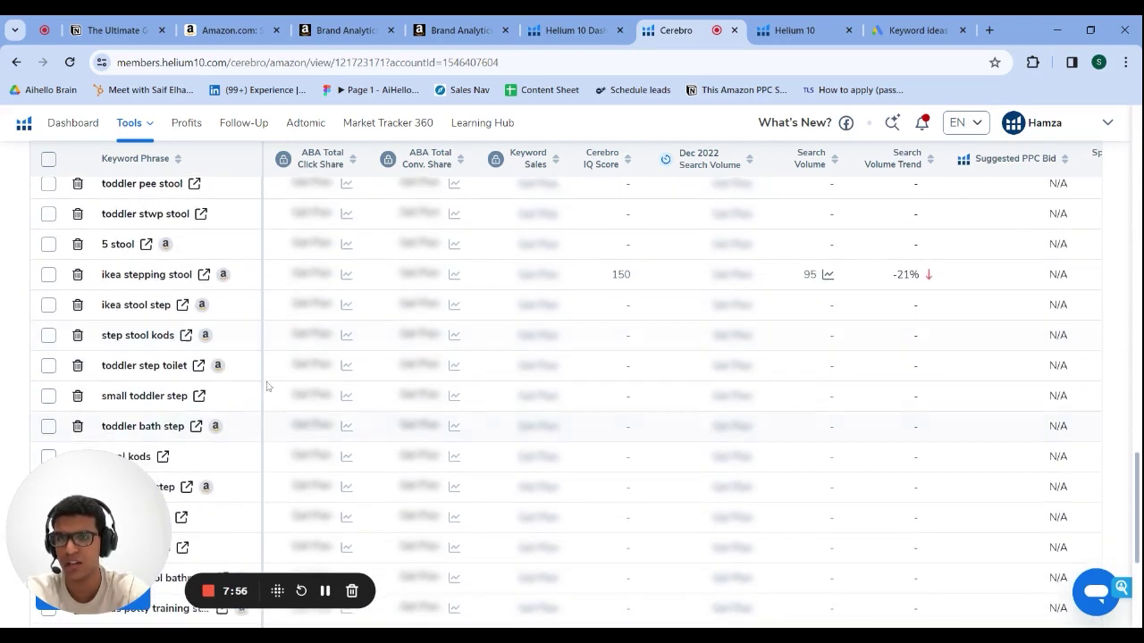
scroll(569, 411, down, 3)
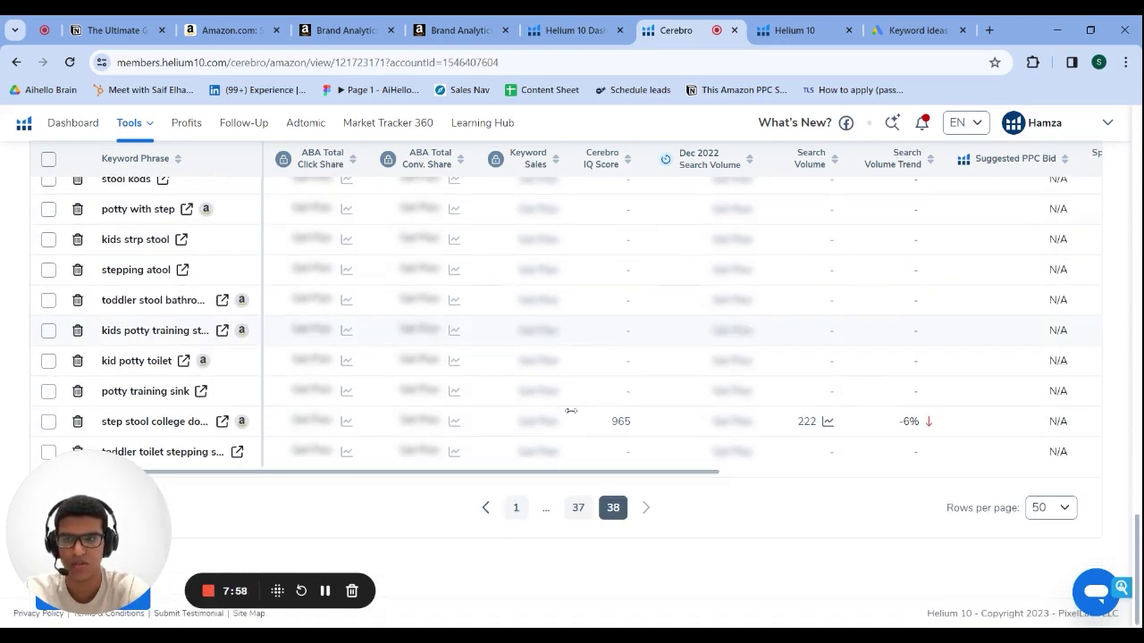
scroll(352, 370, up, 6)
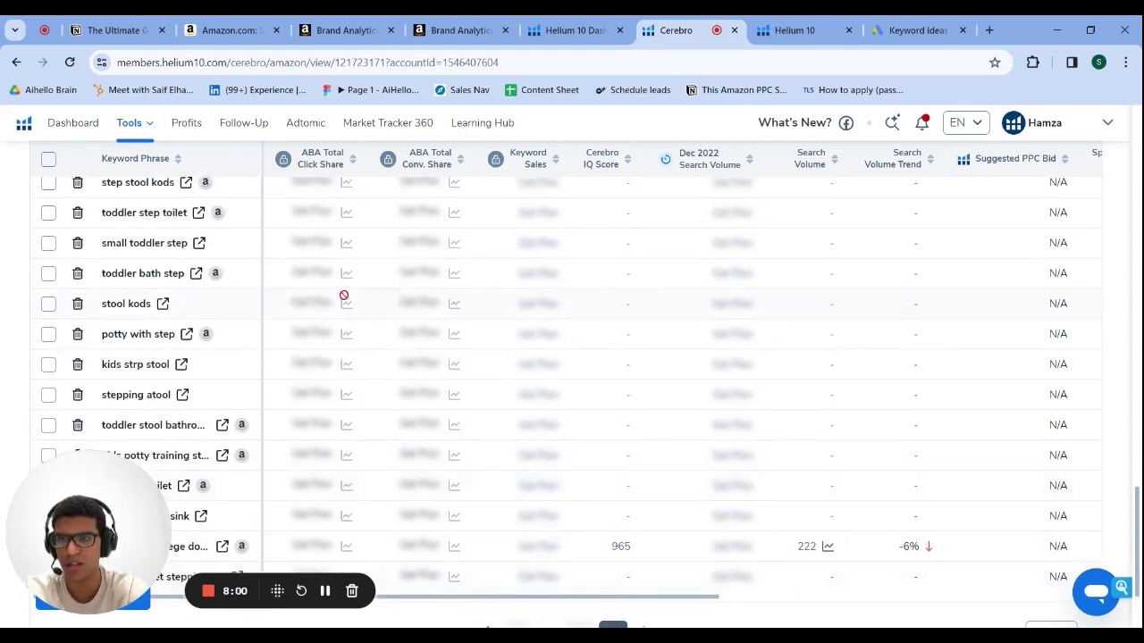
scroll(343, 295, up, 1)
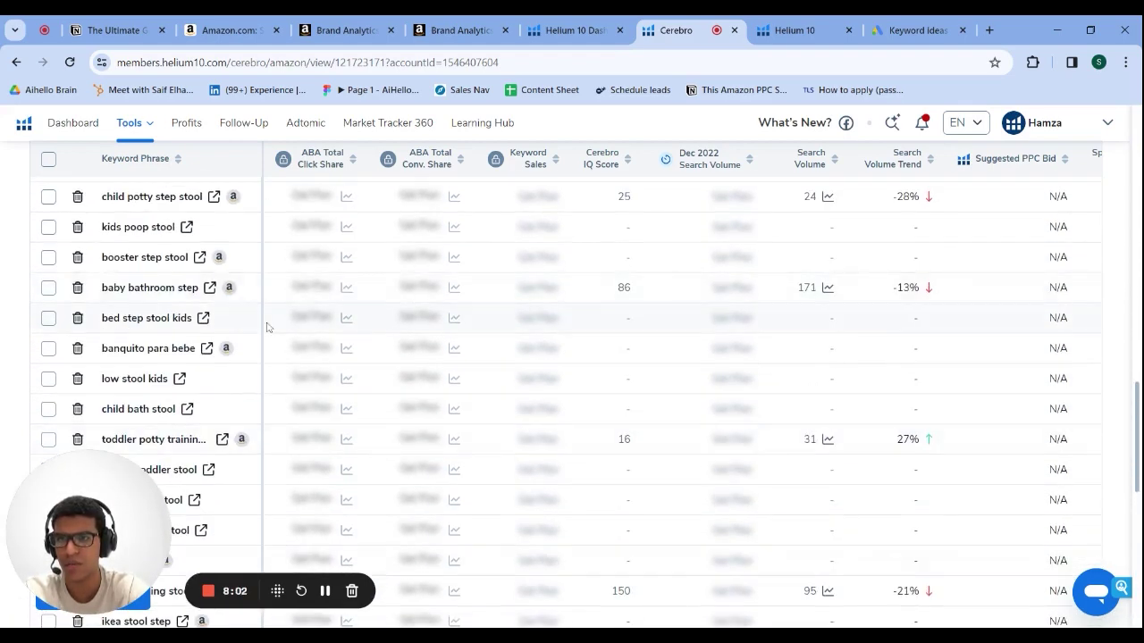
scroll(300, 304, up, 1)
scroll(399, 279, up, 1)
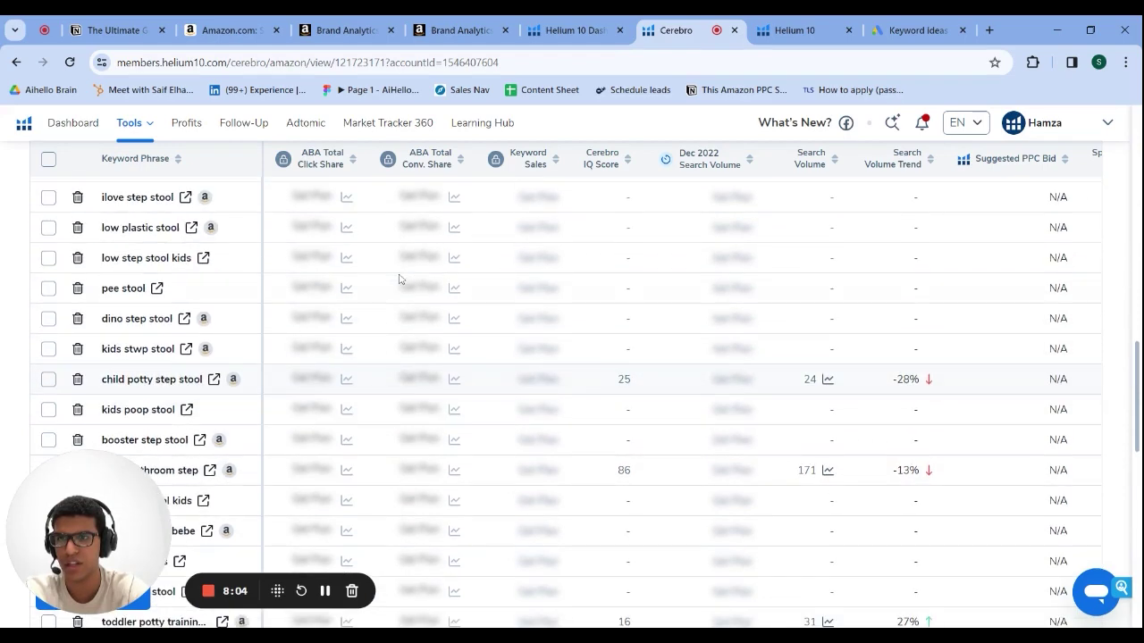
scroll(400, 280, up, 1)
scroll(286, 297, up, 1)
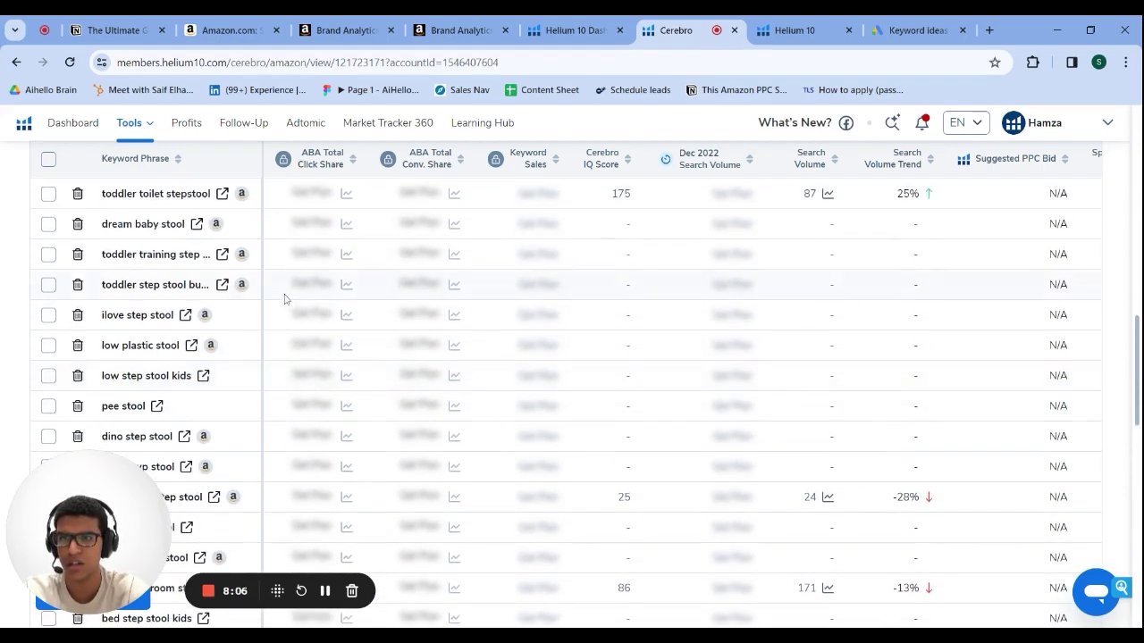
scroll(218, 301, up, 2)
scroll(217, 301, up, 2)
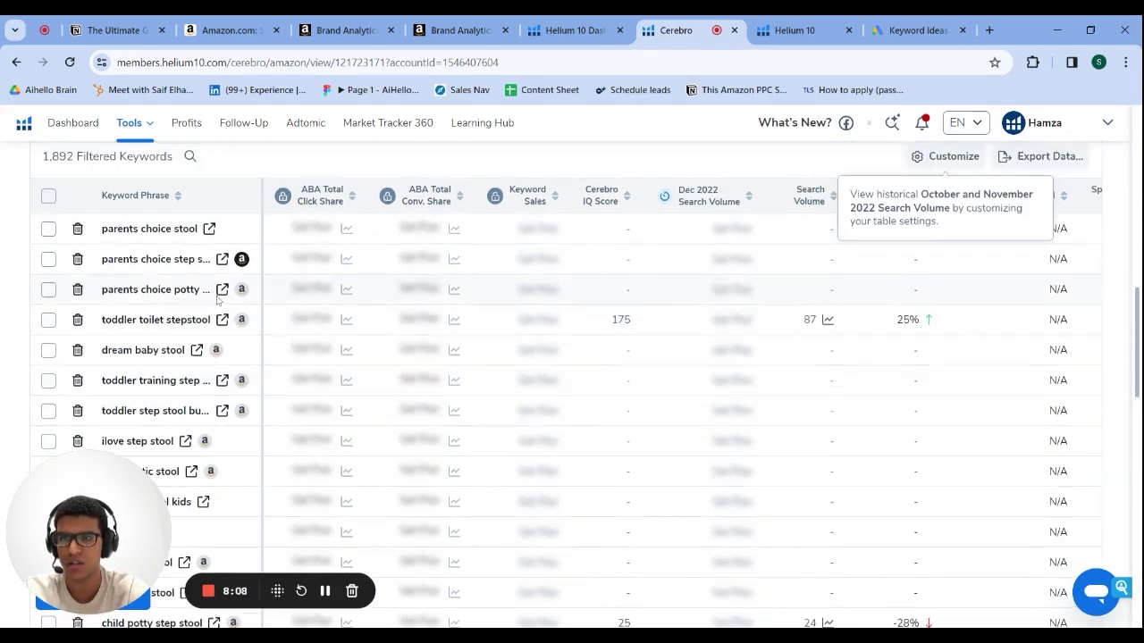
scroll(320, 281, up, 2)
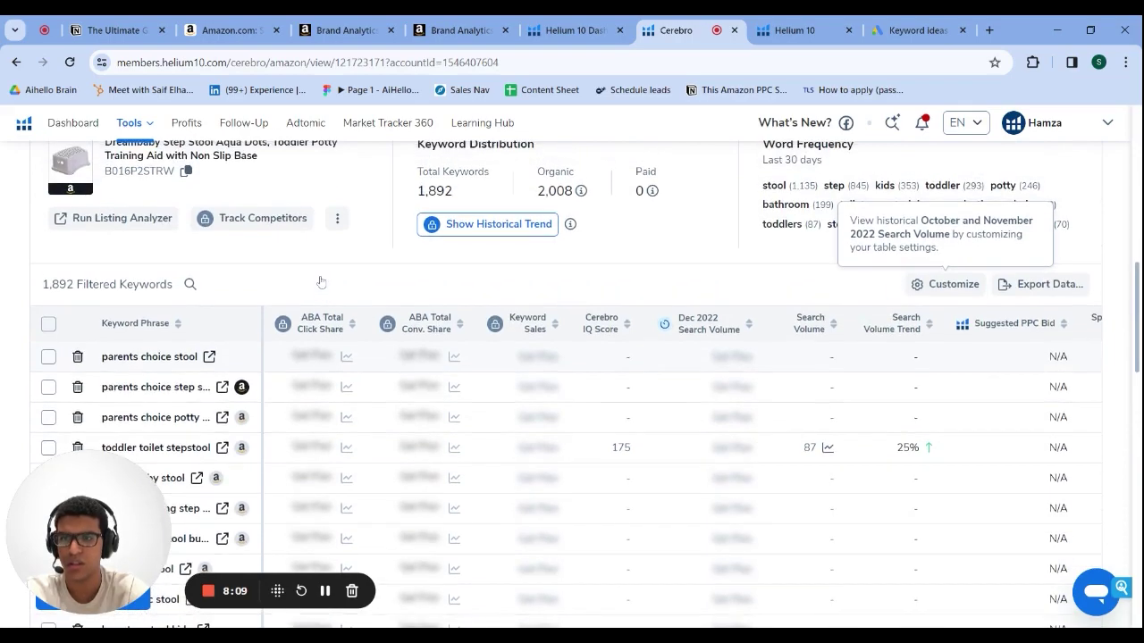
Return to the Cerebro filters and review the available criteria for narrowing down the keywords.
scroll(320, 281, up, 10)
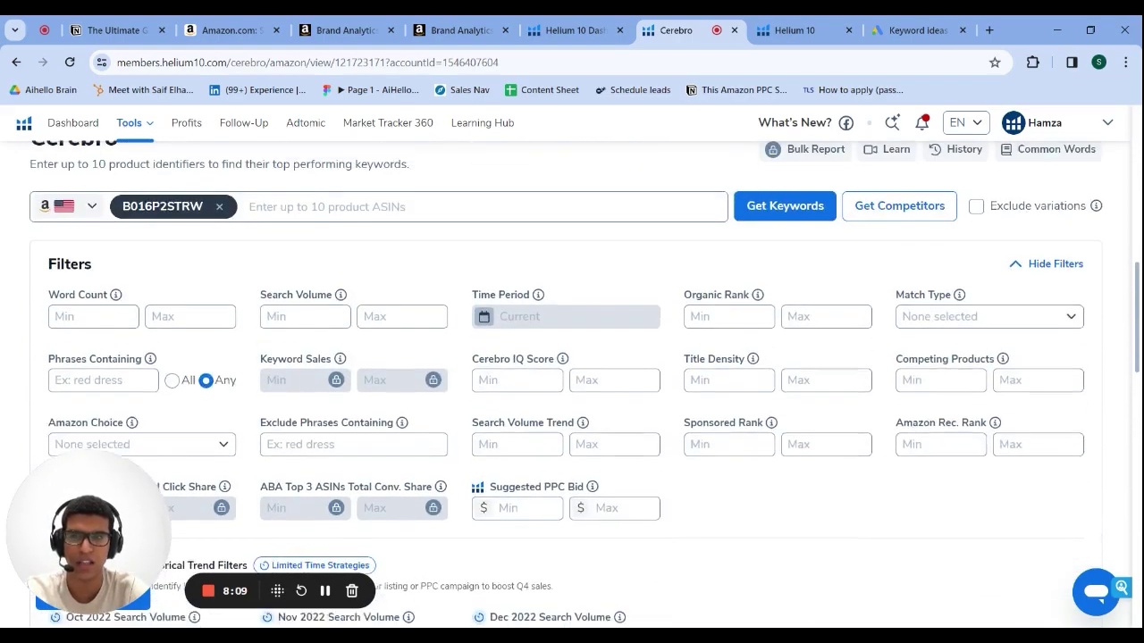
scroll(392, 307, up, 1)
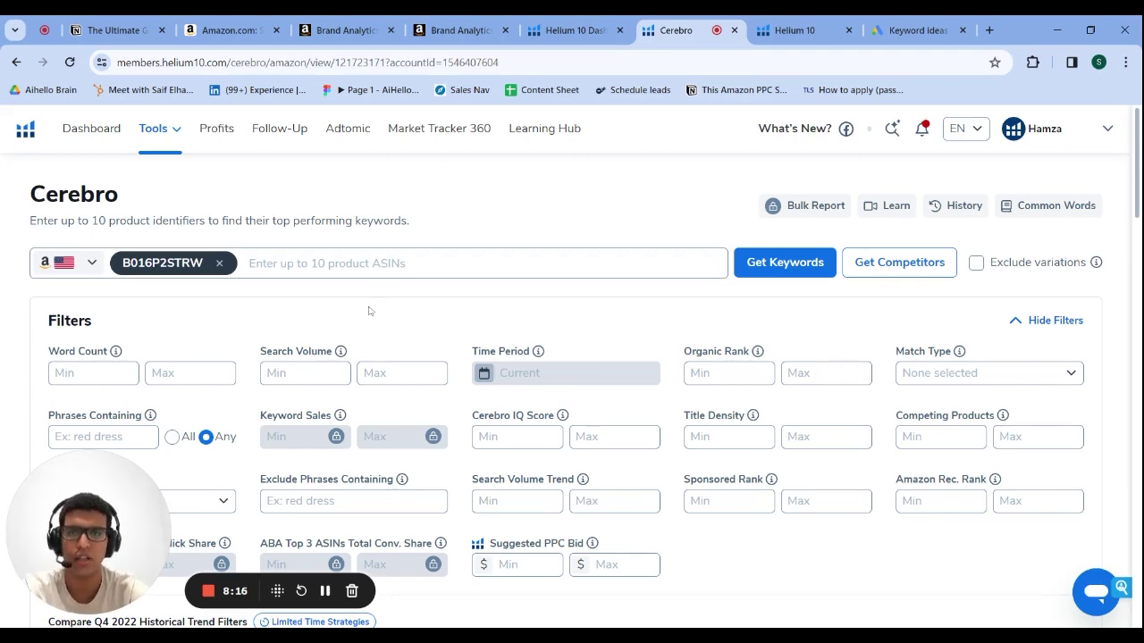
scroll(369, 310, down, 4)
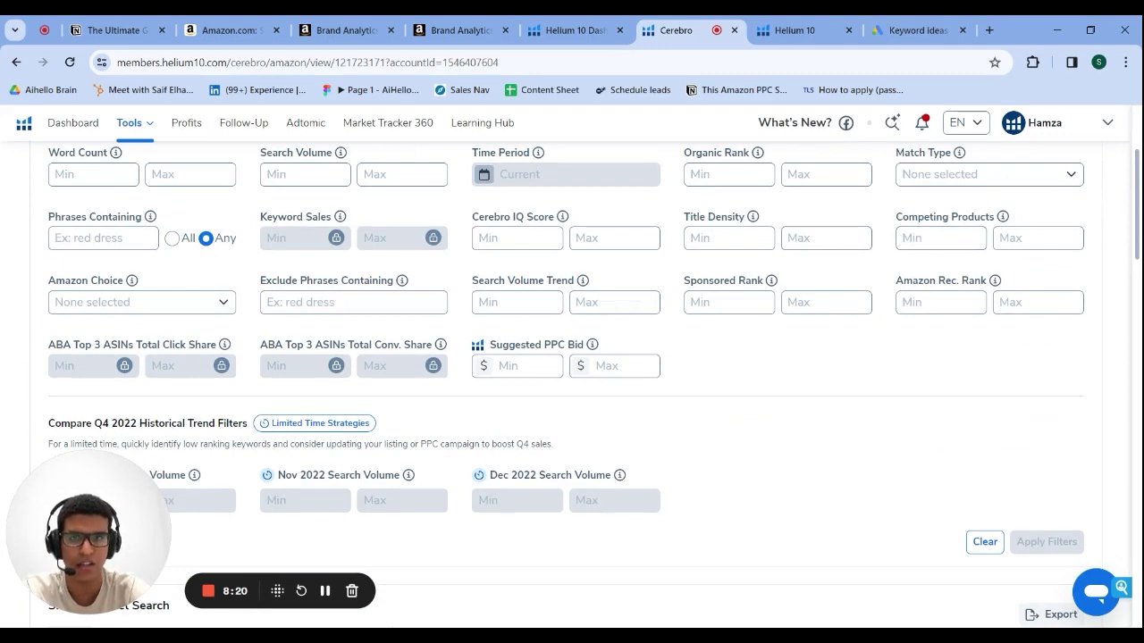
scroll(853, 418, up, 2)
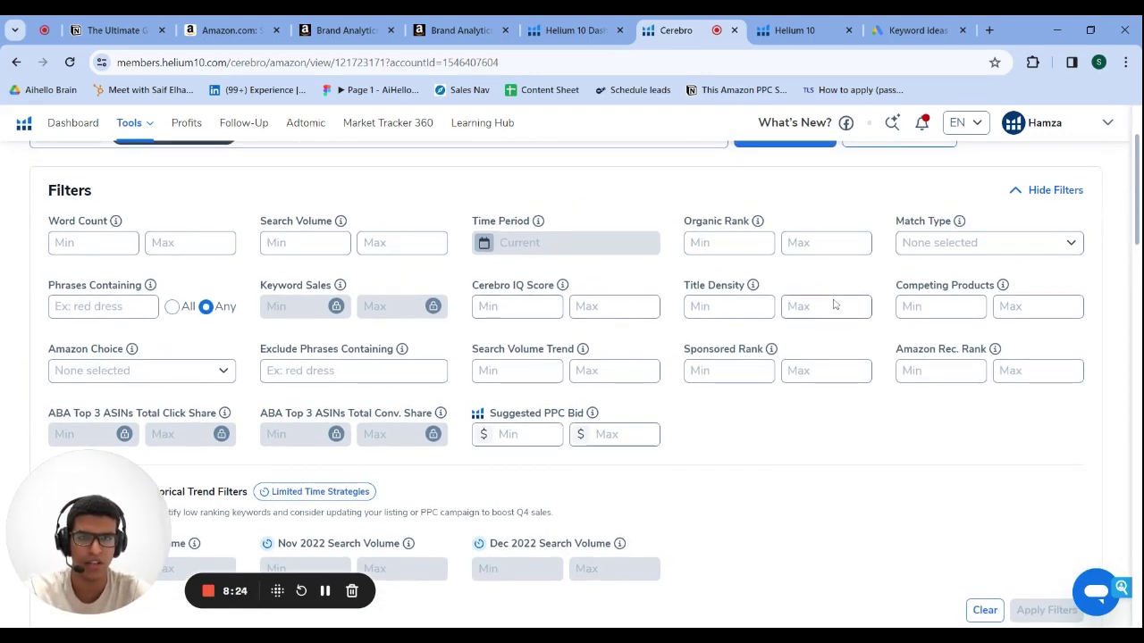
scroll(804, 452, down, 2)
scroll(805, 452, up, 2)
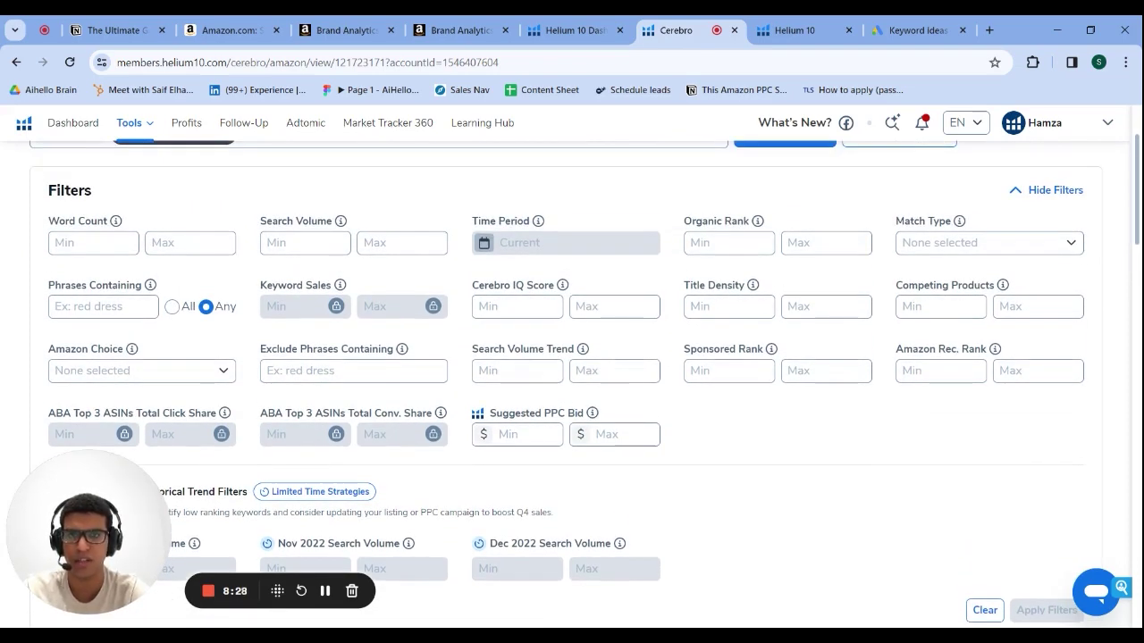
Set the Organic Rank filter to a minimum of 1 and a maximum of 30.
click(723, 243)
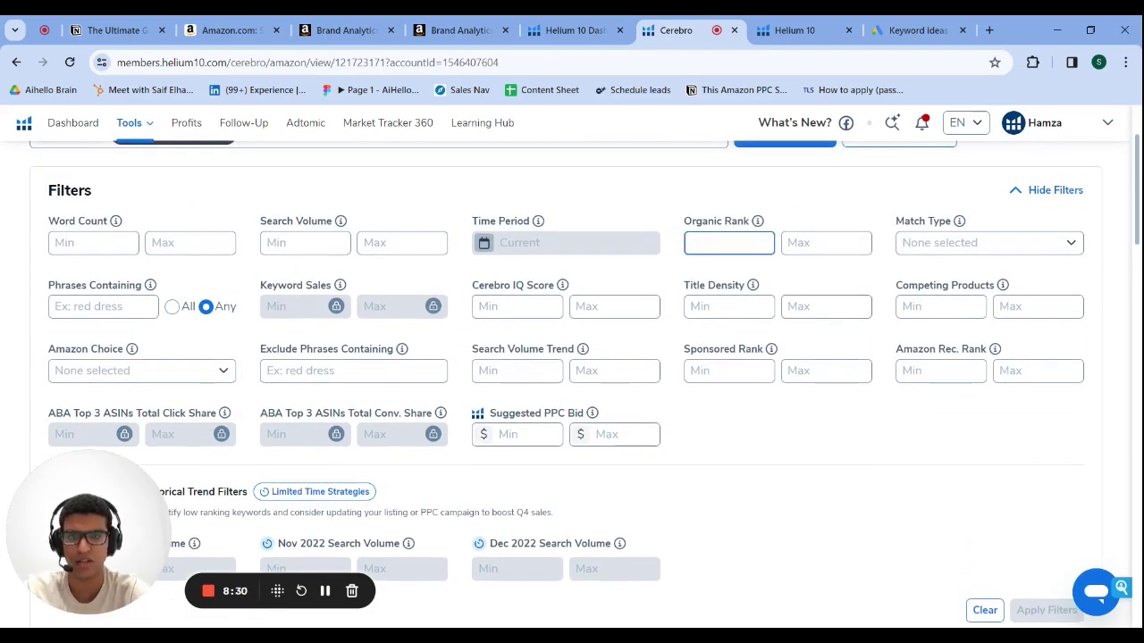
text(1)
click(825, 243)
text(3)
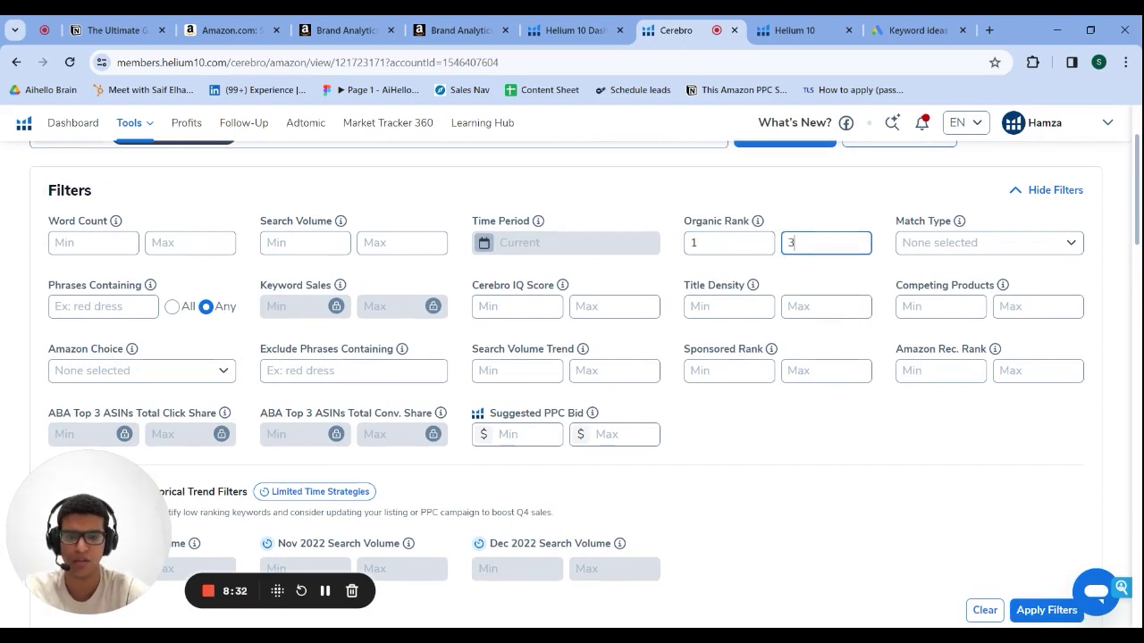
text(0)
scroll(831, 433, down, 1)
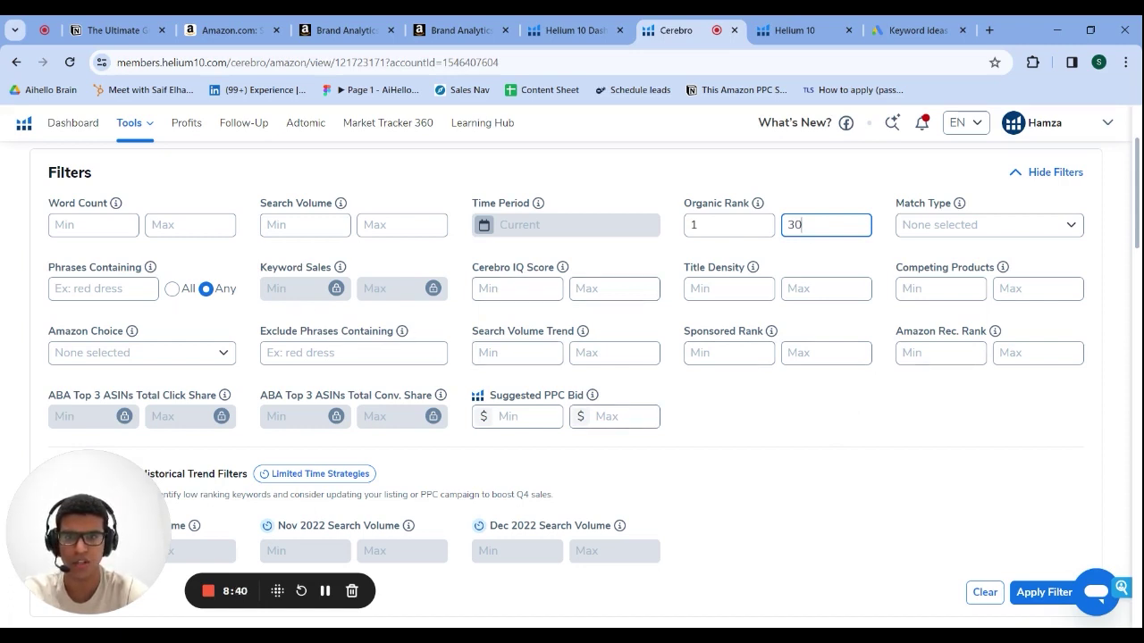
Set the minimum Search Volume filter to 100, leaving the maximum empty.
click(305, 224)
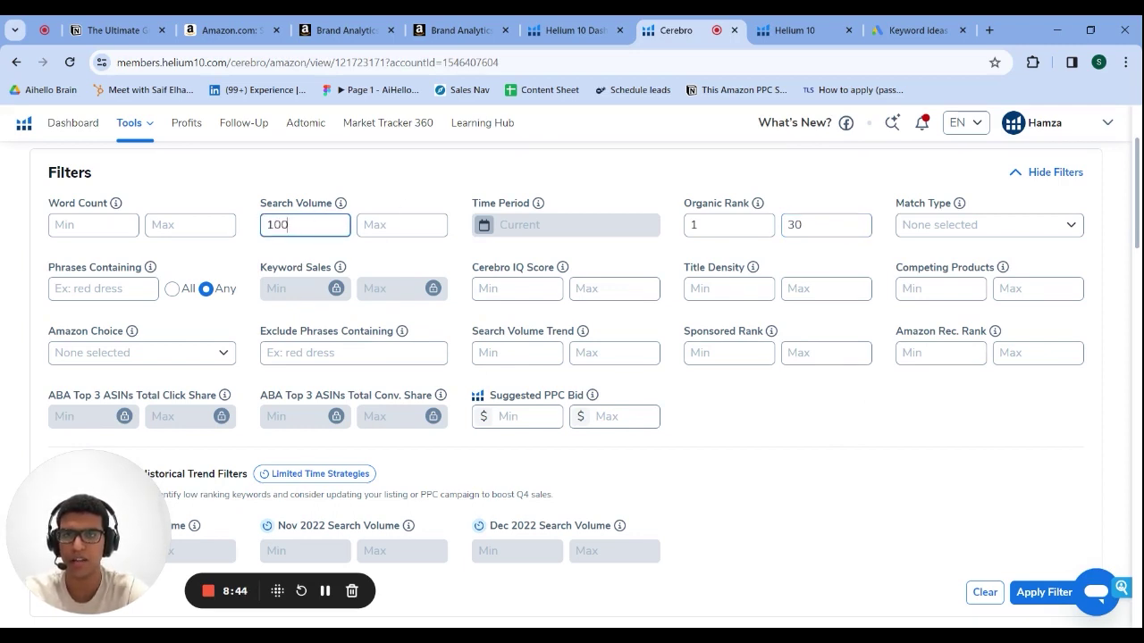
key(Tab)
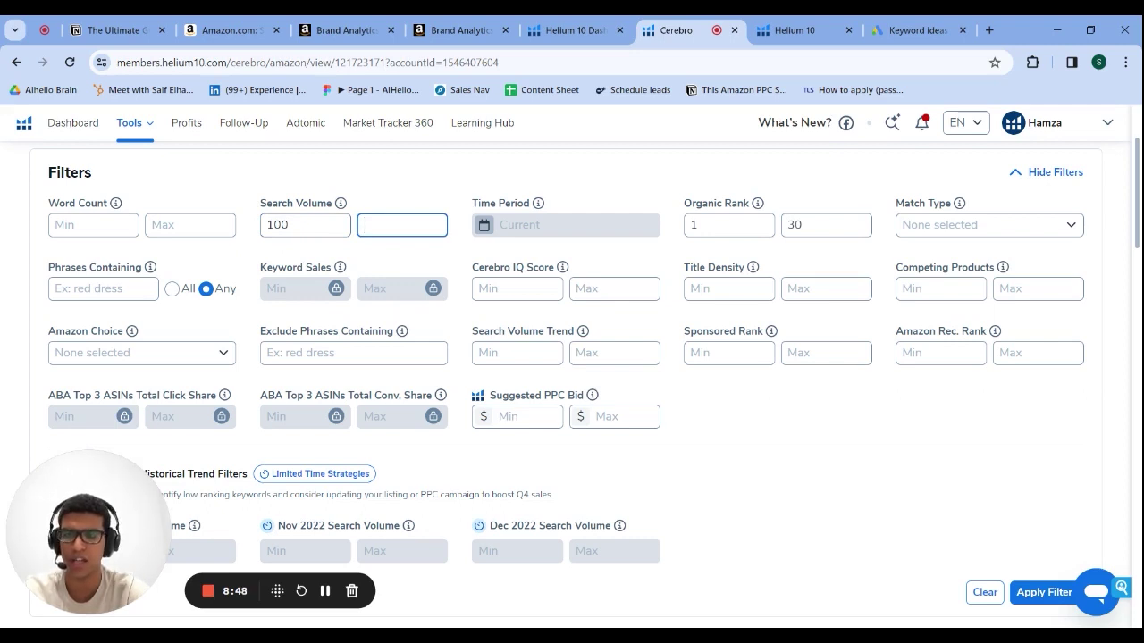
click(287, 224)
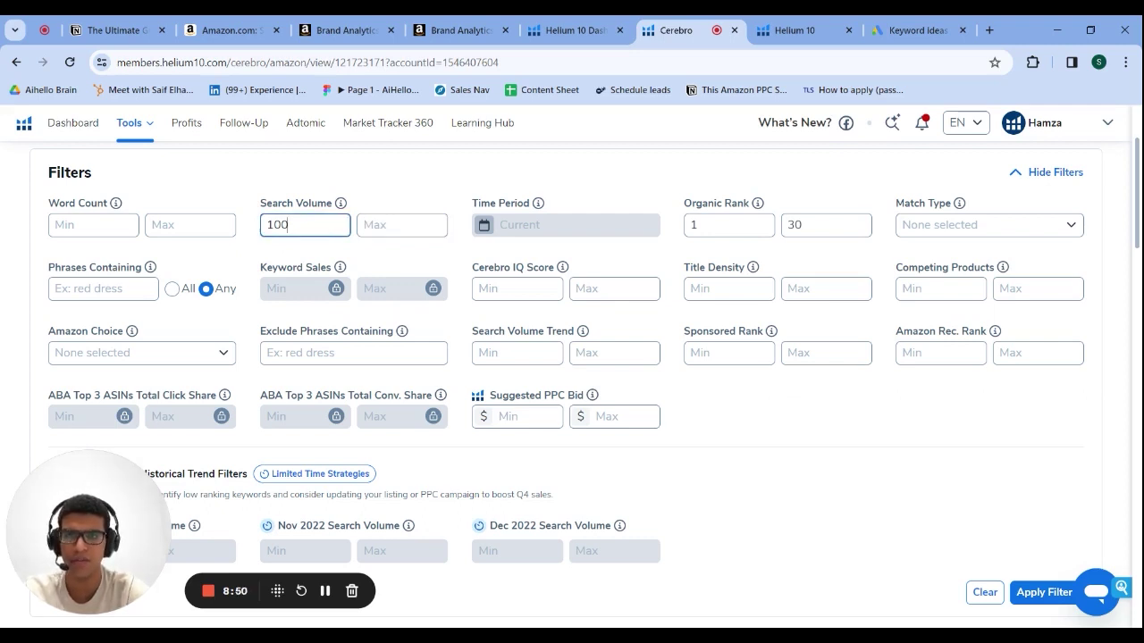
Review the filter settings and examine the competitor's keyword phrases in the results table for ones whose relevance needs checking.
scroll(492, 214, down, 2)
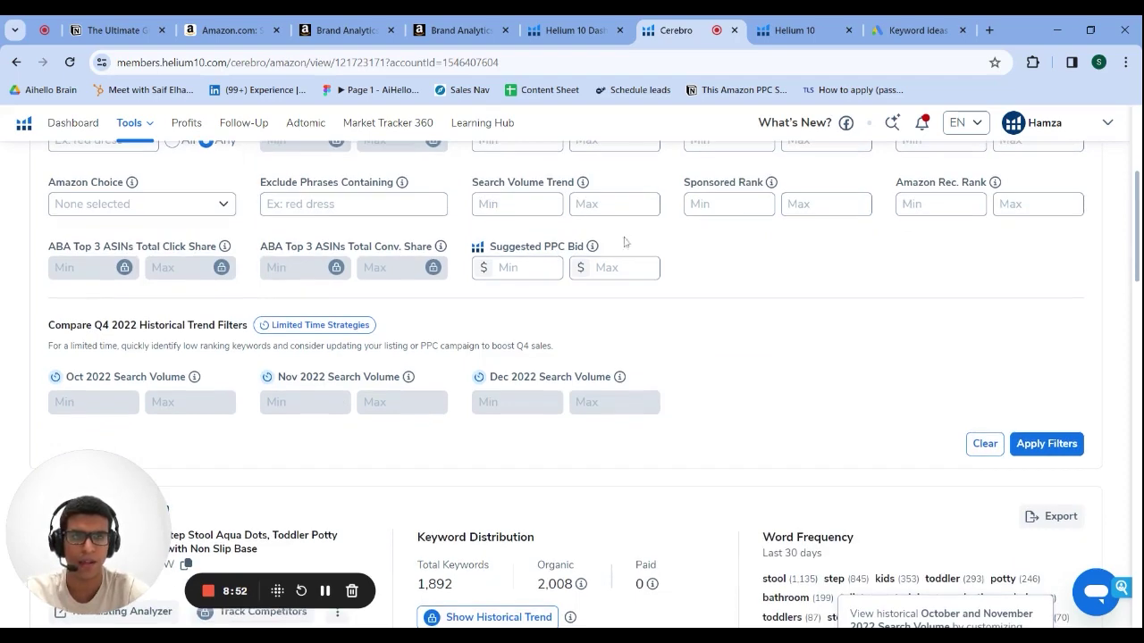
scroll(766, 345, up, 2)
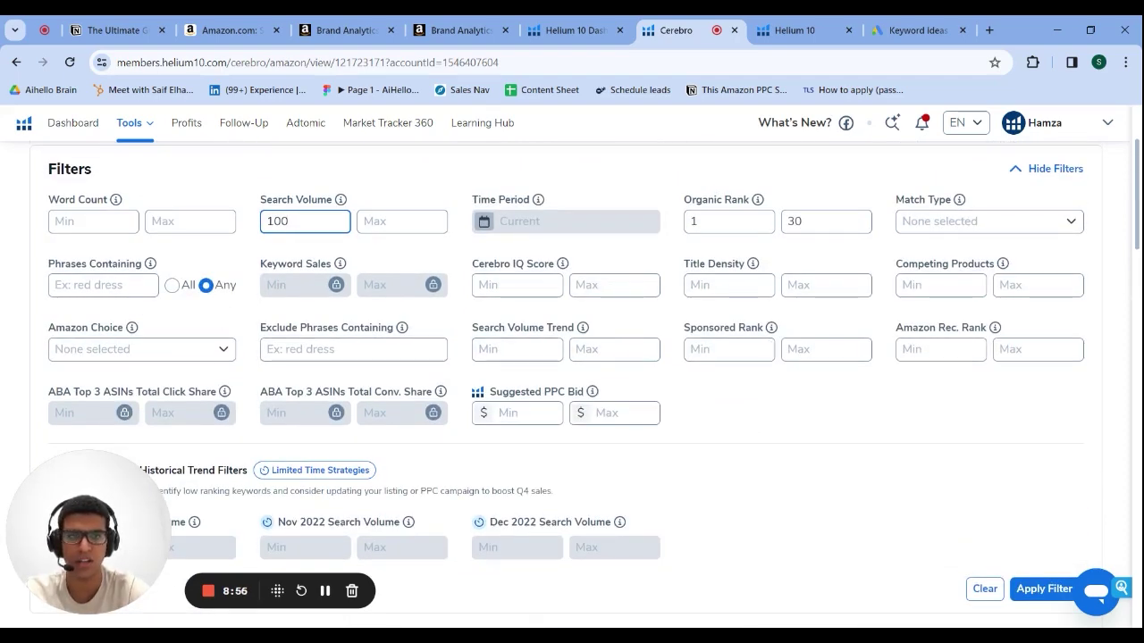
text(0)
scroll(799, 444, down, 3)
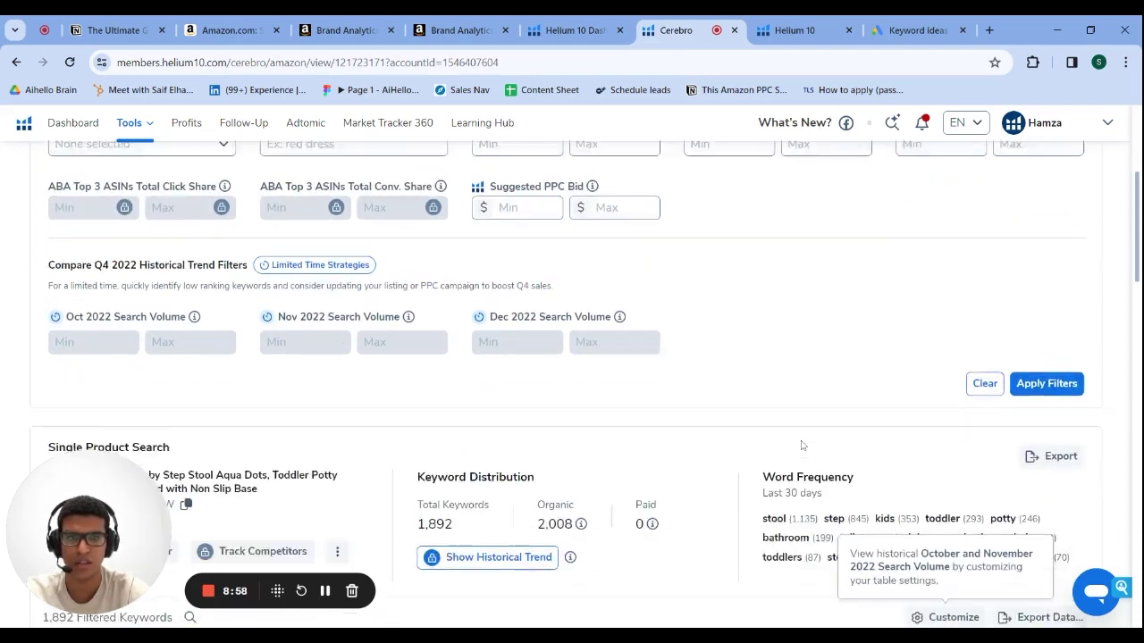
click(1054, 349)
scroll(873, 310, down, 2)
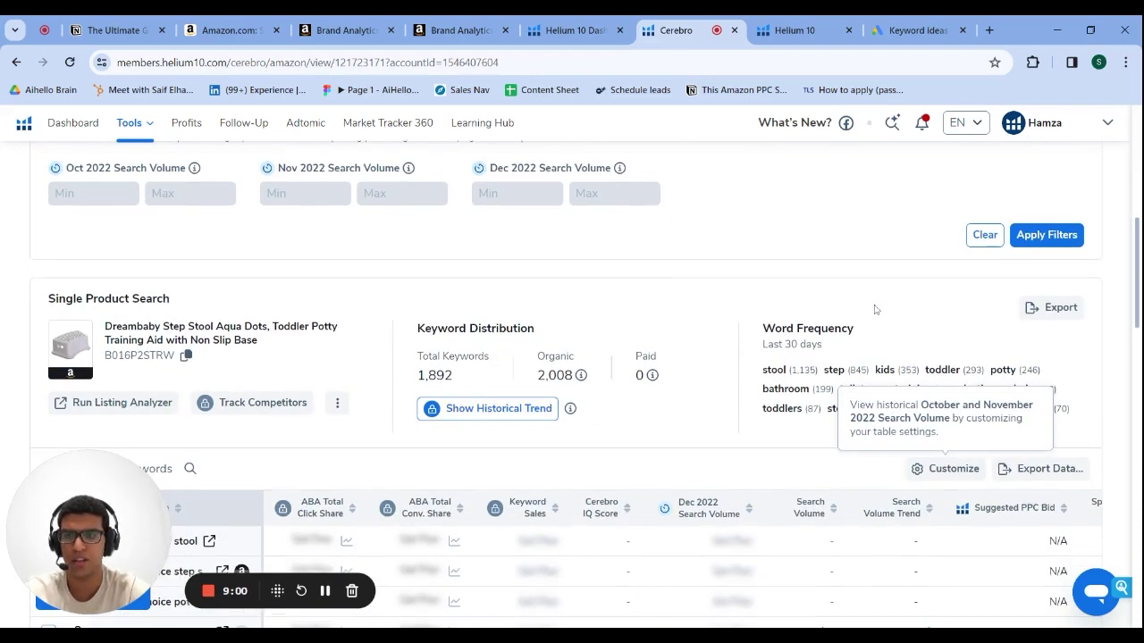
scroll(838, 280, down, 2)
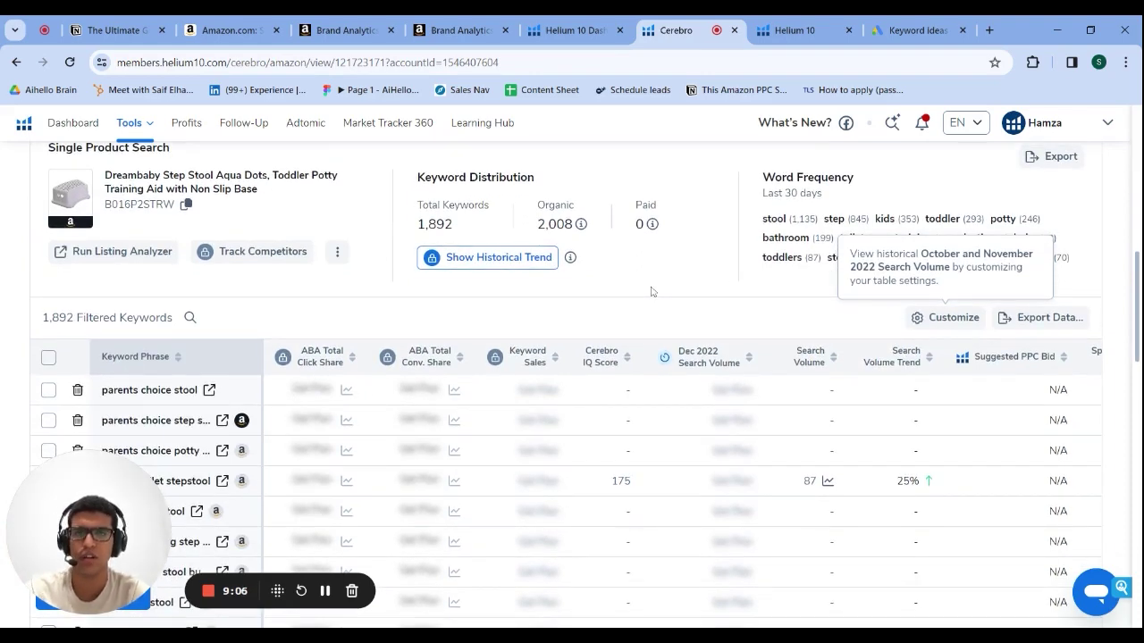
scroll(682, 280, down, 2)
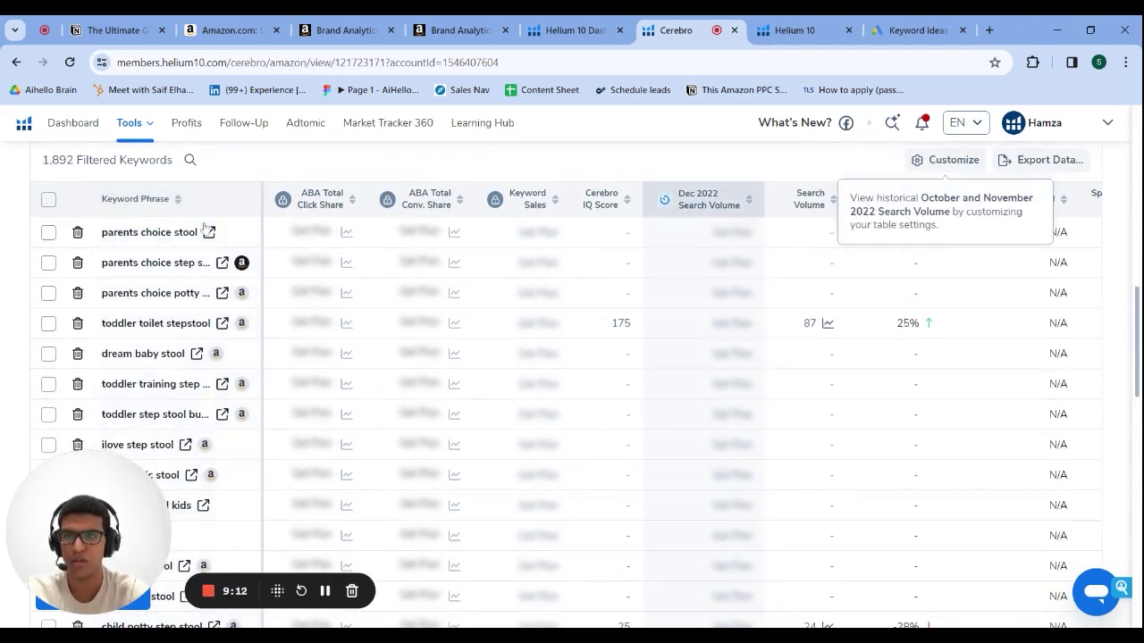
scroll(472, 174, down, 2)
scroll(472, 174, down, 1)
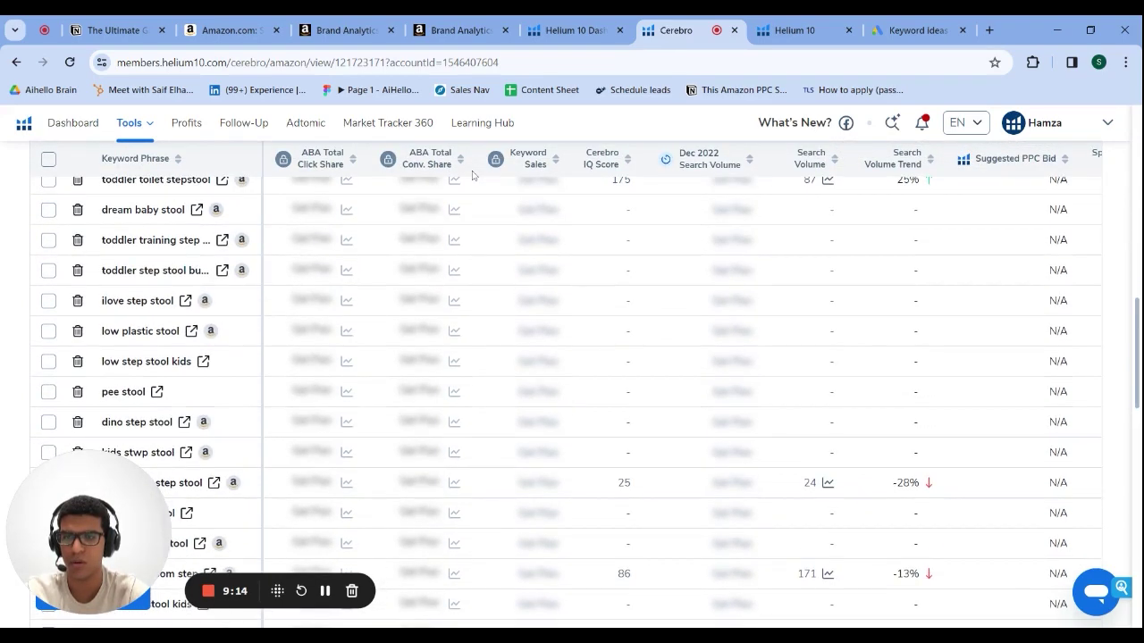
scroll(473, 174, down, 1)
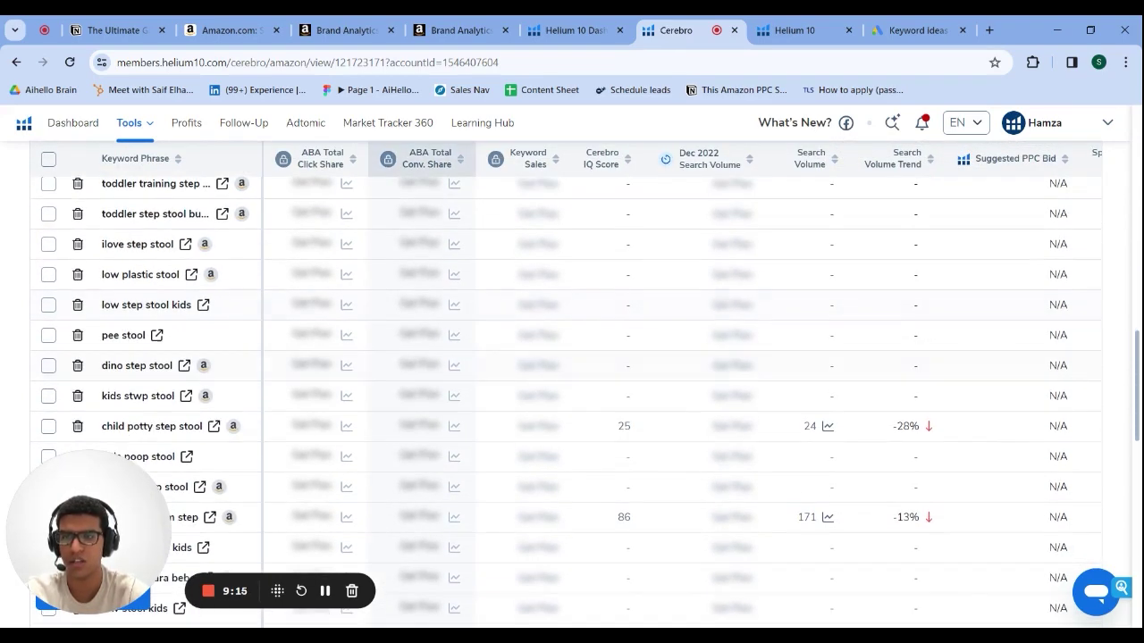
Open the Amazon search results for the keyword "pee stool" and examine the listed products to judge its relevance.
click(157, 336)
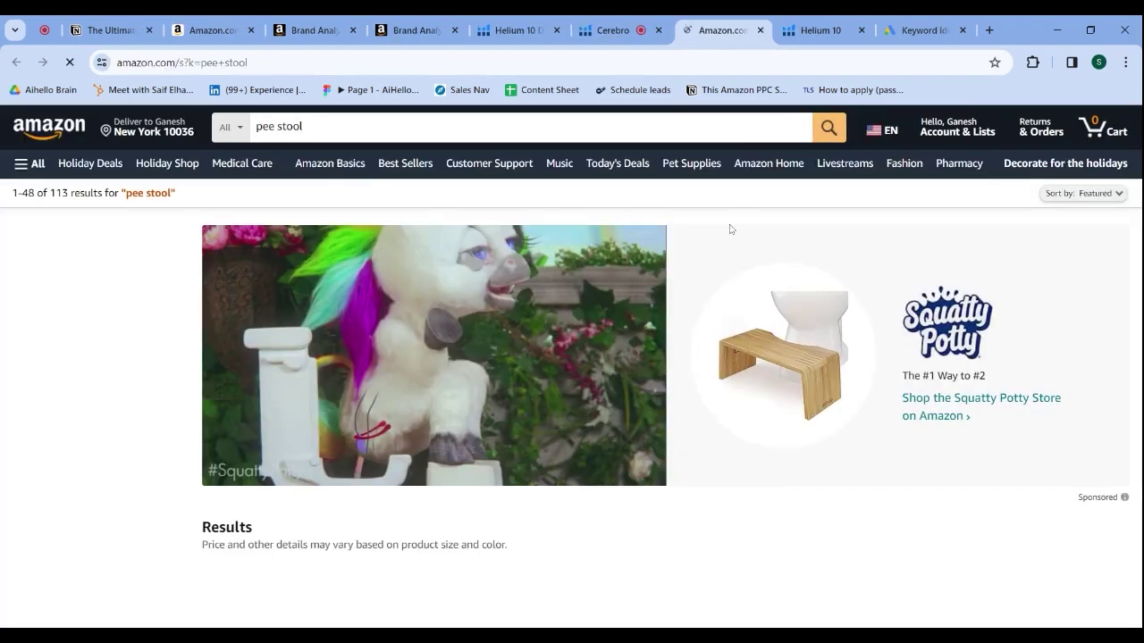
scroll(774, 390, down, 10)
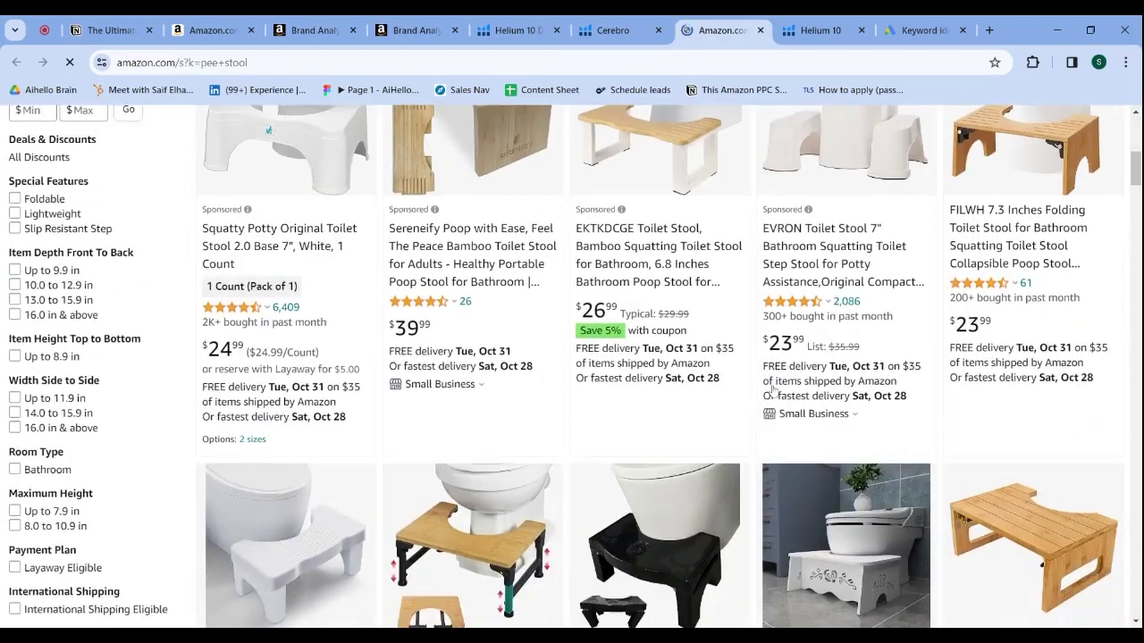
scroll(860, 357, up, 7)
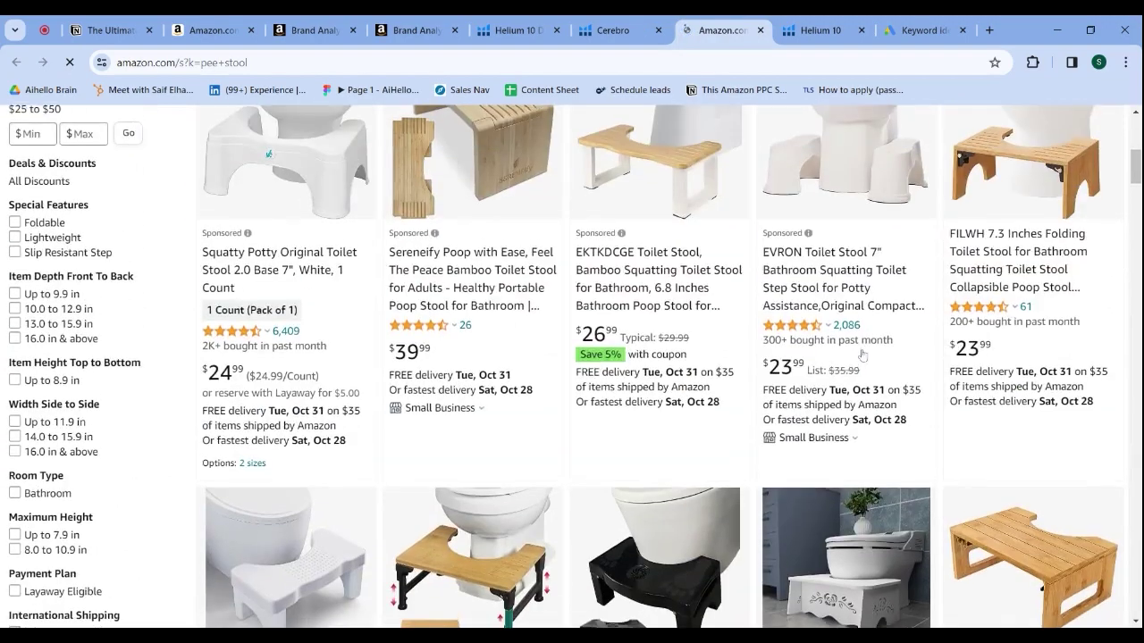
scroll(860, 355, up, 2)
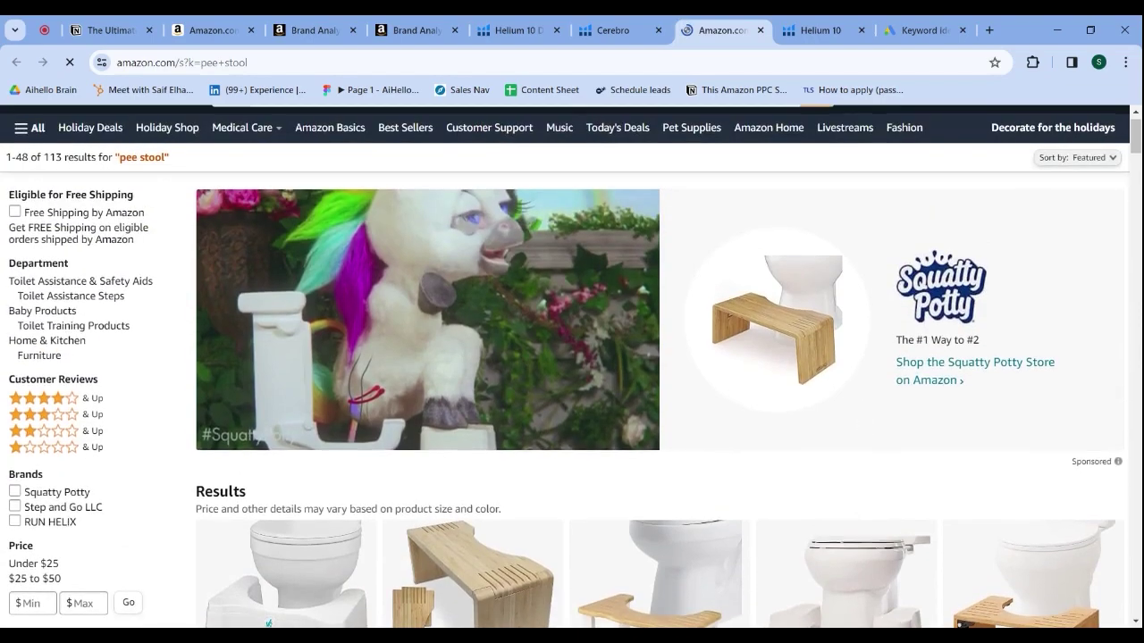
scroll(579, 317, down, 3)
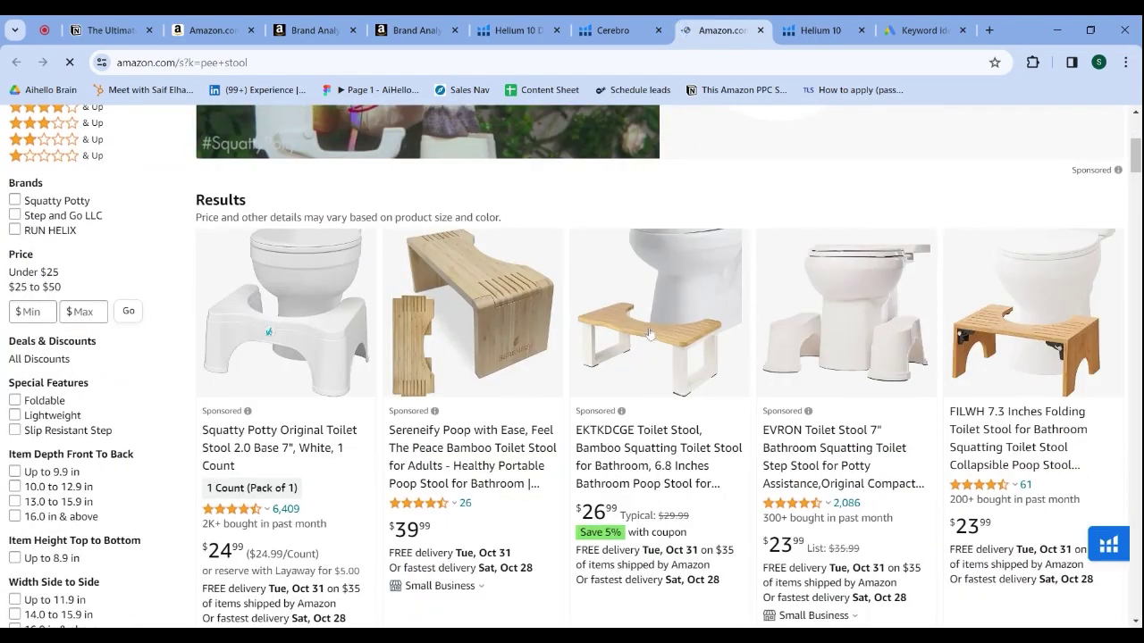
scroll(652, 336, down, 3)
scroll(659, 337, down, 3)
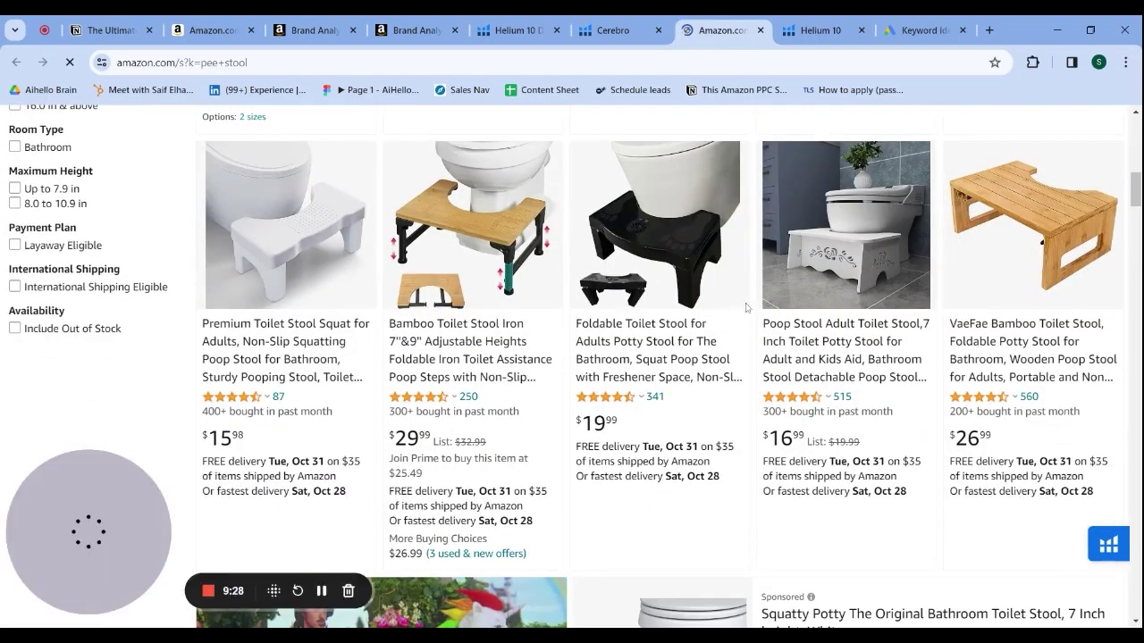
scroll(925, 298, down, 2)
scroll(925, 297, down, 7)
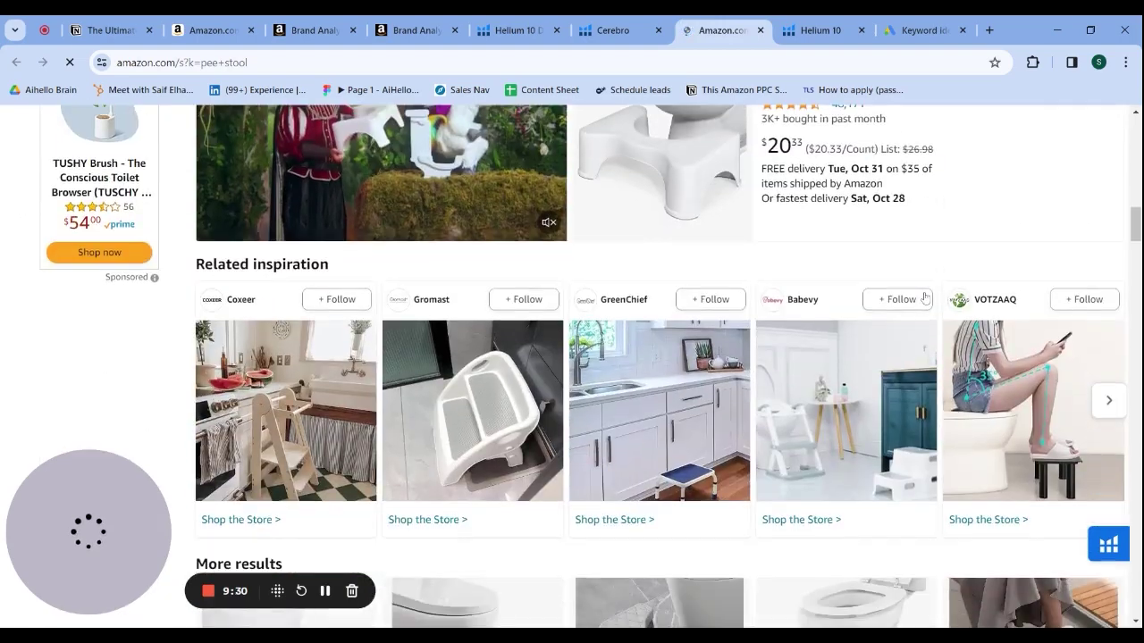
scroll(924, 297, up, 2)
scroll(925, 298, down, 3)
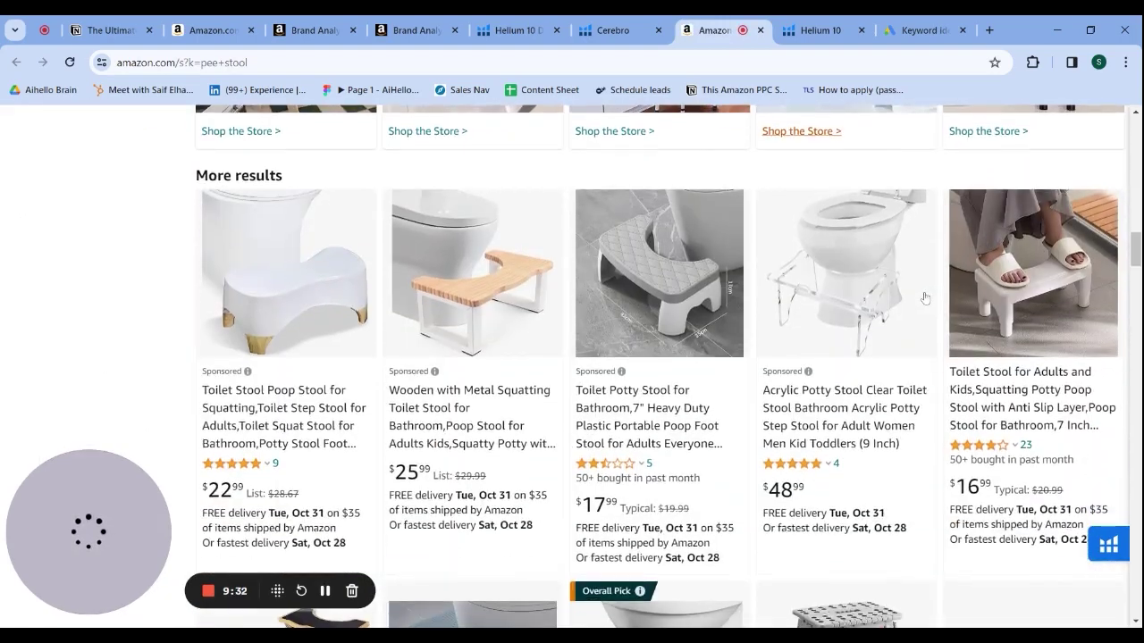
scroll(880, 375, down, 1)
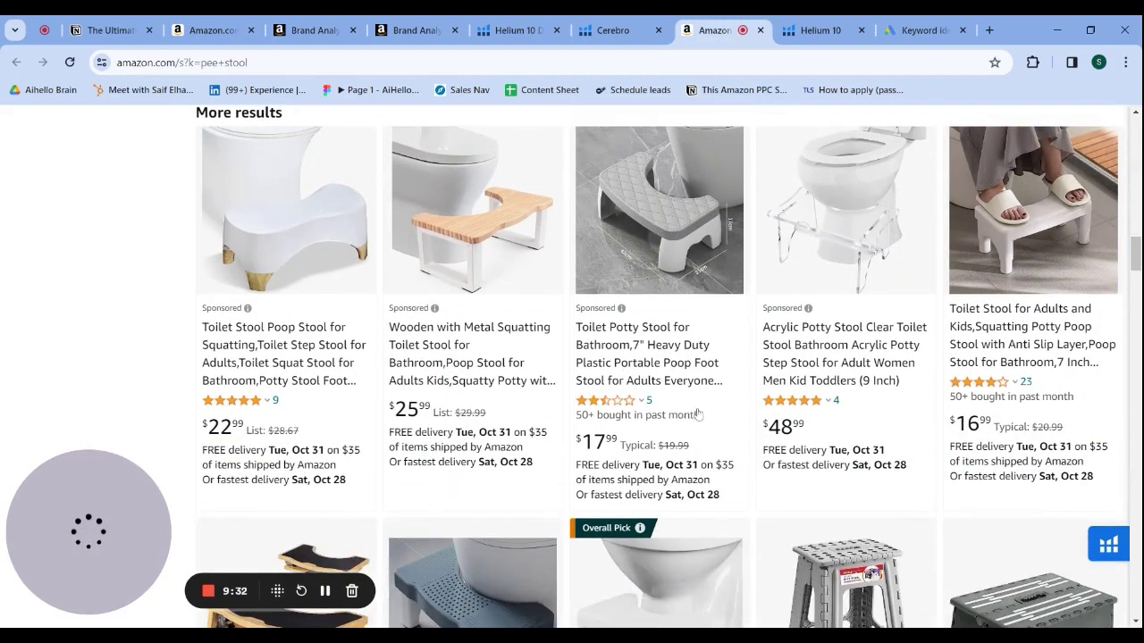
scroll(649, 390, down, 1)
scroll(650, 390, down, 2)
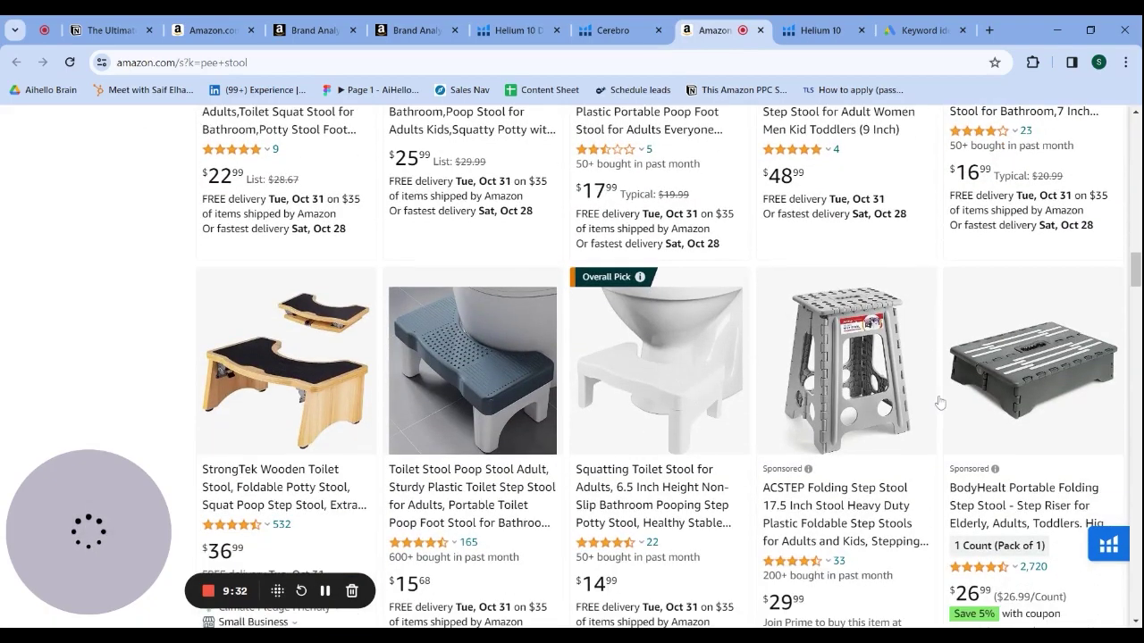
scroll(940, 402, down, 1)
scroll(940, 402, down, 4)
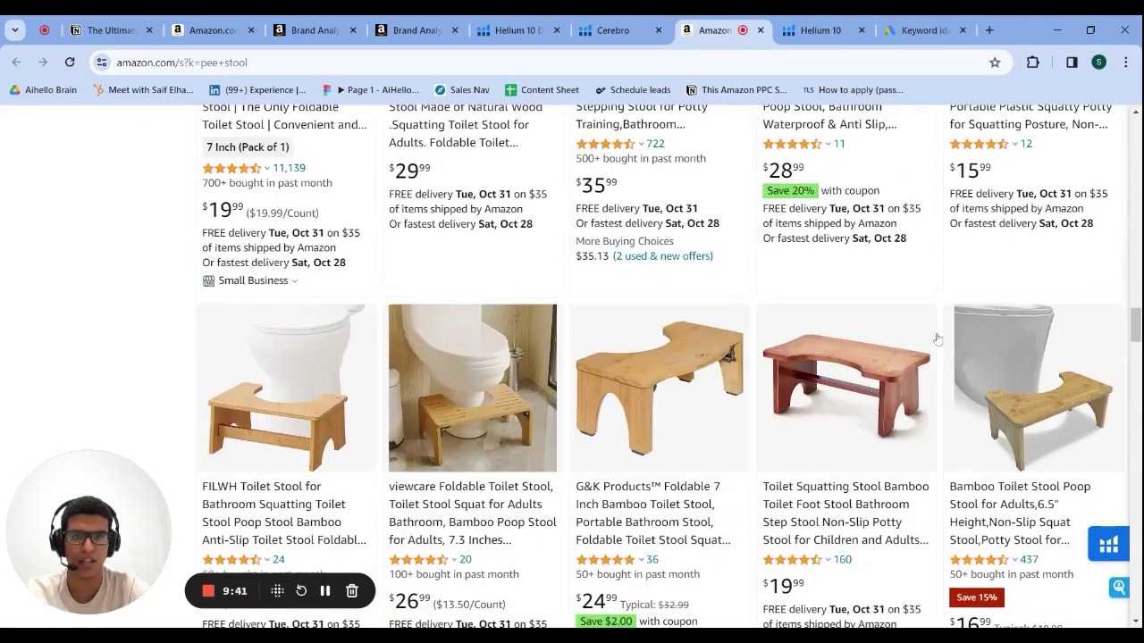
scroll(934, 340, down, 3)
scroll(937, 339, down, 4)
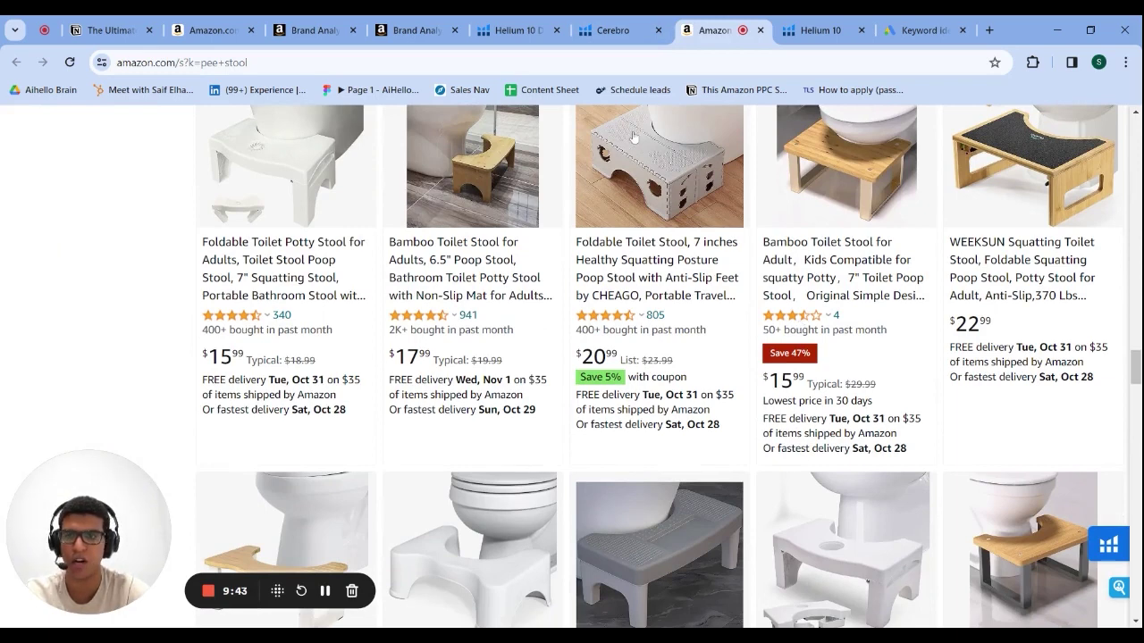
Return to the Cerebro keyword list and examine the remaining phrases on page 38 for relevance and search volume.
click(616, 26)
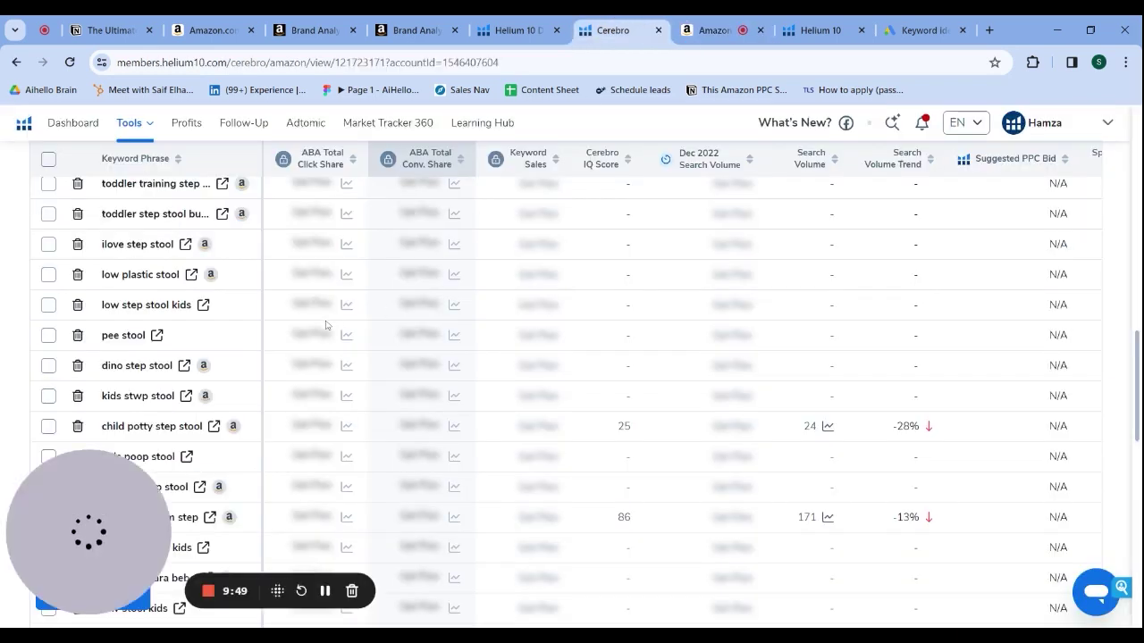
scroll(327, 325, down, 1)
scroll(297, 402, down, 2)
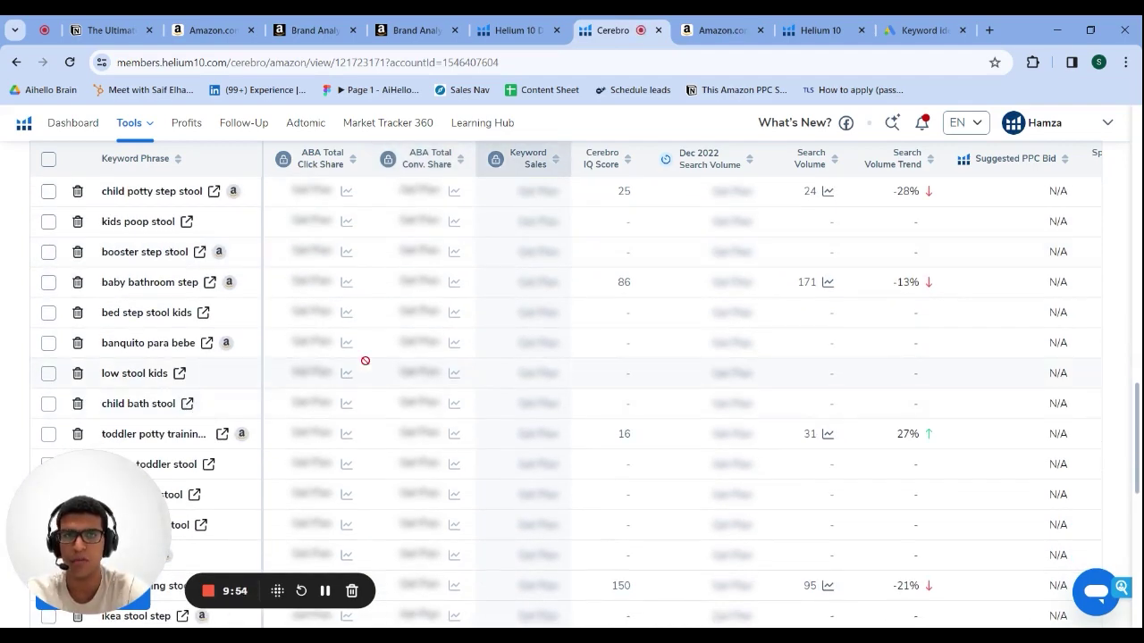
scroll(416, 334, down, 5)
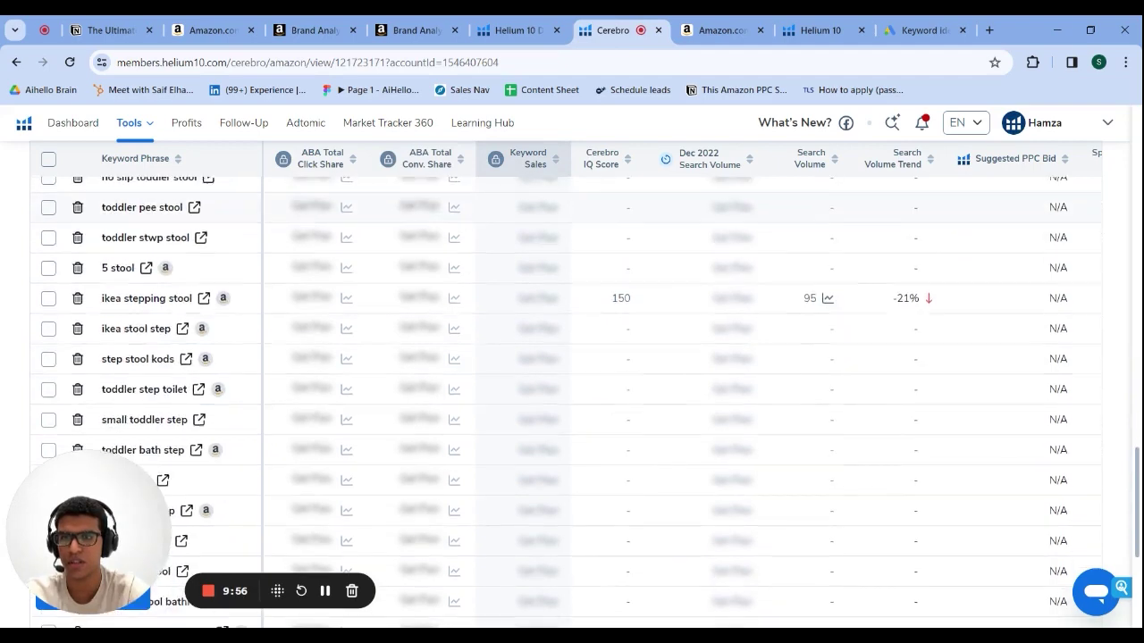
scroll(416, 334, up, 2)
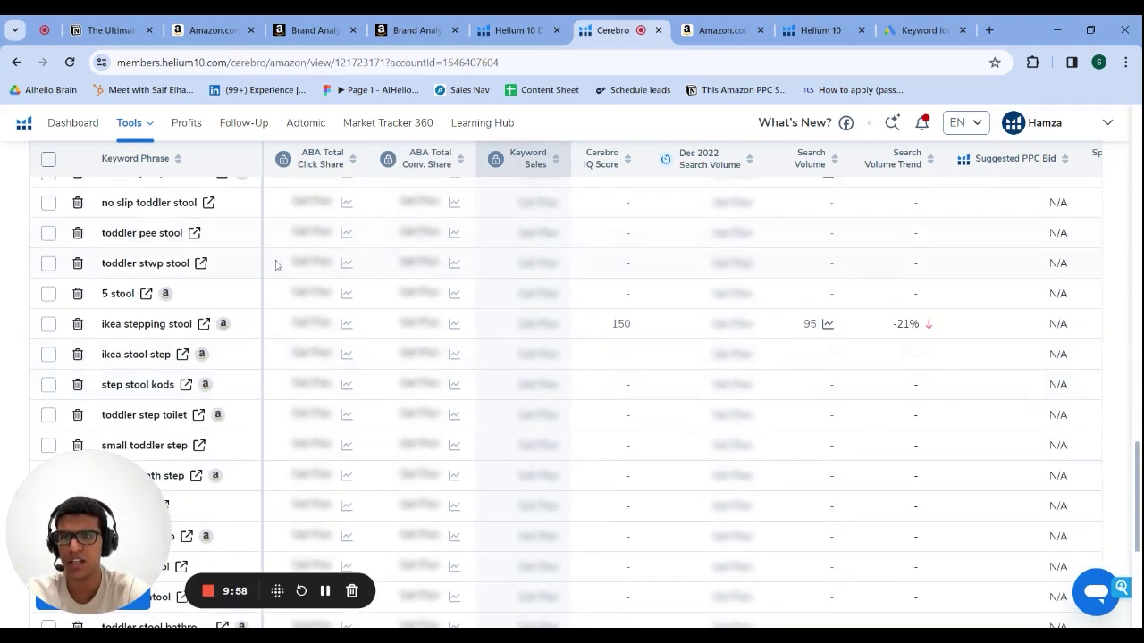
scroll(275, 264, up, 3)
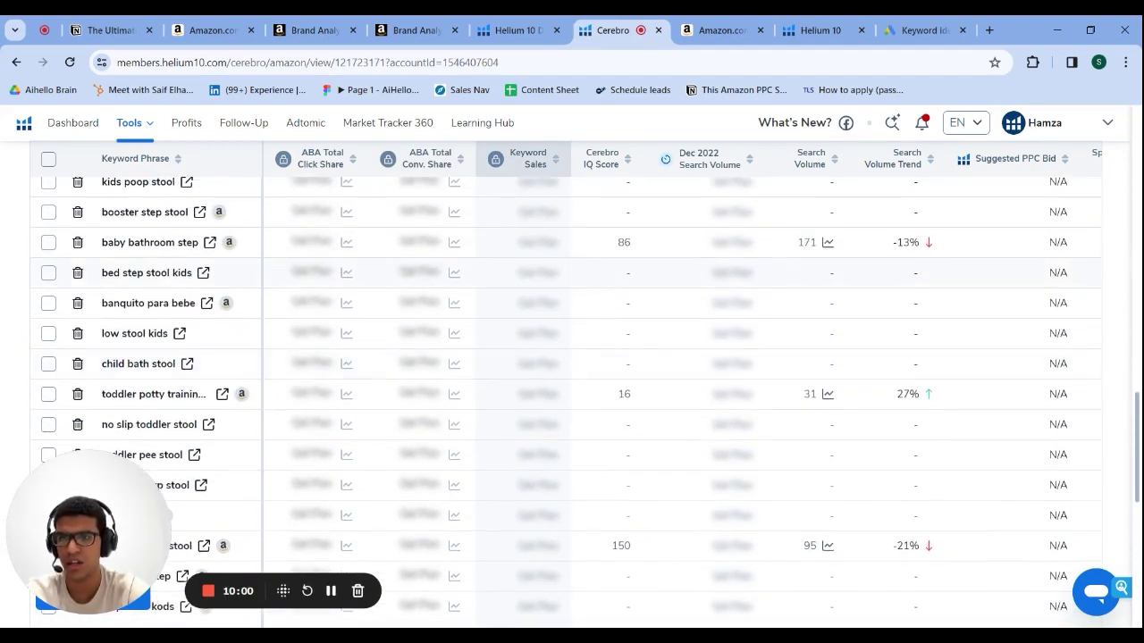
scroll(272, 293, down, 3)
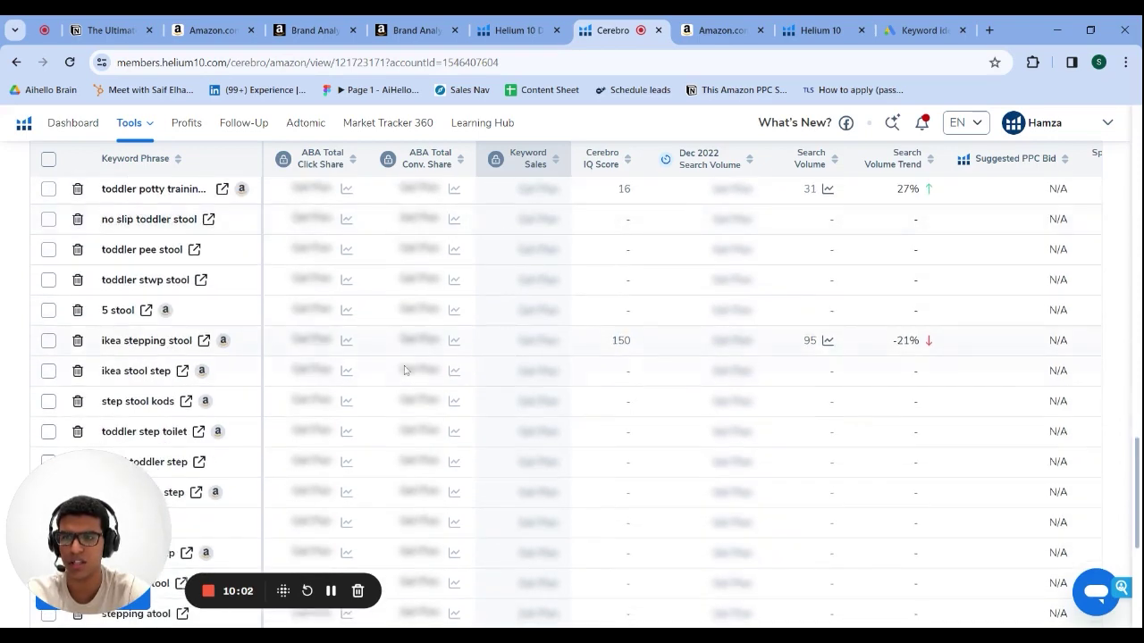
scroll(246, 385, down, 4)
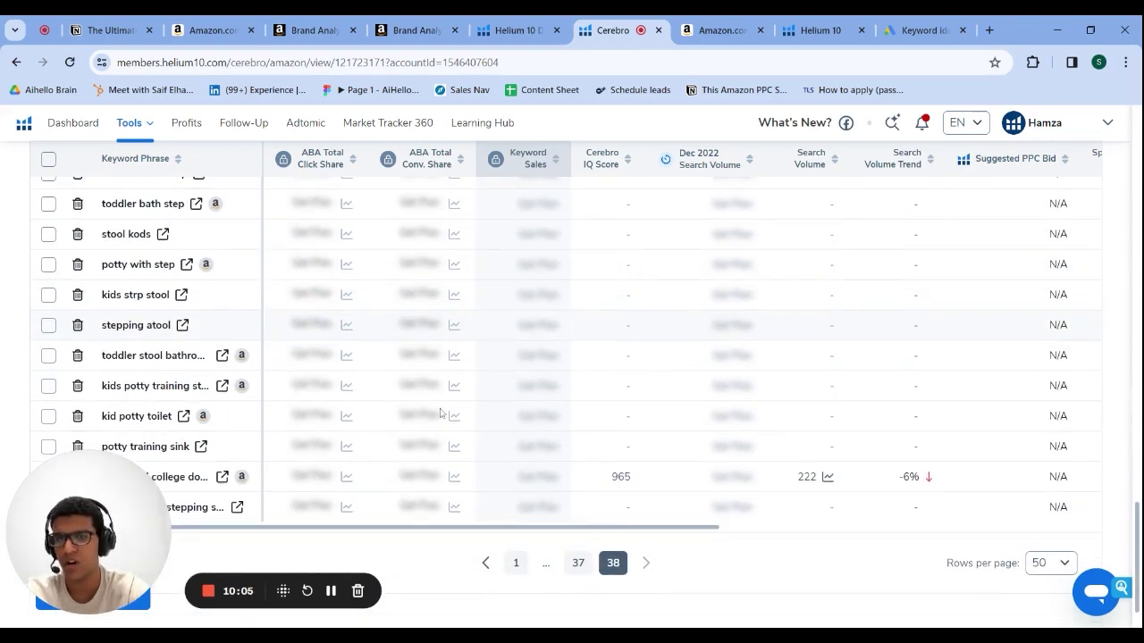
scroll(439, 412, down, 1)
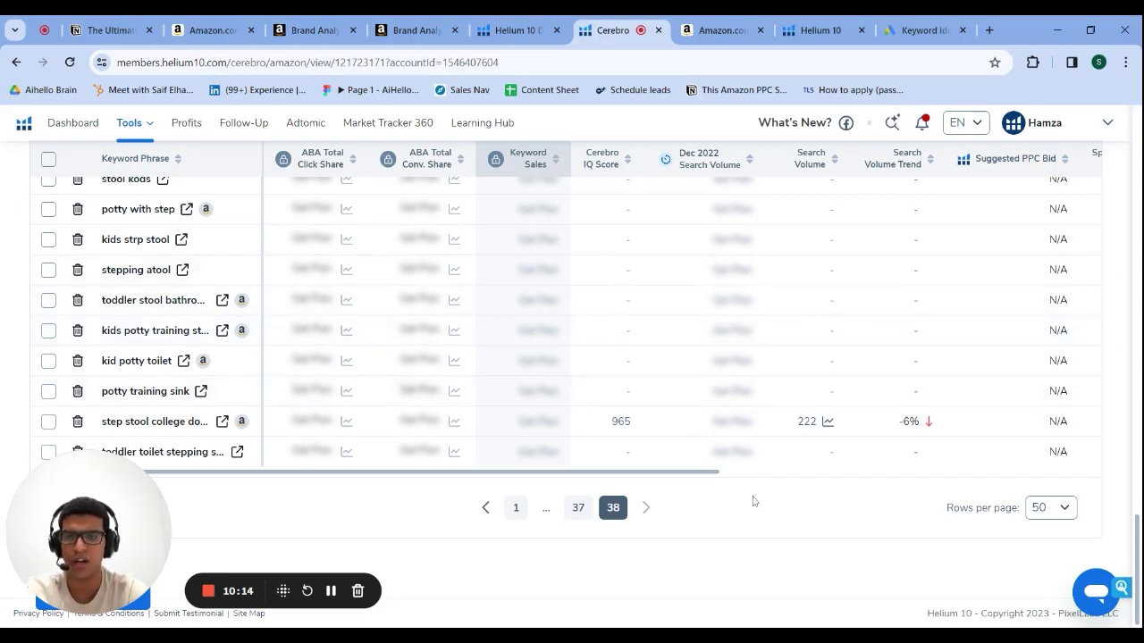
Go back to the Cerebro filters, read the explanation of Search Volume and review the entered criteria.
scroll(752, 501, up, 15)
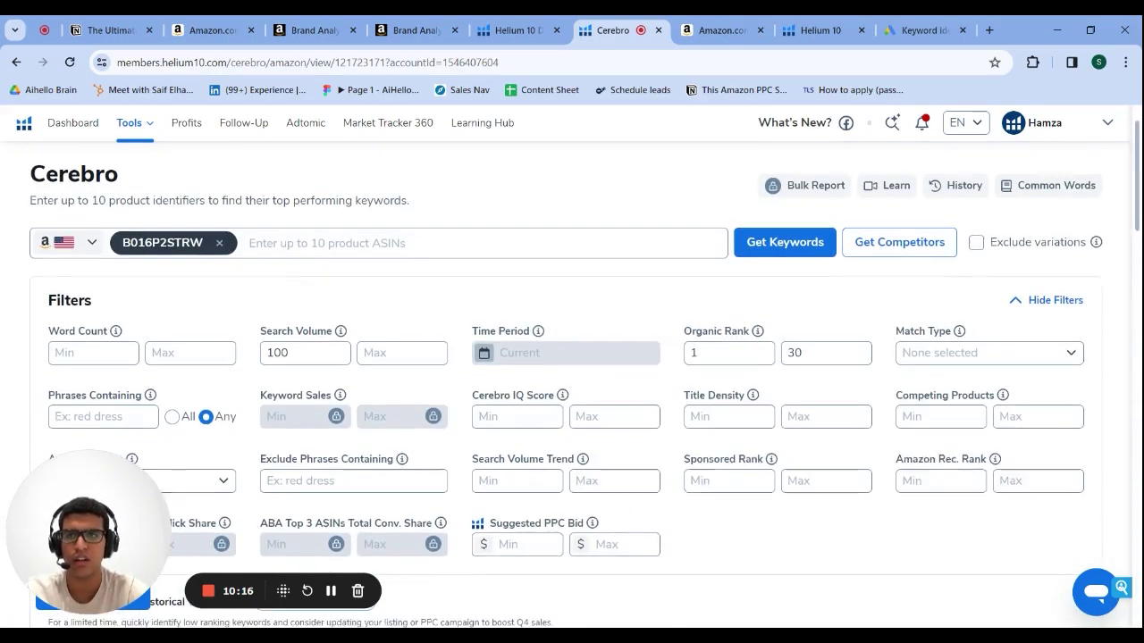
scroll(752, 502, up, 2)
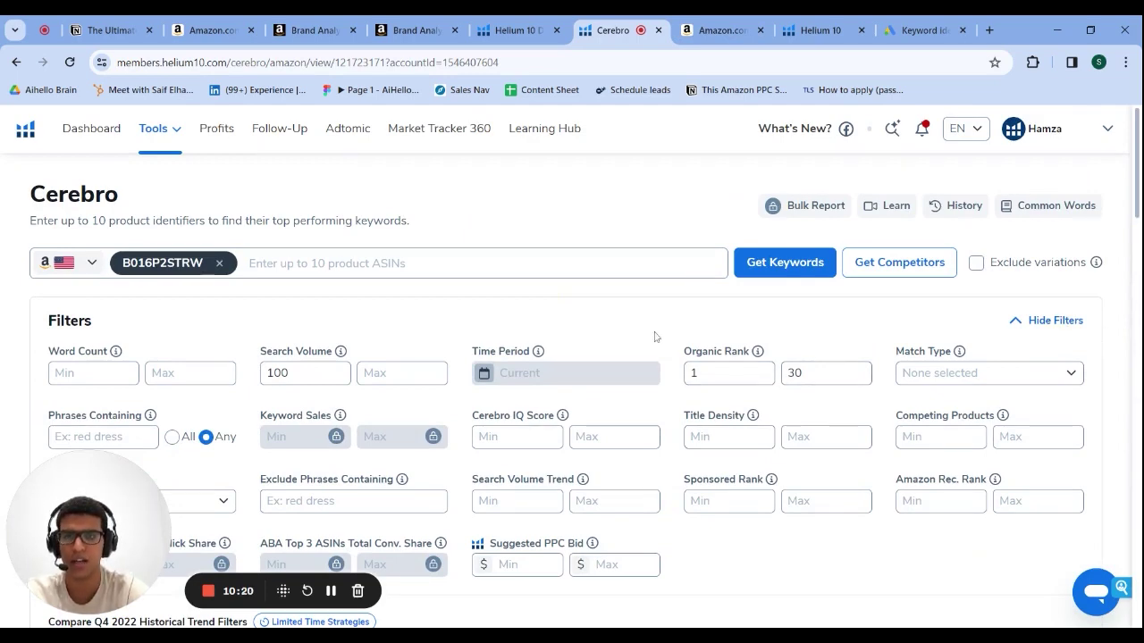
scroll(654, 337, down, 1)
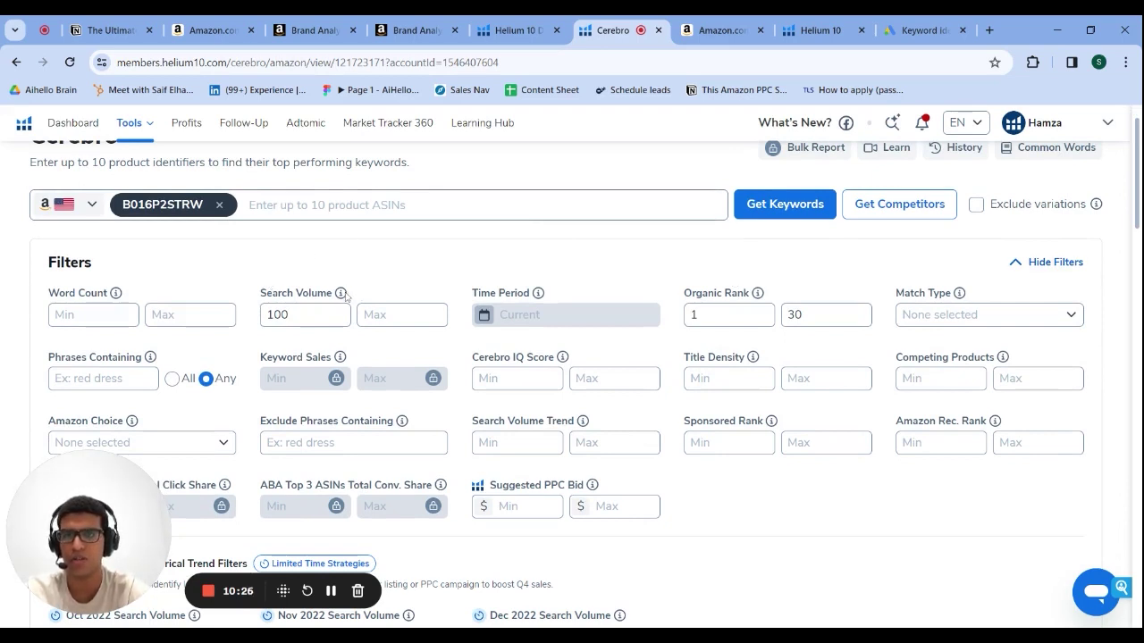
mouse_move(340, 295)
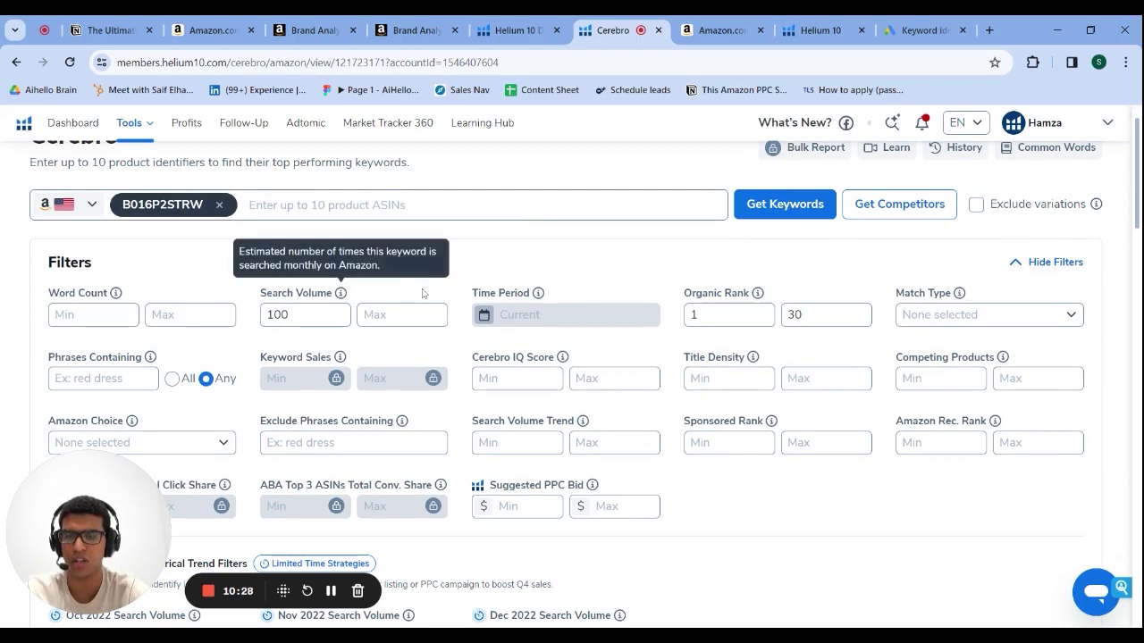
scroll(434, 293, down, 3)
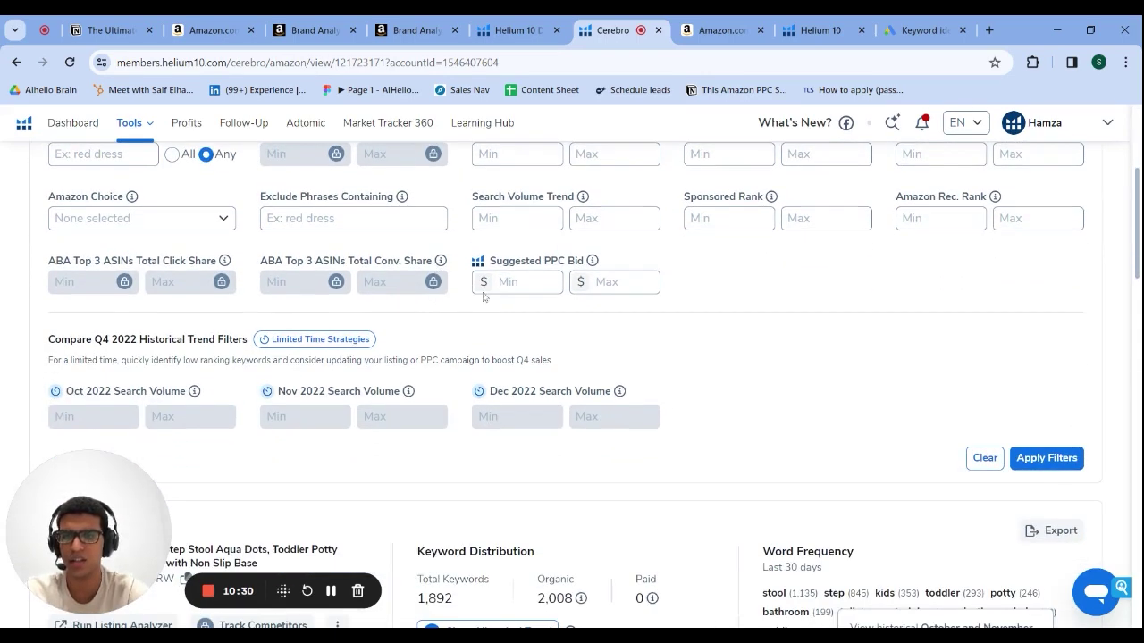
scroll(630, 328, up, 3)
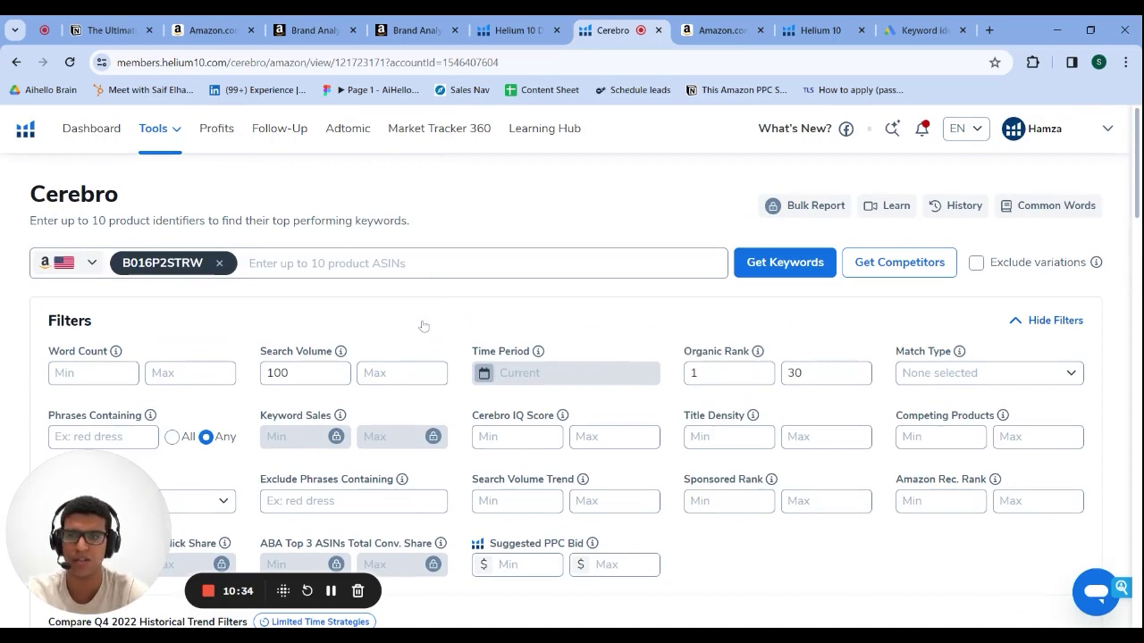
scroll(423, 326, down, 1)
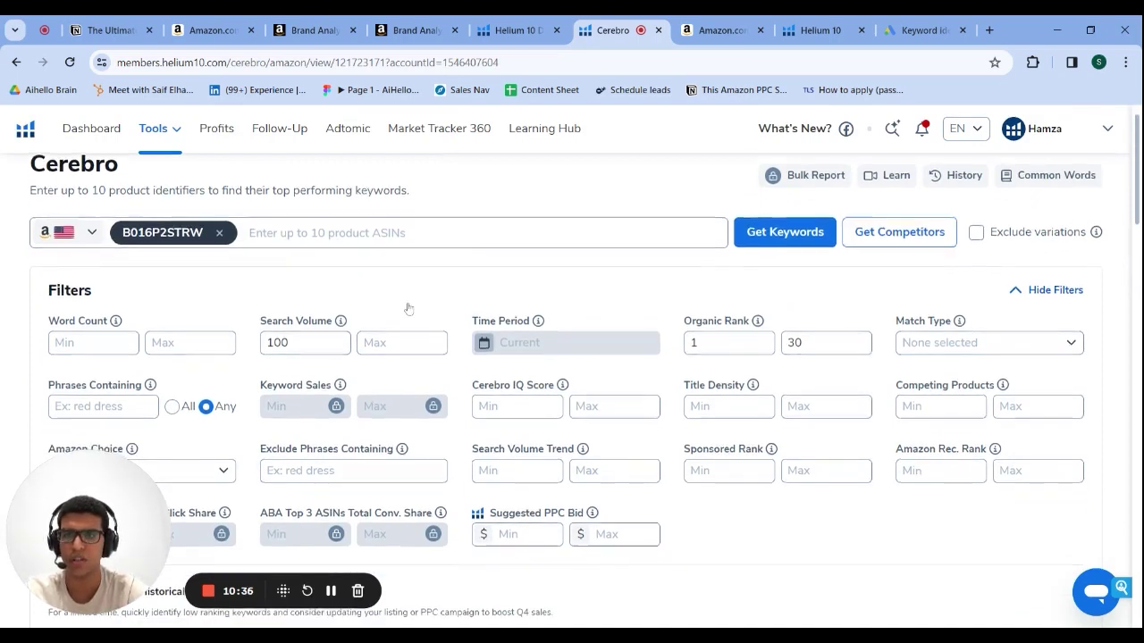
Examine the Cerebro product summary and keyword phrases for ASIN B016P2STRW, and review the entered filter criteria again.
scroll(409, 308, down, 2)
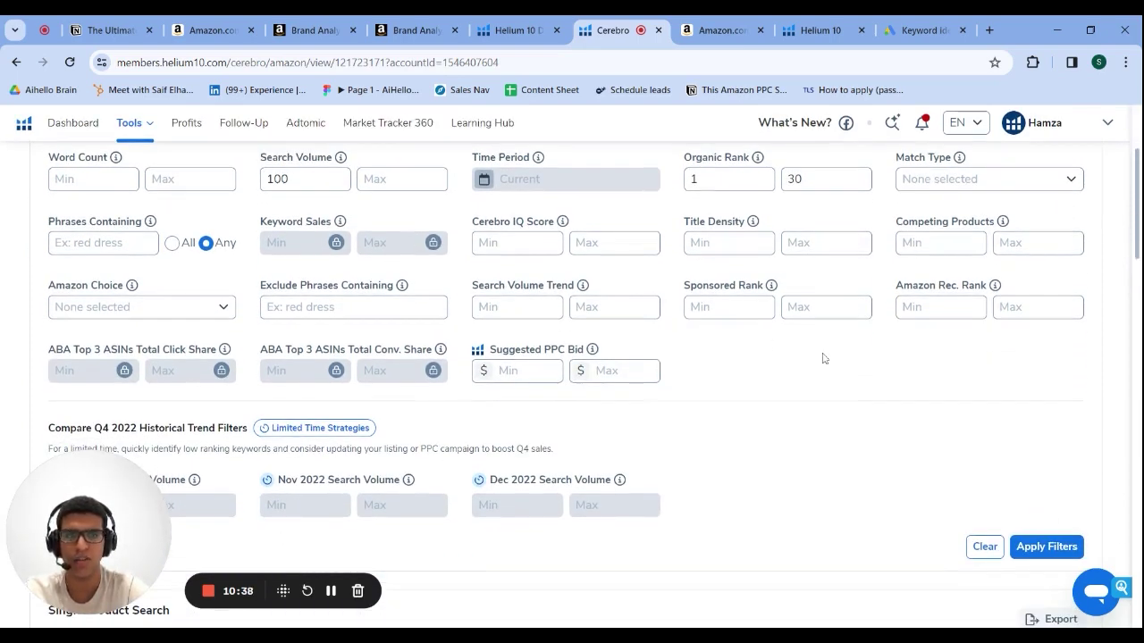
scroll(824, 359, down, 3)
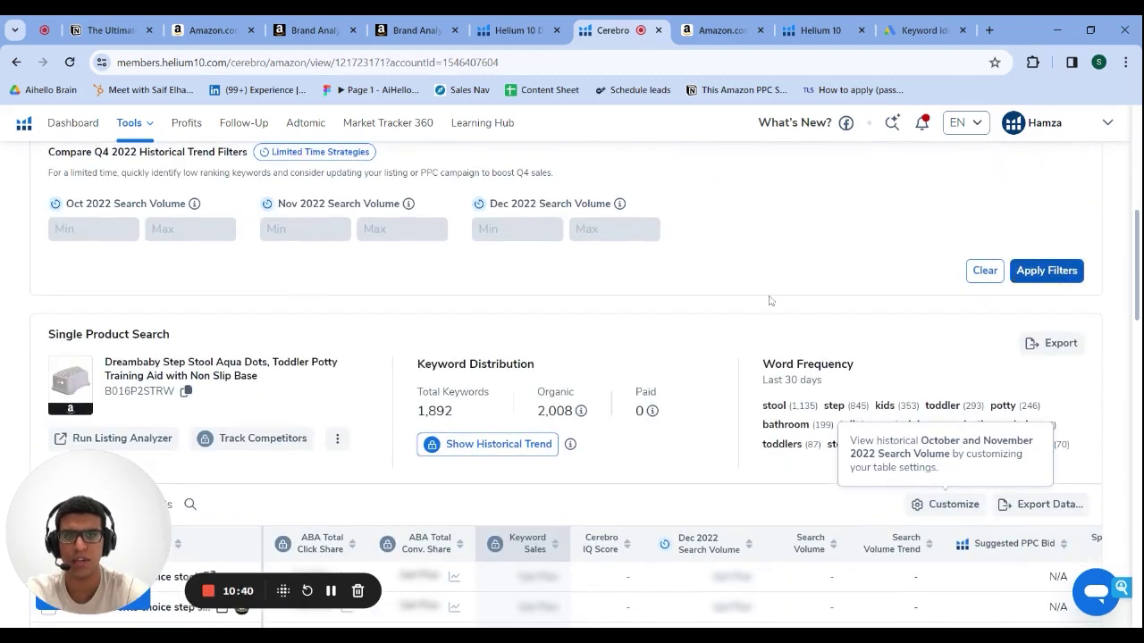
scroll(770, 301, down, 4)
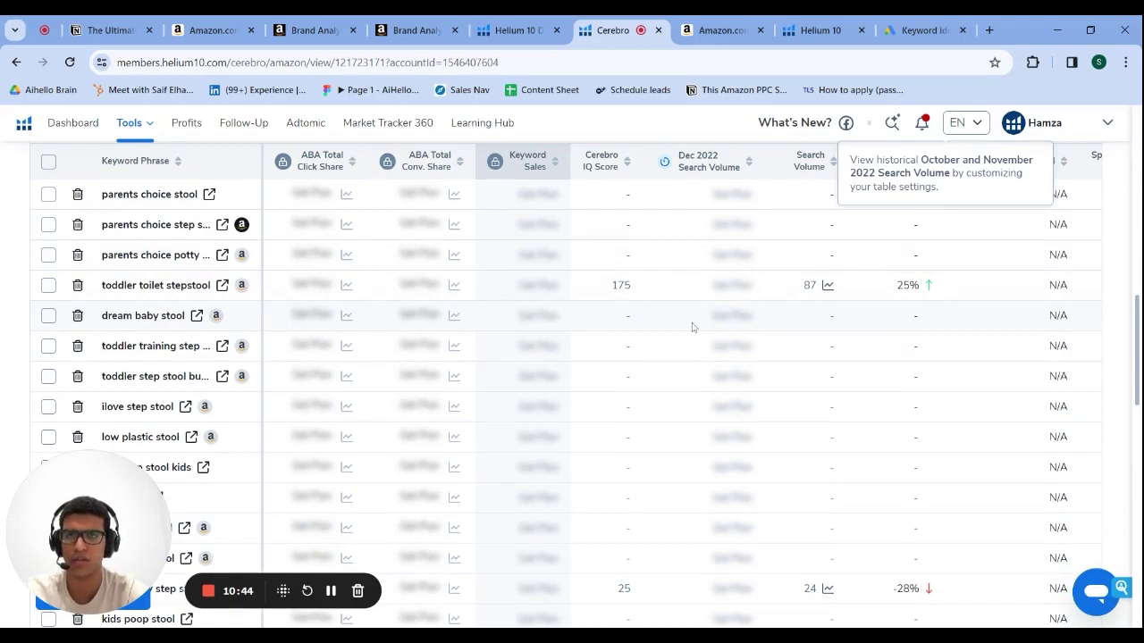
scroll(692, 327, up, 8)
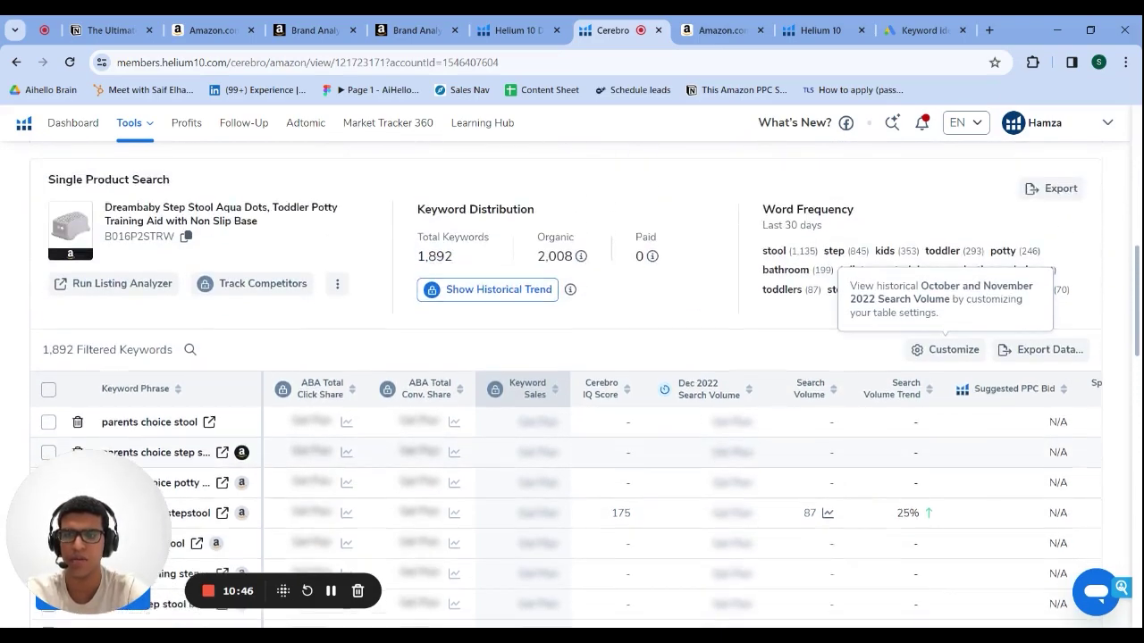
scroll(567, 384, up, 1)
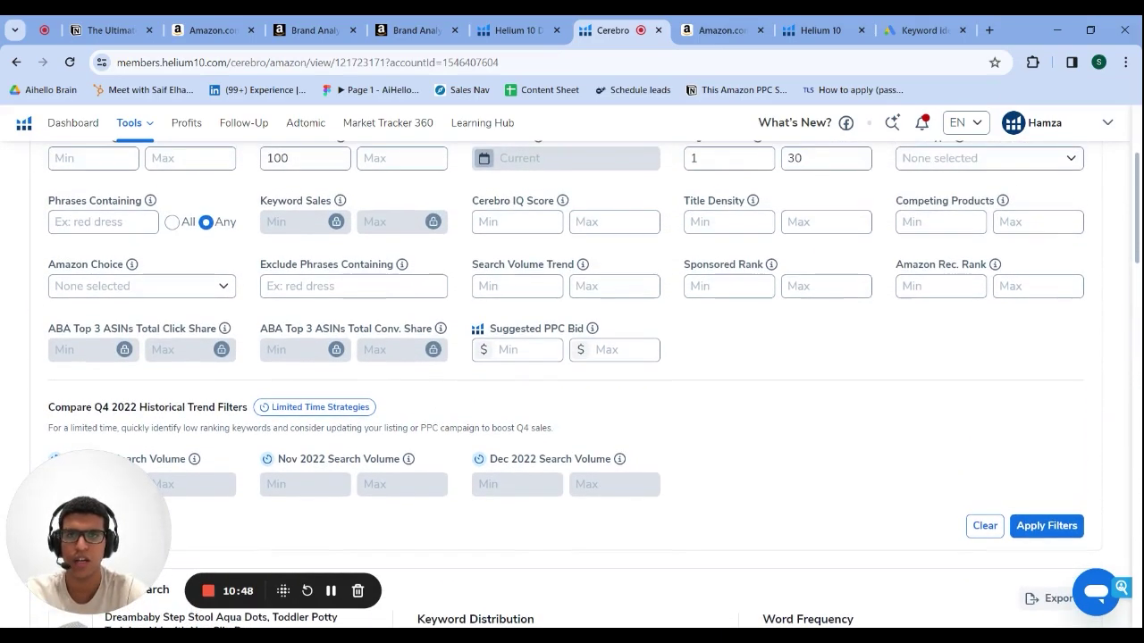
scroll(616, 286, up, 3)
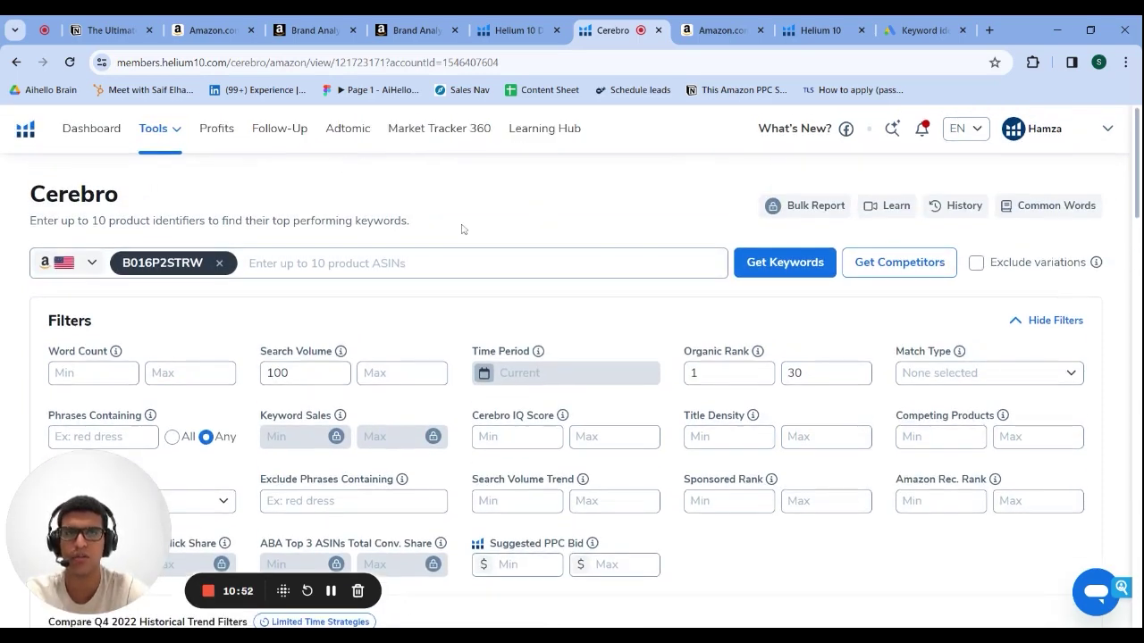
Switch to the keyword research guide in Notion and read its Keyword Research Tools section.
click(136, 27)
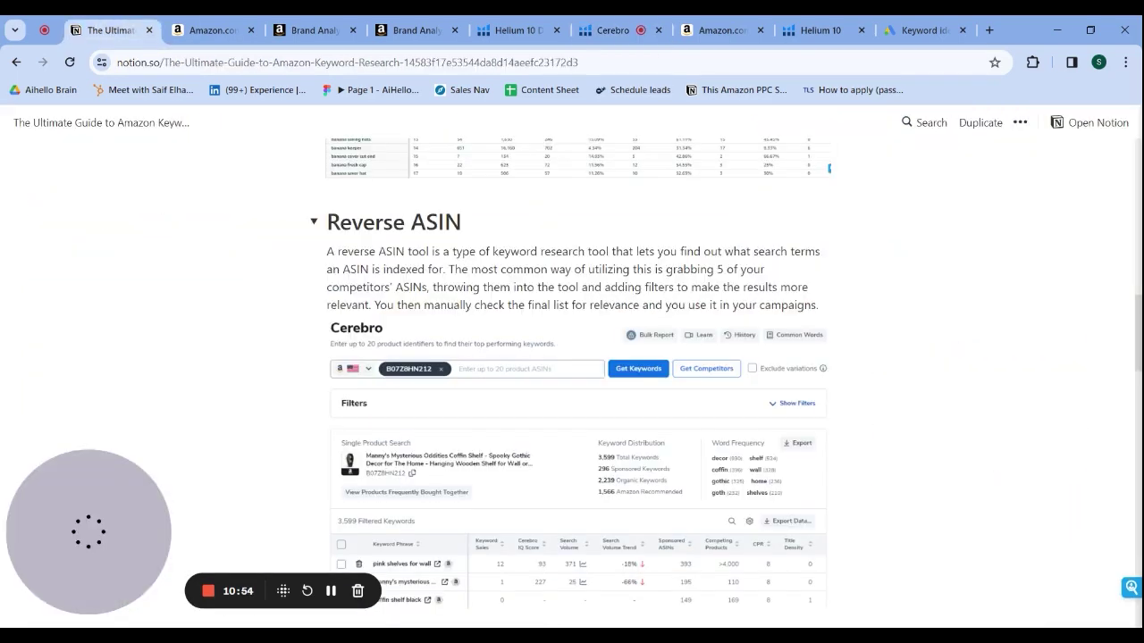
scroll(572, 375, down, 2)
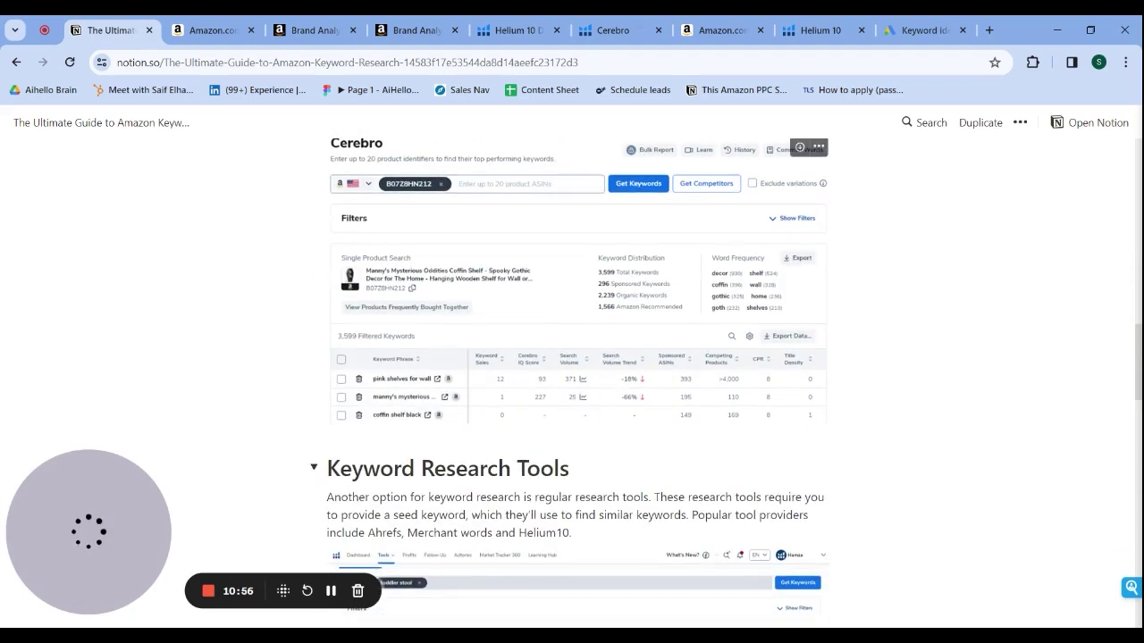
scroll(572, 375, down, 3)
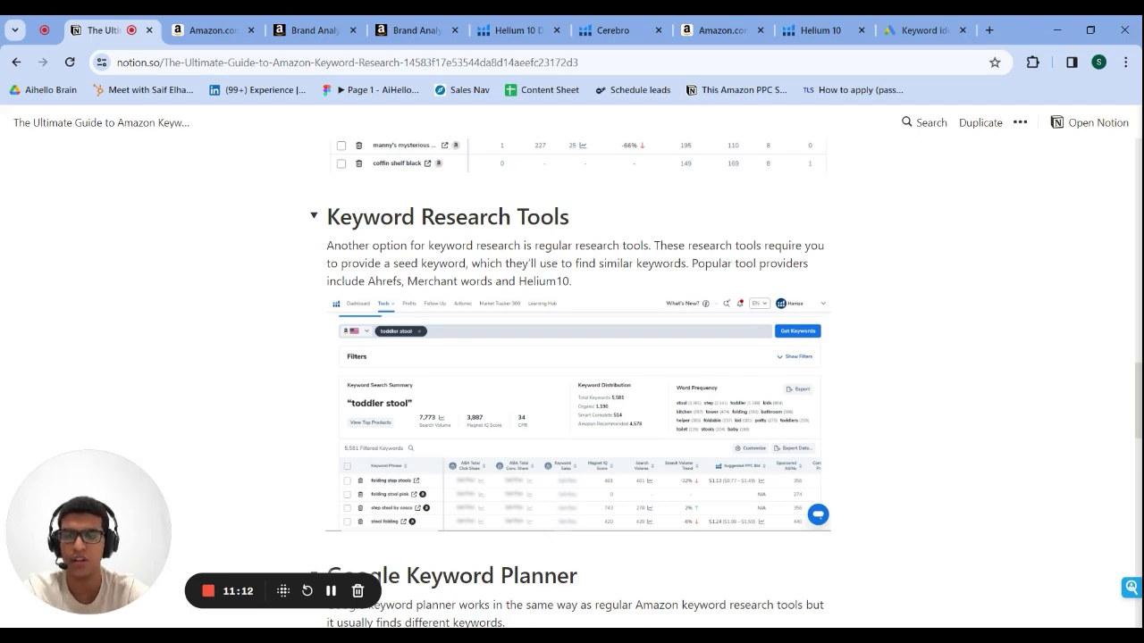
Search Helium 10 Magnet for the seed keyword "toddler stool" and load the previous search from history.
click(815, 33)
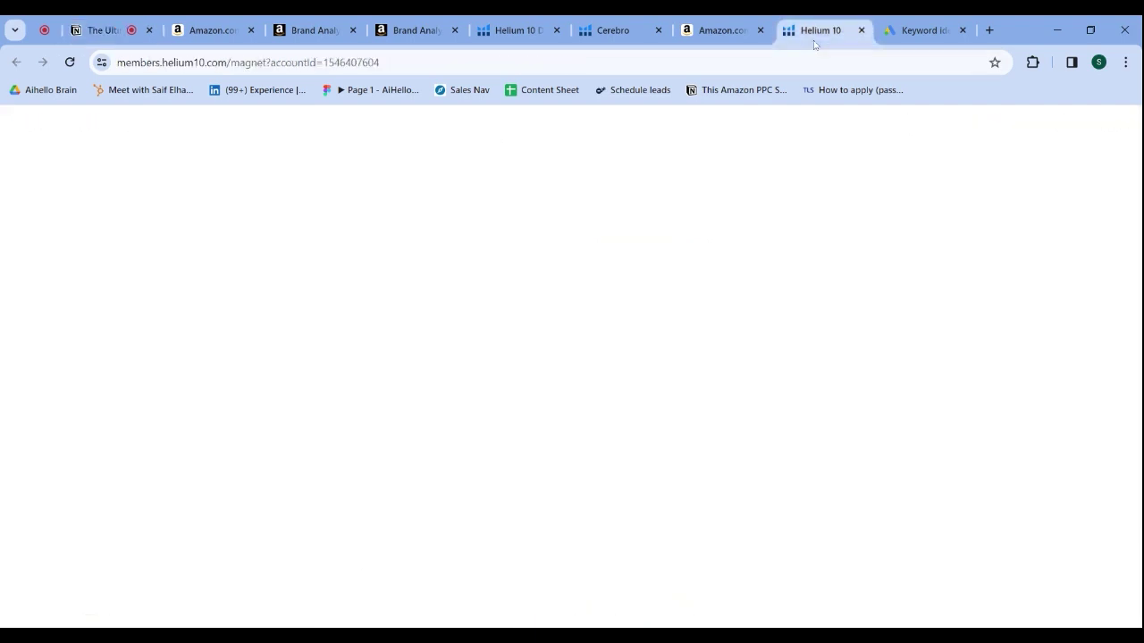
click(357, 296)
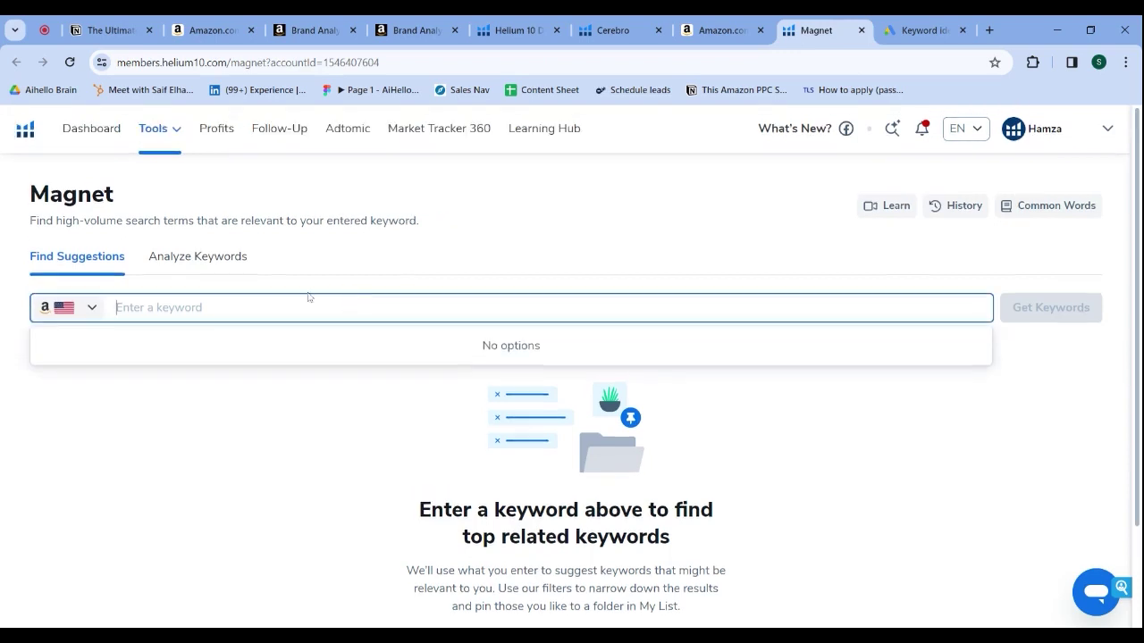
text(toddler stool)
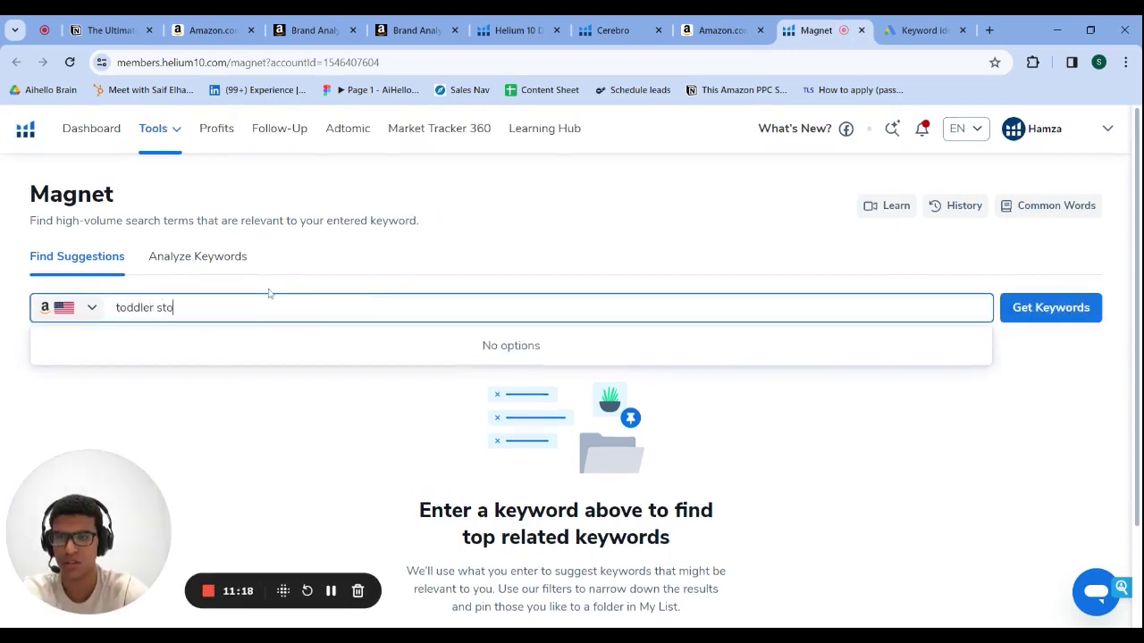
click(1027, 311)
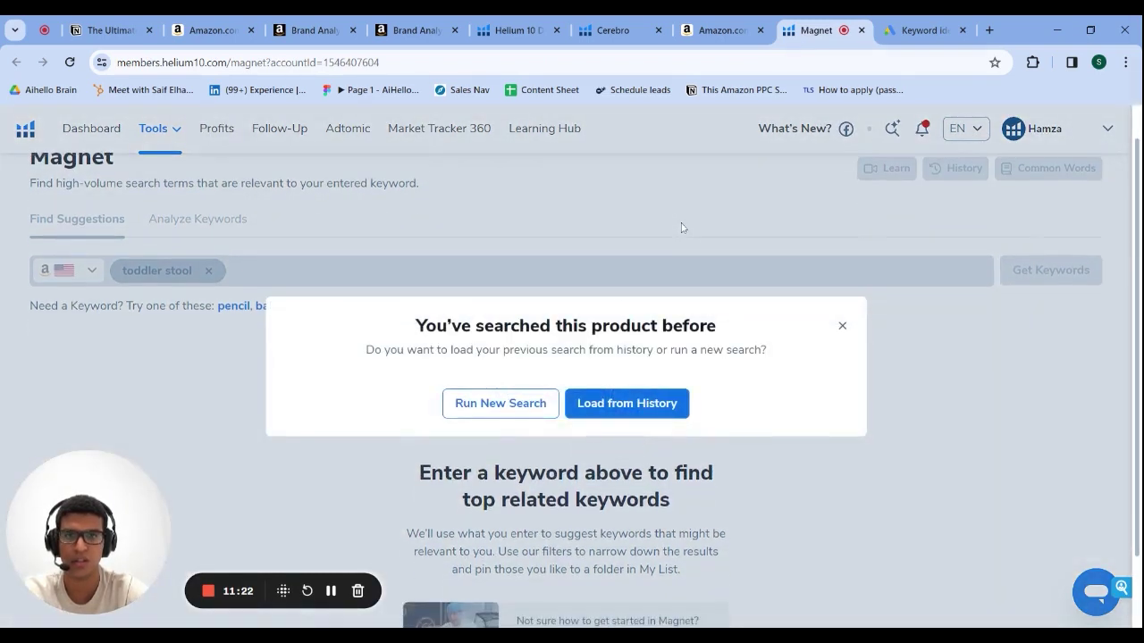
click(622, 403)
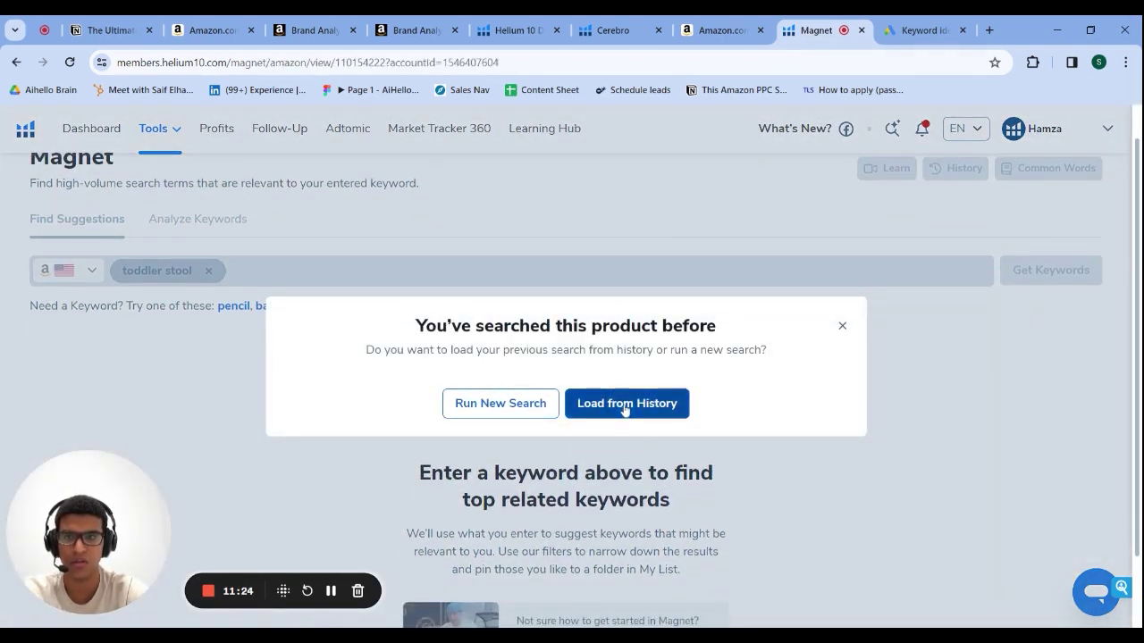
Review the keyword search summary and the filtered keyword count for "toddler stool".
scroll(437, 316, down, 5)
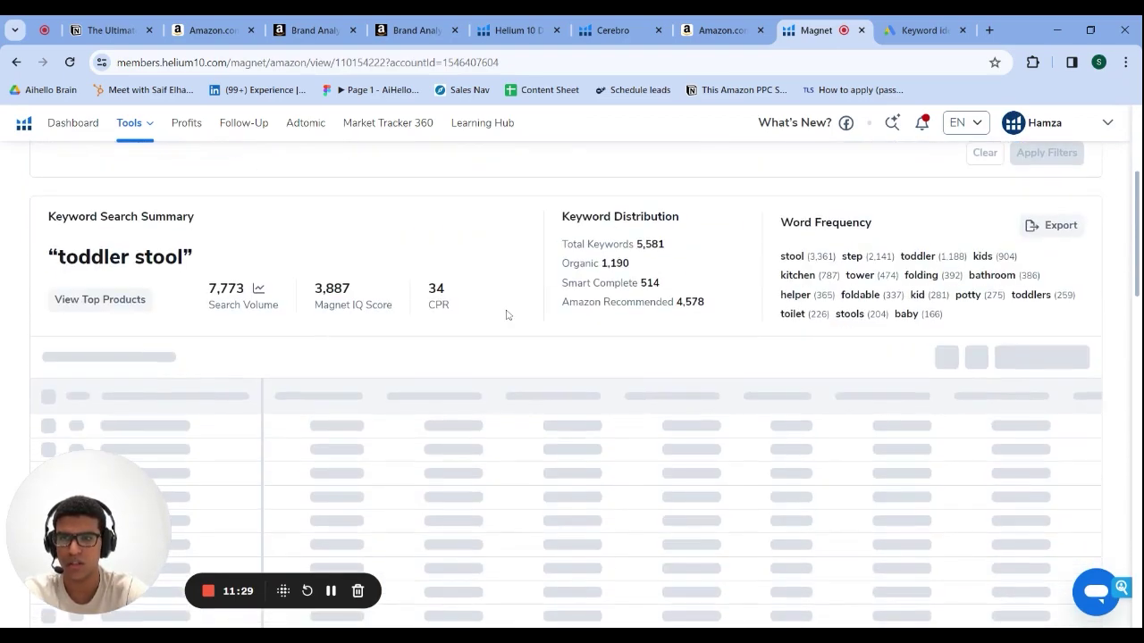
scroll(572, 313, down, 1)
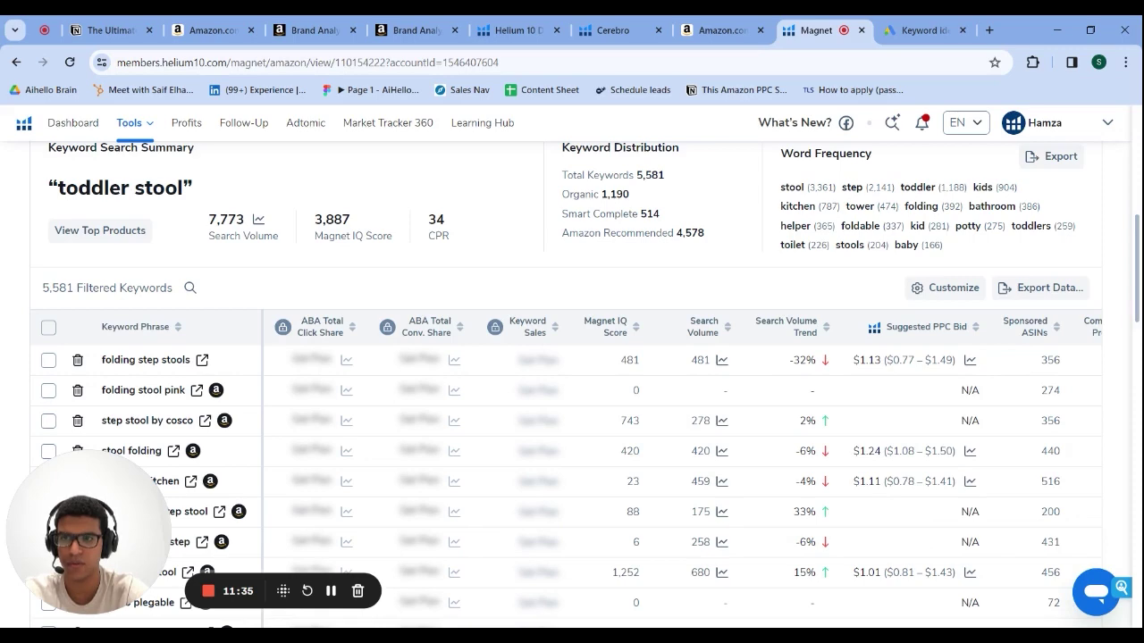
double_click(57, 288)
scroll(2, 404, down, 1)
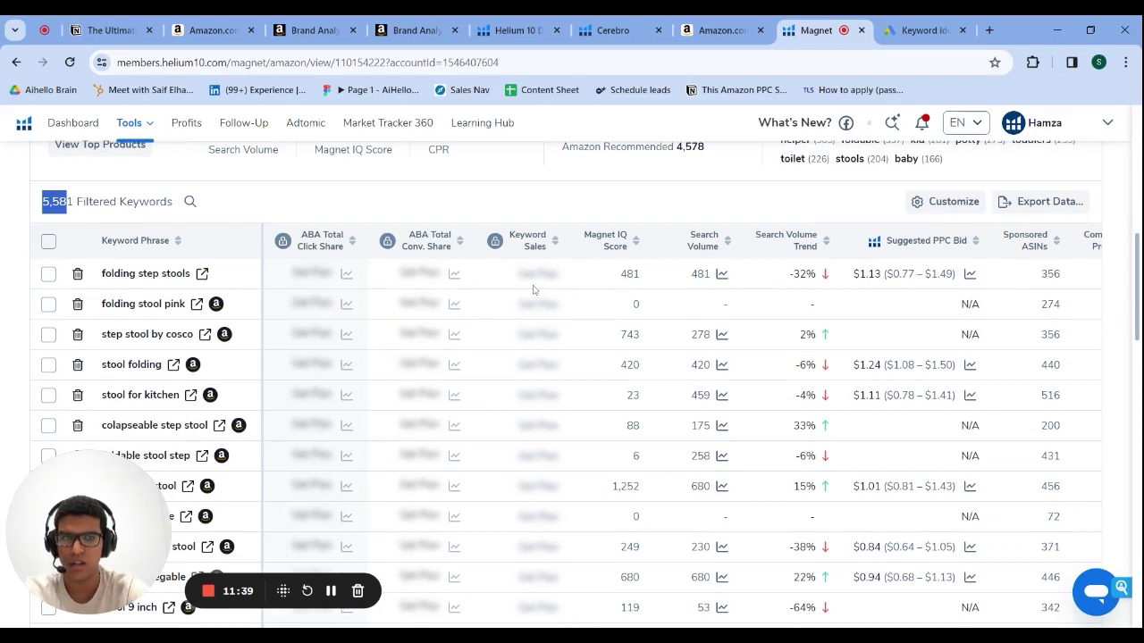
Examine the suggested keyword phrases on the first results page for relevance to a toddler stool, down to the end of the list.
scroll(618, 279, down, 1)
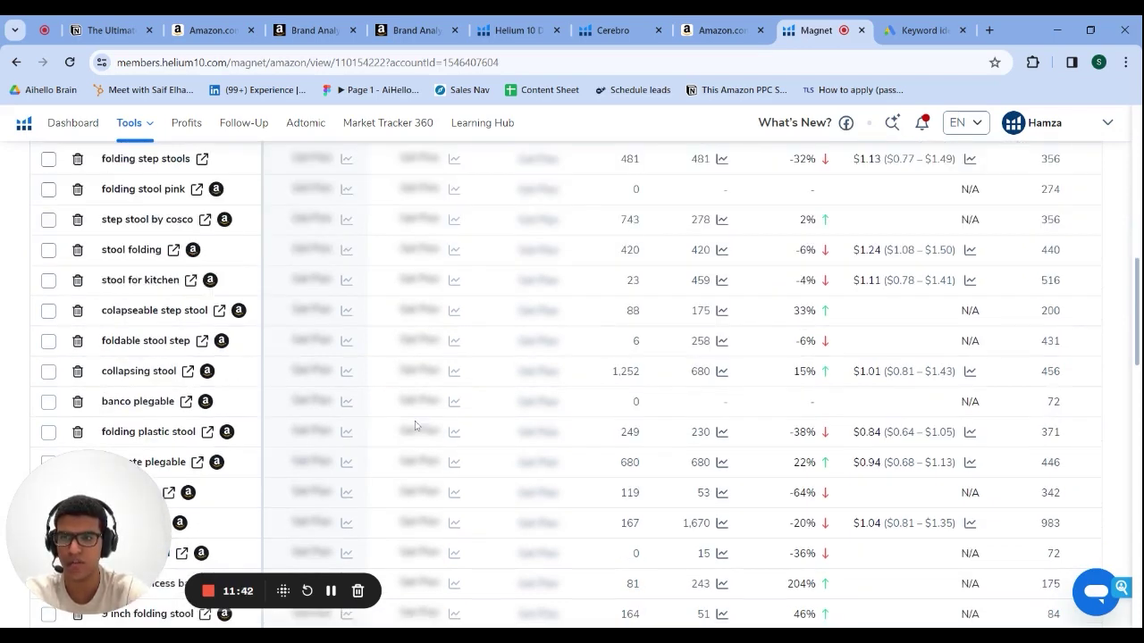
scroll(415, 426, down, 2)
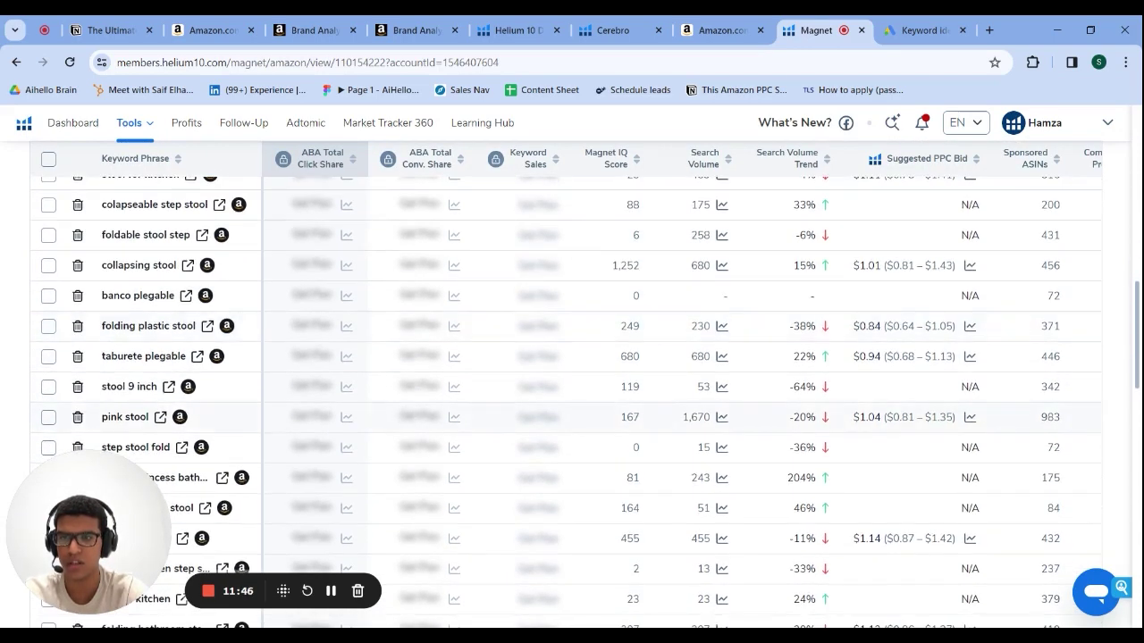
scroll(566, 405, down, 2)
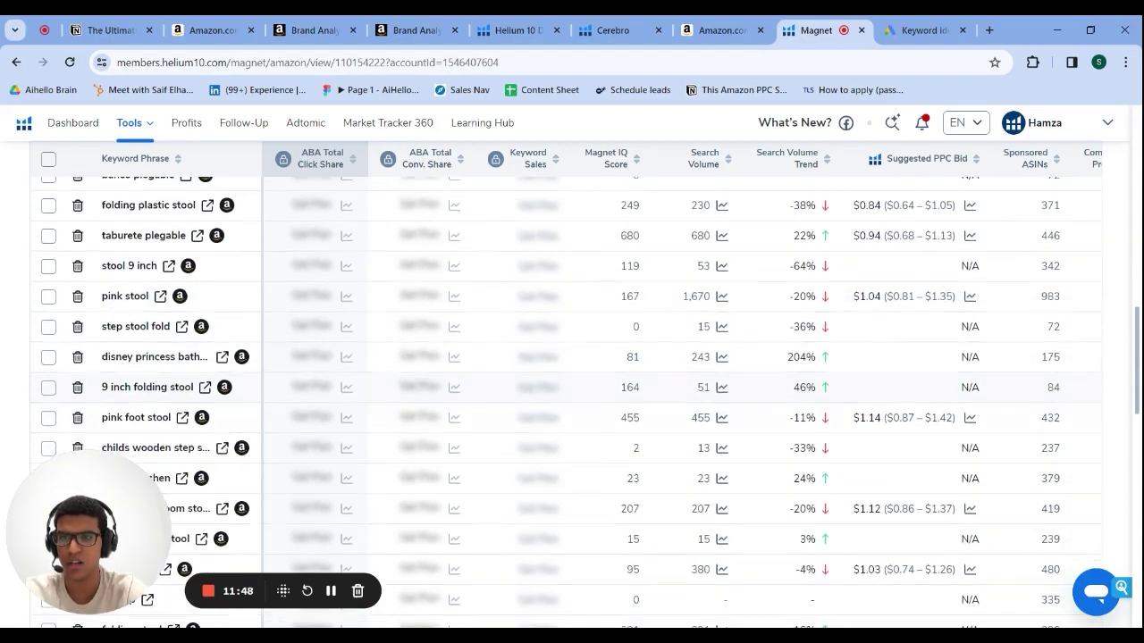
scroll(565, 405, down, 1)
scroll(177, 404, down, 1)
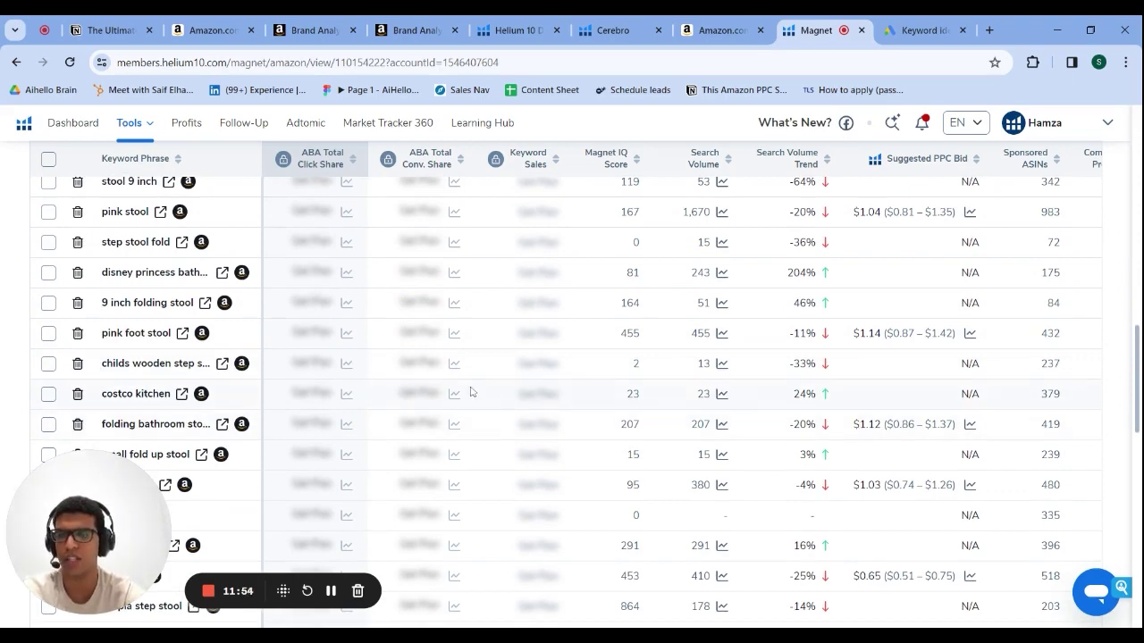
scroll(471, 391, down, 1)
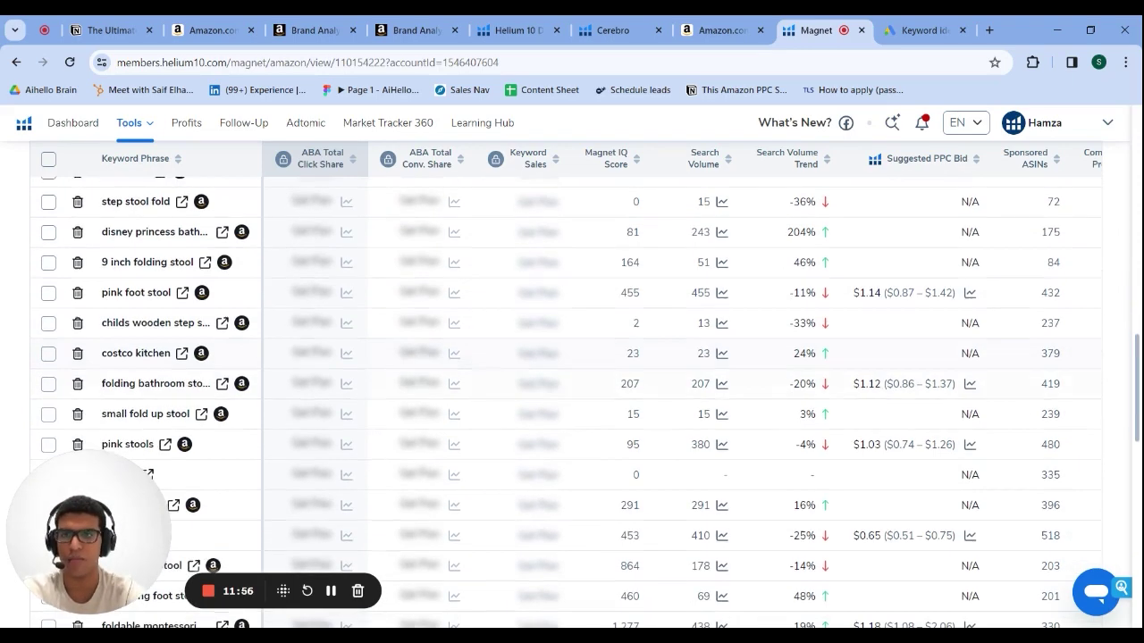
scroll(470, 370, down, 3)
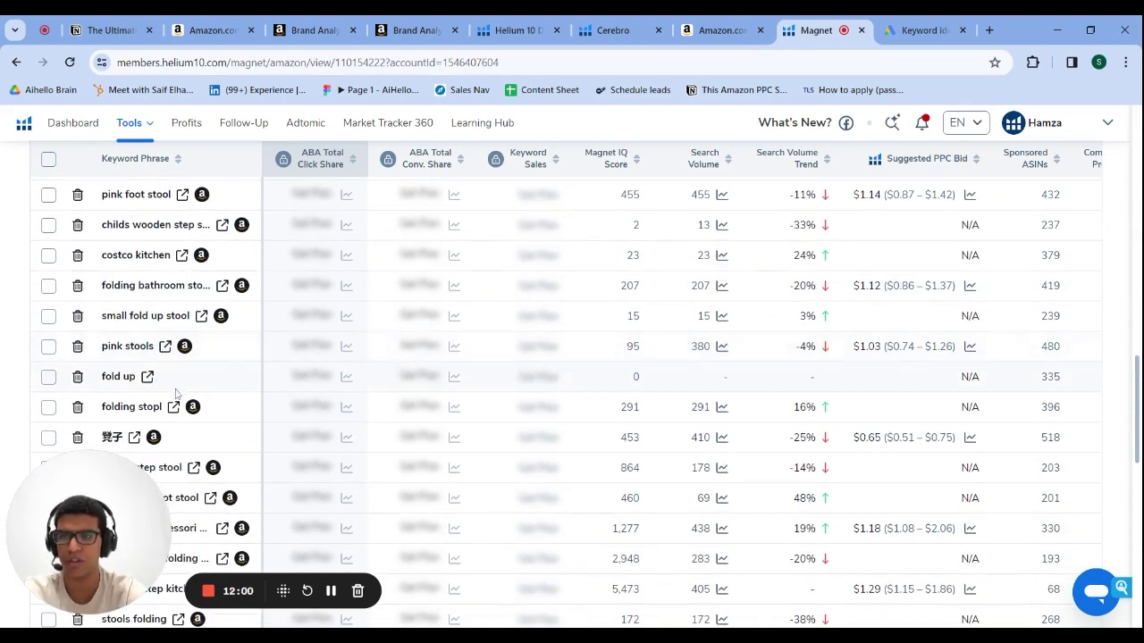
scroll(258, 355, down, 1)
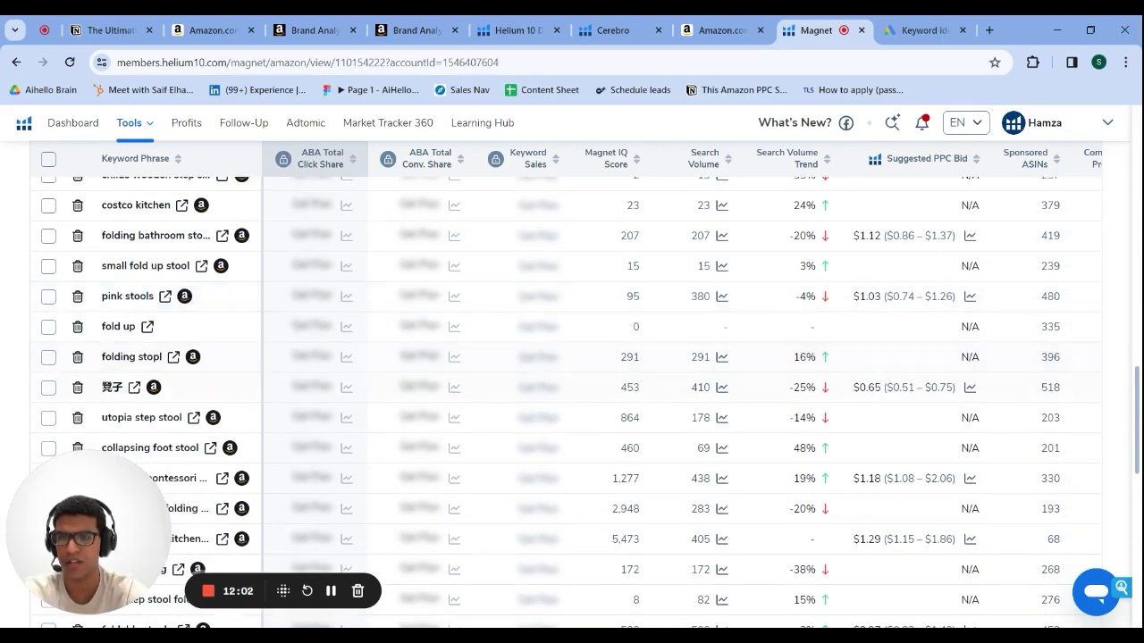
scroll(212, 408, down, 3)
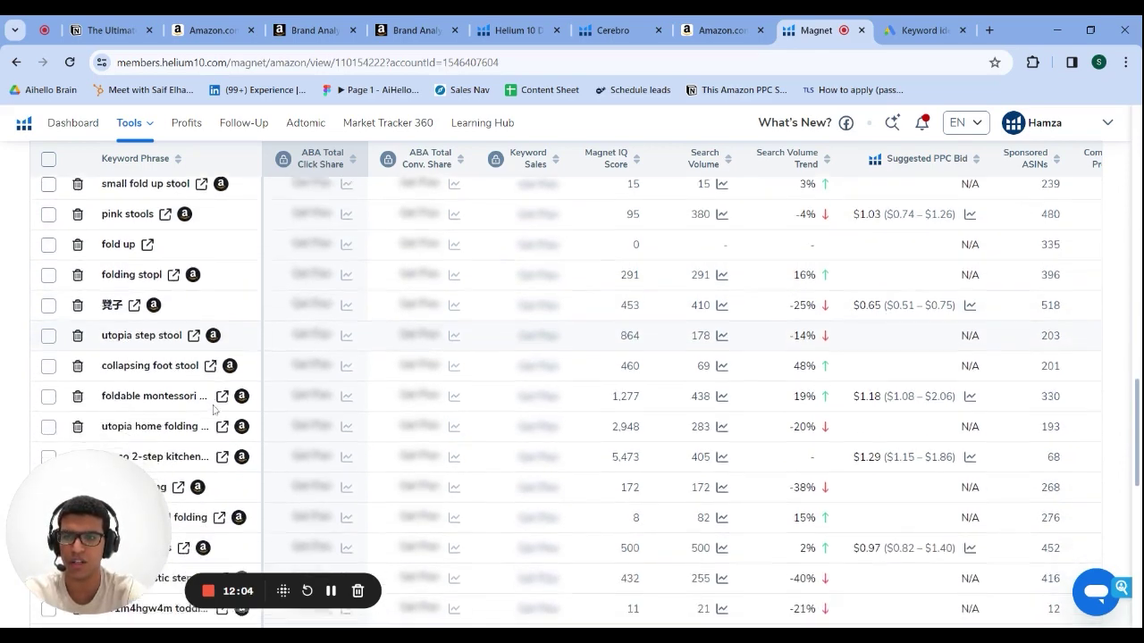
scroll(213, 408, down, 2)
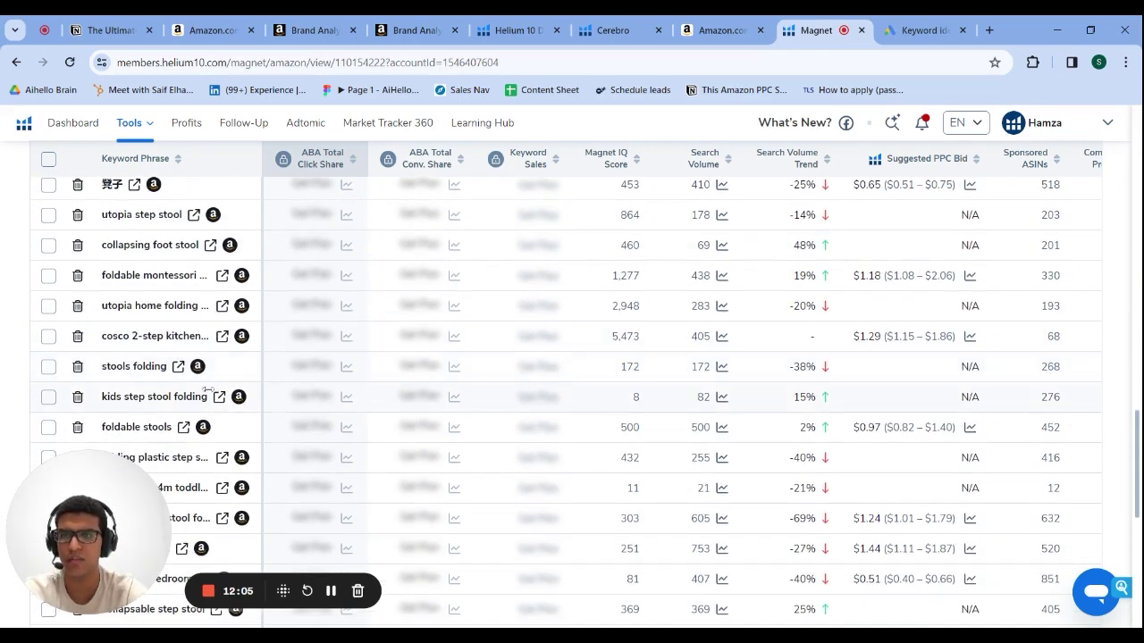
scroll(207, 389, down, 2)
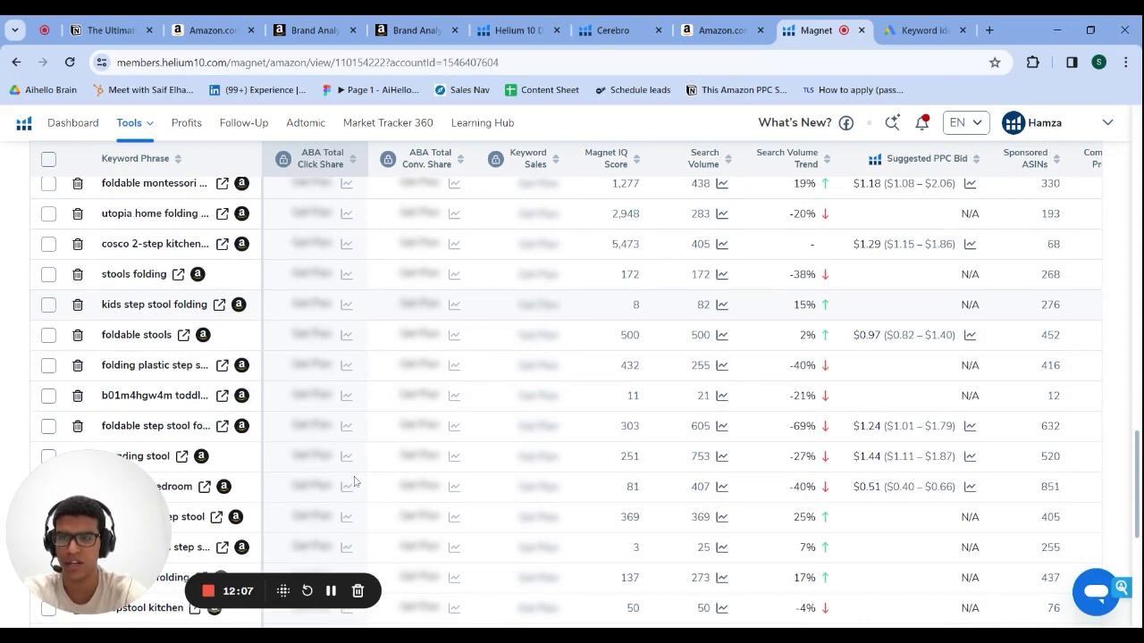
scroll(247, 388, down, 1)
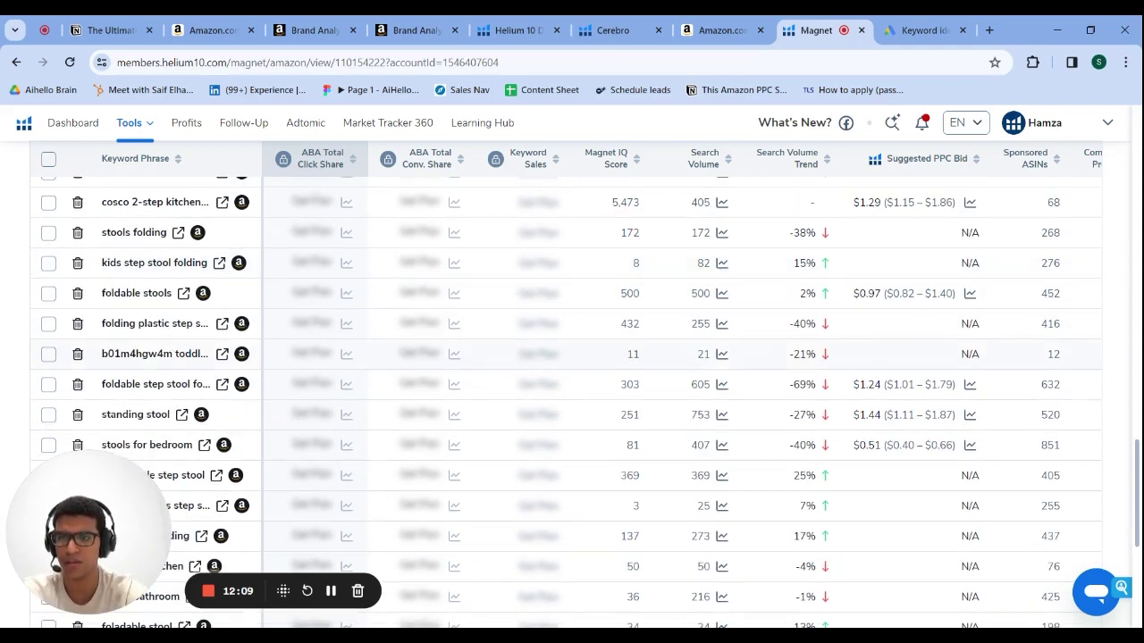
scroll(204, 431, down, 3)
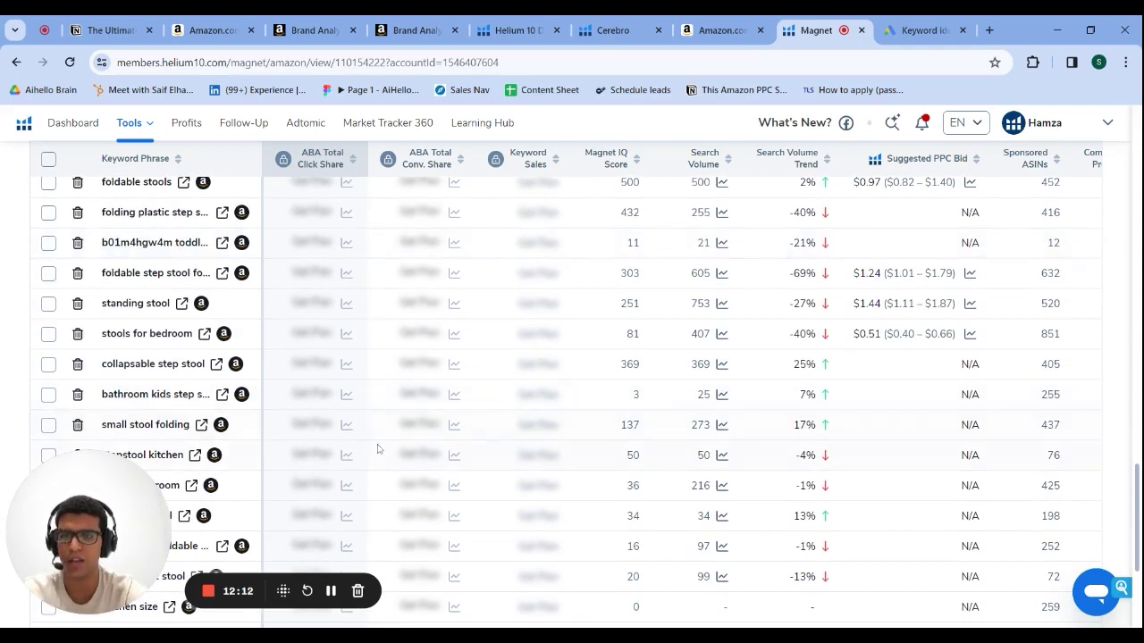
scroll(200, 303, down, 3)
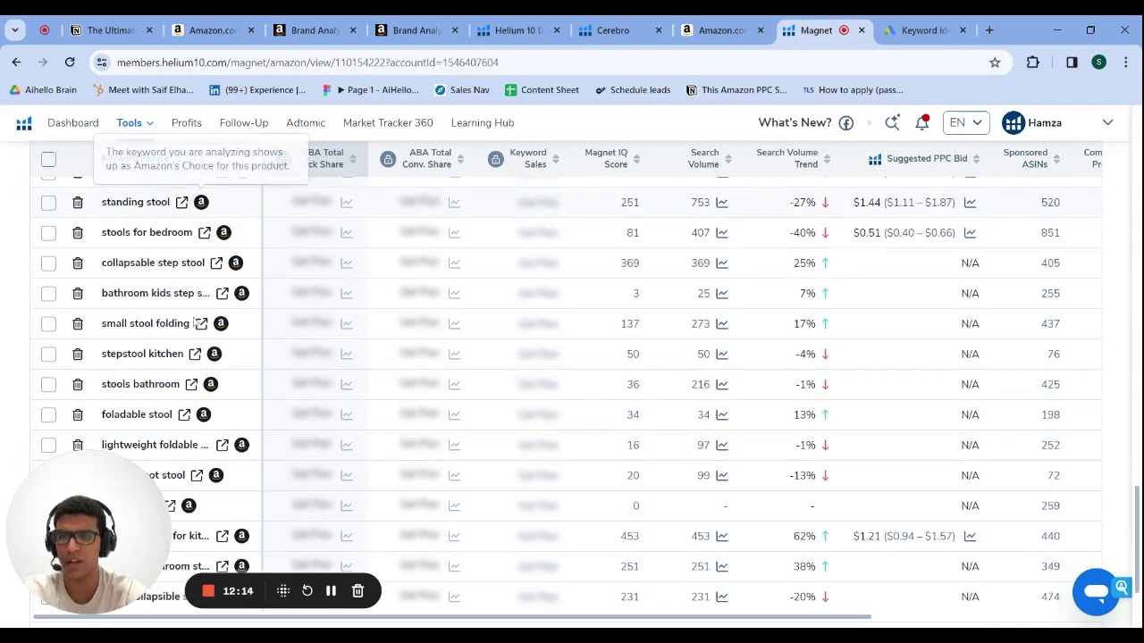
scroll(200, 303, down, 3)
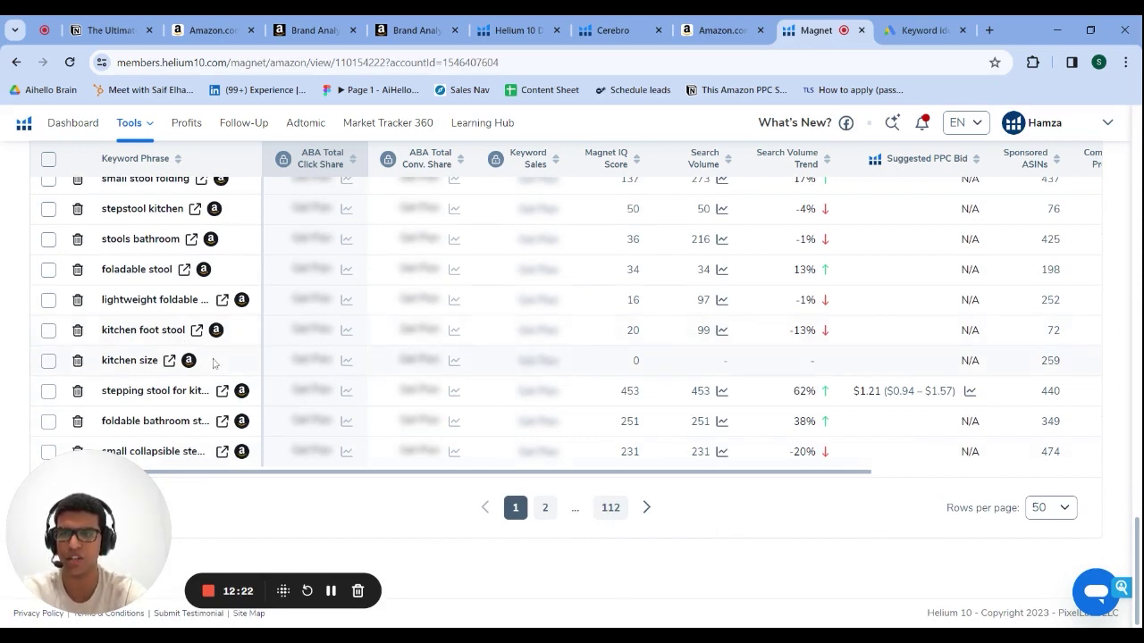
Return to the Magnet filters and review the criteria available for narrowing the suggested keywords.
scroll(324, 508, up, 10)
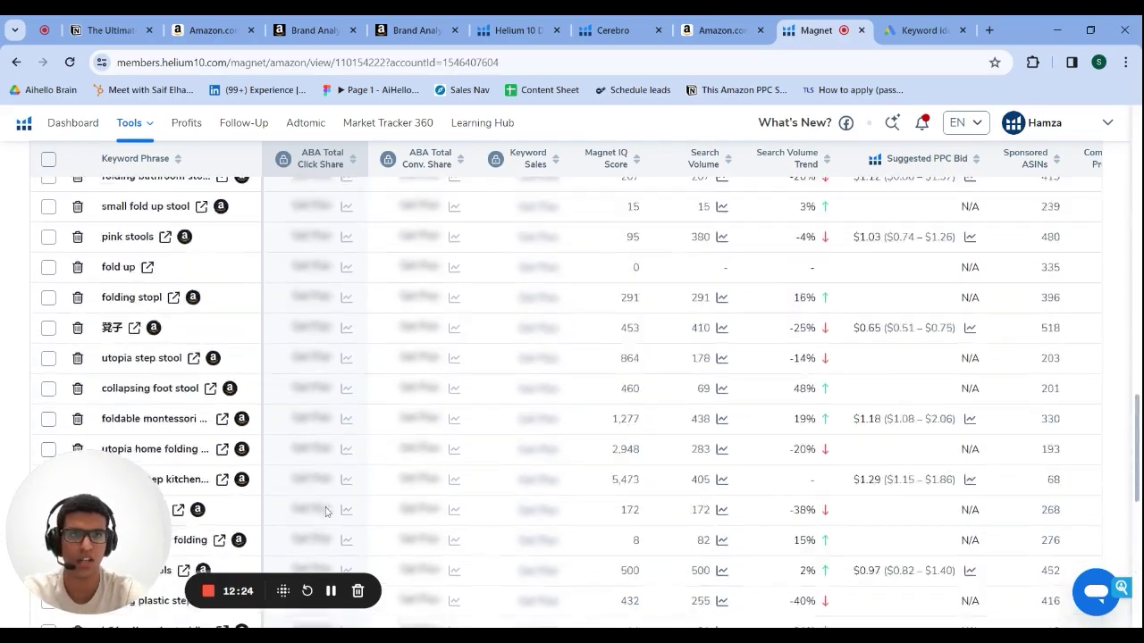
scroll(708, 342, up, 10)
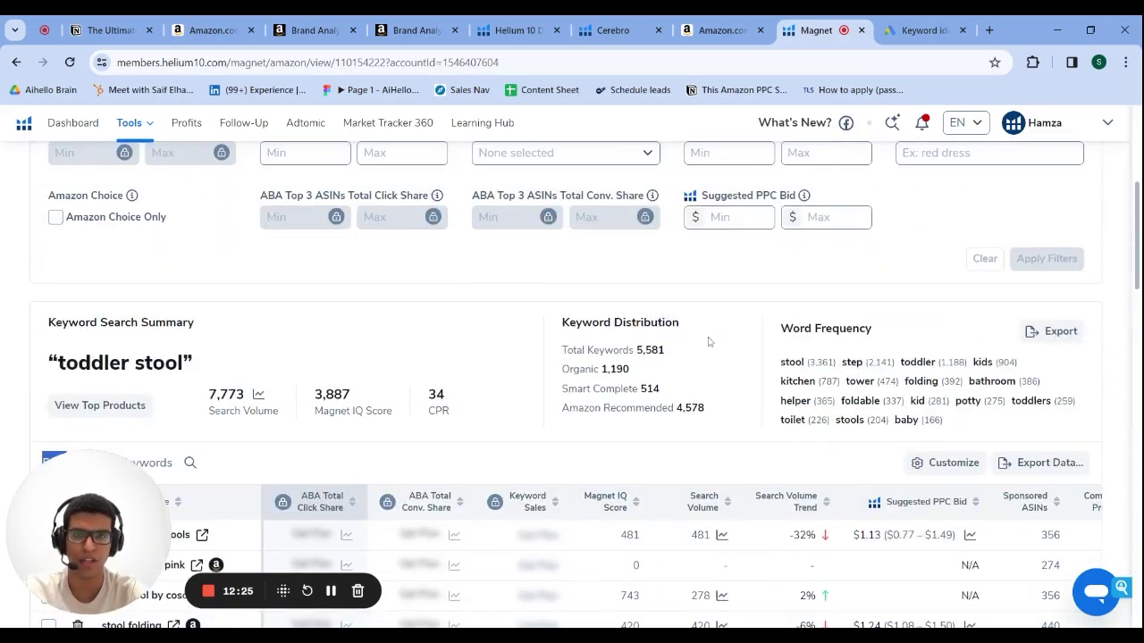
scroll(708, 342, up, 3)
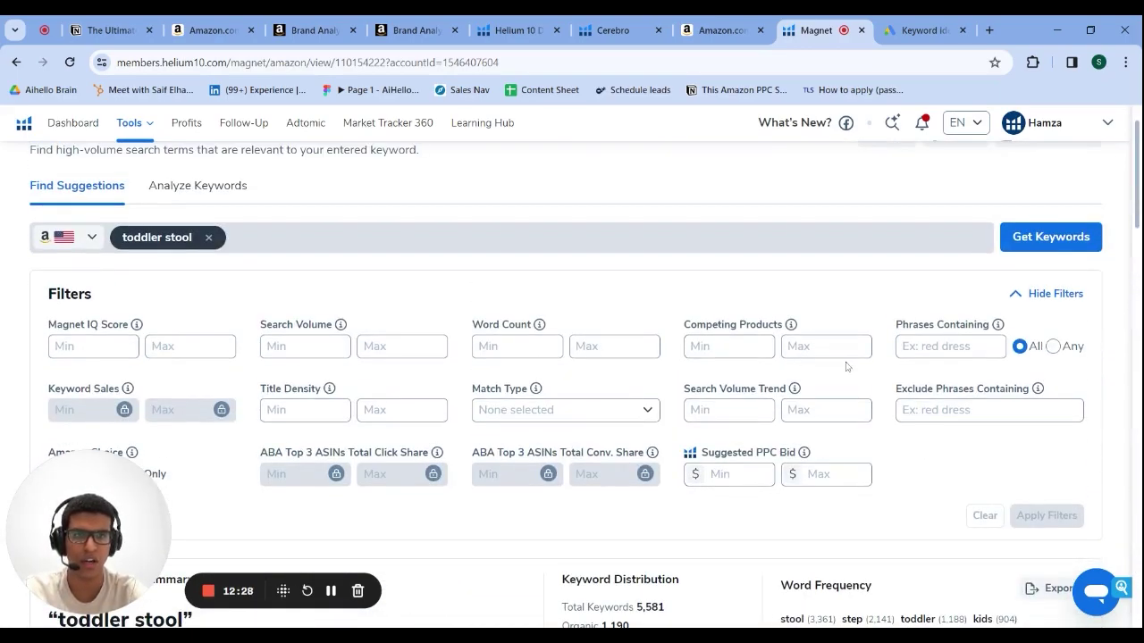
scroll(846, 366, down, 1)
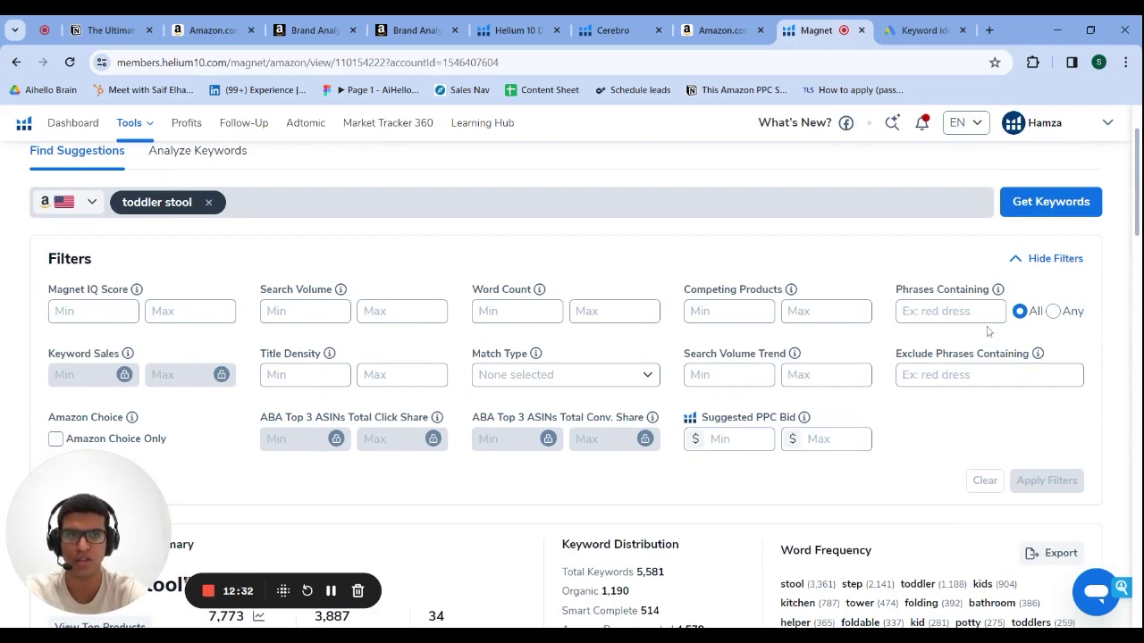
Filter the Magnet suggestions to phrases containing "stool", with all words matched and no excluded phrases.
click(949, 311)
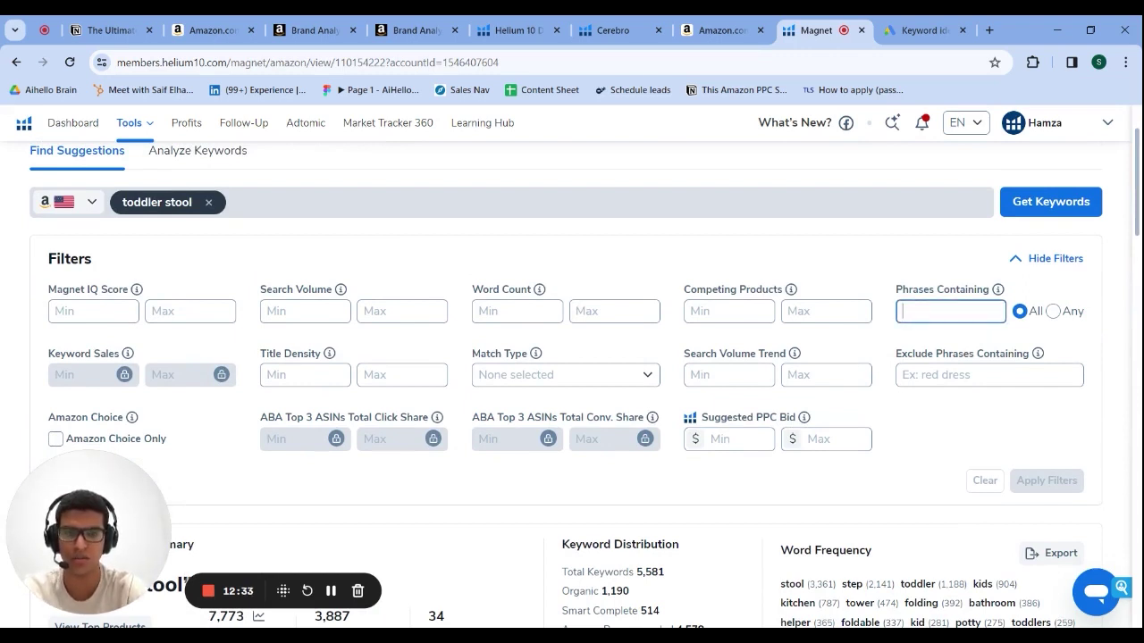
text(stool)
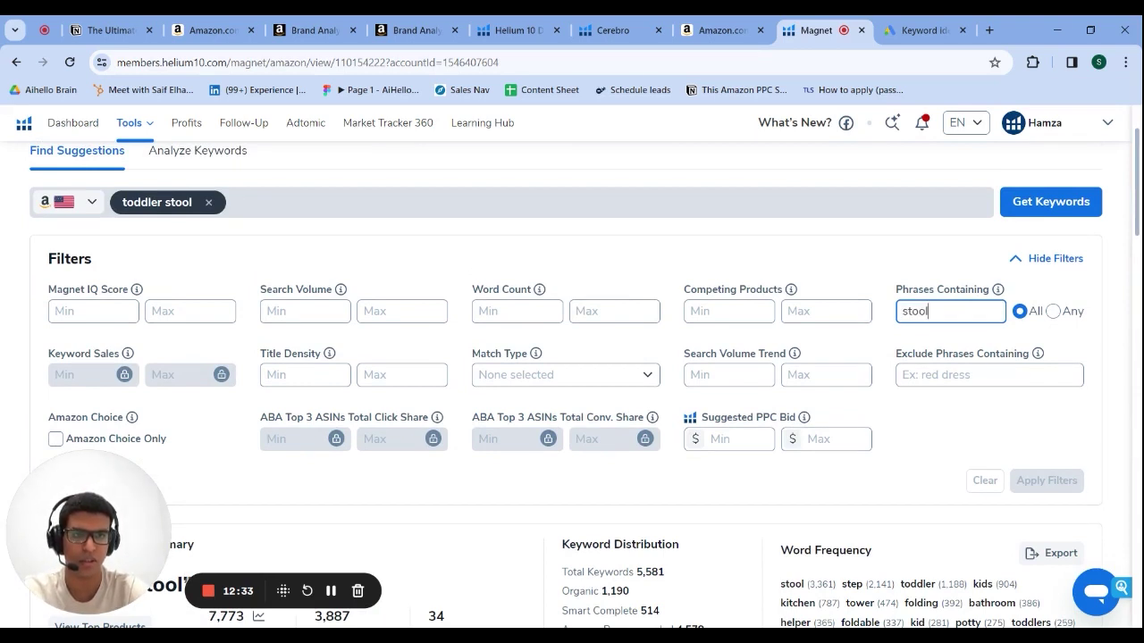
click(989, 375)
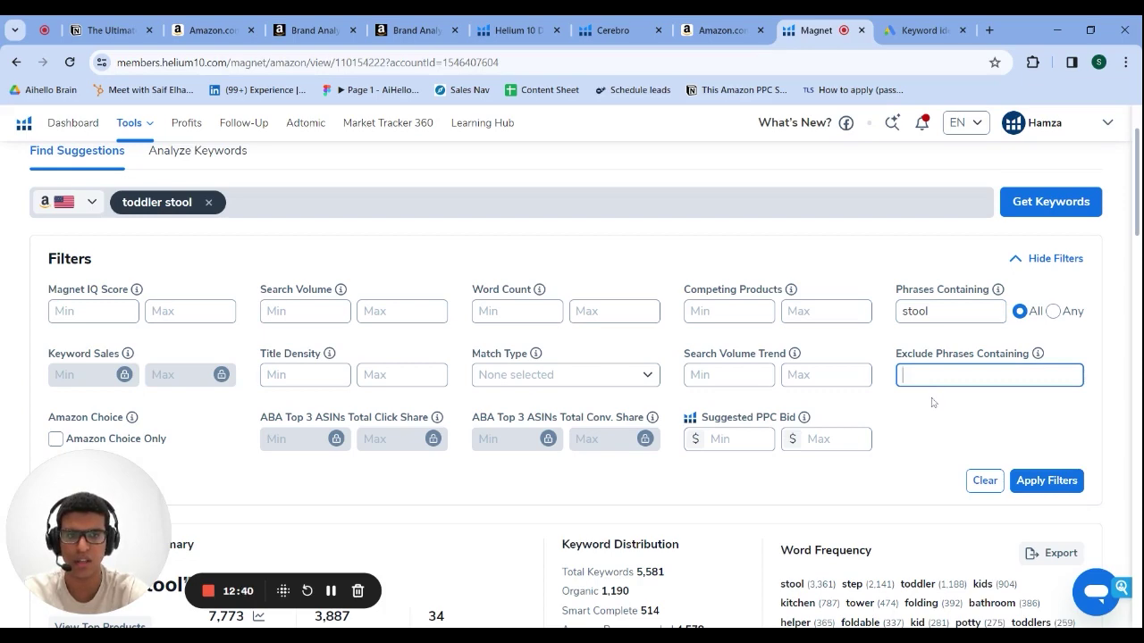
scroll(932, 403, down, 1)
click(1041, 430)
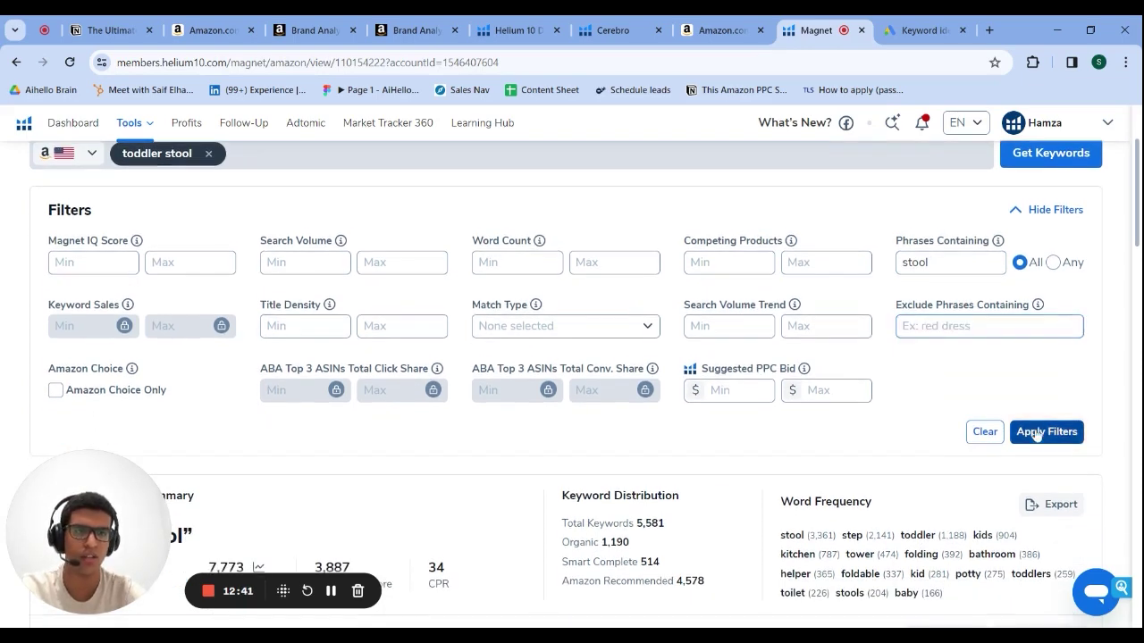
Examine the filtered "stool" keyword phrases on the first results page, down to the end of the list.
scroll(914, 379, down, 4)
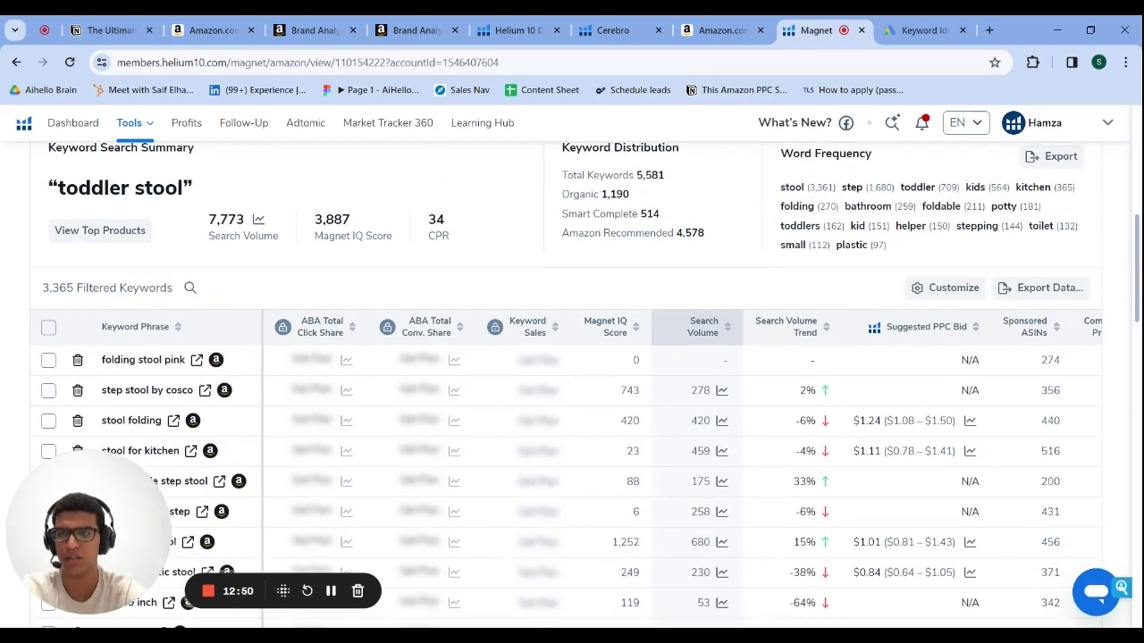
scroll(291, 257, down, 10)
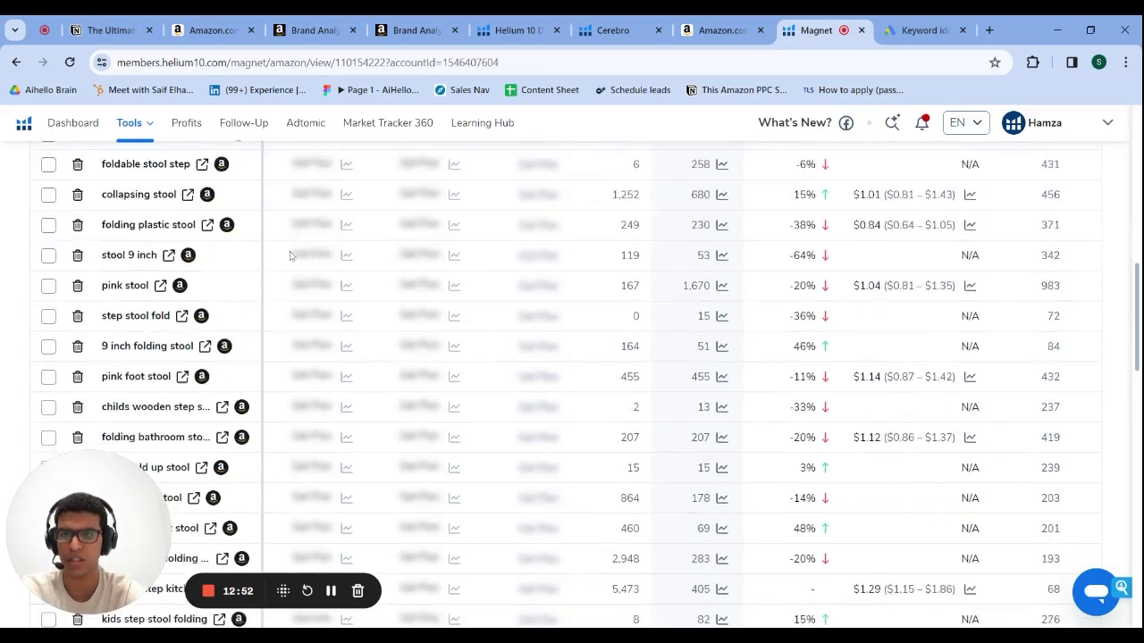
scroll(291, 256, down, 10)
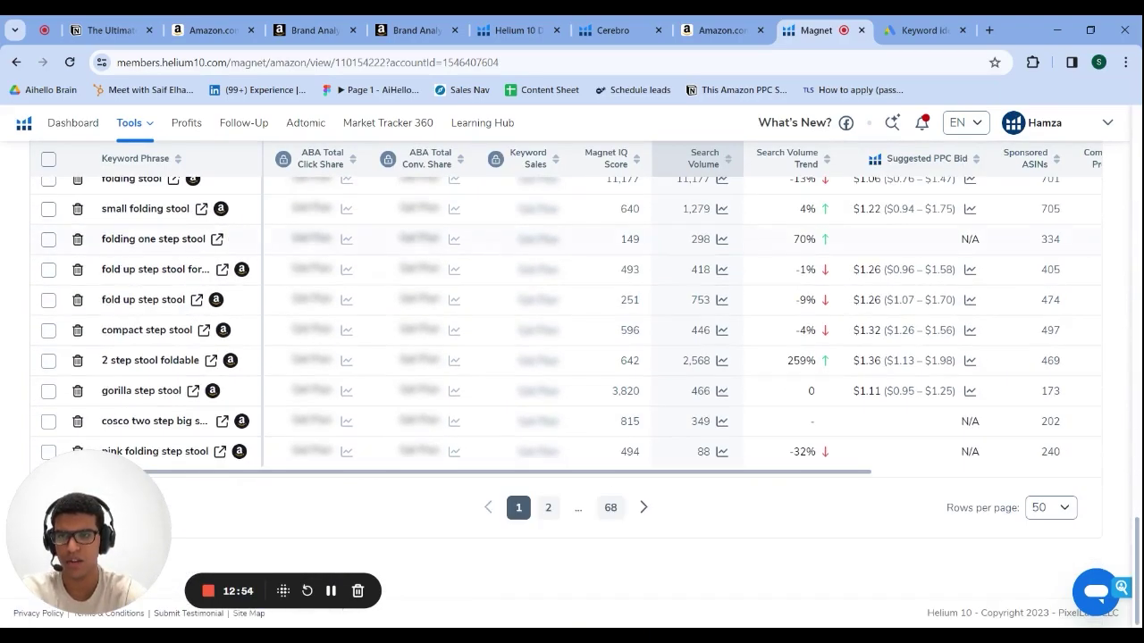
scroll(583, 353, up, 5)
scroll(584, 354, up, 10)
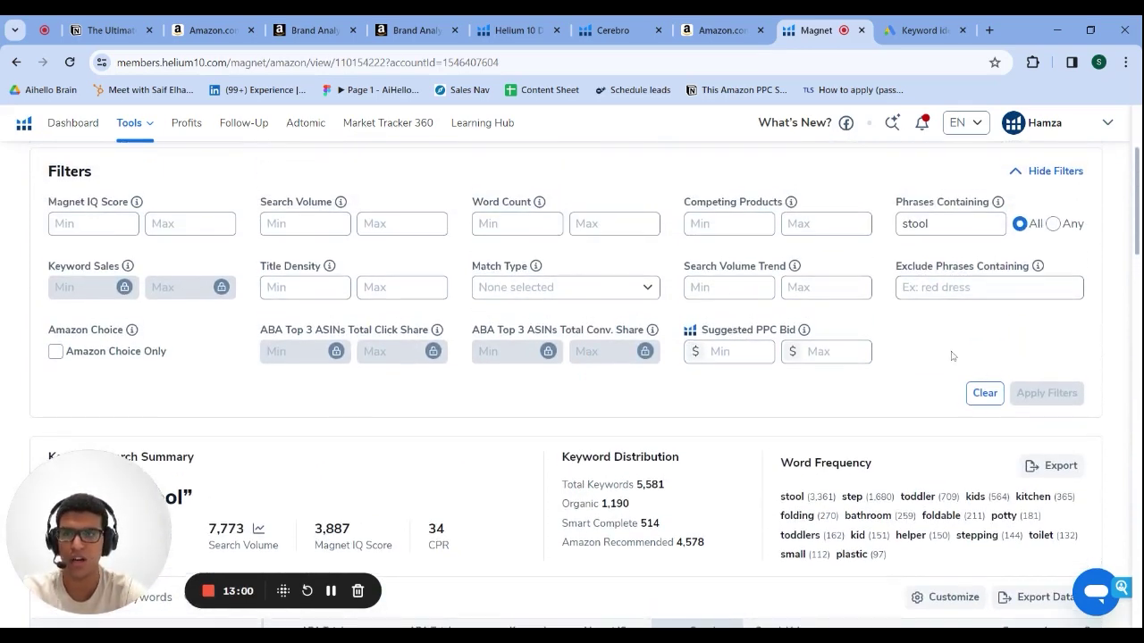
click(340, 222)
scroll(462, 408, down, 20)
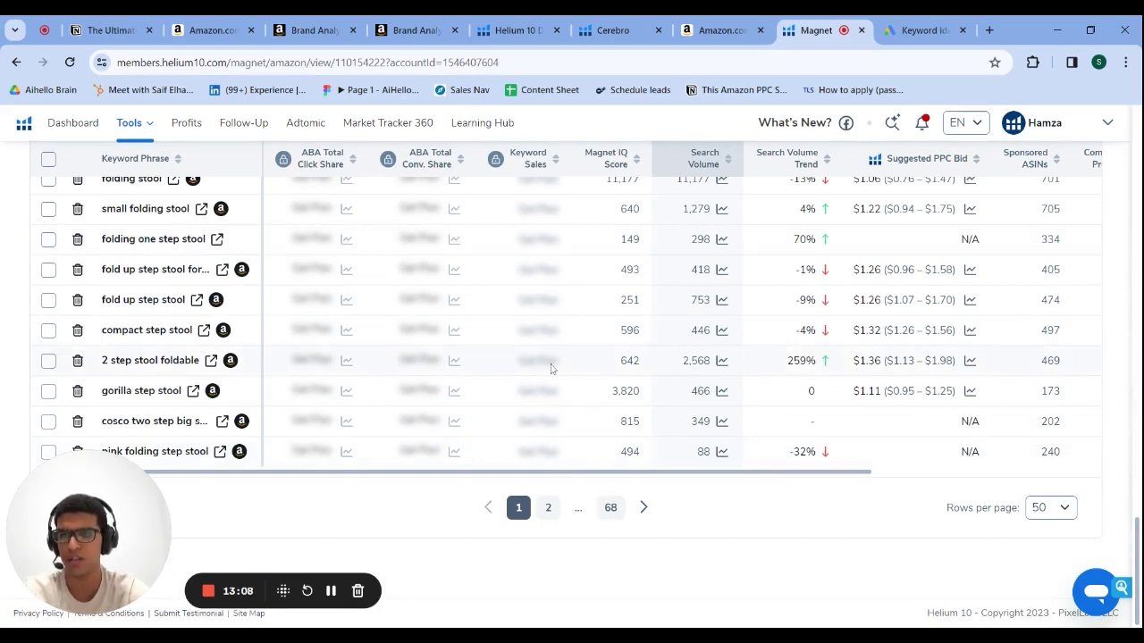
scroll(284, 256, up, 6)
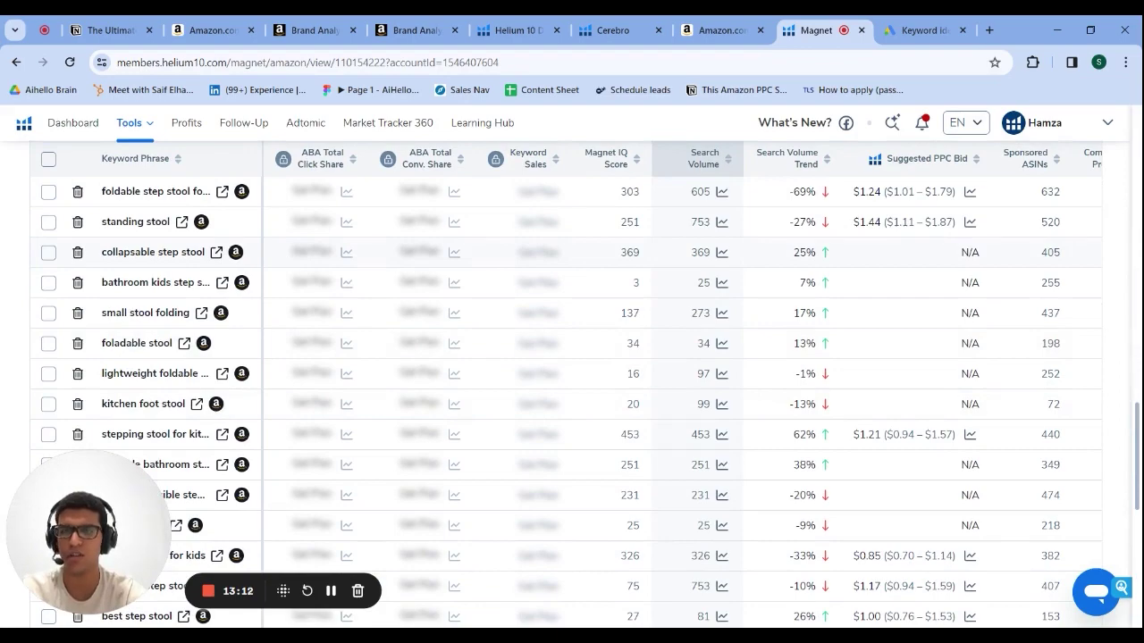
scroll(572, 402, up, 7)
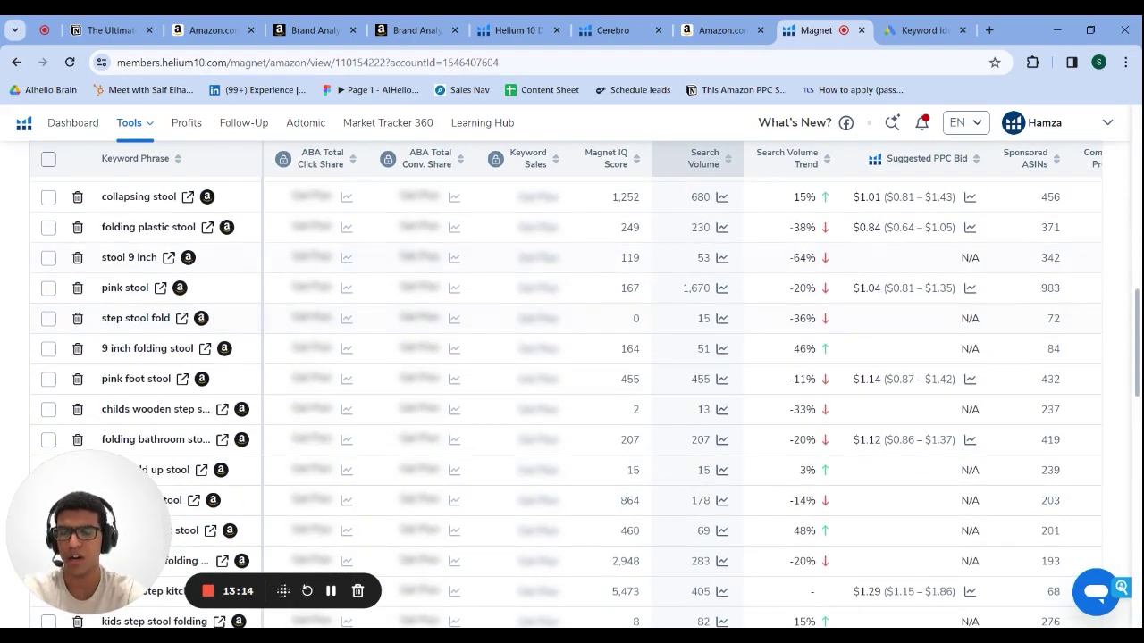
scroll(571, 402, up, 5)
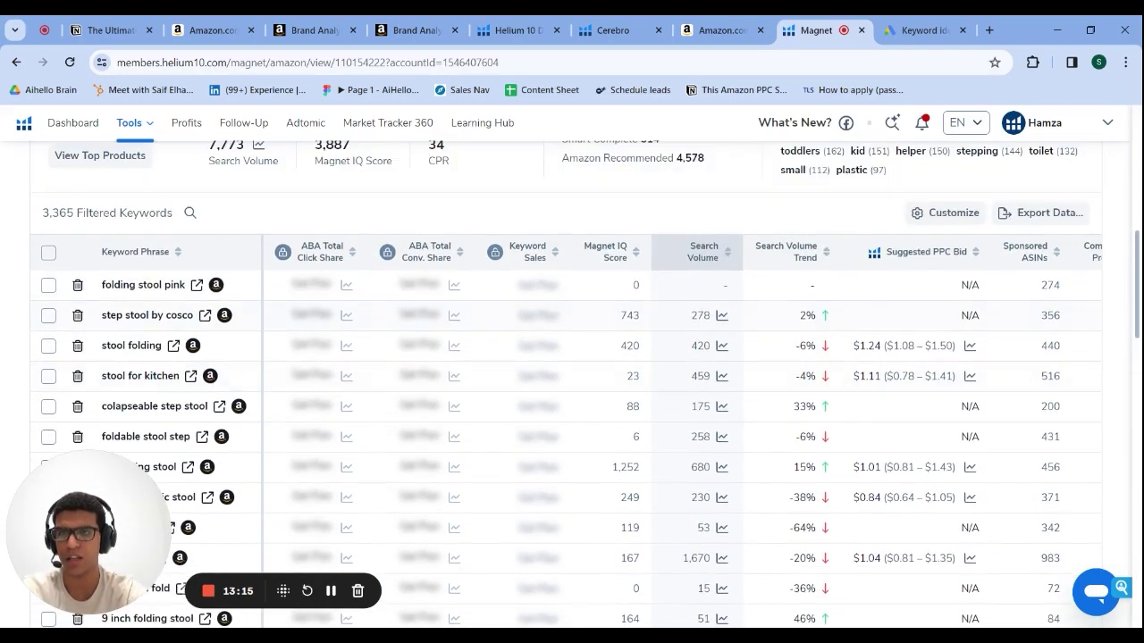
Recheck the filtered phrases and their search volumes, along with the filter criteria available for further narrowing.
scroll(510, 370, down, 10)
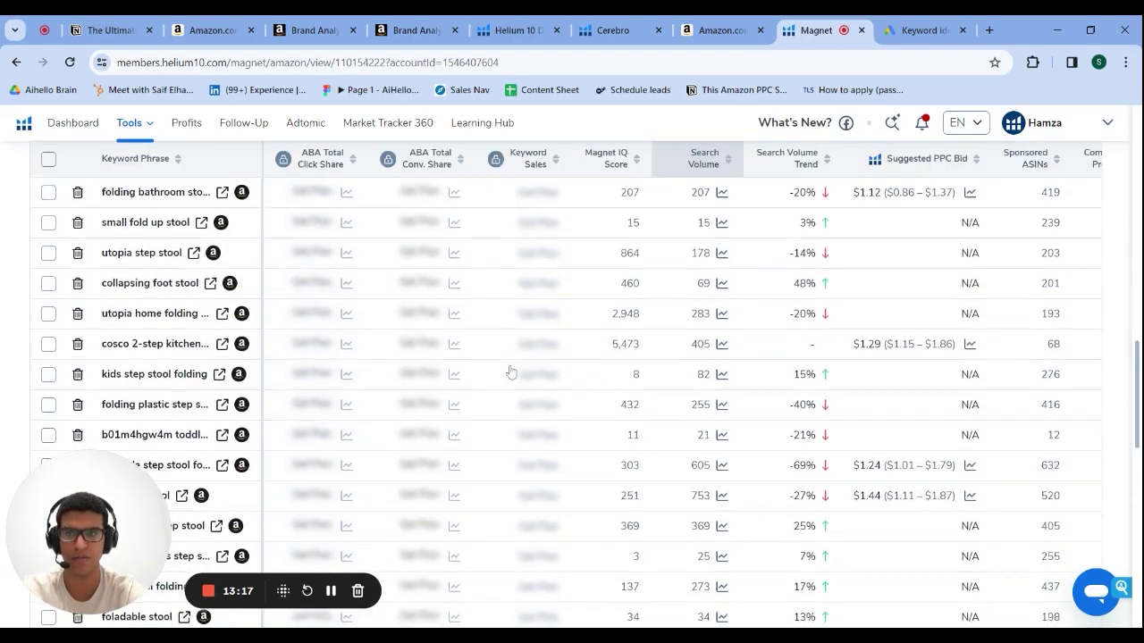
scroll(511, 371, down, 4)
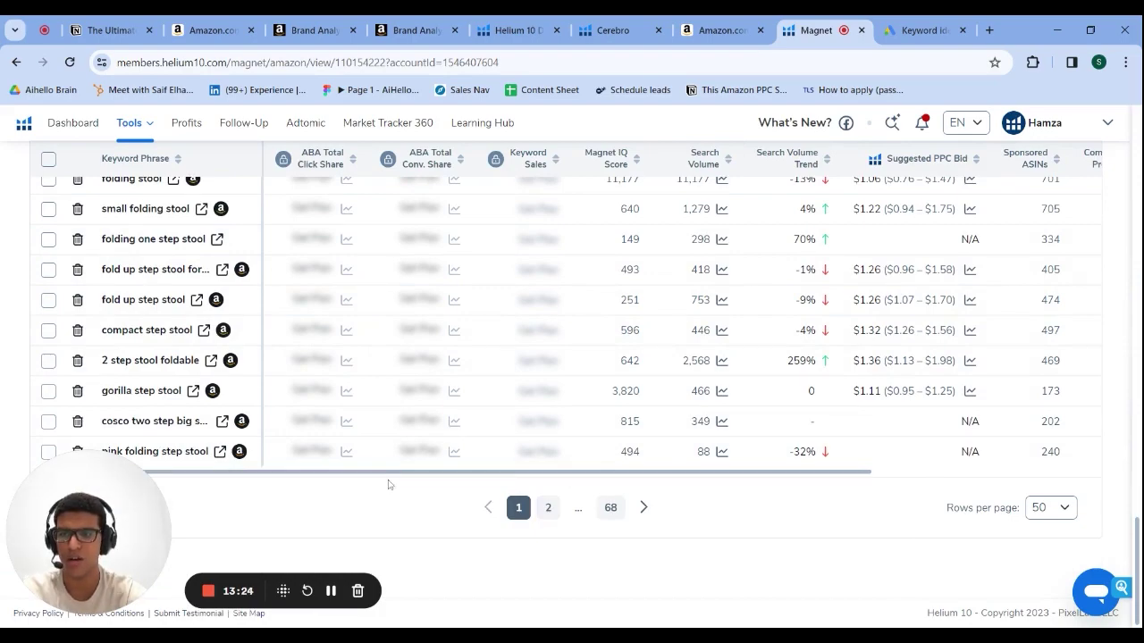
scroll(586, 401, up, 8)
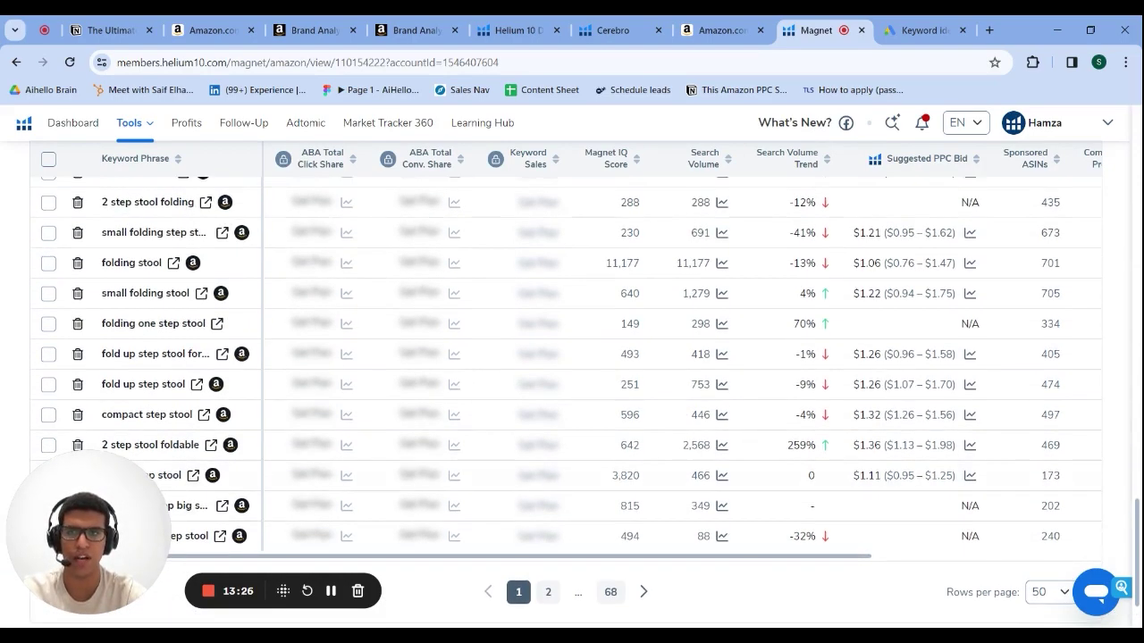
scroll(647, 355, up, 10)
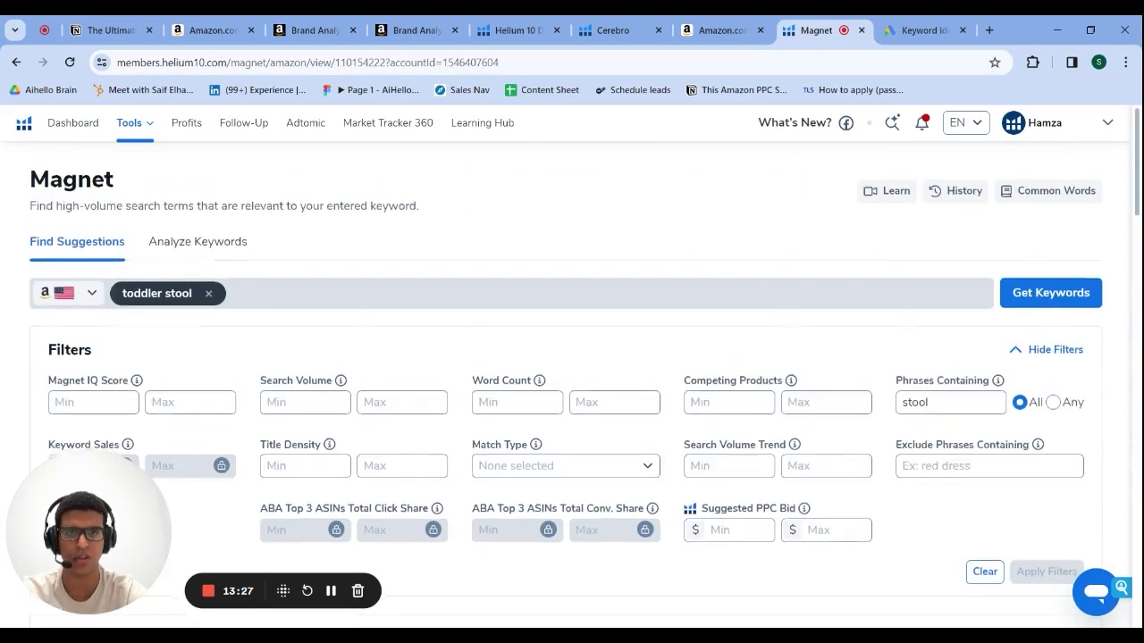
scroll(646, 355, down, 4)
scroll(647, 354, down, 3)
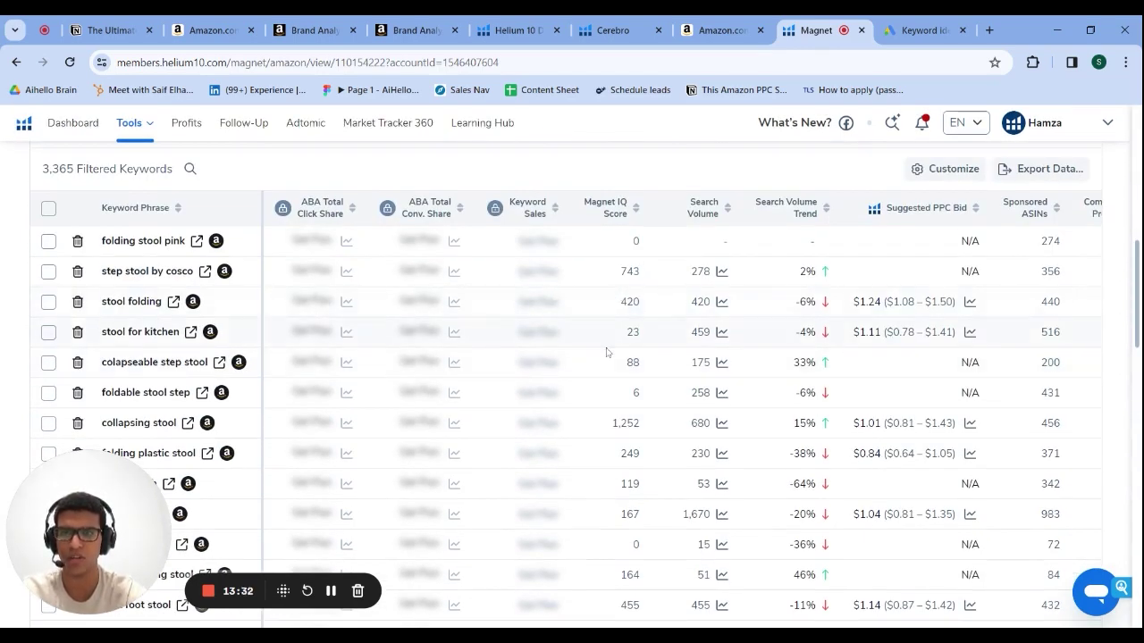
scroll(616, 414, down, 2)
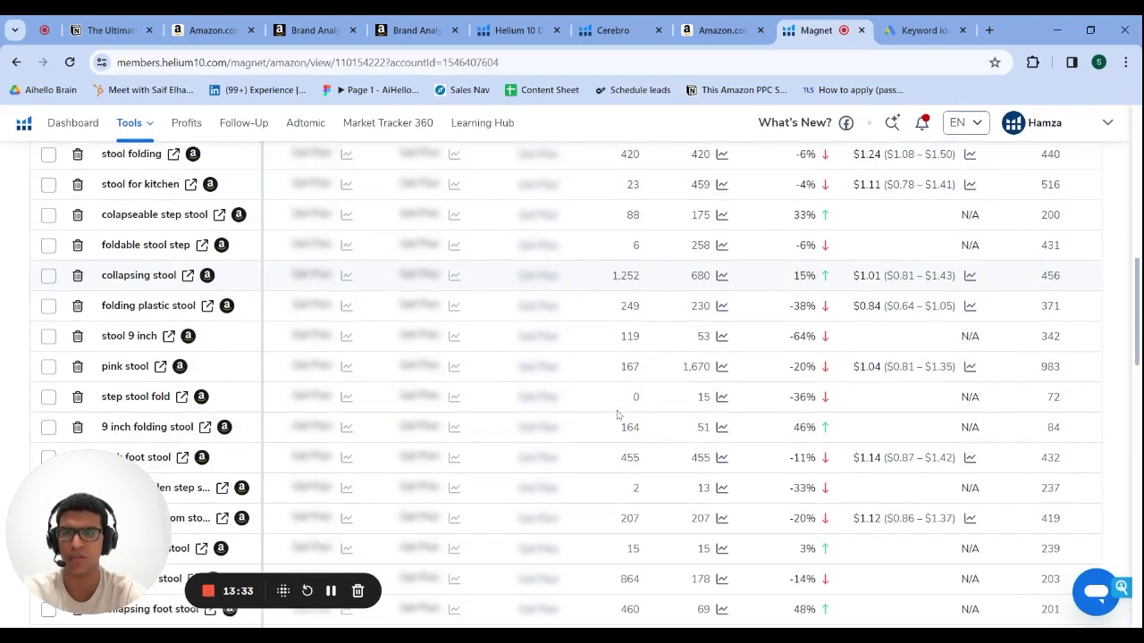
scroll(625, 397, up, 10)
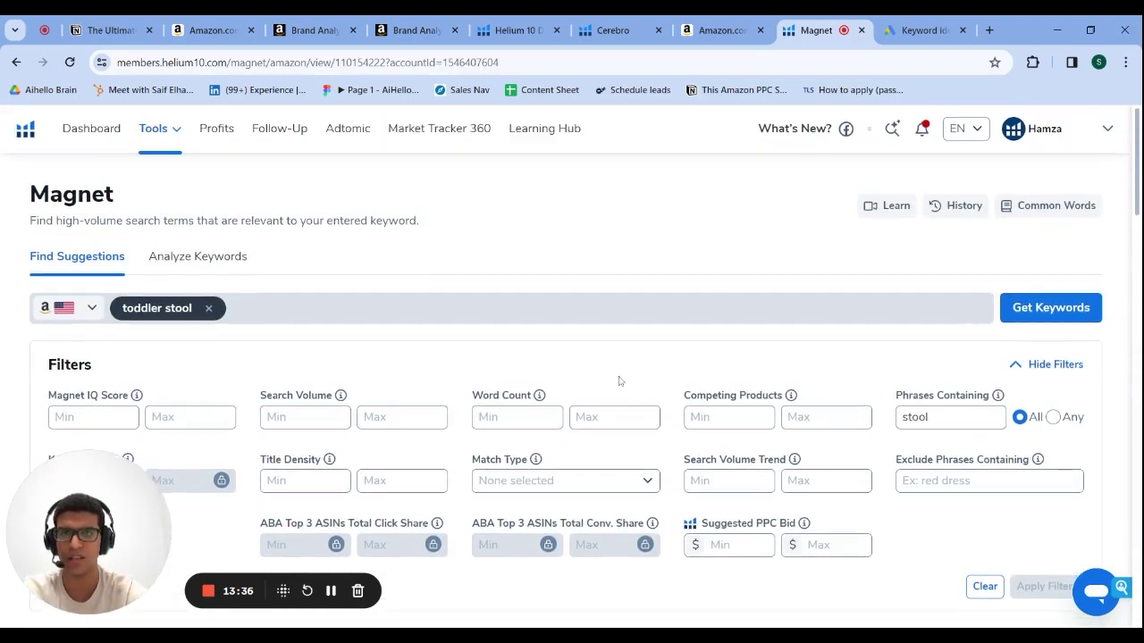
scroll(549, 369, down, 3)
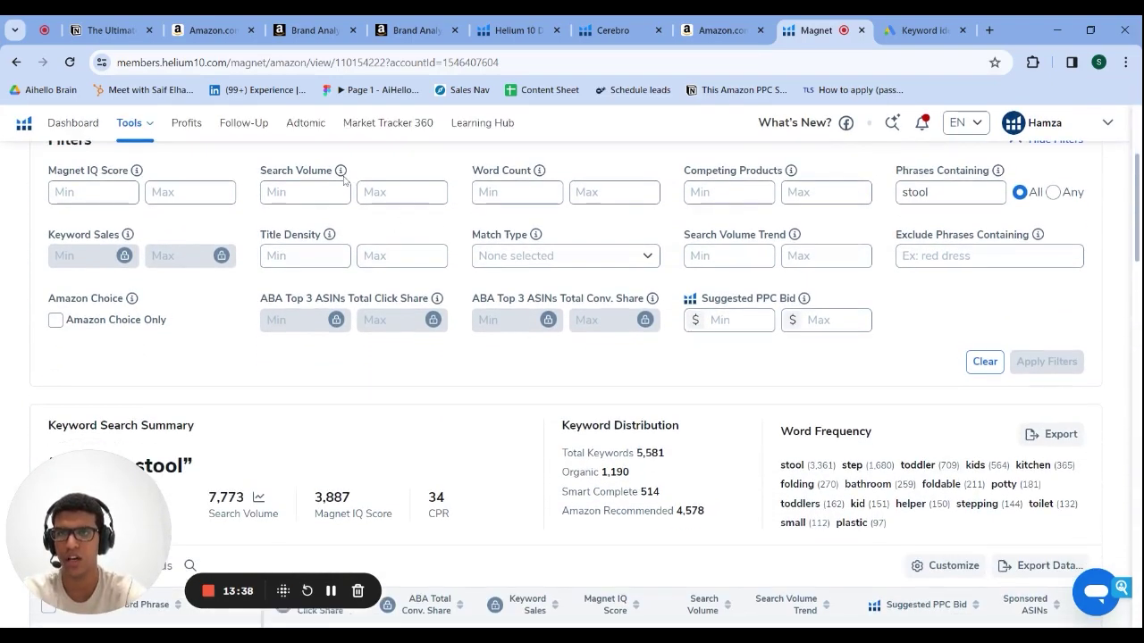
Switch to the Notion keyword research guide and read the Google Keyword Planner section.
click(109, 30)
scroll(578, 385, down, 3)
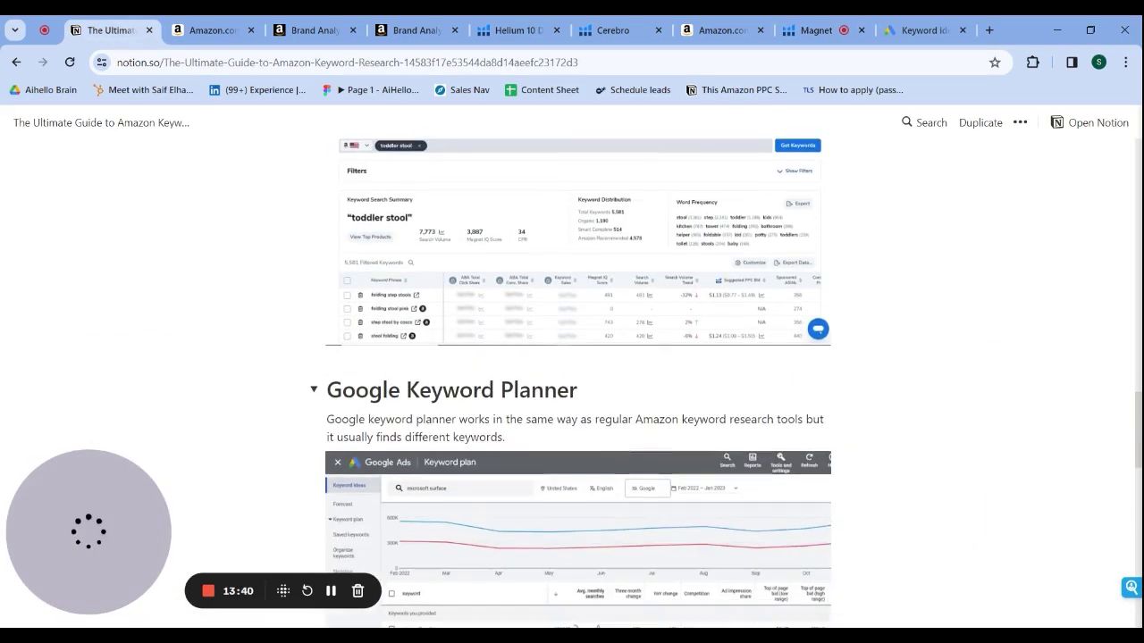
scroll(578, 384, down, 2)
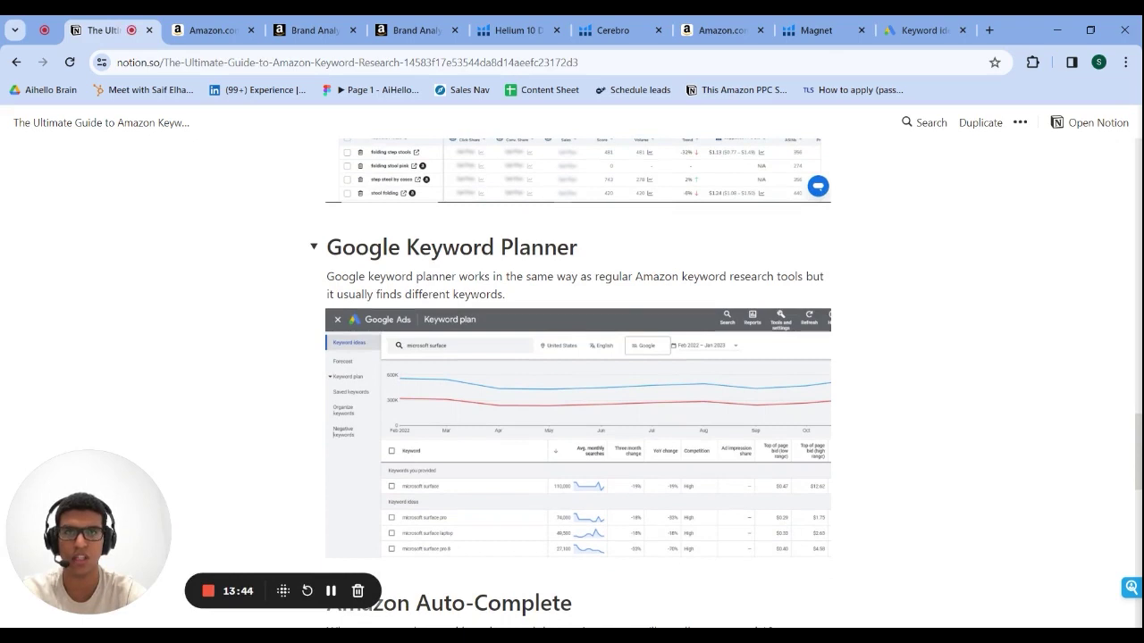
Switch to Google Ads Keyword Planner and hide the keyword refinement options beside the "laundry detergent" ideas.
click(921, 30)
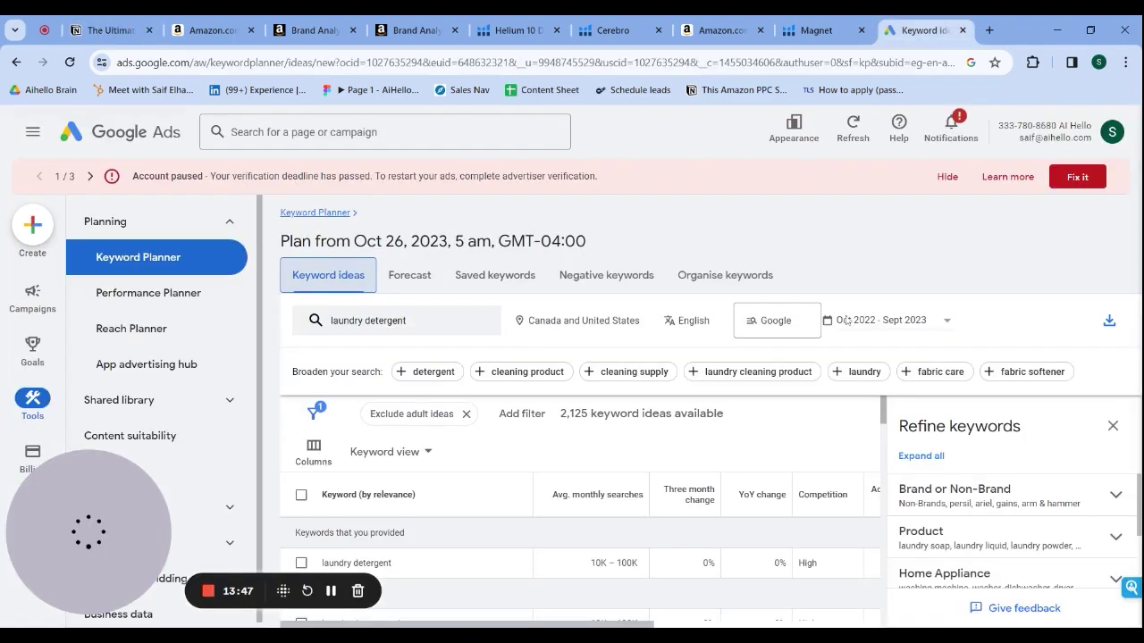
scroll(787, 430, down, 1)
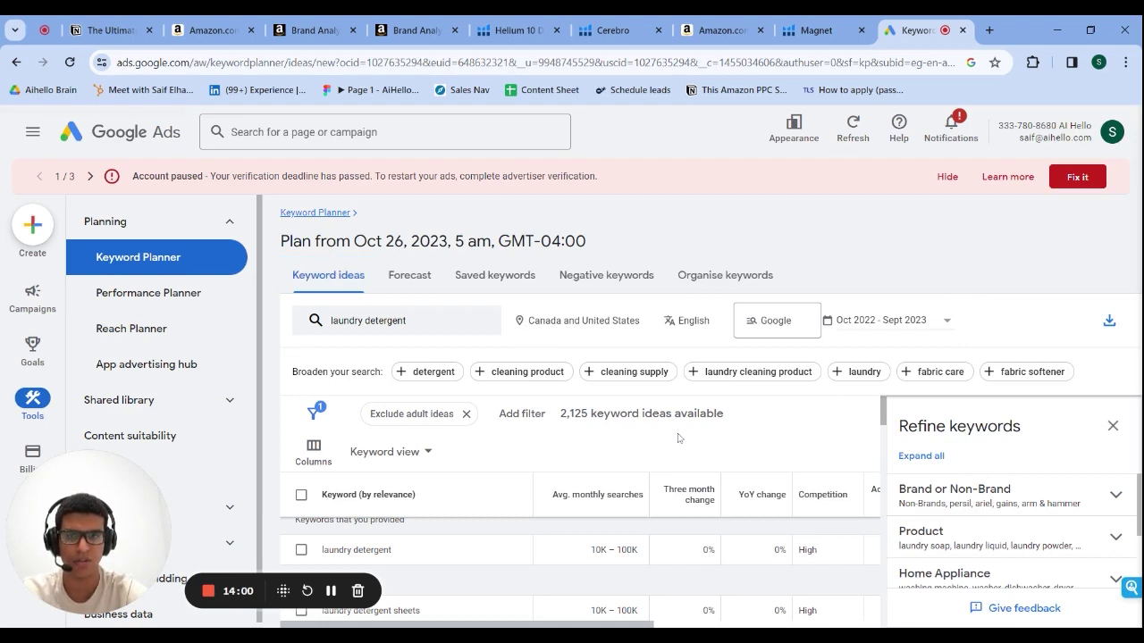
scroll(762, 458, down, 2)
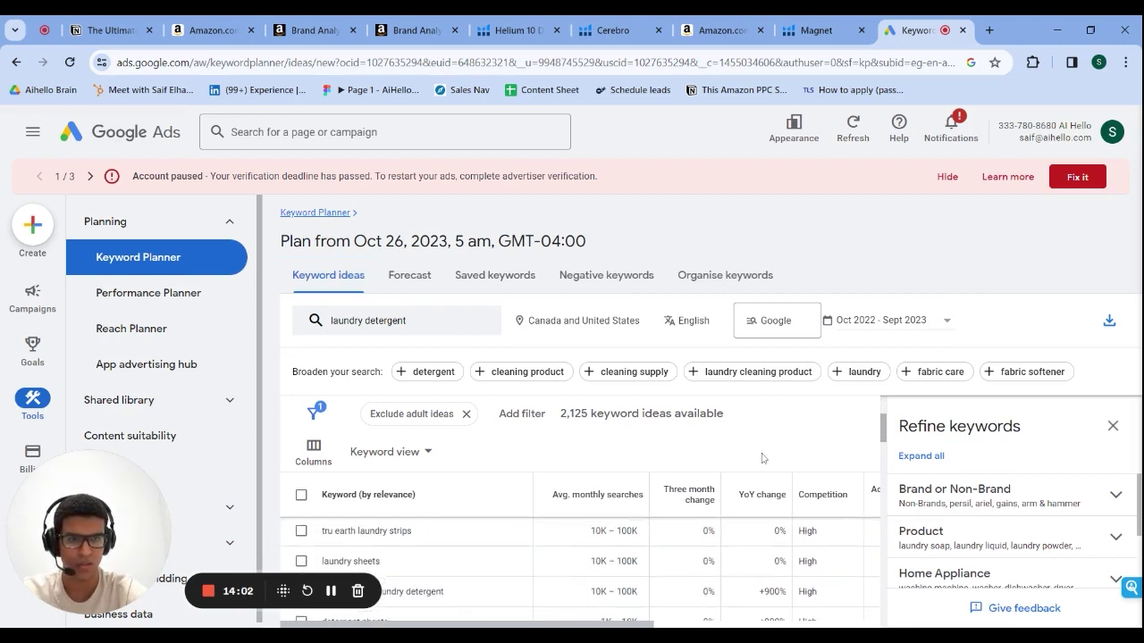
scroll(762, 459, up, 1)
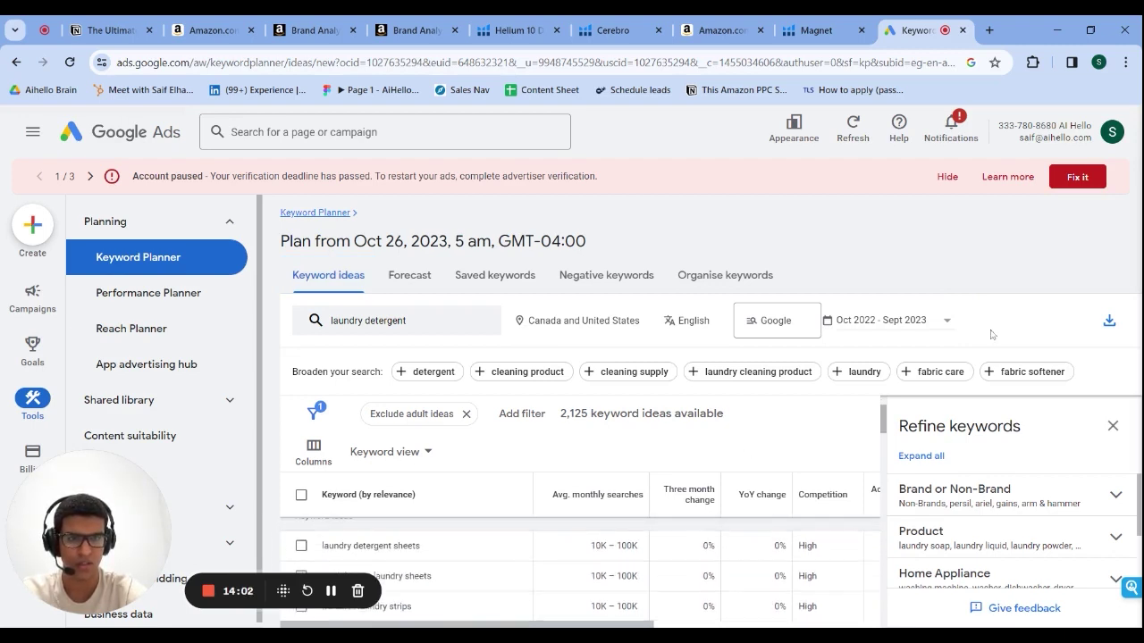
click(1112, 426)
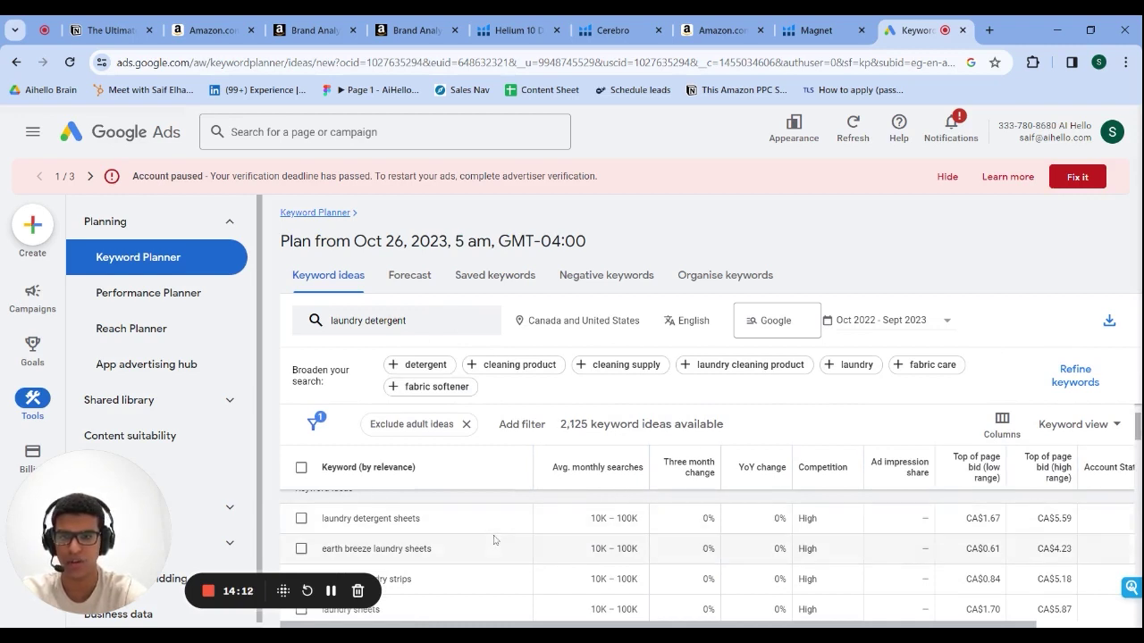
Examine the keyword ideas for "laundry detergent" down to the end of the first page.
scroll(515, 539, down, 2)
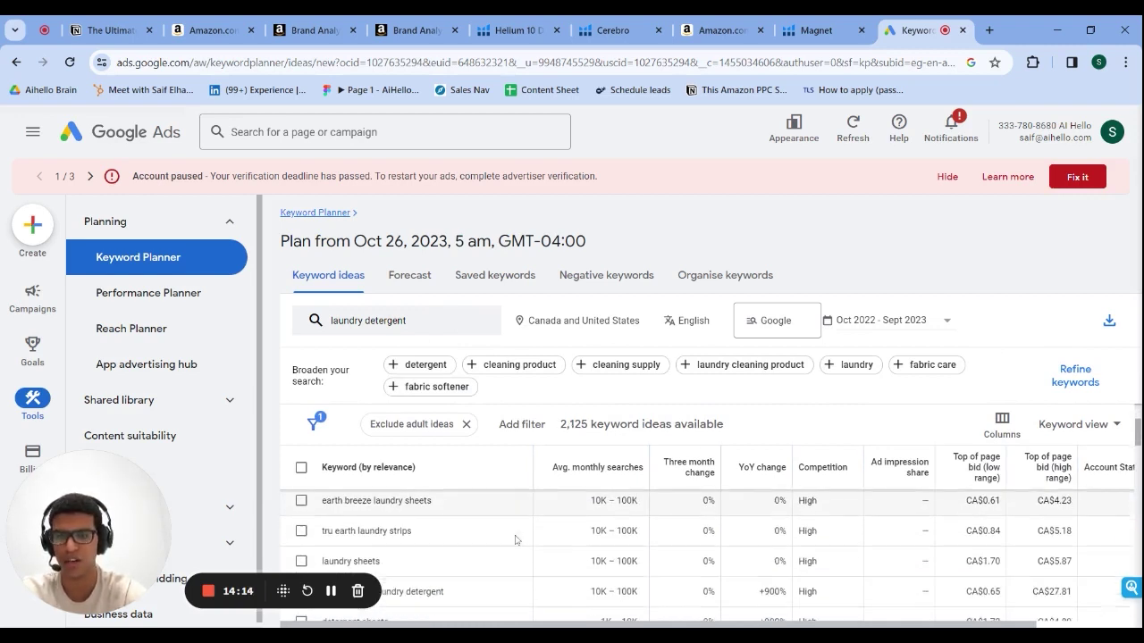
scroll(485, 542, down, 2)
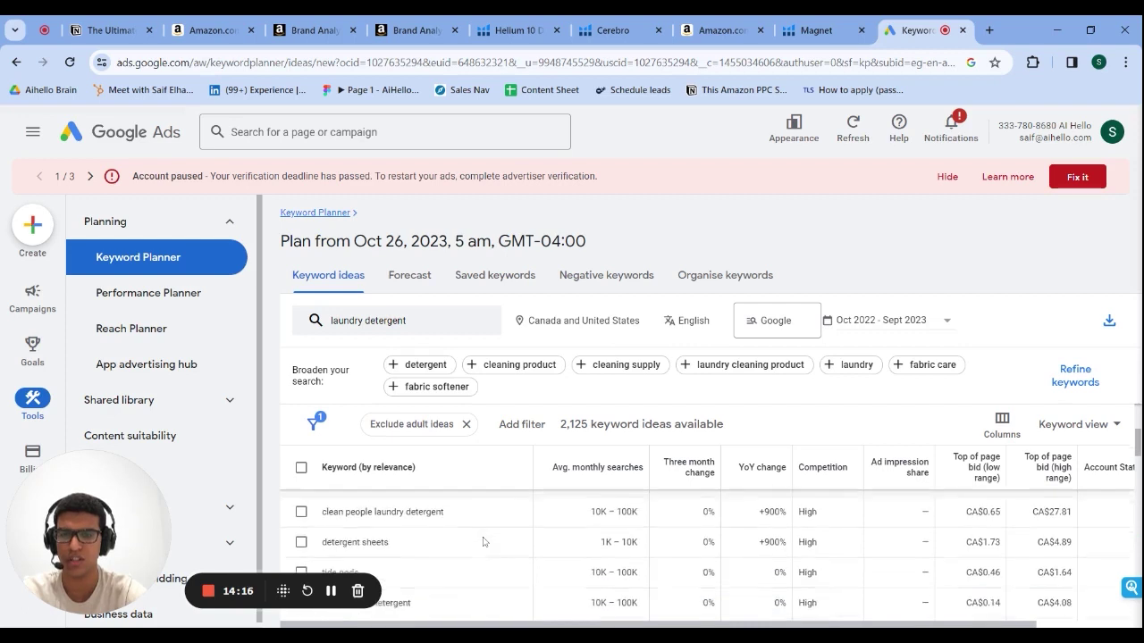
scroll(482, 542, down, 1)
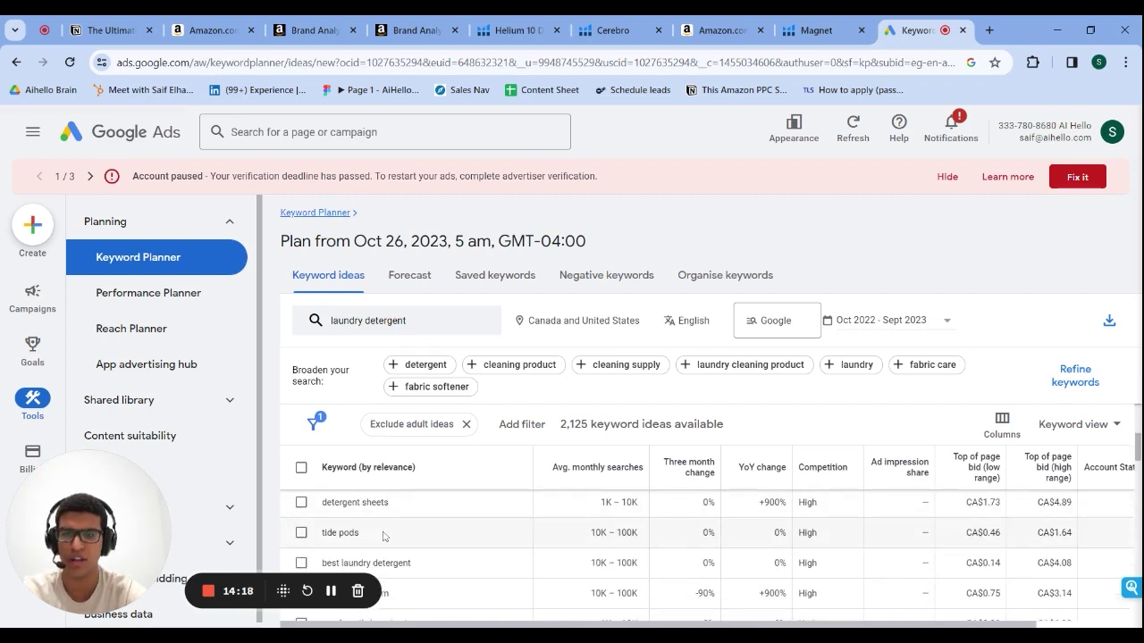
scroll(386, 543, down, 4)
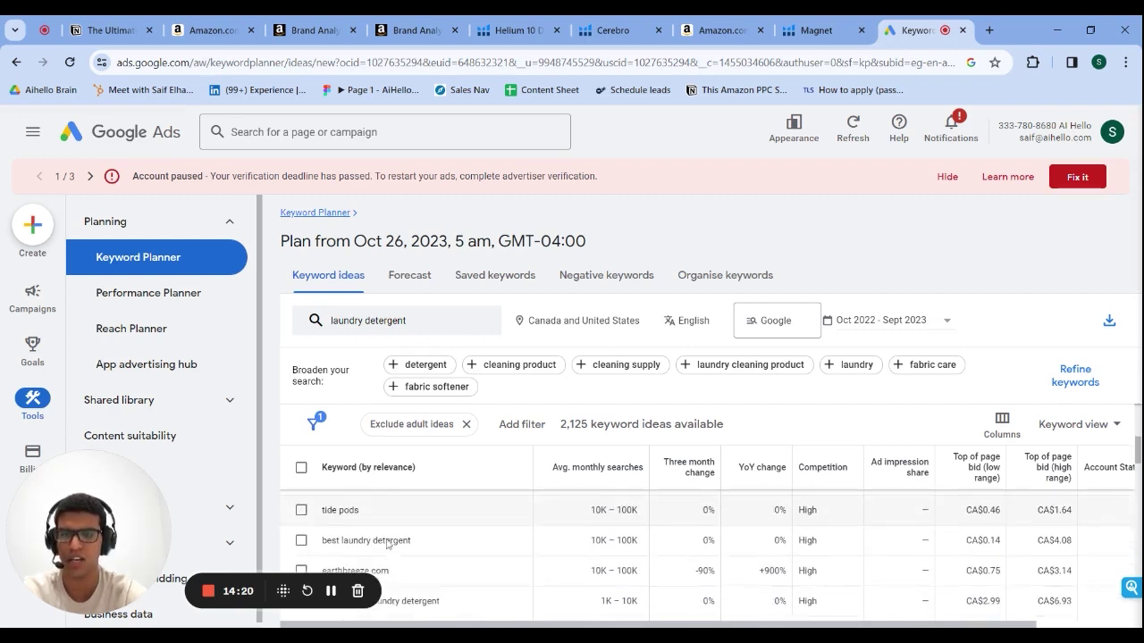
scroll(387, 542, down, 6)
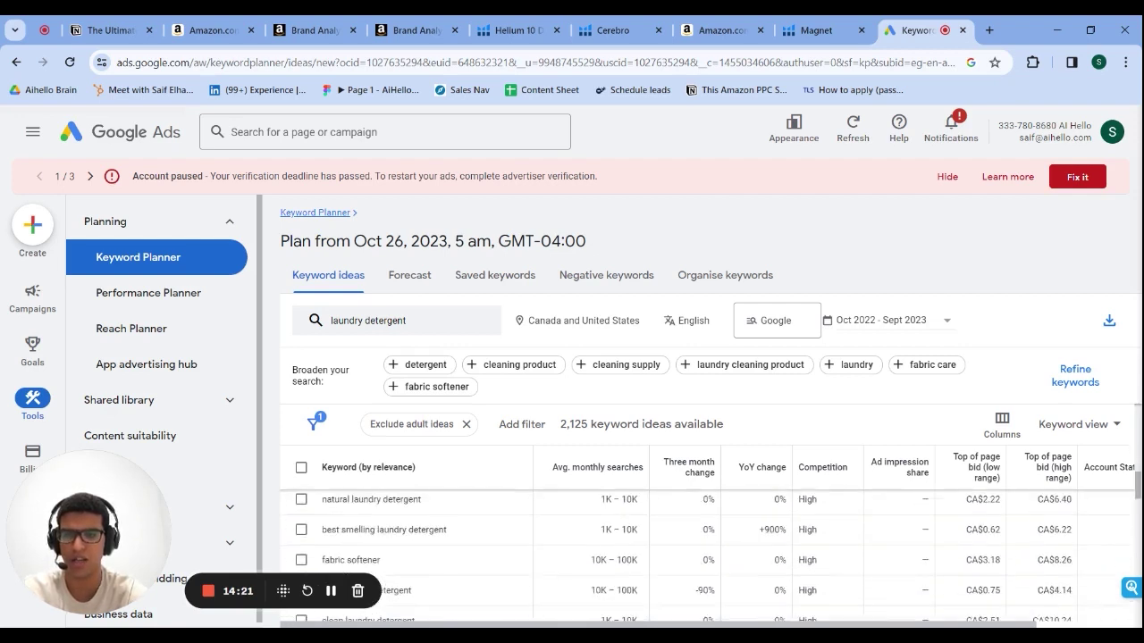
scroll(711, 554, down, 8)
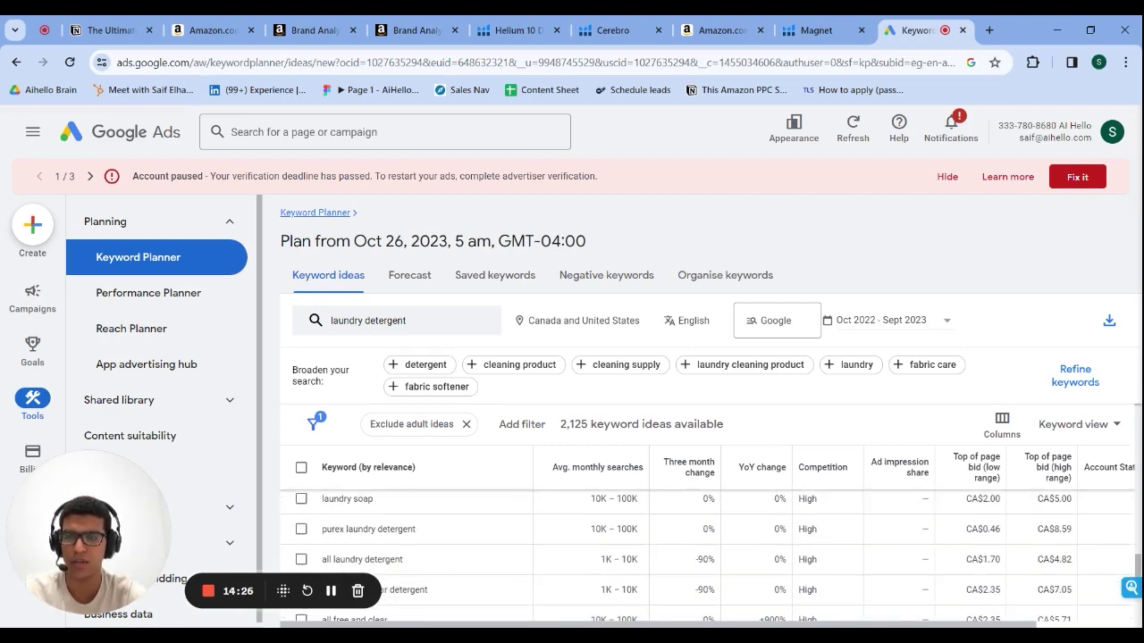
scroll(712, 553, down, 10)
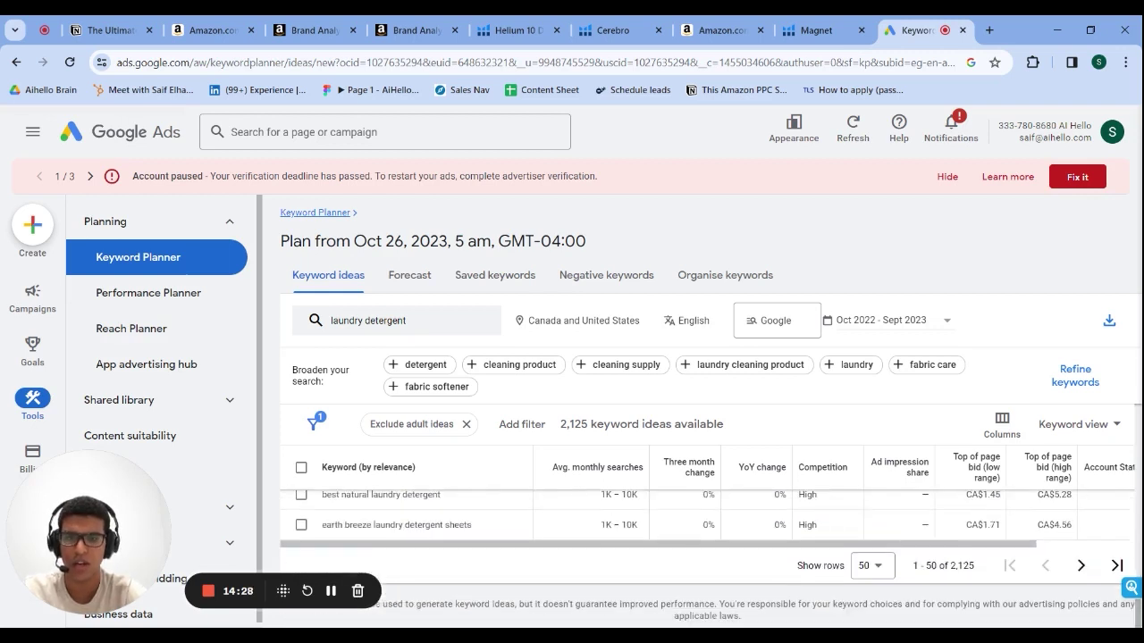
click(430, 326)
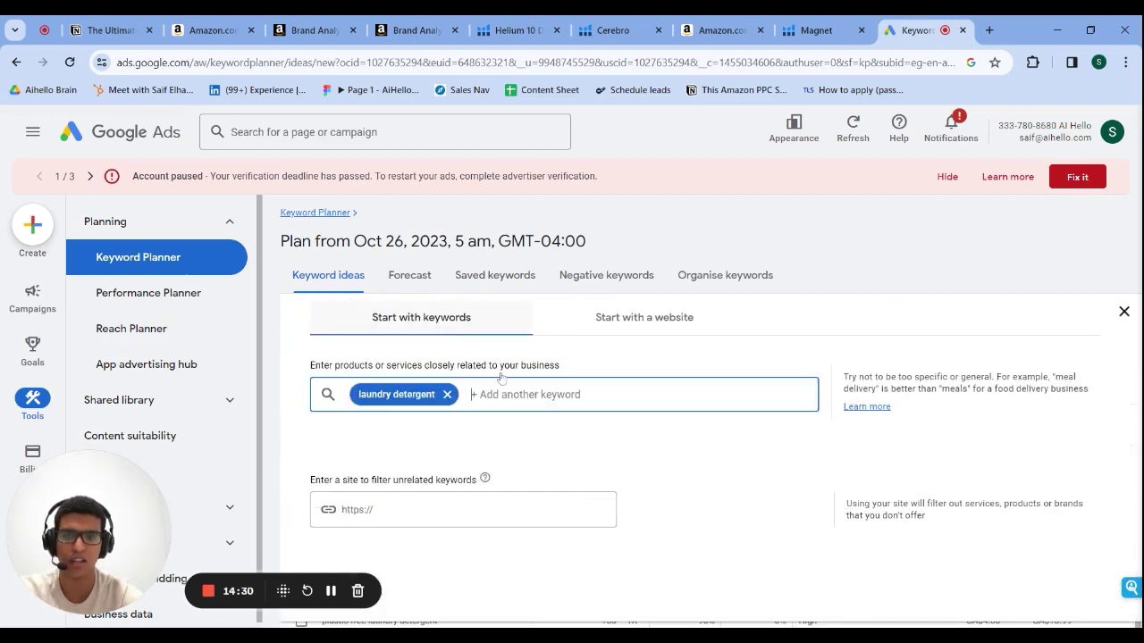
click(447, 394)
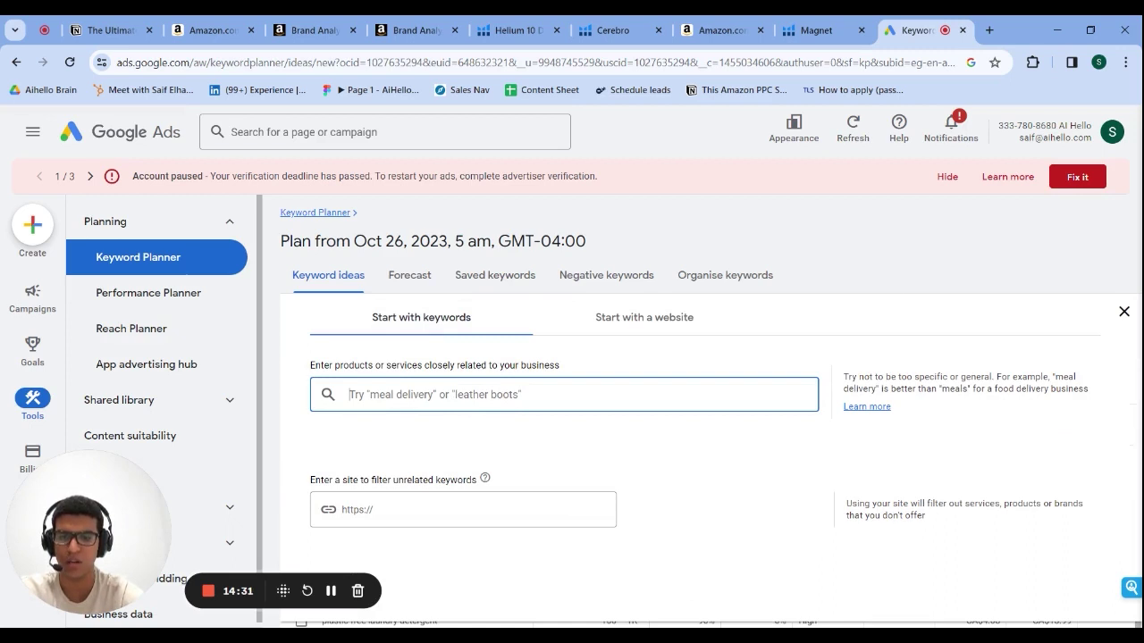
text(toilet)
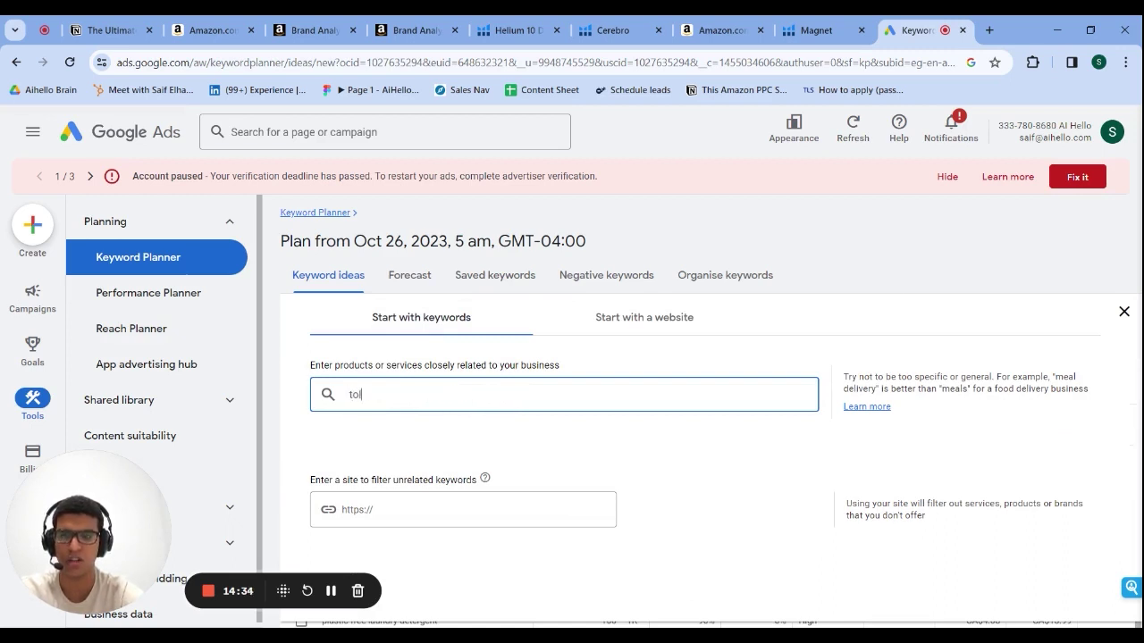
key(BackSpace)
key(BackSpace)
key(BackSpace)
key(BackSpace)
text(ddler stool)
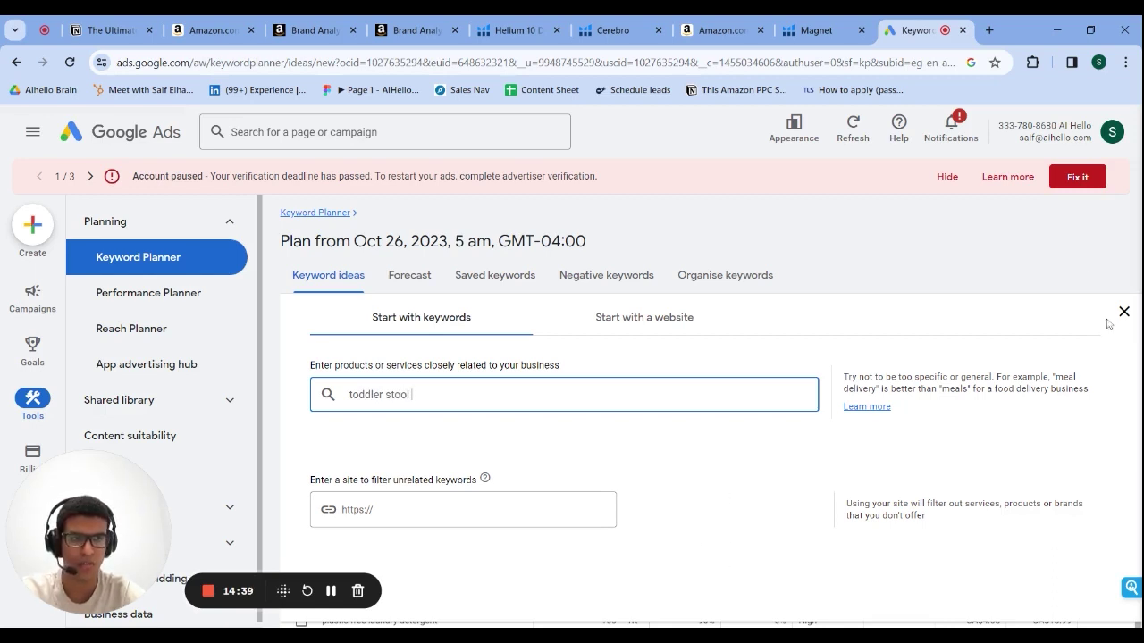
key(Return)
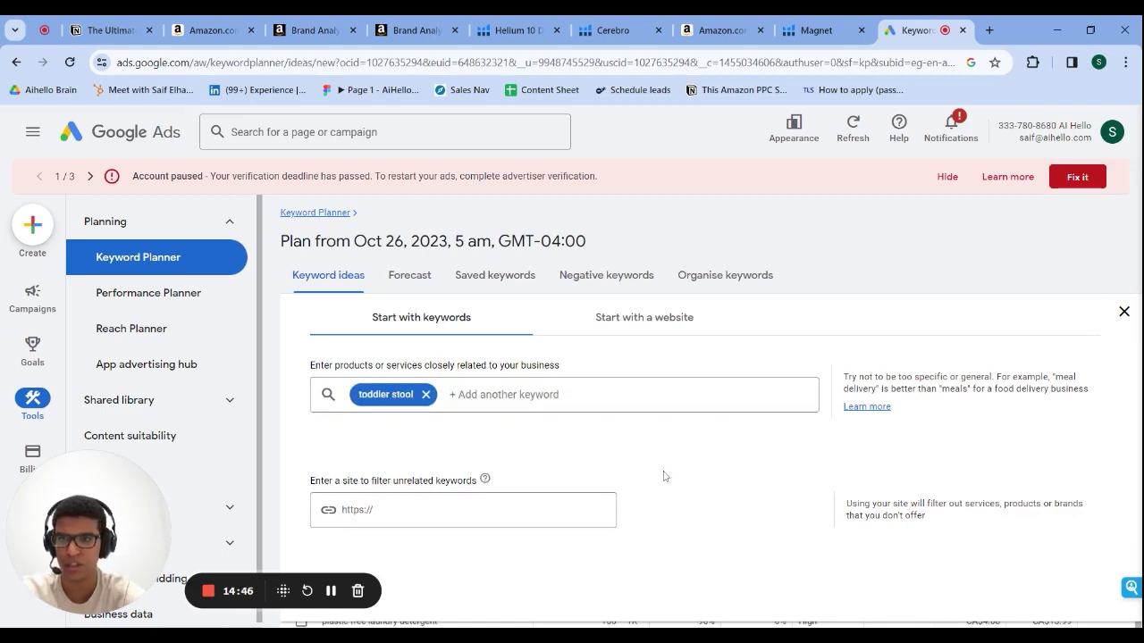
click(1124, 311)
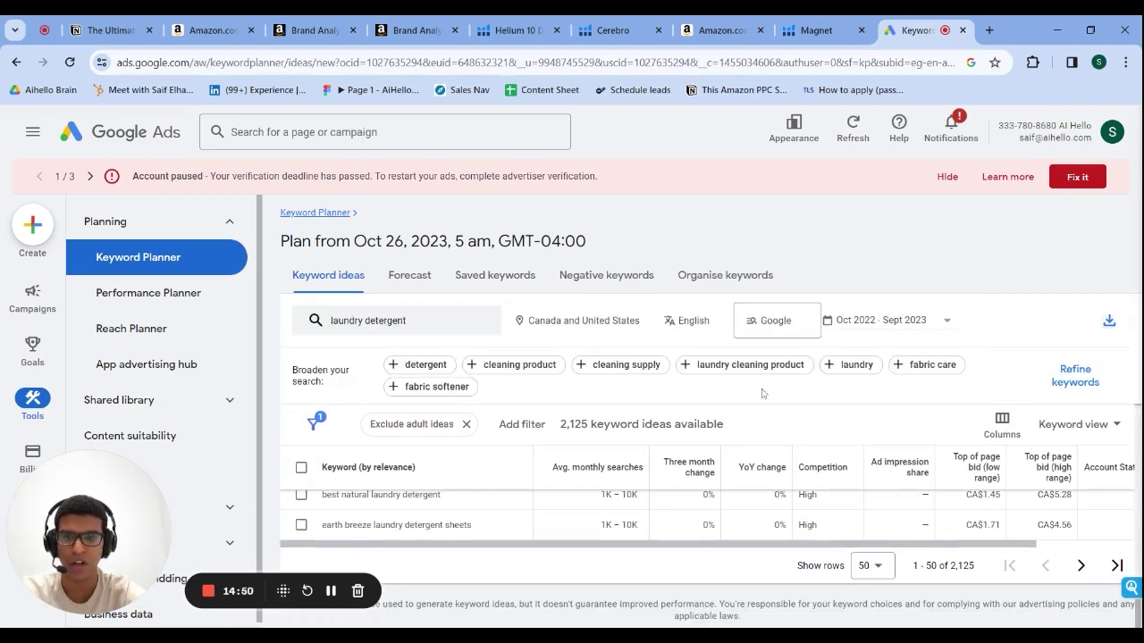
Try to get keyword ideas for "toddler stool" in place of "laundry detergent".
click(407, 322)
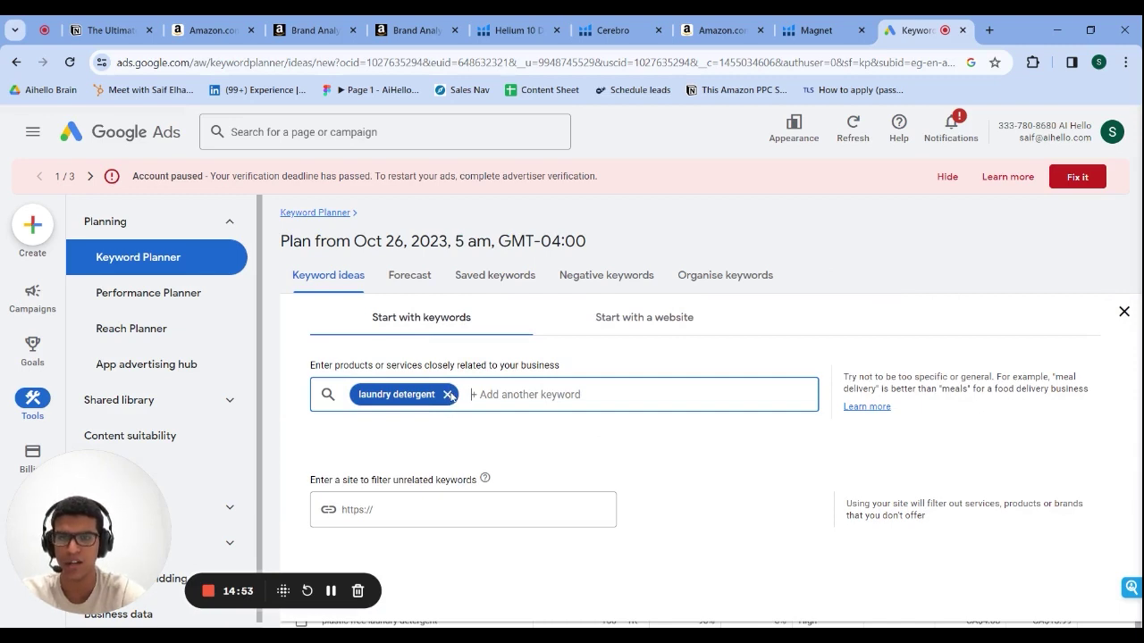
click(447, 395)
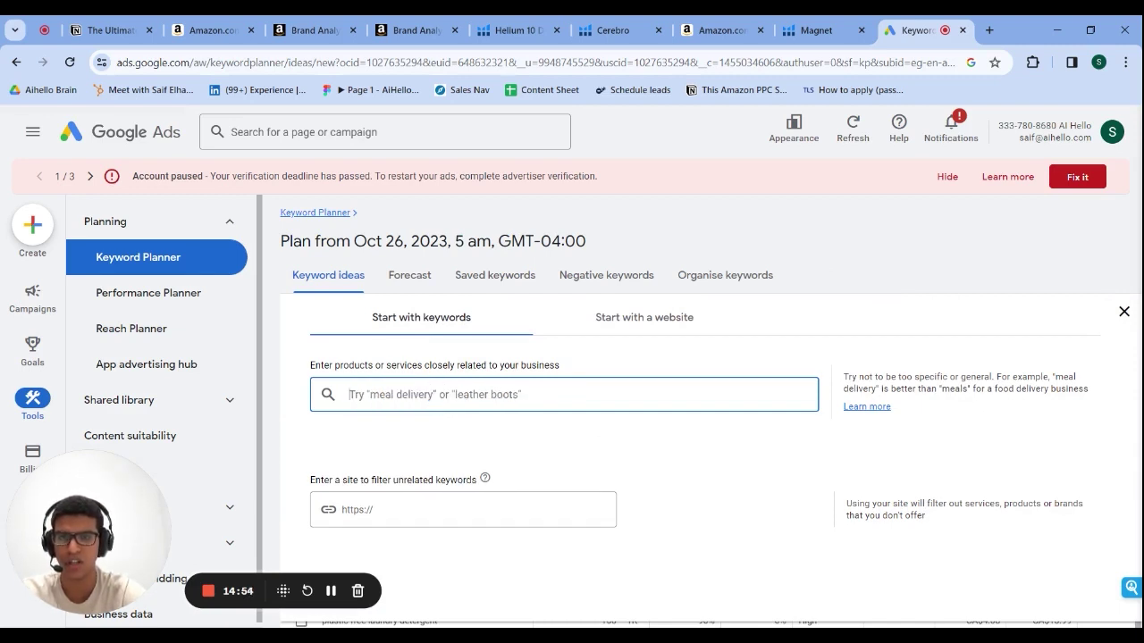
text(toddler)
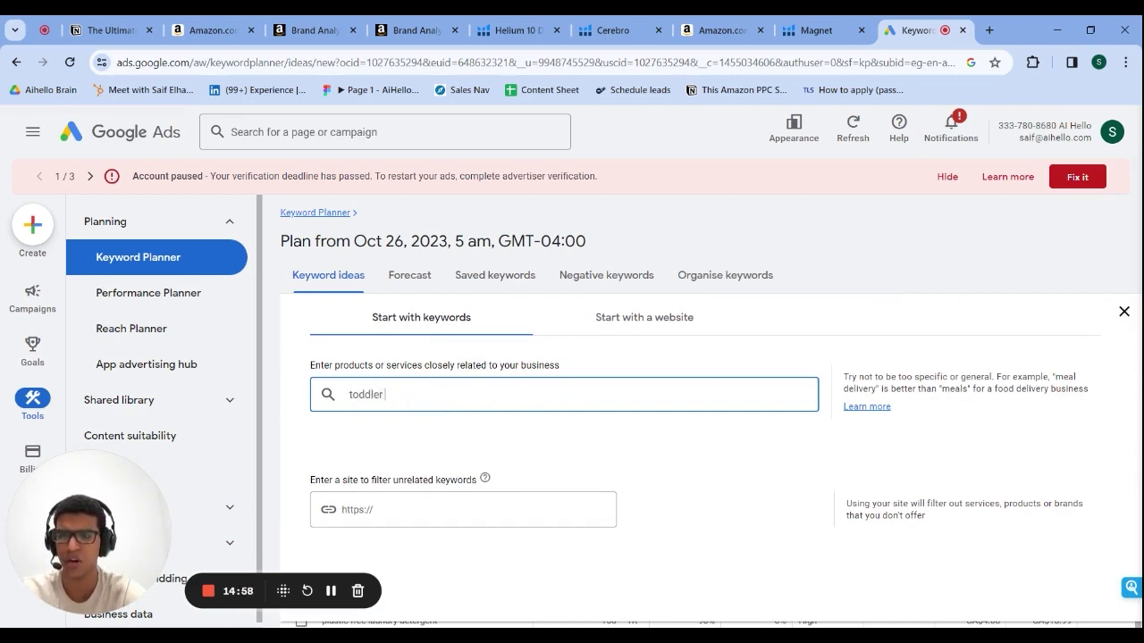
text( stool)
key(Return)
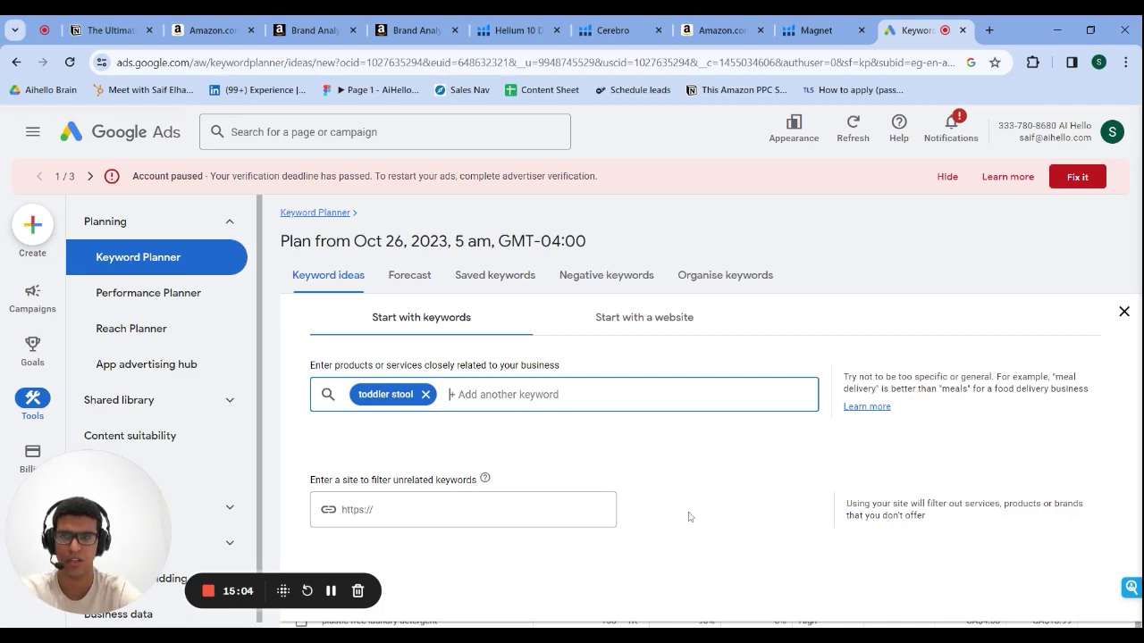
key(Return)
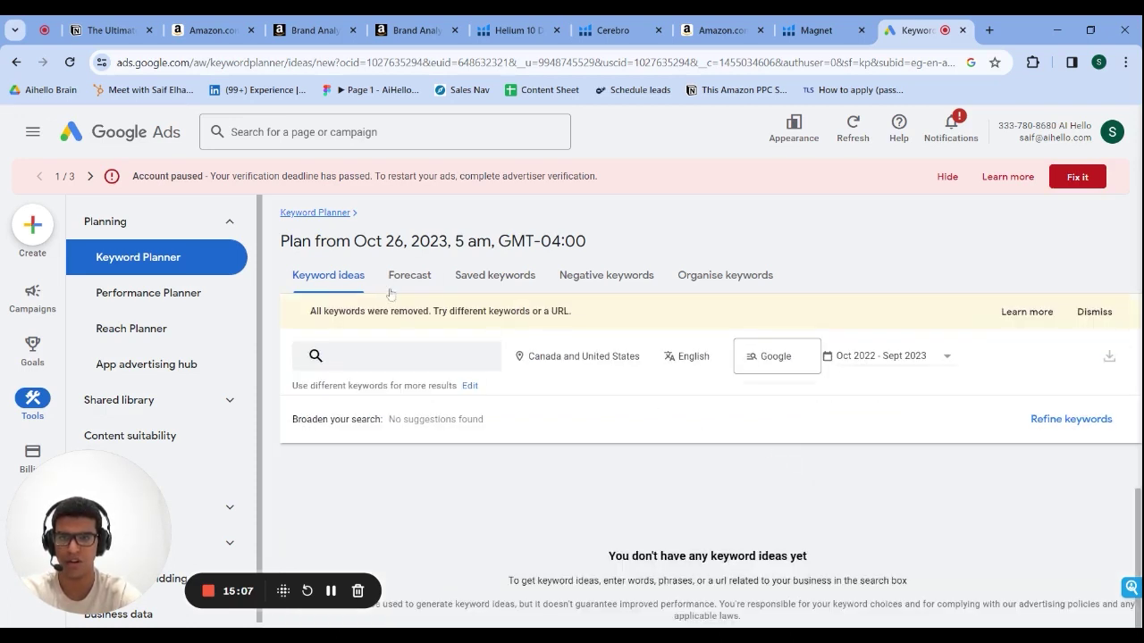
Get keyword ideas for "stool" and look through the resulting list.
click(393, 367)
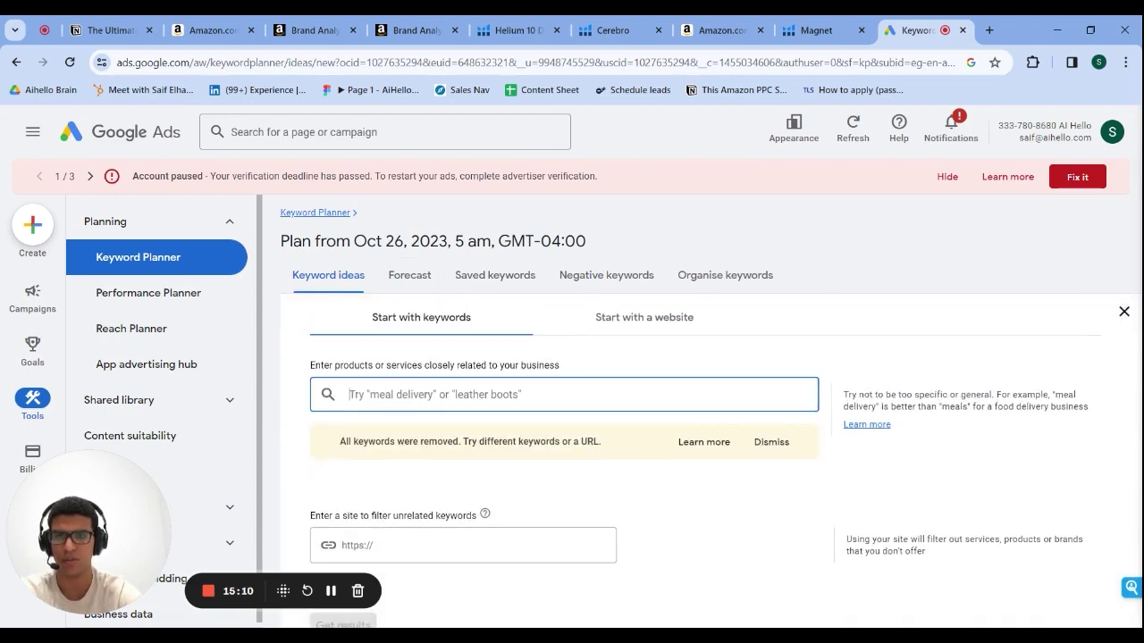
text(stool)
key(Return)
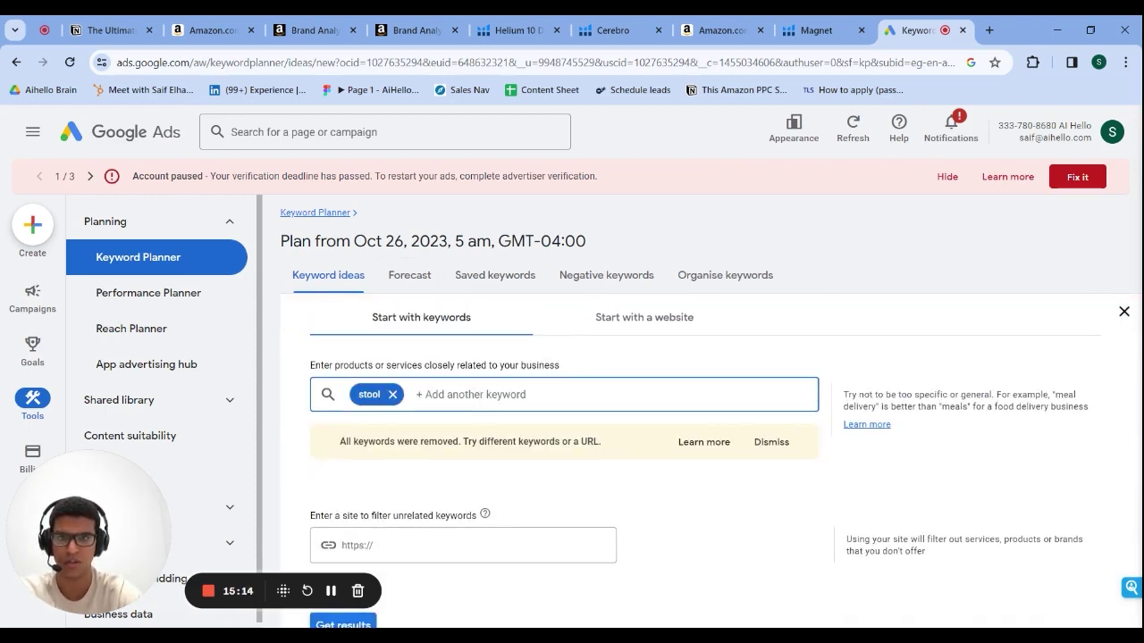
key(Return)
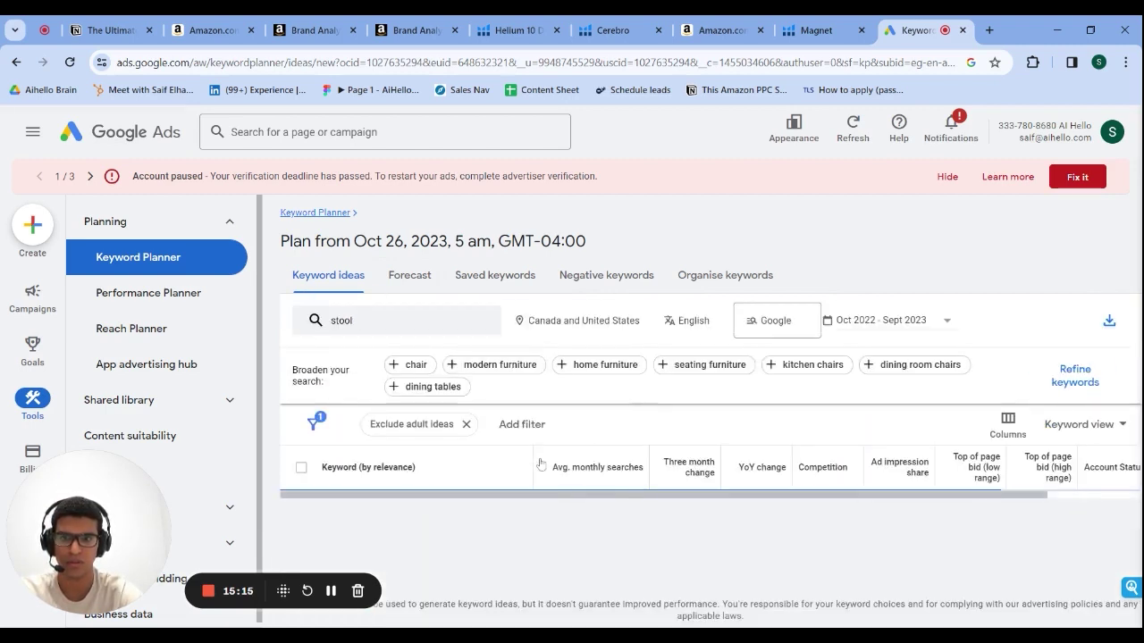
scroll(542, 491, down, 2)
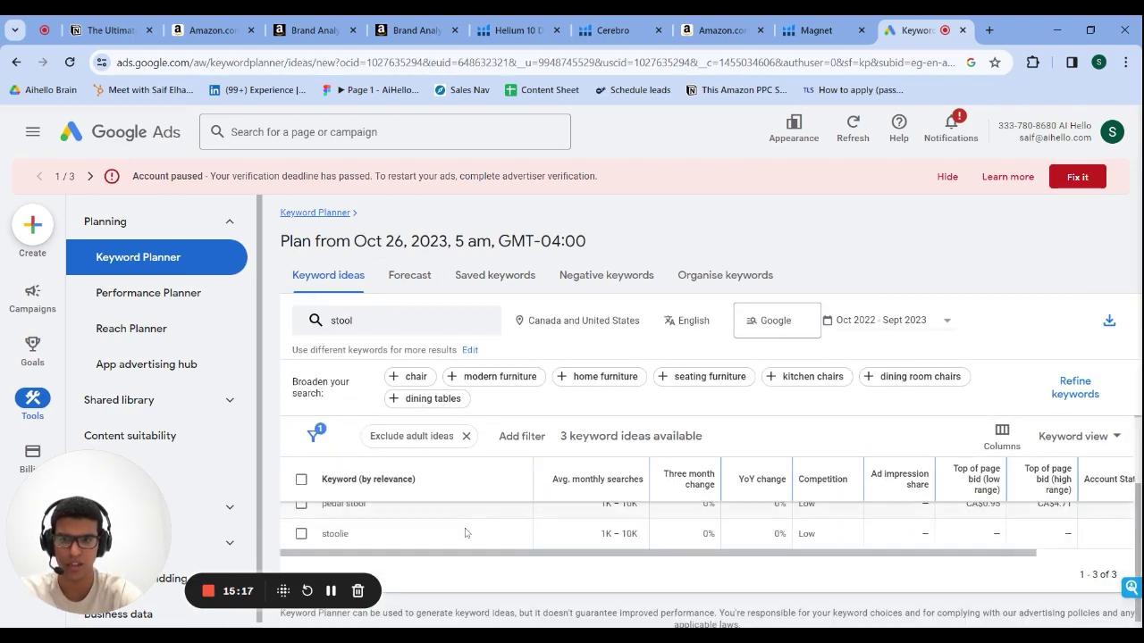
scroll(464, 532, up, 2)
scroll(465, 532, down, 4)
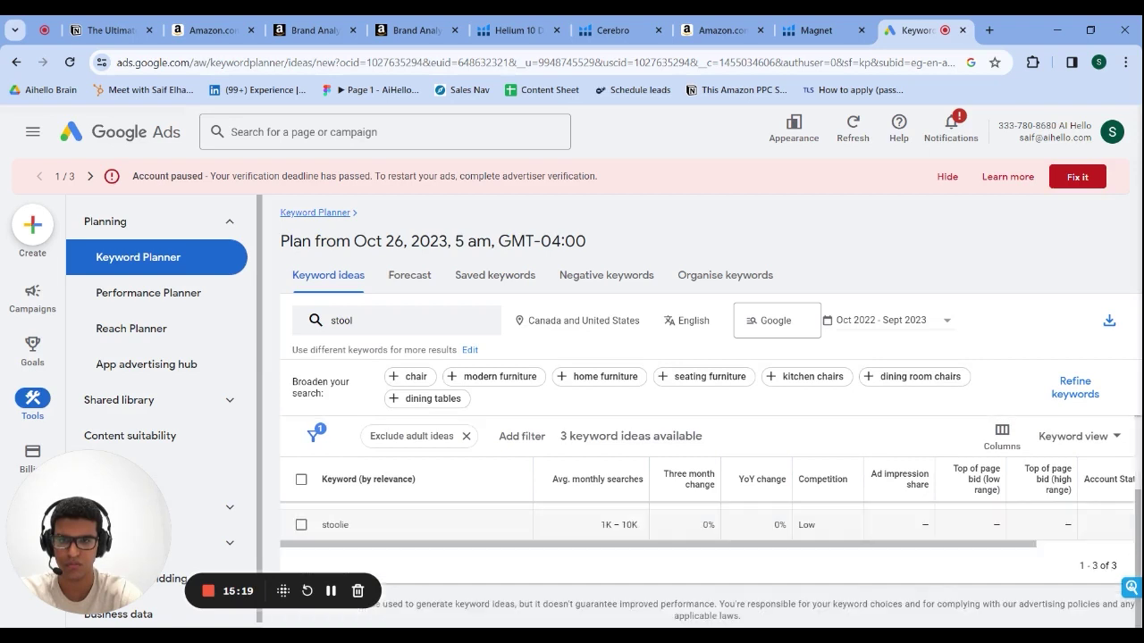
scroll(422, 571, up, 1)
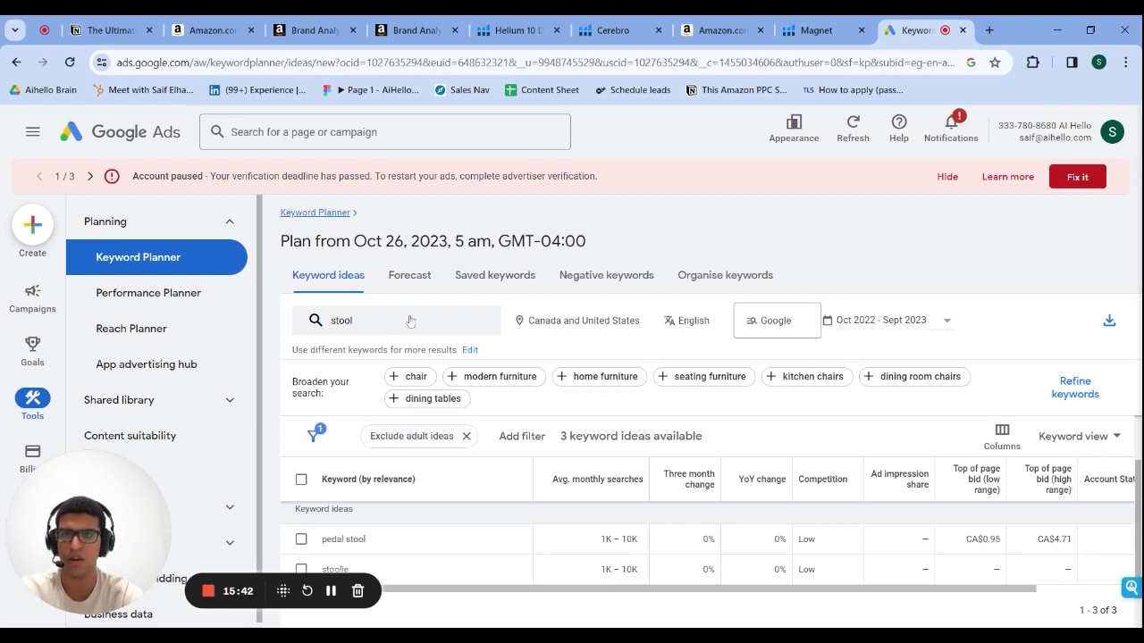
Switch to the Notion keyword research guide and read the Amazon Auto-Complete section.
click(111, 30)
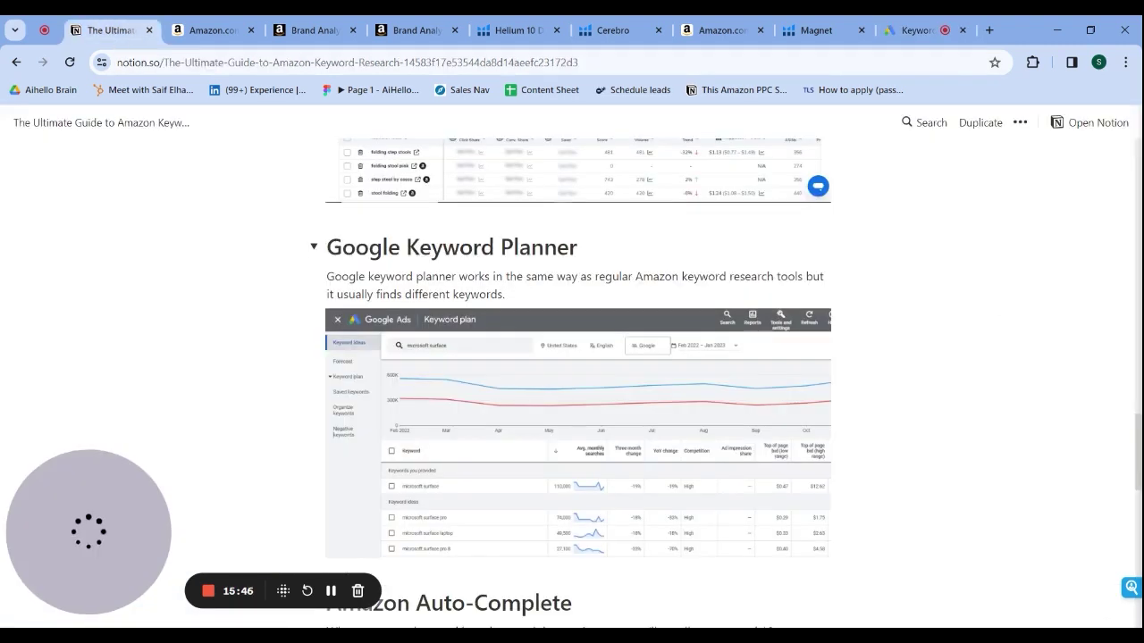
scroll(686, 296, down, 1)
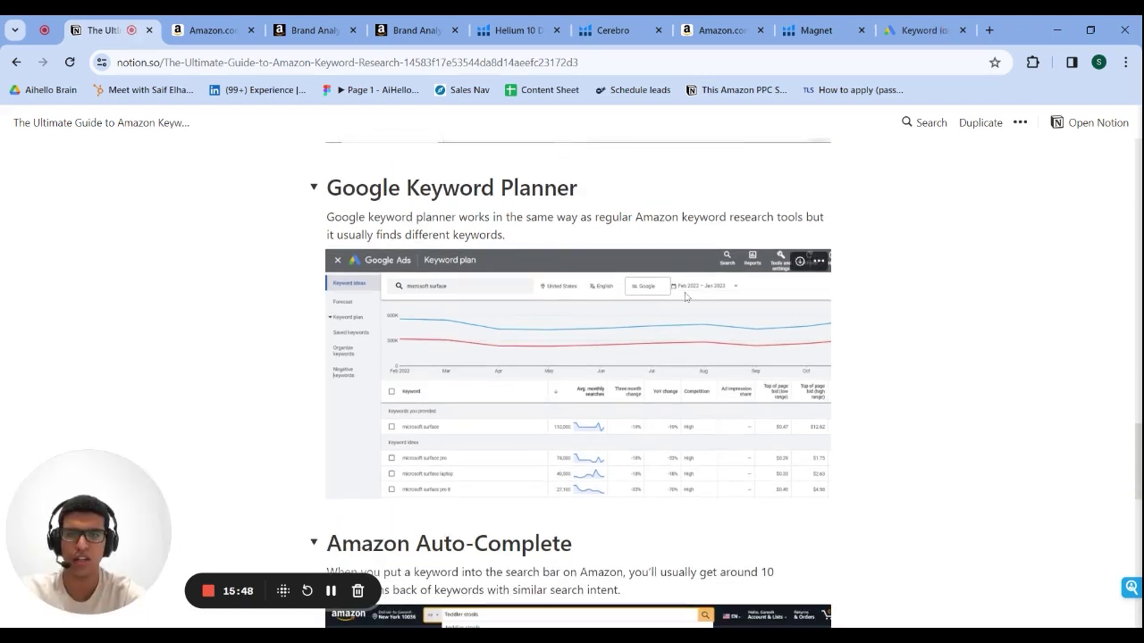
scroll(686, 297, down, 5)
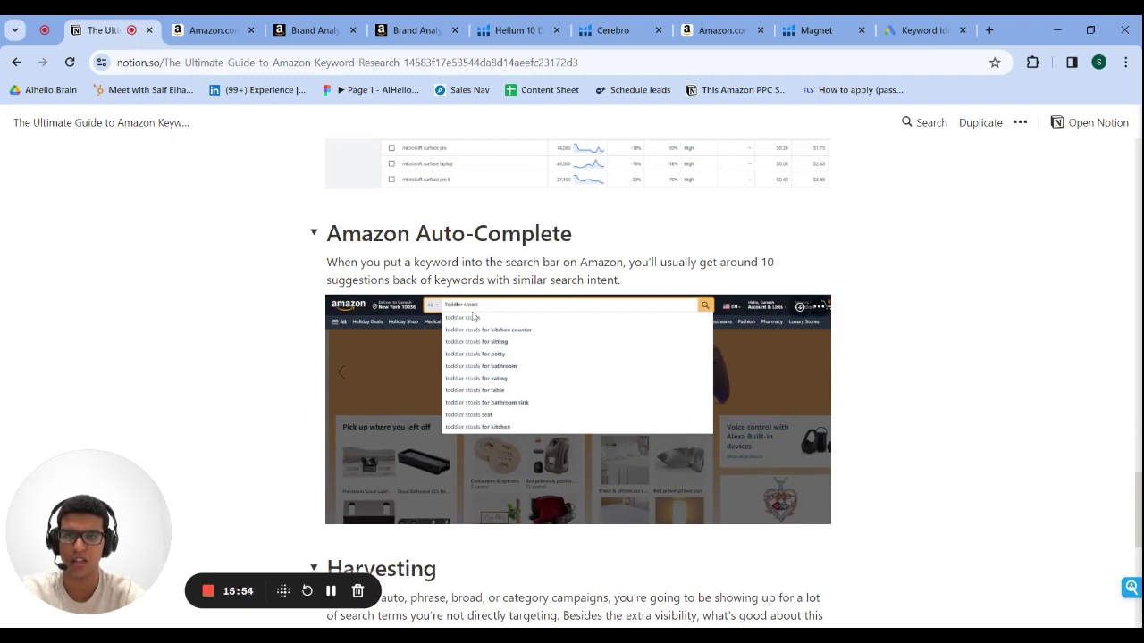
scroll(476, 320, down, 1)
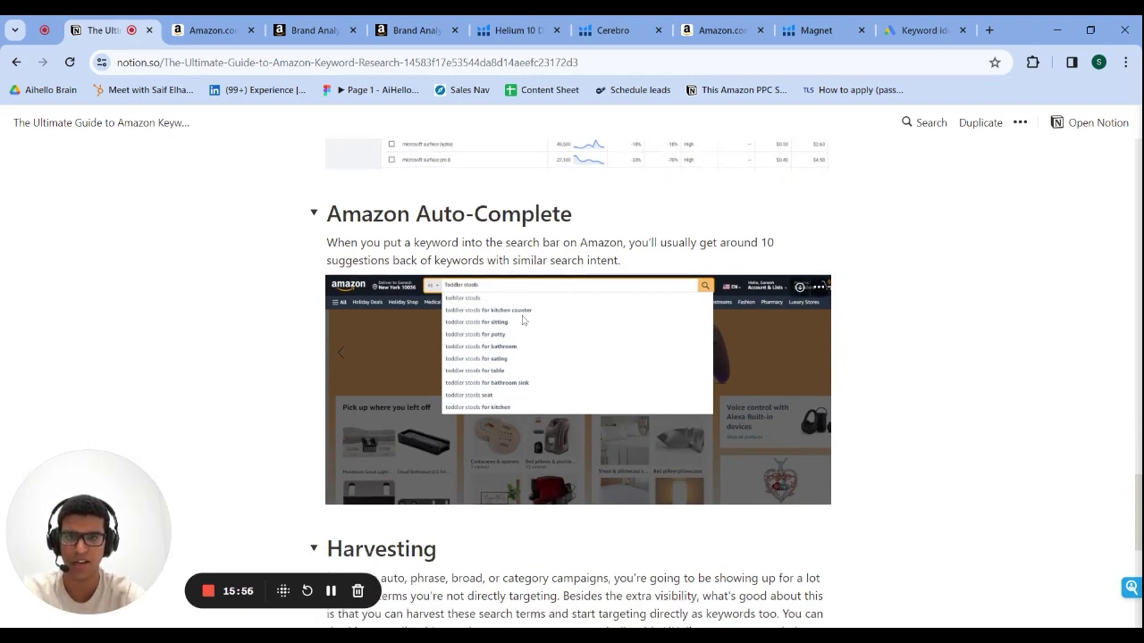
Switch to the Amazon step stool product page and bring up the search suggestions for "toddler stool".
click(214, 29)
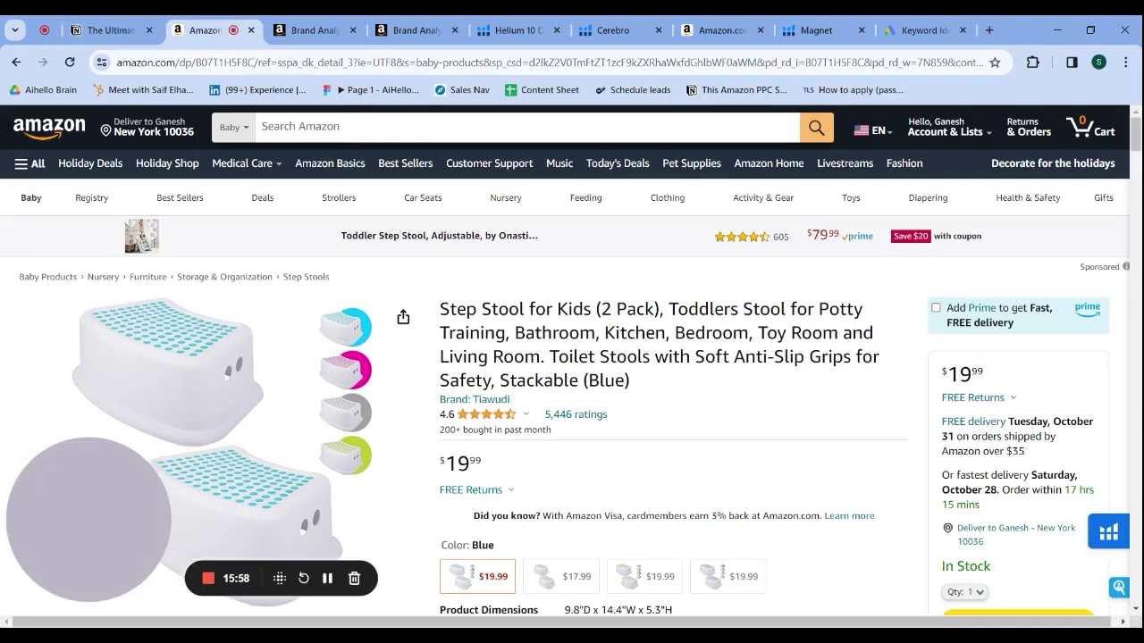
click(261, 125)
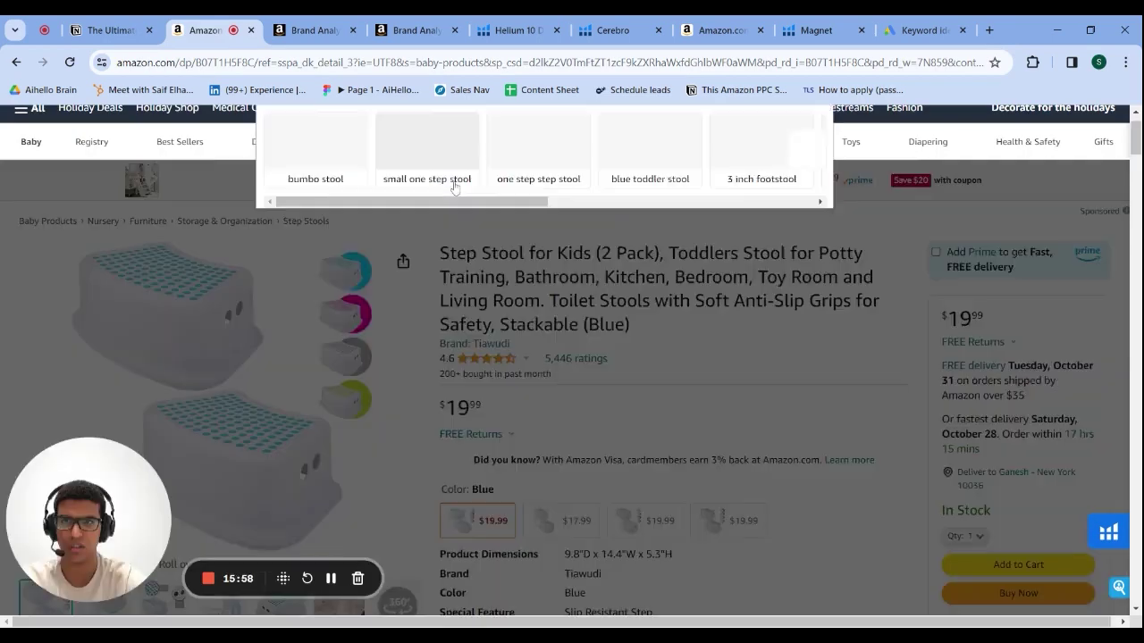
text(t)
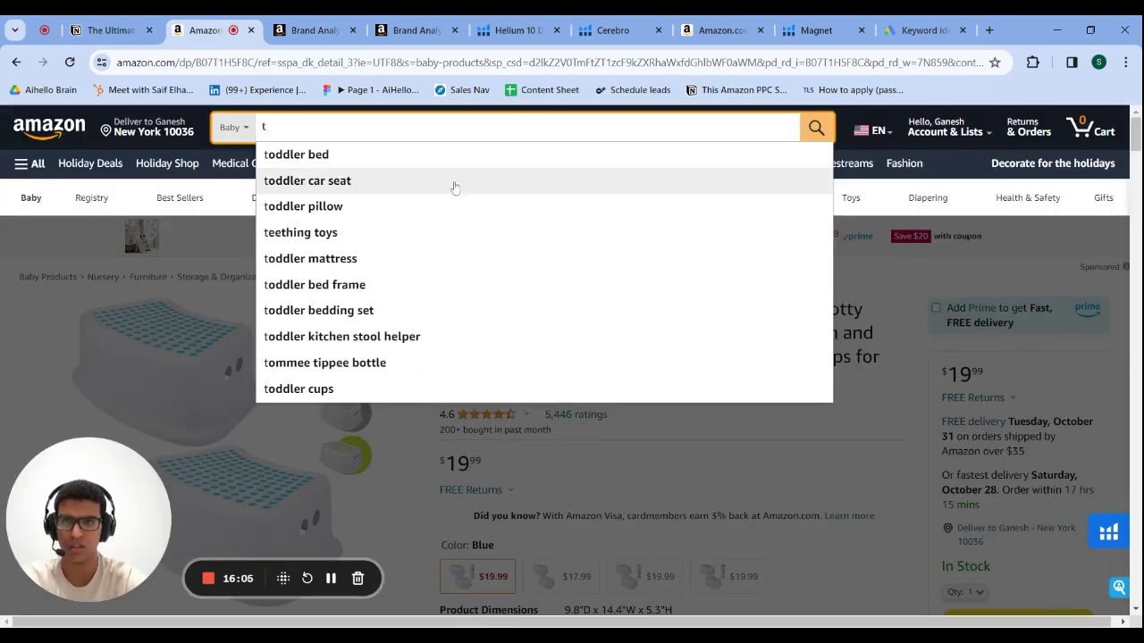
text(oddler stool)
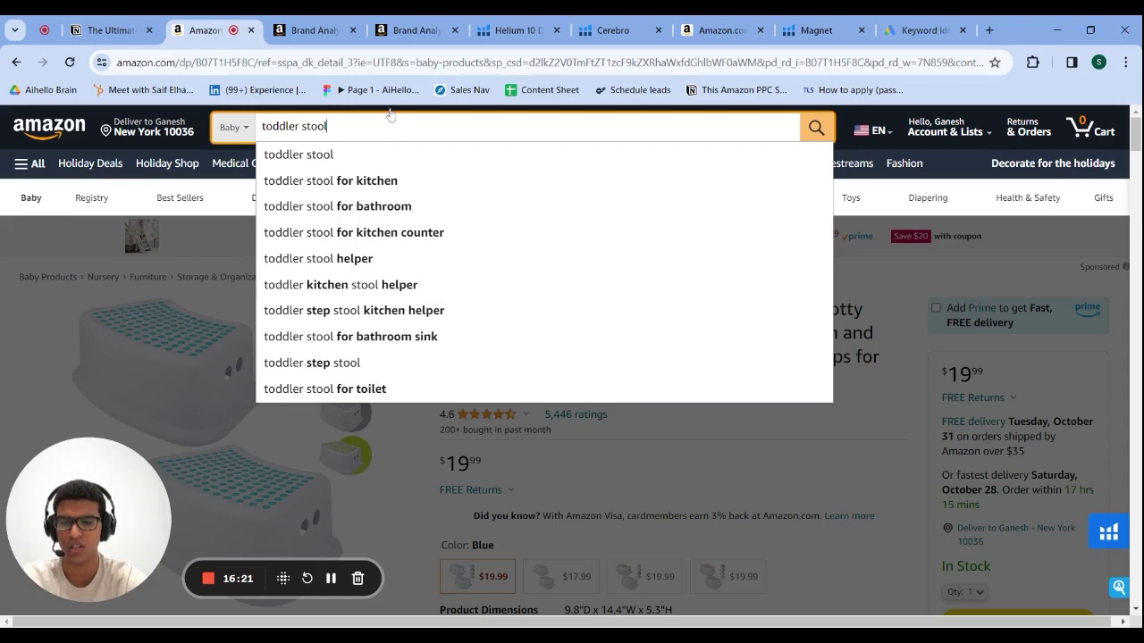
Check the search suggestions for "toddler stool for b" and shorten the query back to "toddler stool".
text(for b)
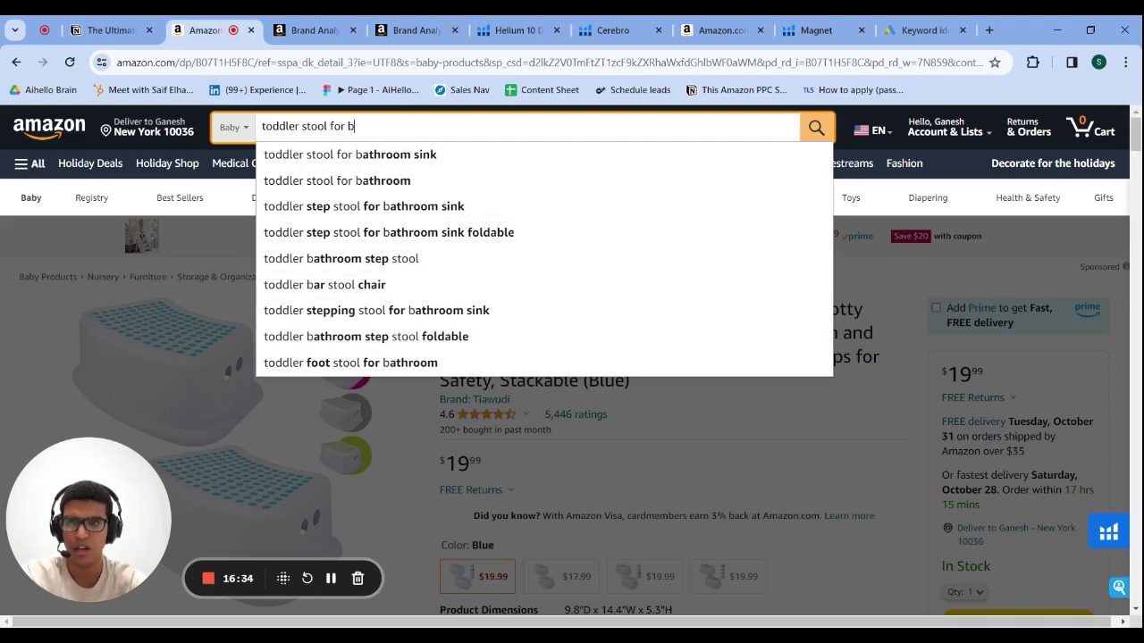
key(ctrl+shift+Left)
key(ctrl+shift+Left)
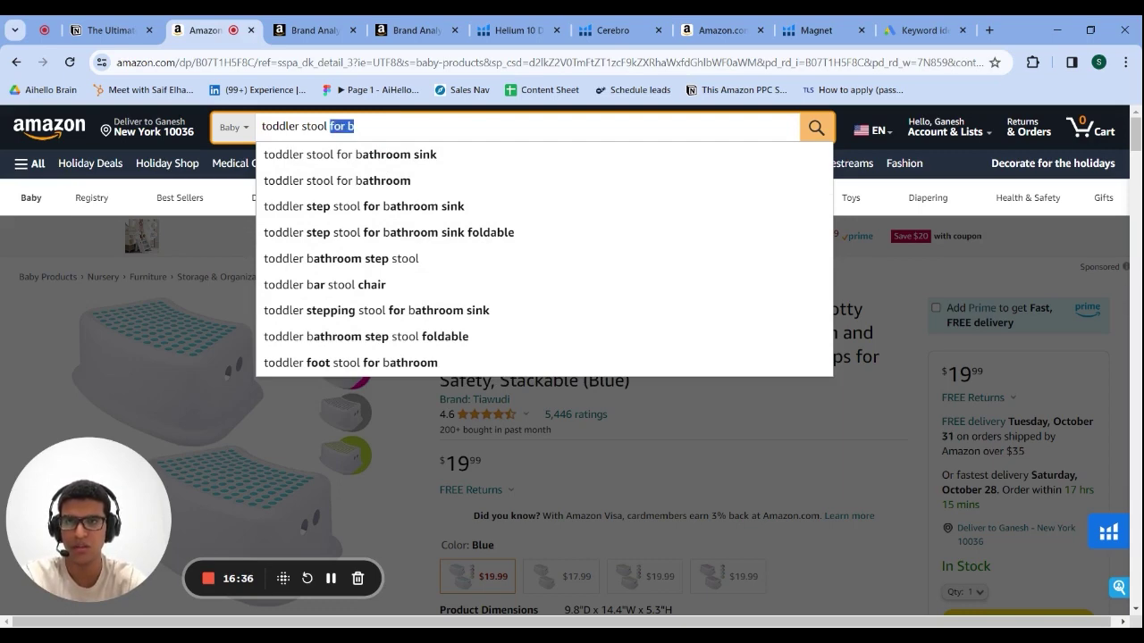
key(BackSpace)
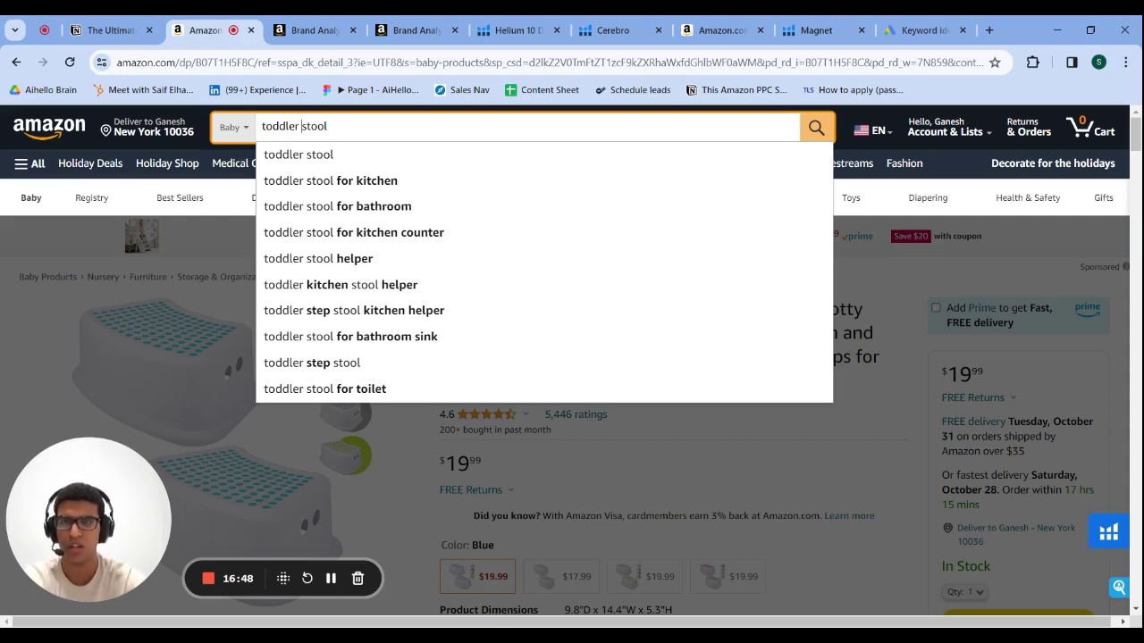
Change the query to "toddler step stool" and run the Amazon search.
text(str)
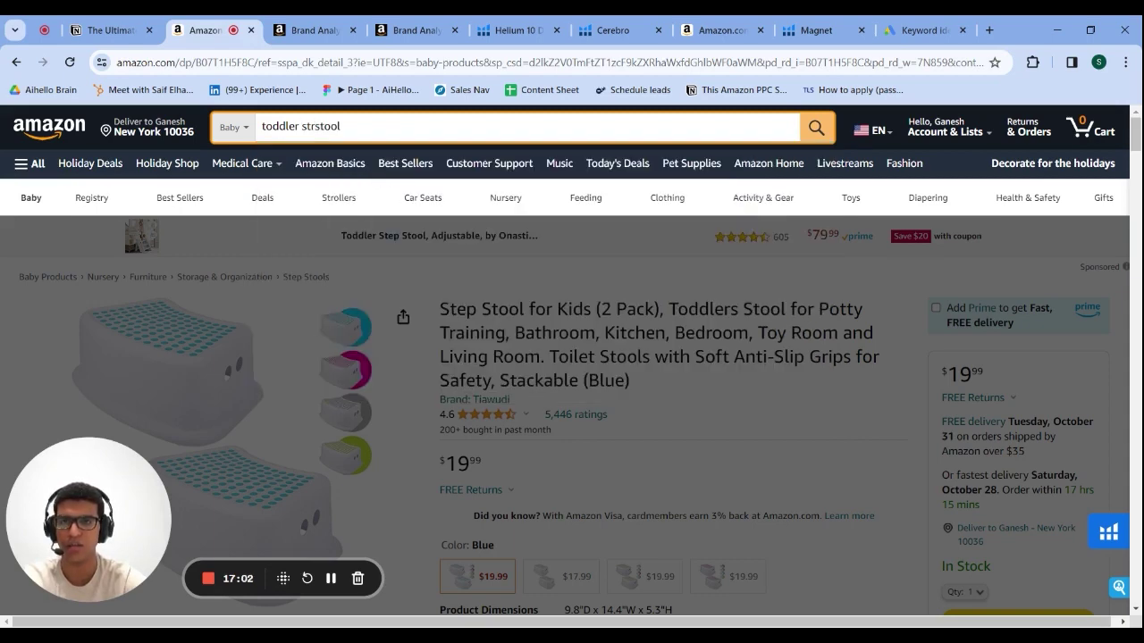
key(BackSpace)
key(BackSpace)
text(tep)
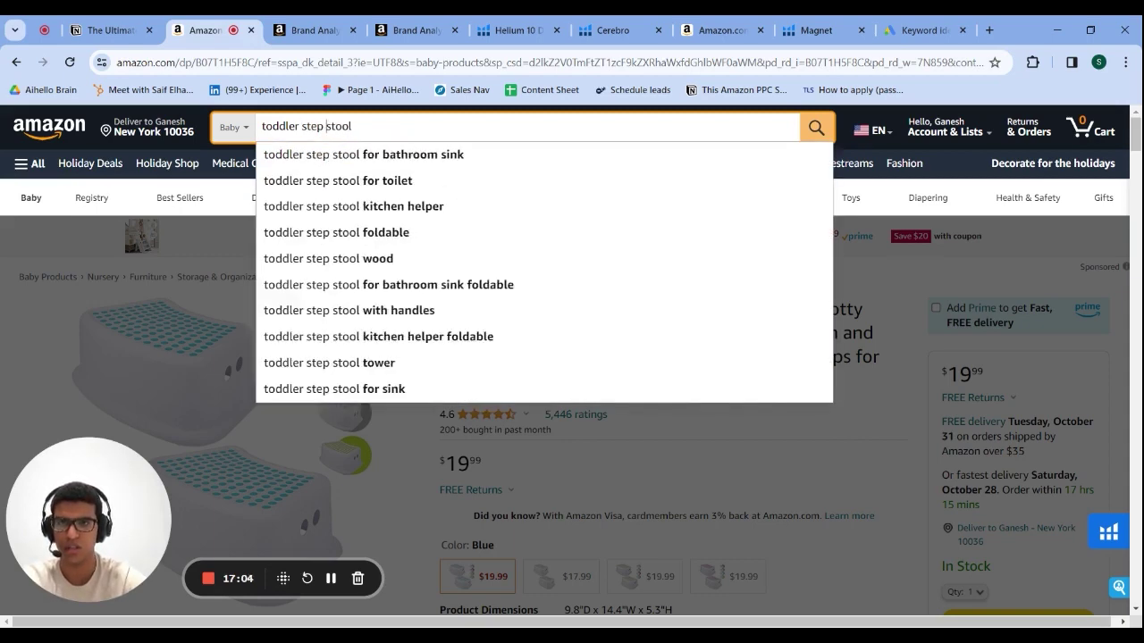
key(Return)
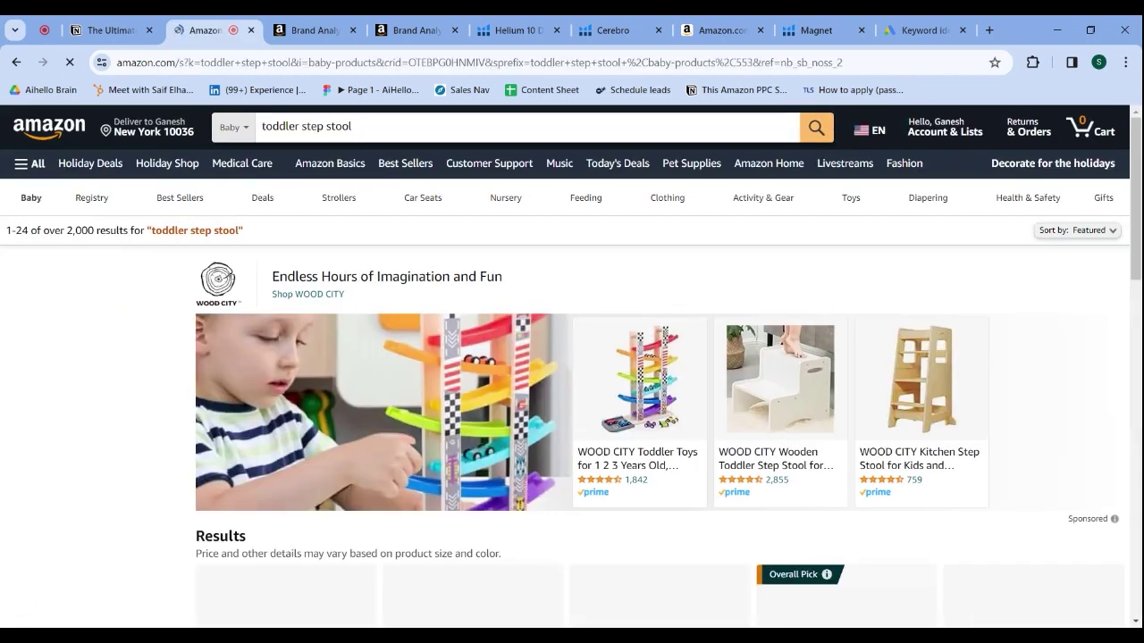
Extend the query to "toddler step stool for" to bring up its auto-complete suggestions.
click(357, 126)
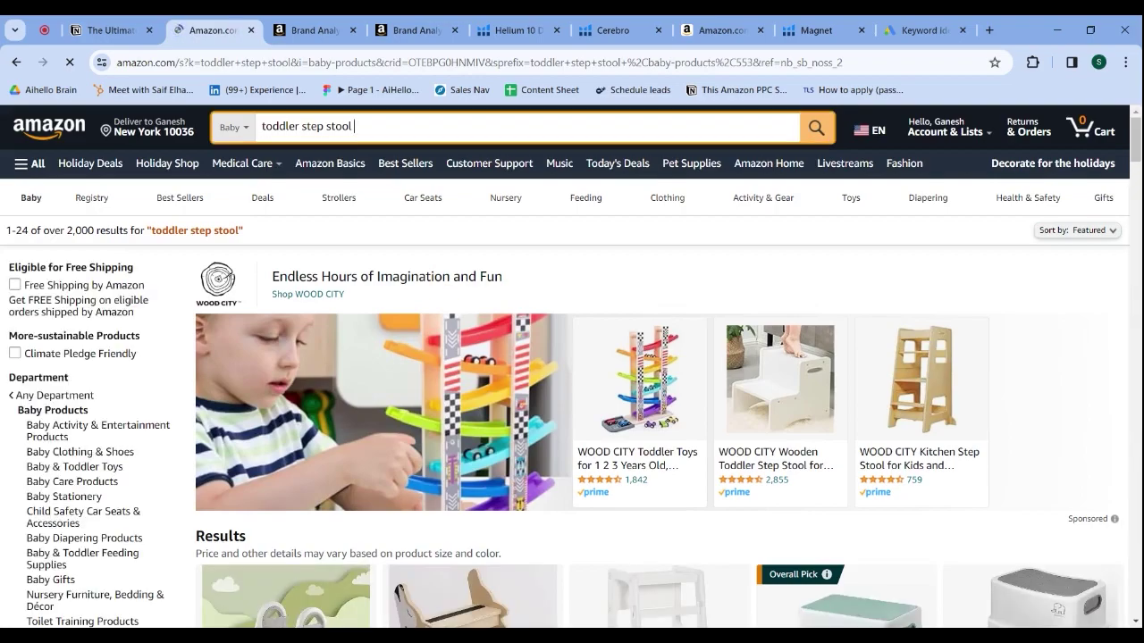
scroll(697, 355, down, 7)
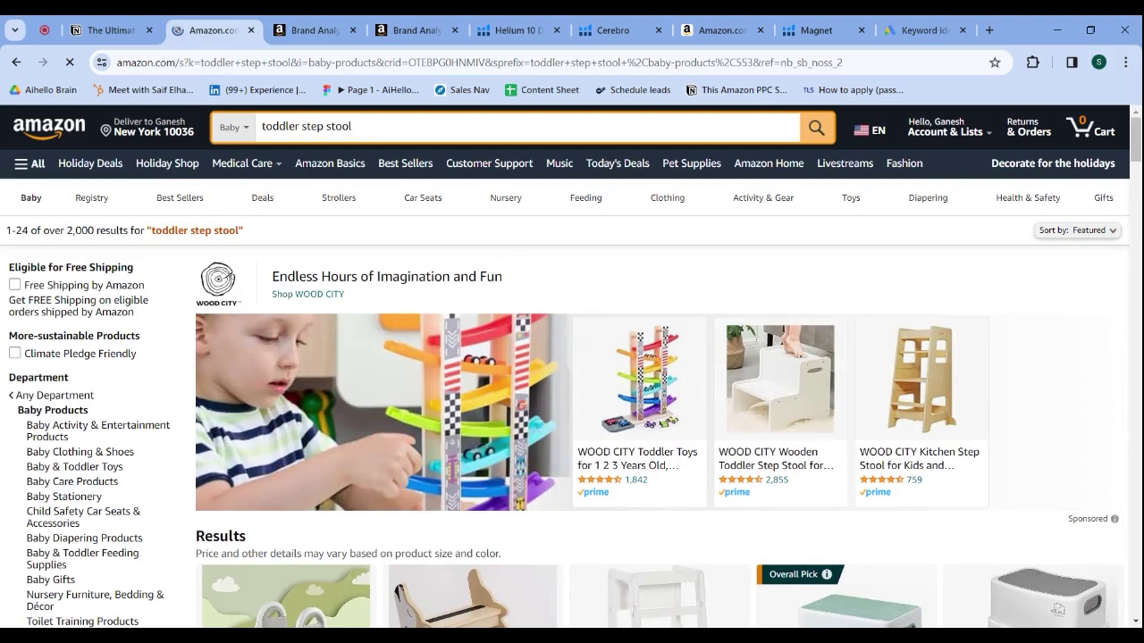
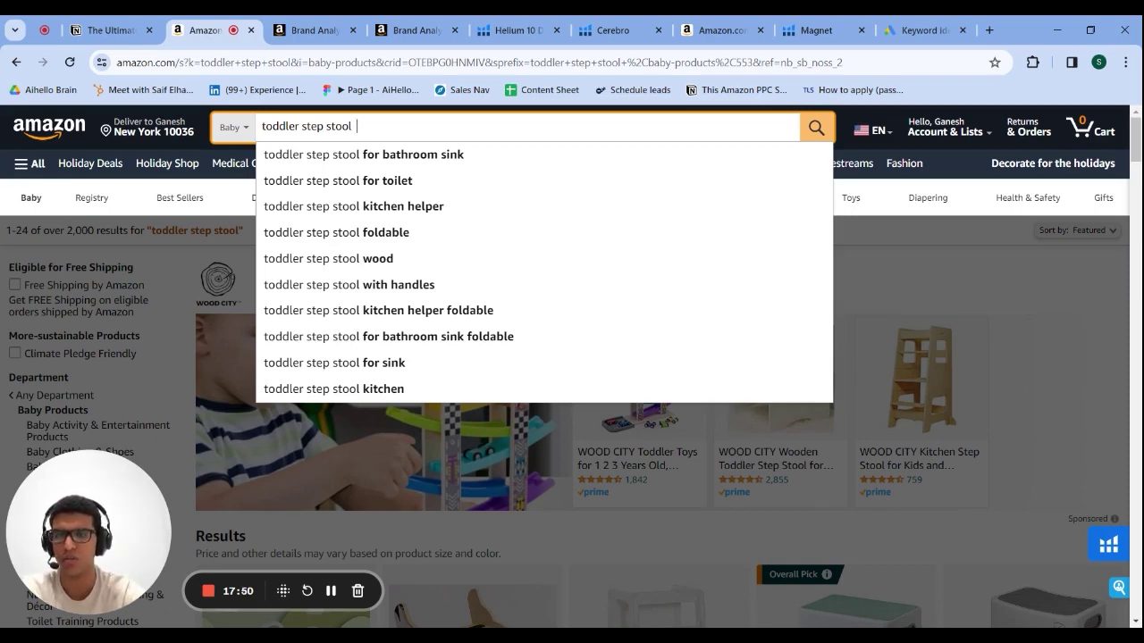
text(for )
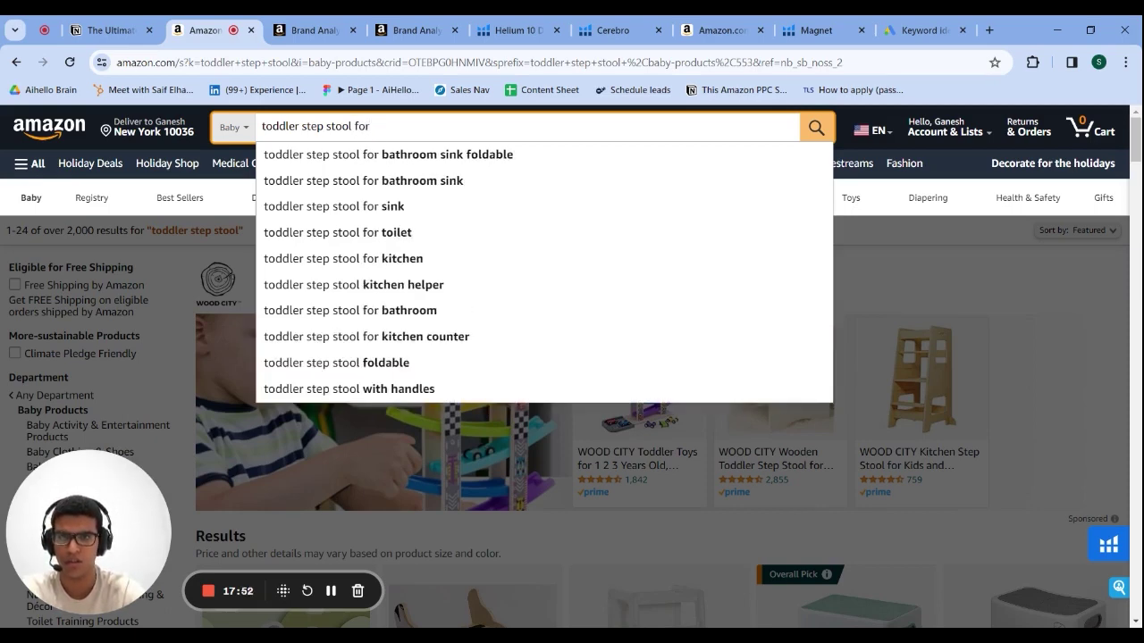
Extend the Amazon query to "toddler step stool for toilet" to bring up its auto-complete suggestions.
text(toilet)
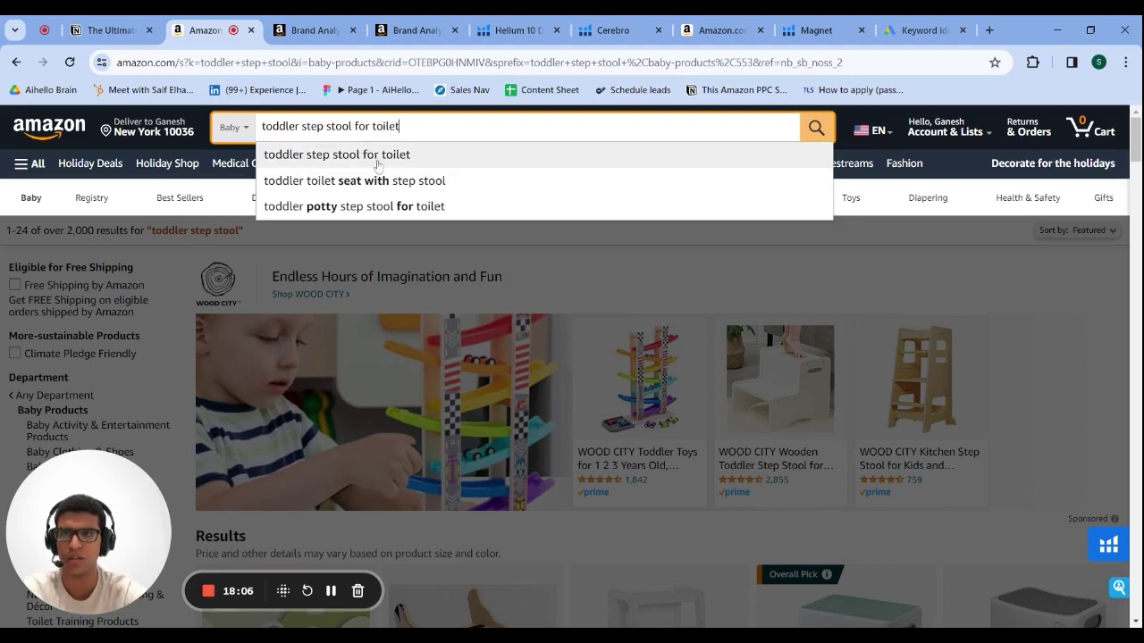
Switch to the Notion keyword research guide and read the Harvesting section with its automated search term transfer settings.
click(126, 25)
scroll(760, 328, down, 1)
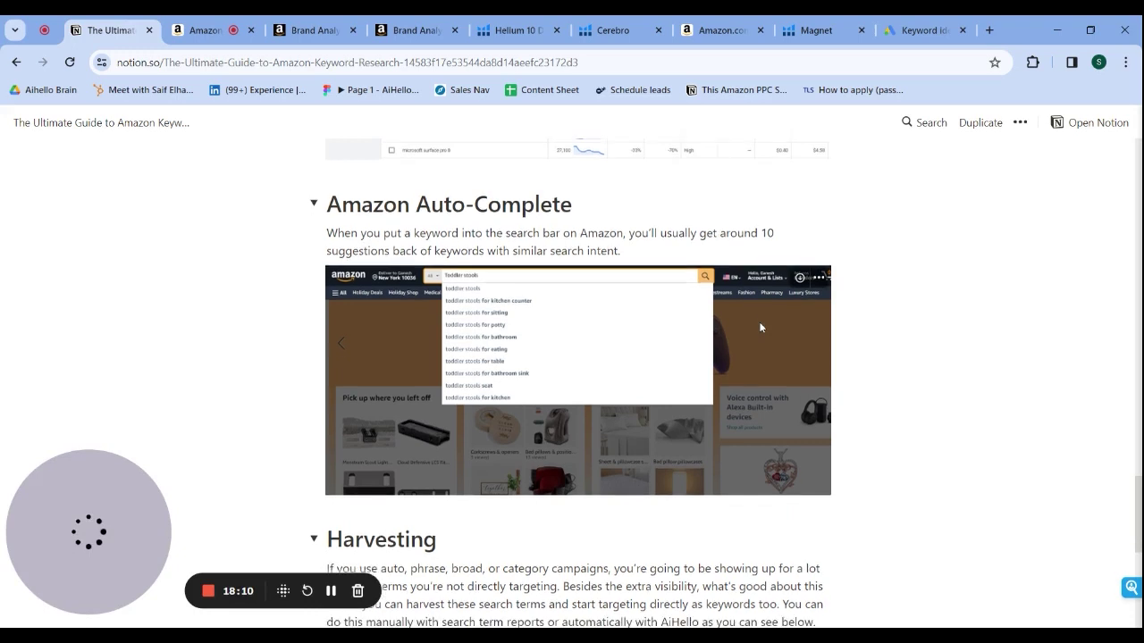
scroll(760, 328, down, 3)
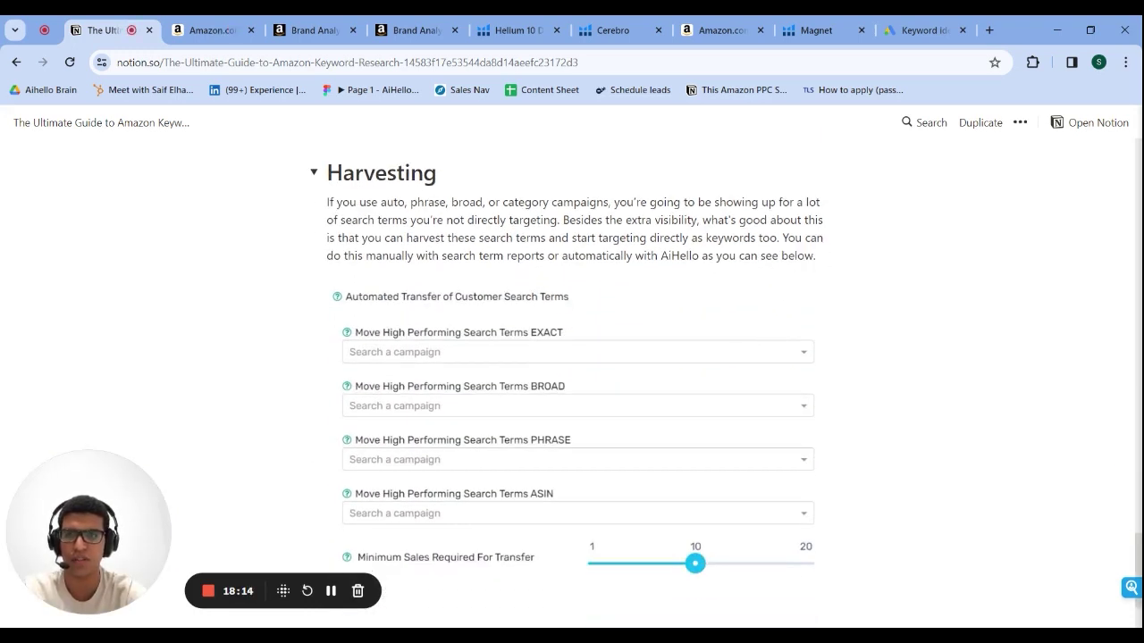
scroll(566, 364, down, 1)
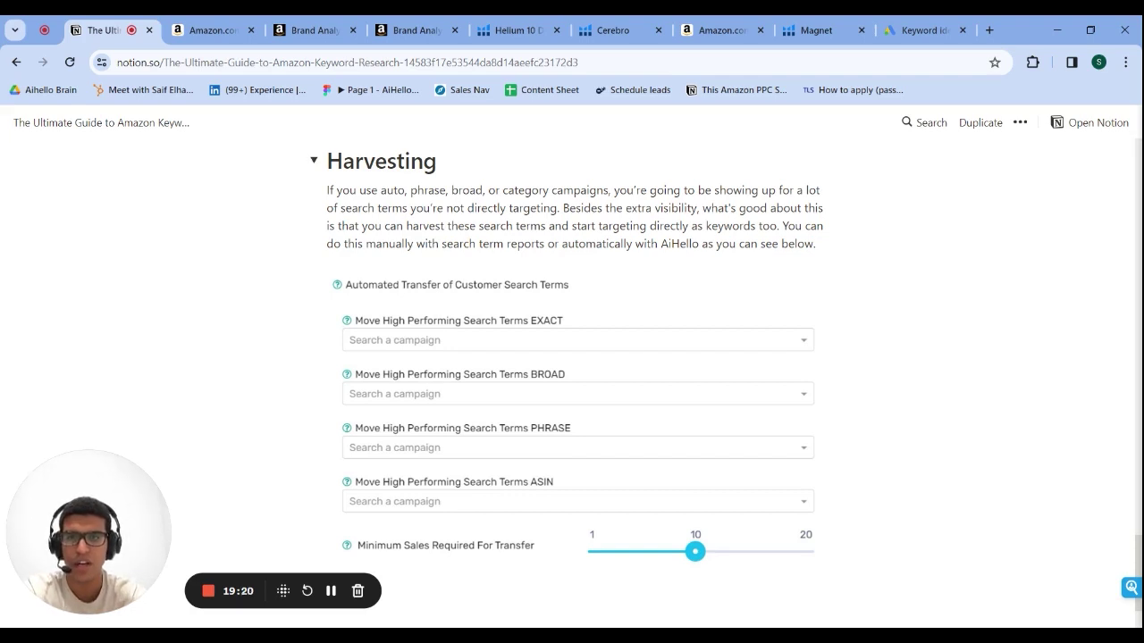
scroll(481, 268, down, 1)
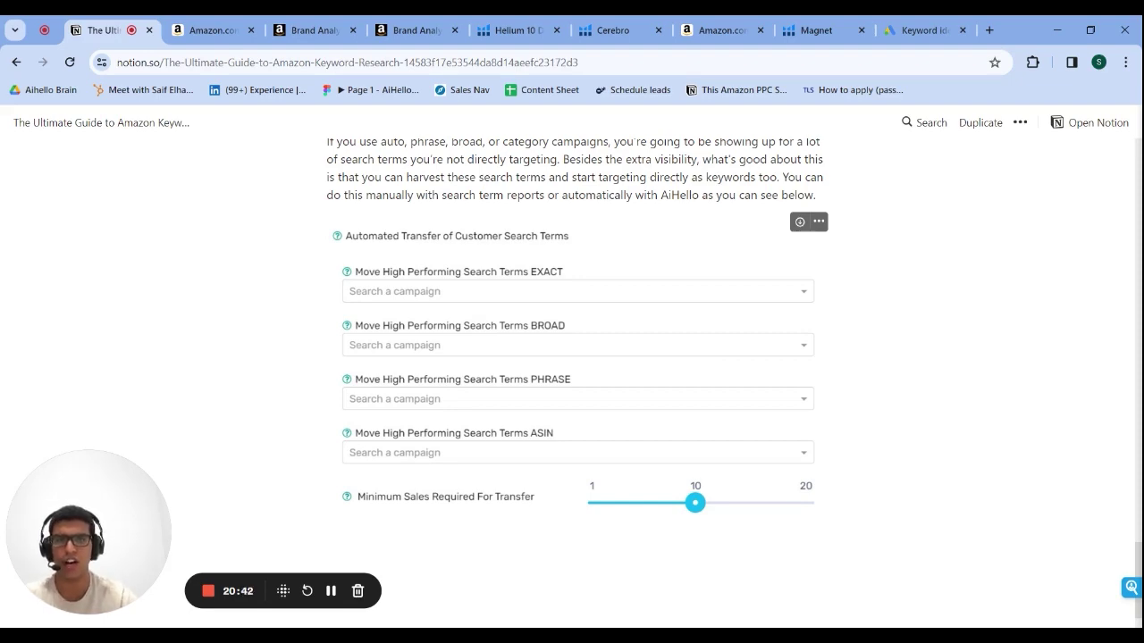
Review the guide's keyword sources in order, from the Top Search Terms Report through Reverse ASIN and Amazon Auto-Complete to Harvesting.
scroll(572, 358, up, 20)
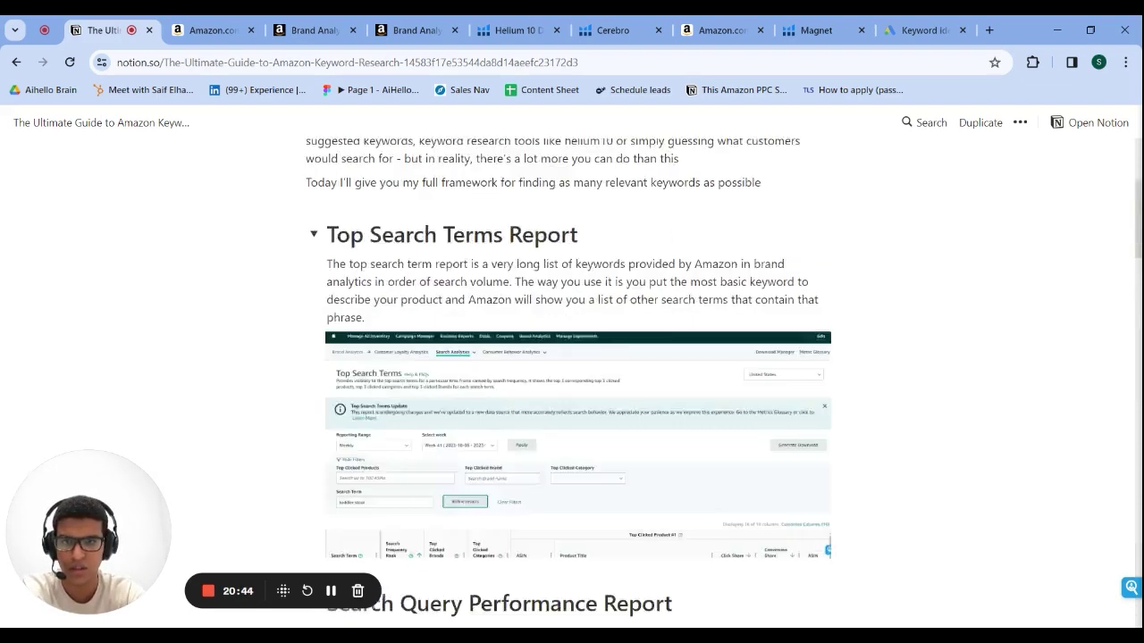
scroll(640, 433, down, 10)
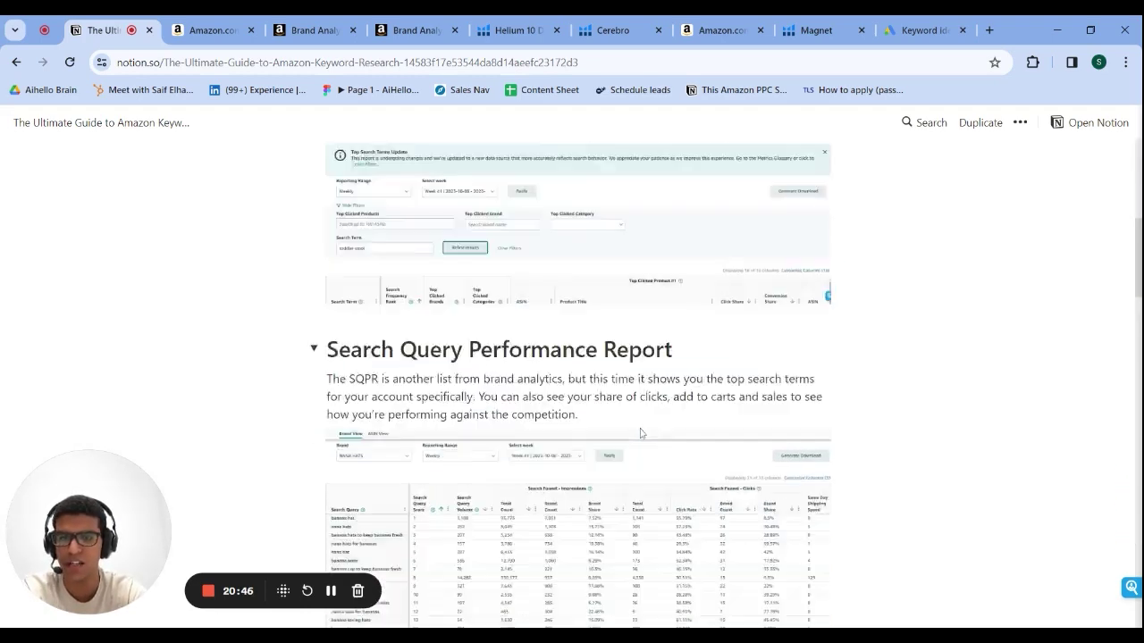
scroll(640, 433, down, 3)
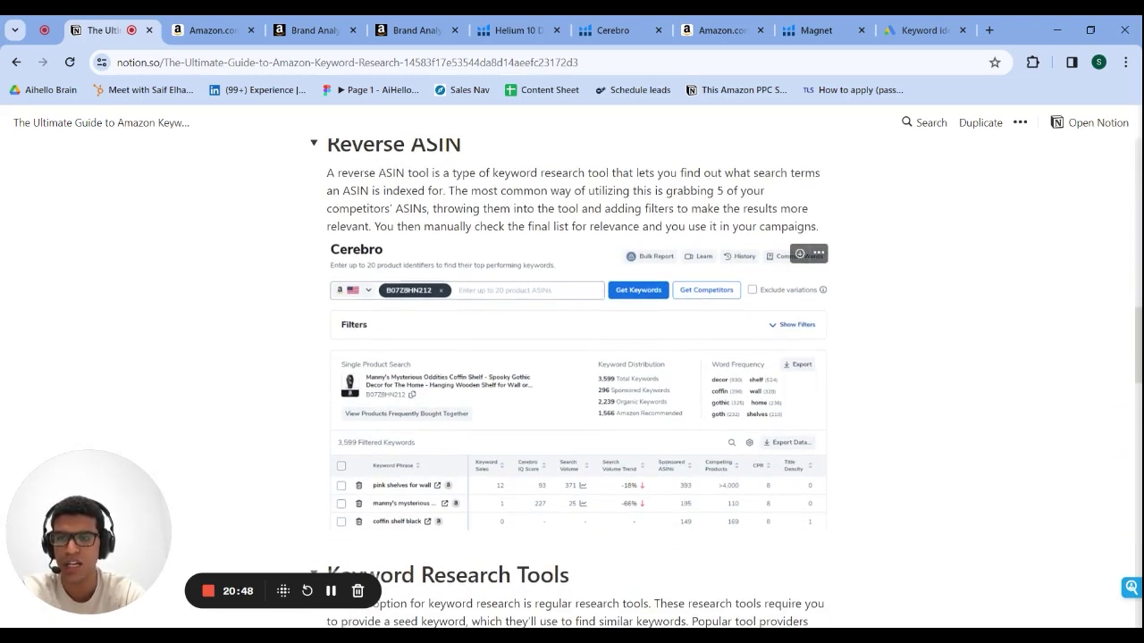
scroll(686, 352, down, 3)
scroll(749, 333, up, 4)
scroll(769, 352, down, 3)
scroll(584, 461, up, 5)
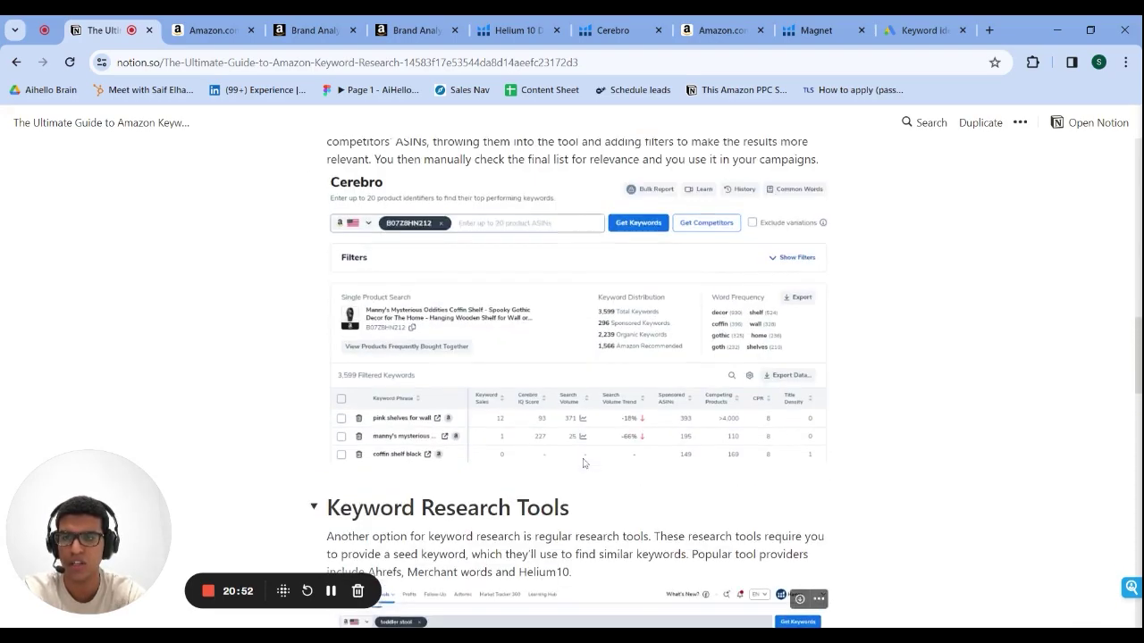
scroll(617, 317, down, 10)
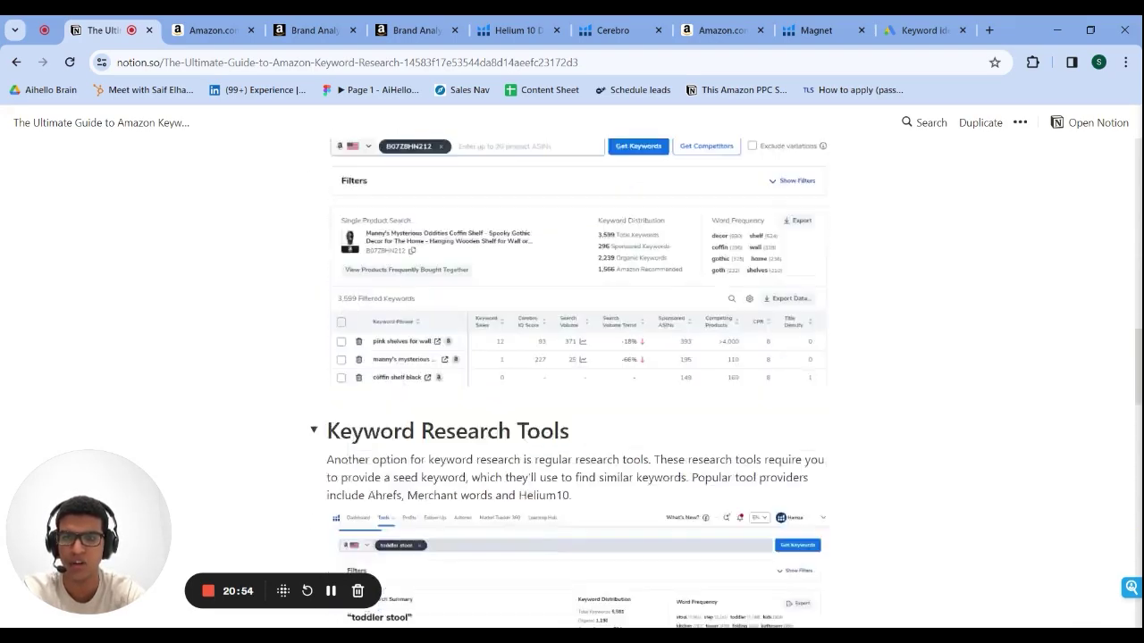
scroll(616, 316, down, 3)
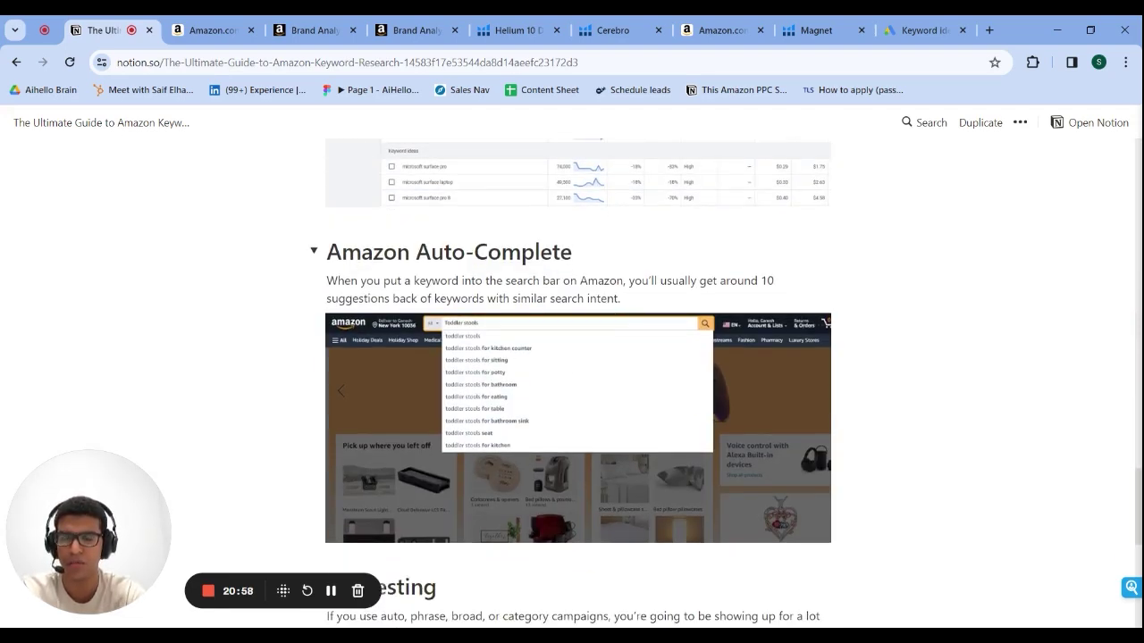
scroll(646, 352, down, 1)
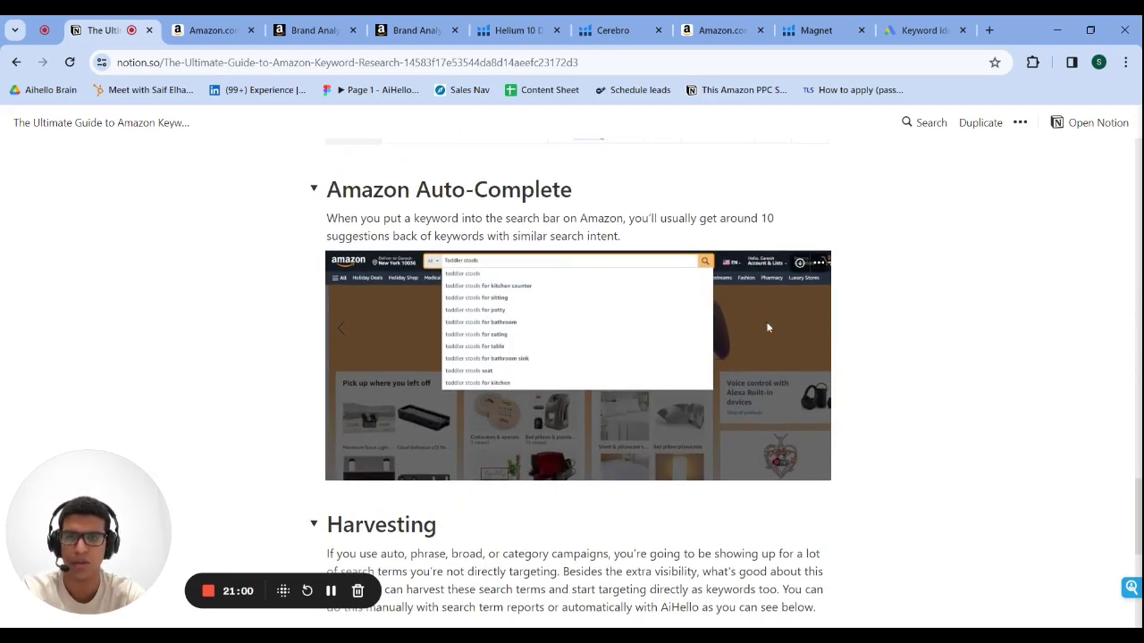
scroll(765, 324, down, 2)
scroll(766, 326, down, 2)
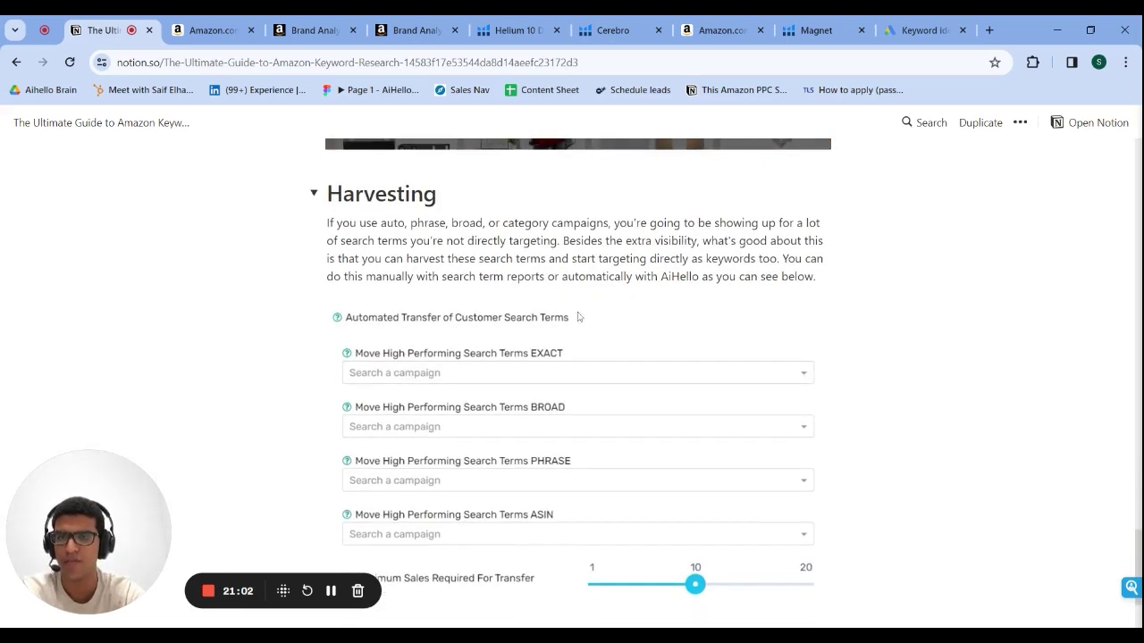
scroll(650, 336, down, 2)
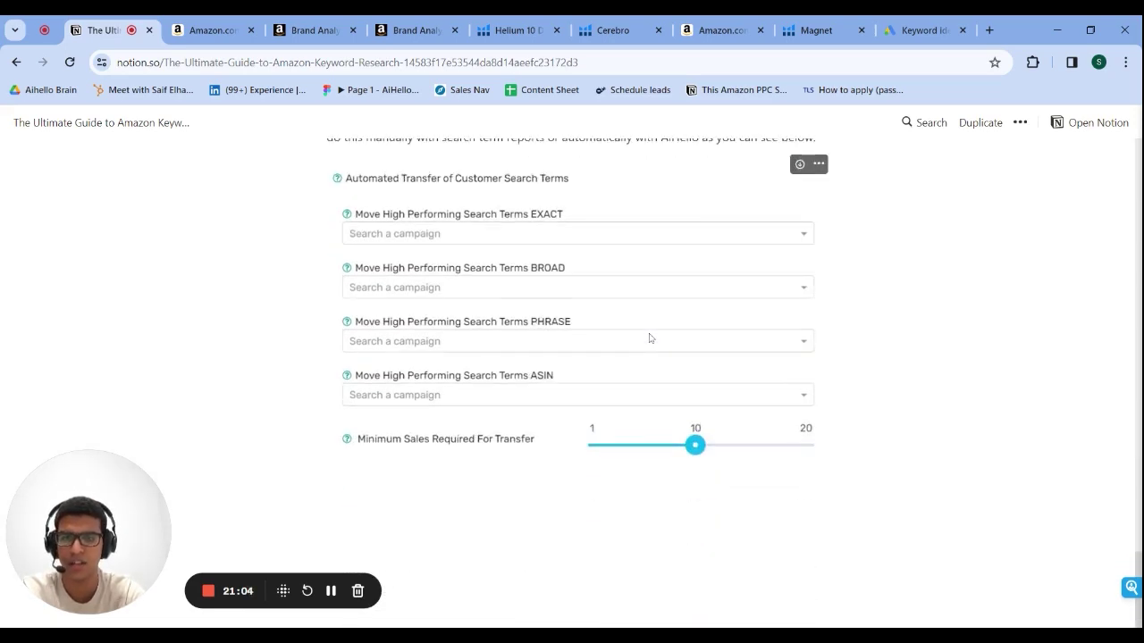
Look back through the guide from Harvesting to the Search Query Performance and Top Search Terms reports.
scroll(650, 338, up, 3)
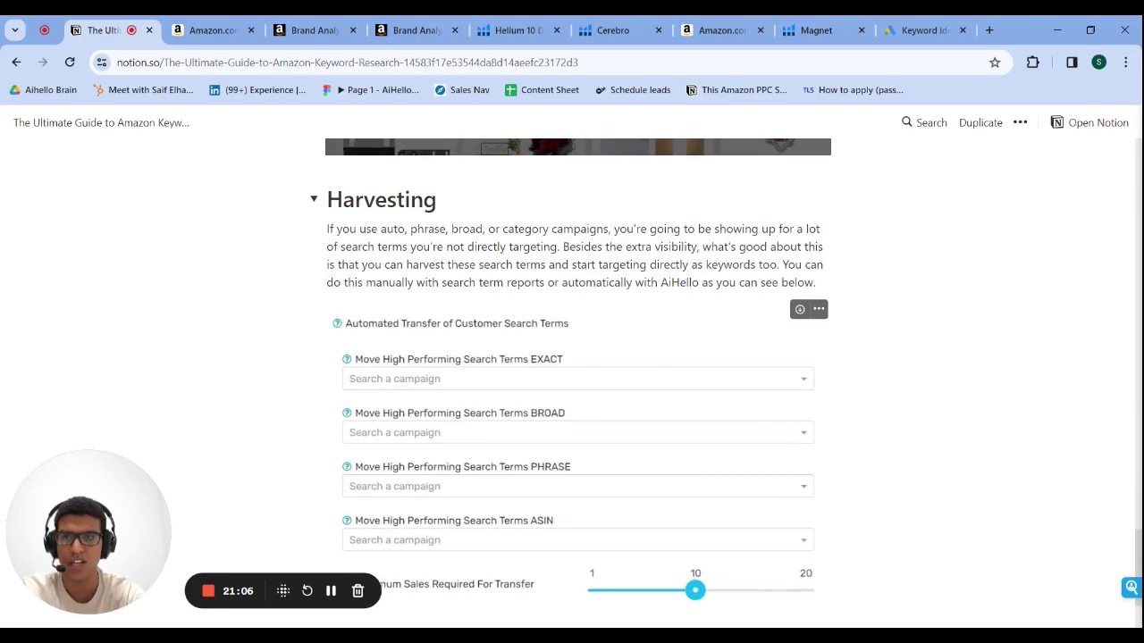
scroll(713, 274, up, 1)
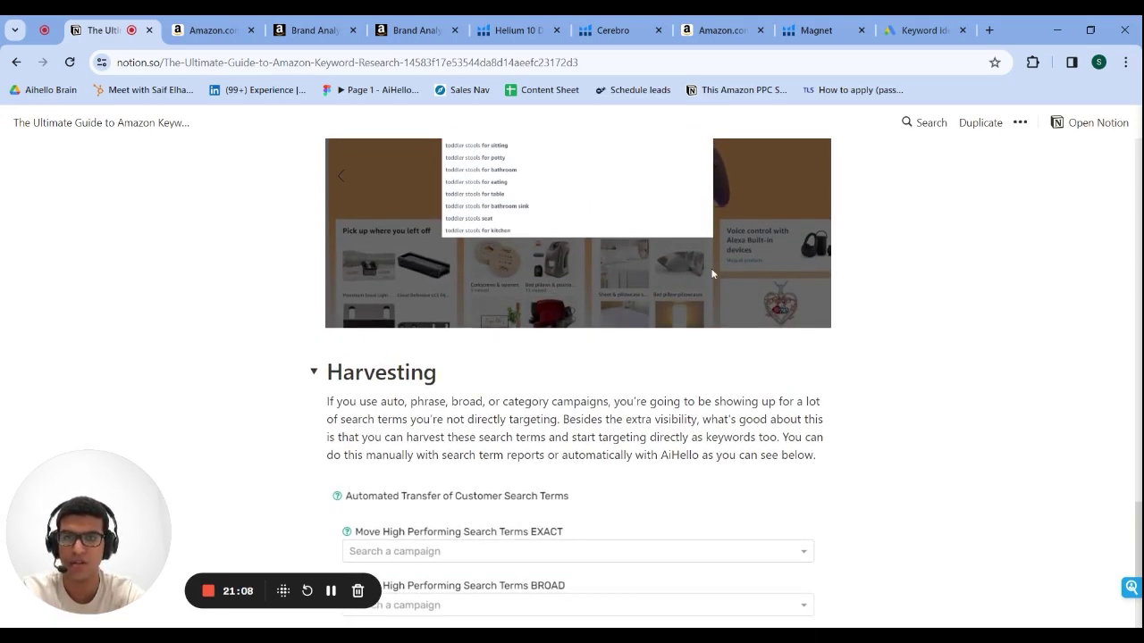
scroll(713, 273, up, 3)
scroll(713, 273, up, 15)
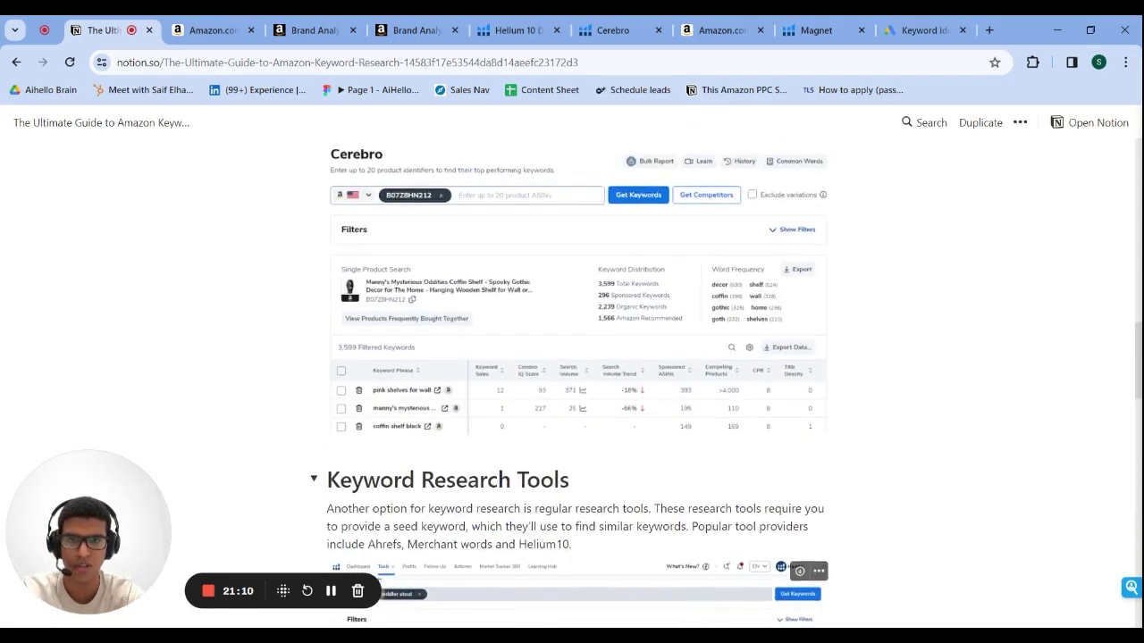
scroll(578, 358, up, 2)
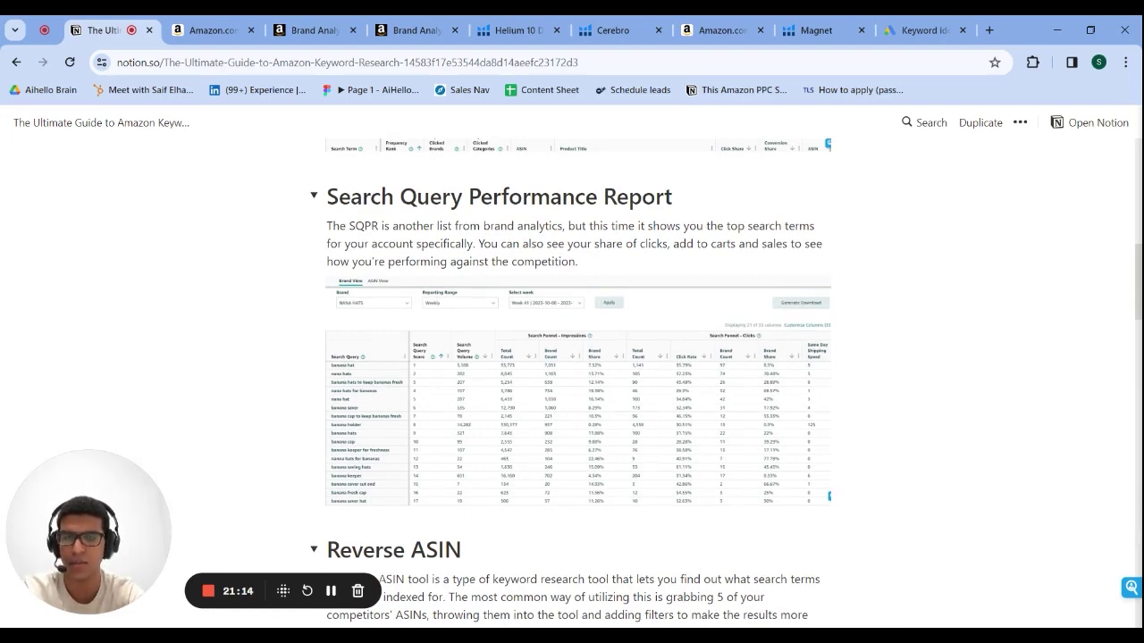
scroll(578, 384, up, 3)
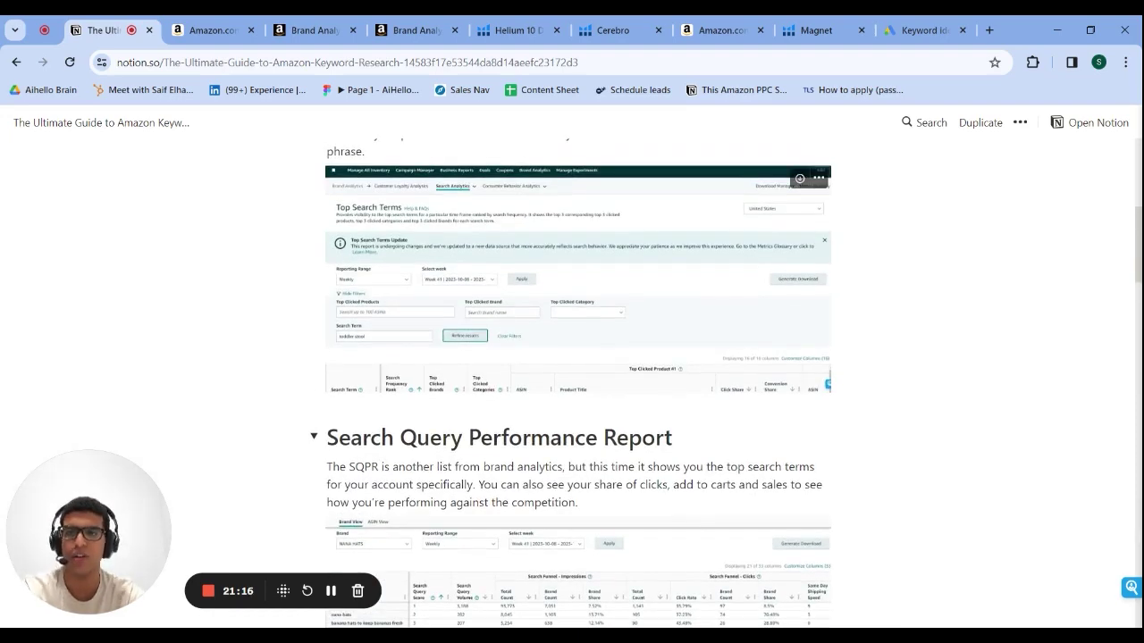